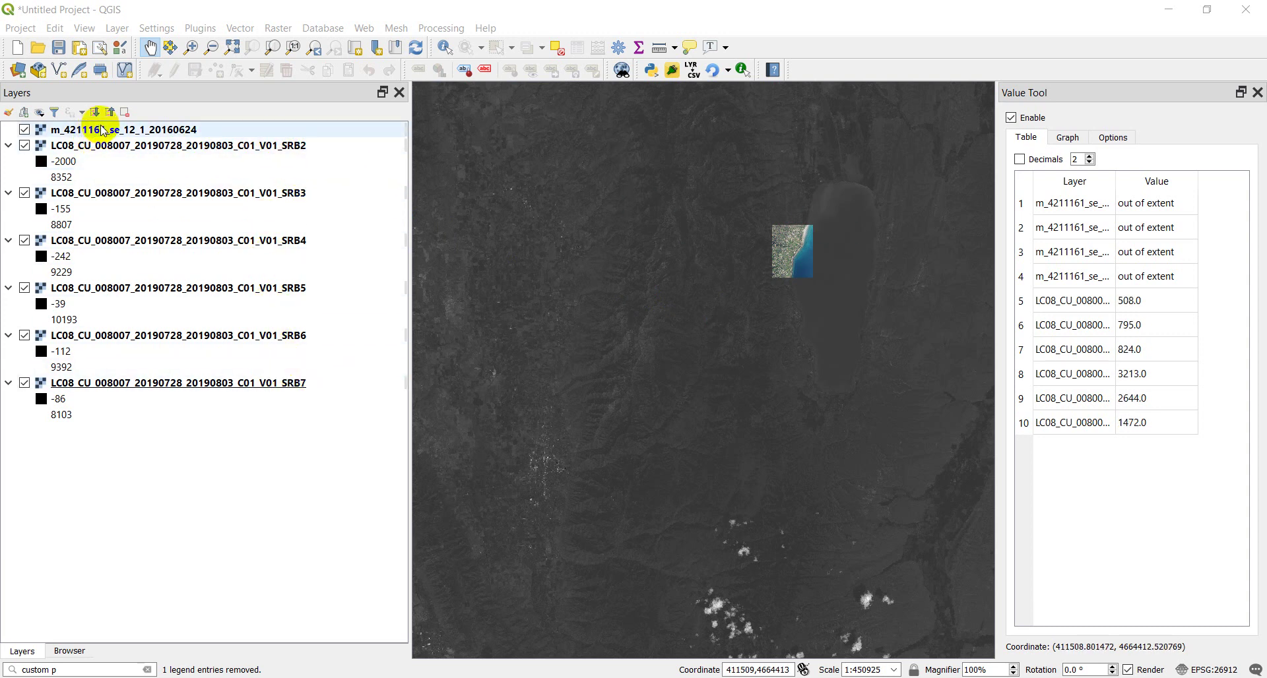
# - Zoom in, pan to centre the NAIP image and lake, then zoom out to 1:225463
pyautogui.scroll(2, 817, 259)
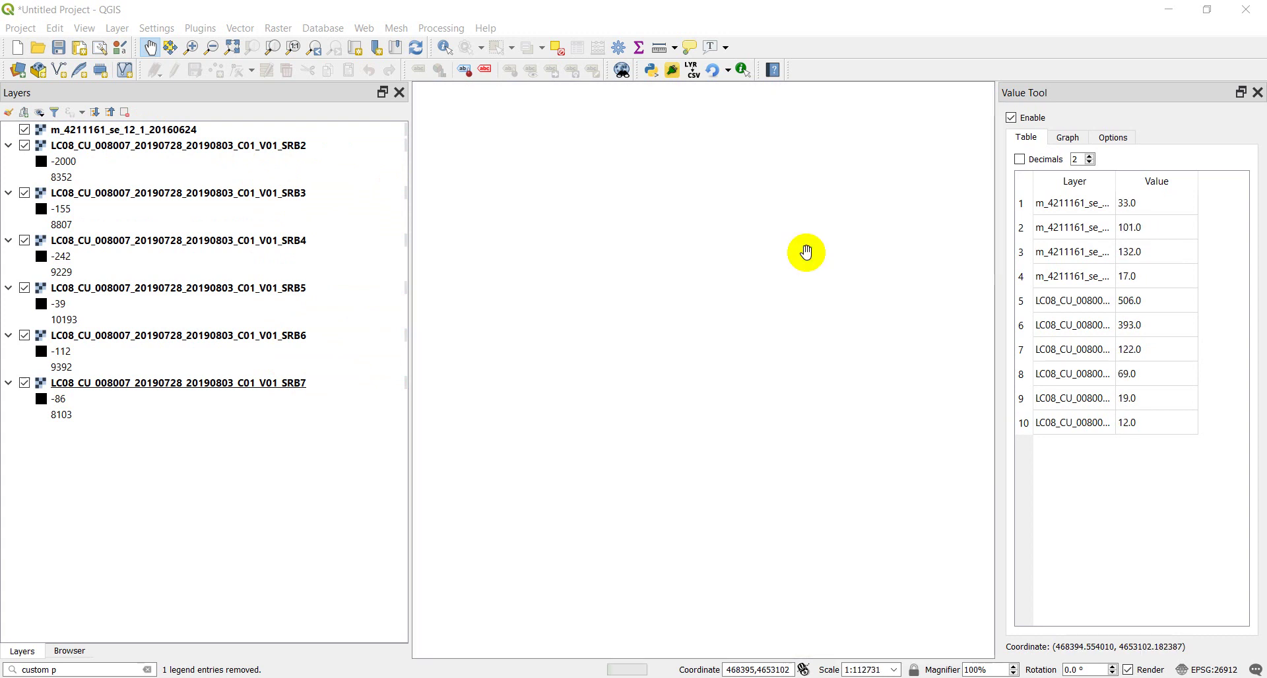
pyautogui.moveTo(800, 192); pyautogui.dragTo(748, 252)
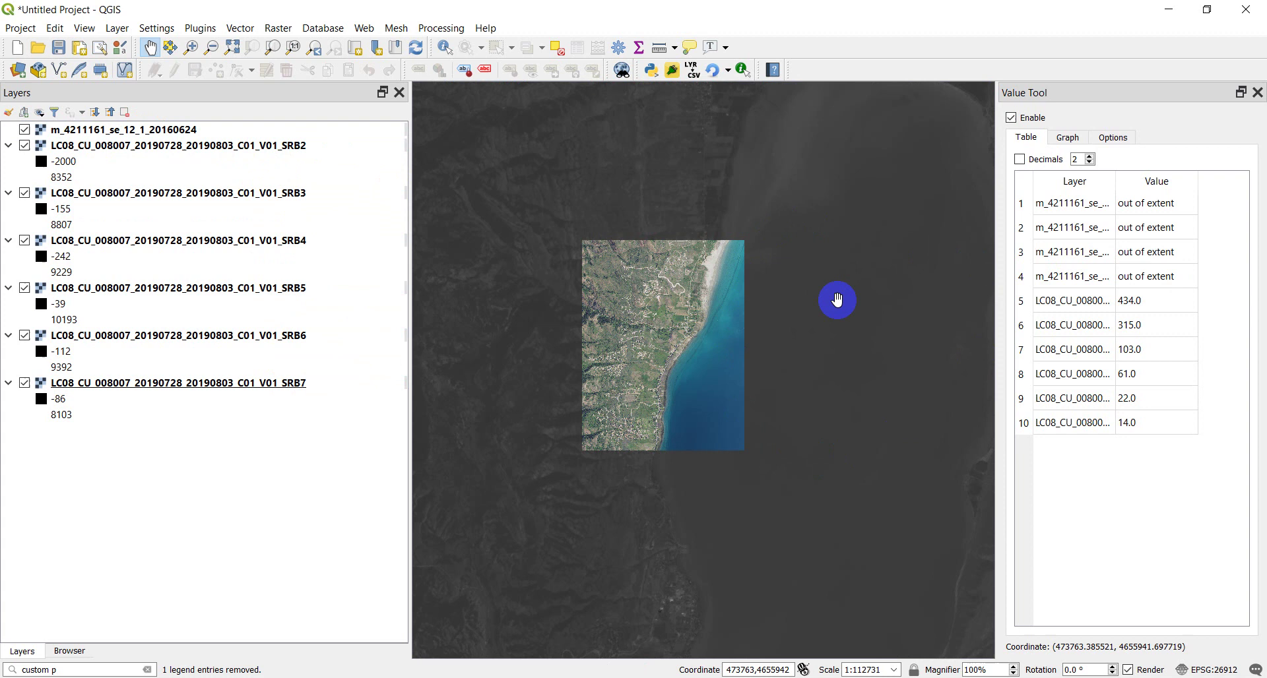
pyautogui.scroll(-1, 788, 359)
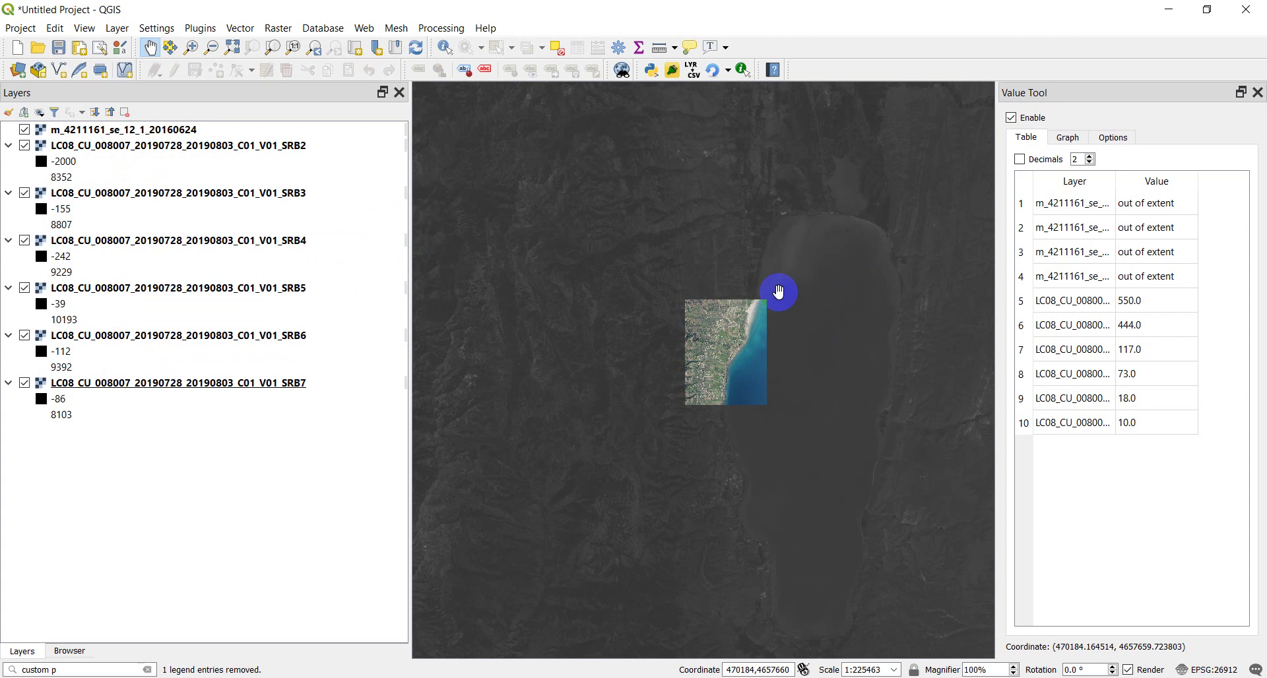
# - Open the Raster > Miscellaneous > Build Virtual Raster tool
pyautogui.click(277, 37)
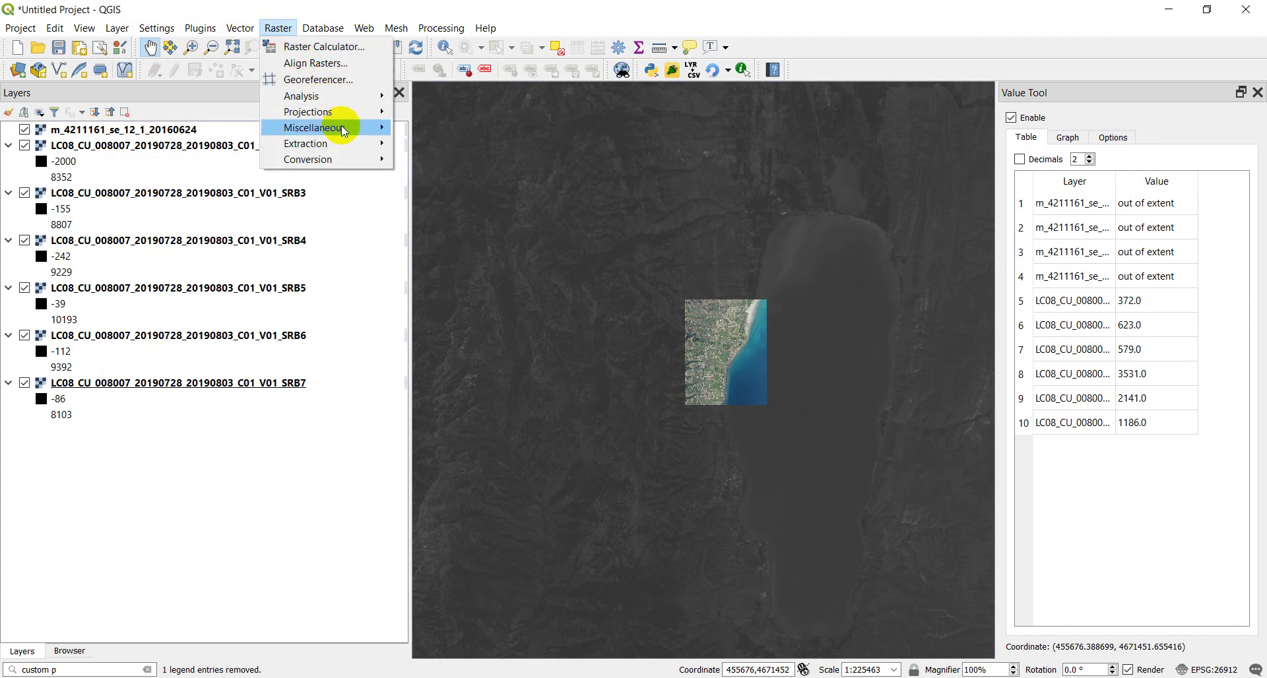
pyautogui.moveTo(343, 128)
pyautogui.click(458, 127)
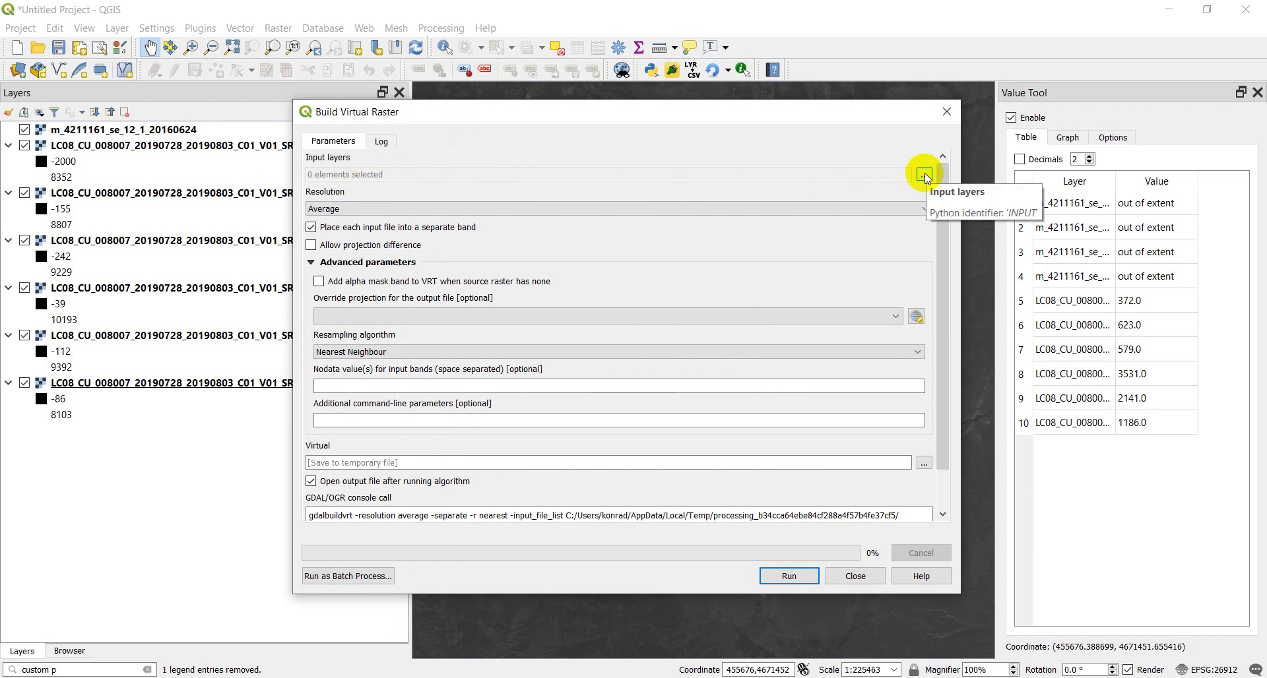
pyautogui.moveTo(667, 125); pyautogui.dragTo(418, 135)
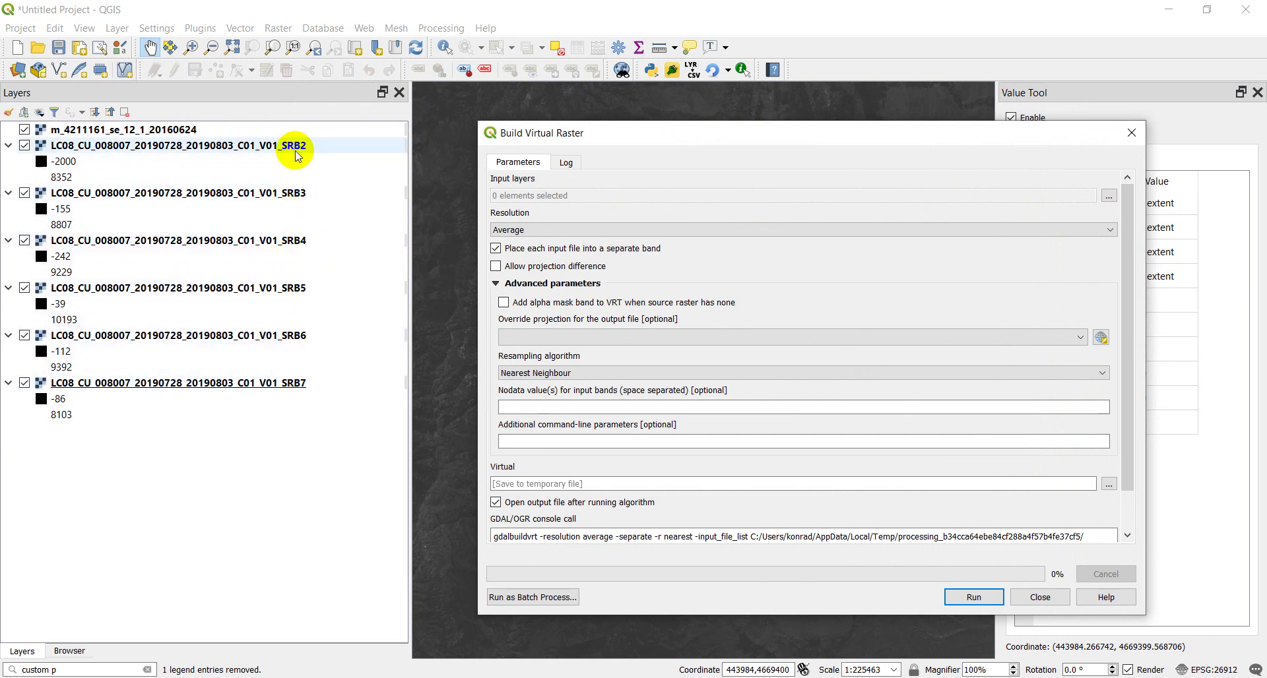
pyautogui.moveTo(676, 135); pyautogui.dragTo(596, 115)
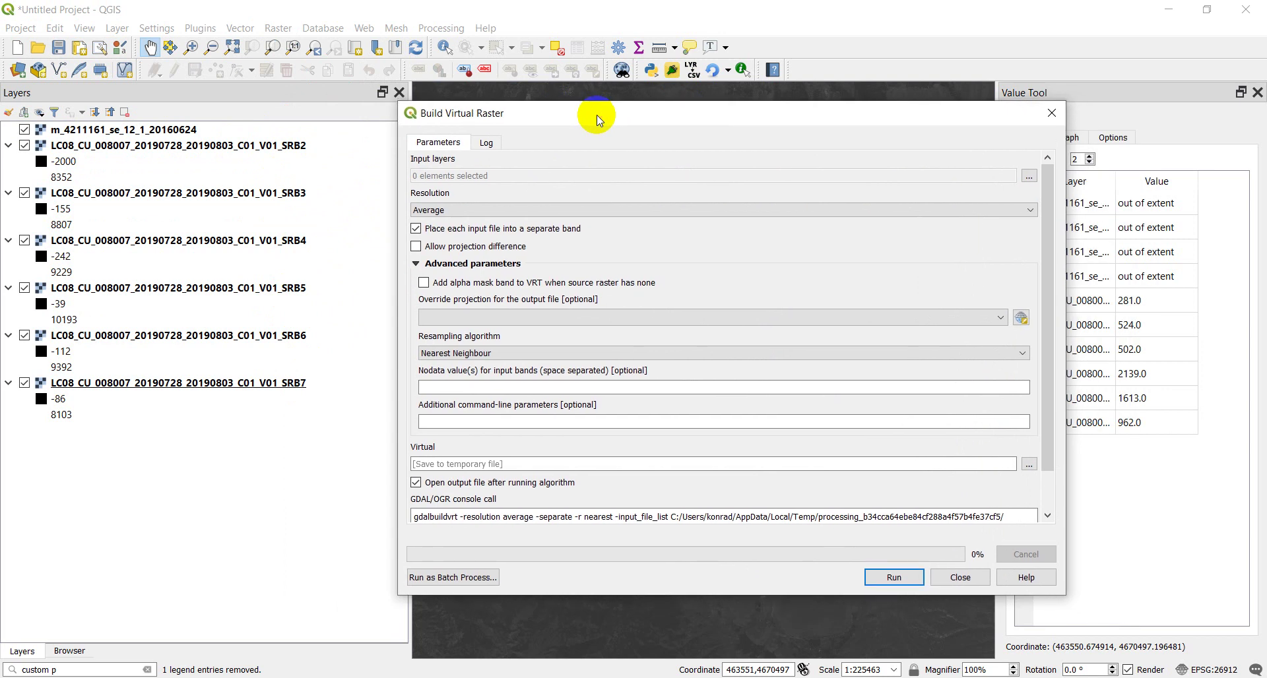
# - Select all layers as inputs except the m_4211161 NAIP image, keeping the six Landsat bands
pyautogui.click(1027, 176)
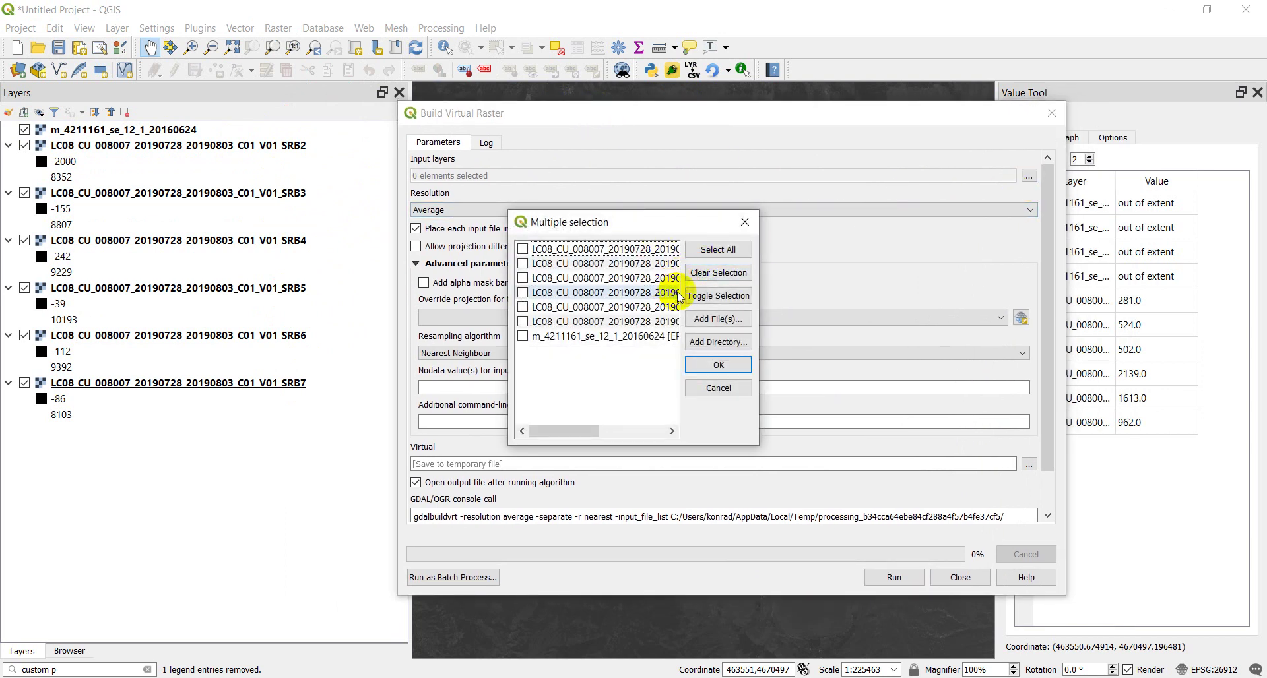
pyautogui.click(718, 249)
pyautogui.click(522, 337)
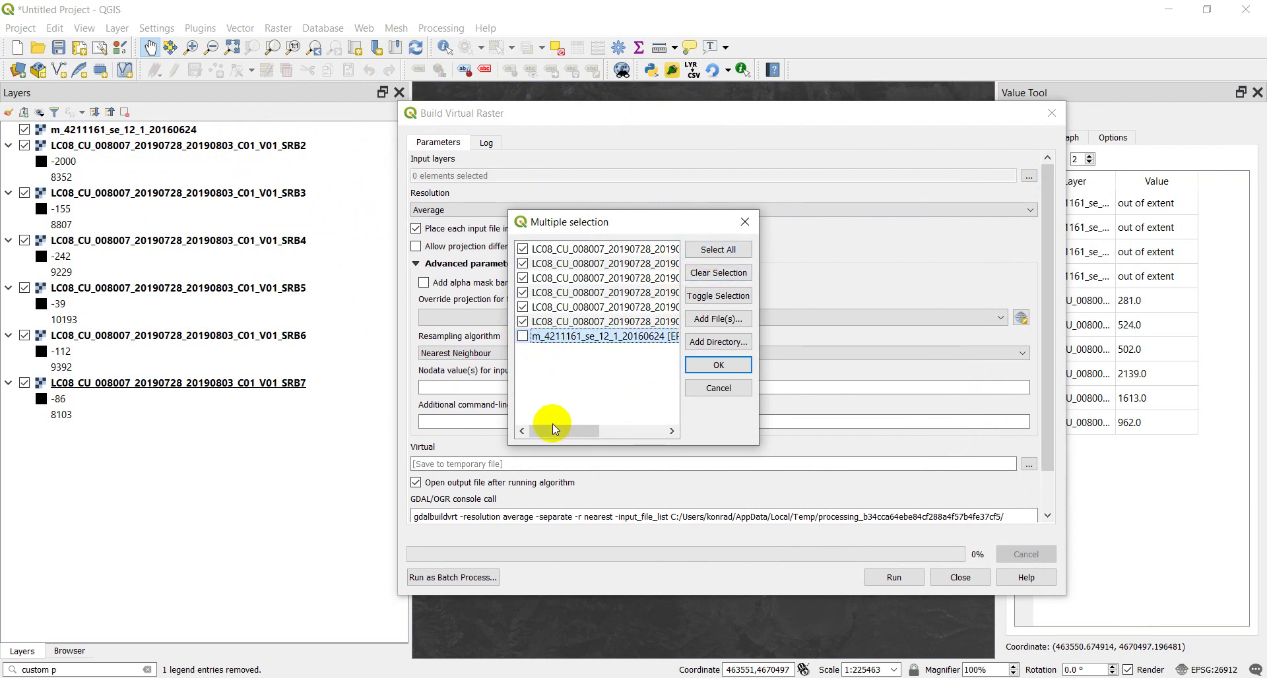
pyautogui.moveTo(552, 430); pyautogui.dragTo(509, 405)
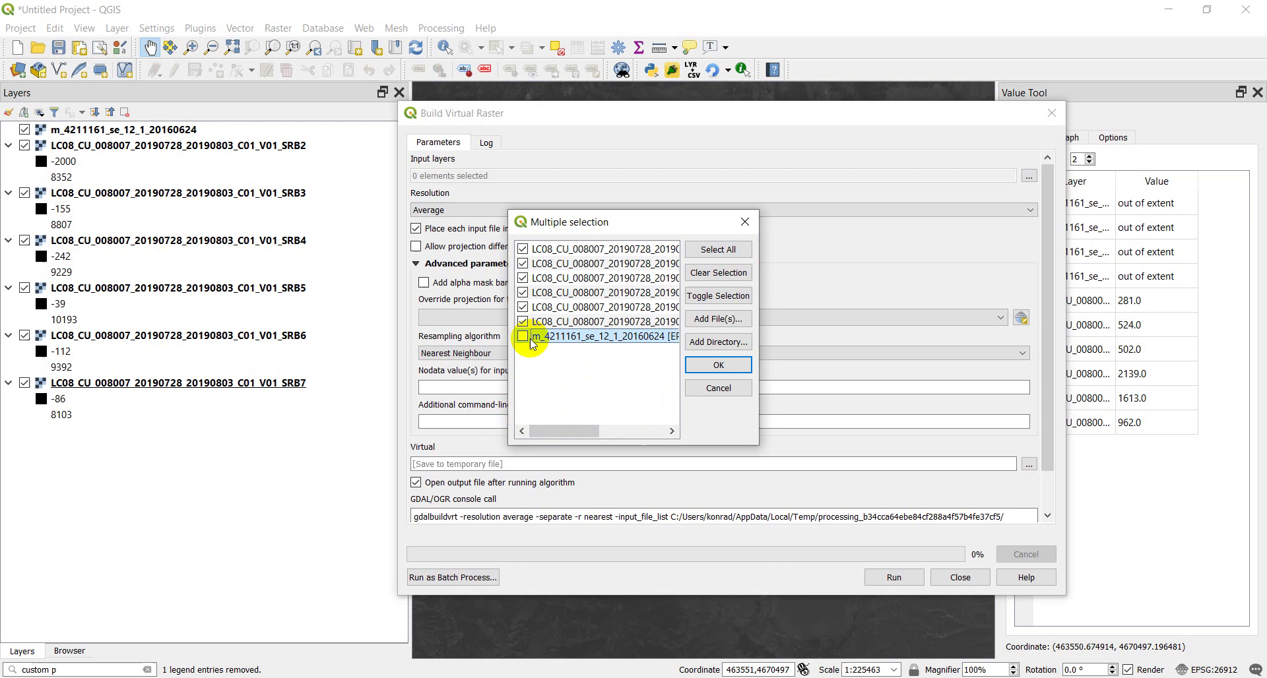
pyautogui.click(733, 364)
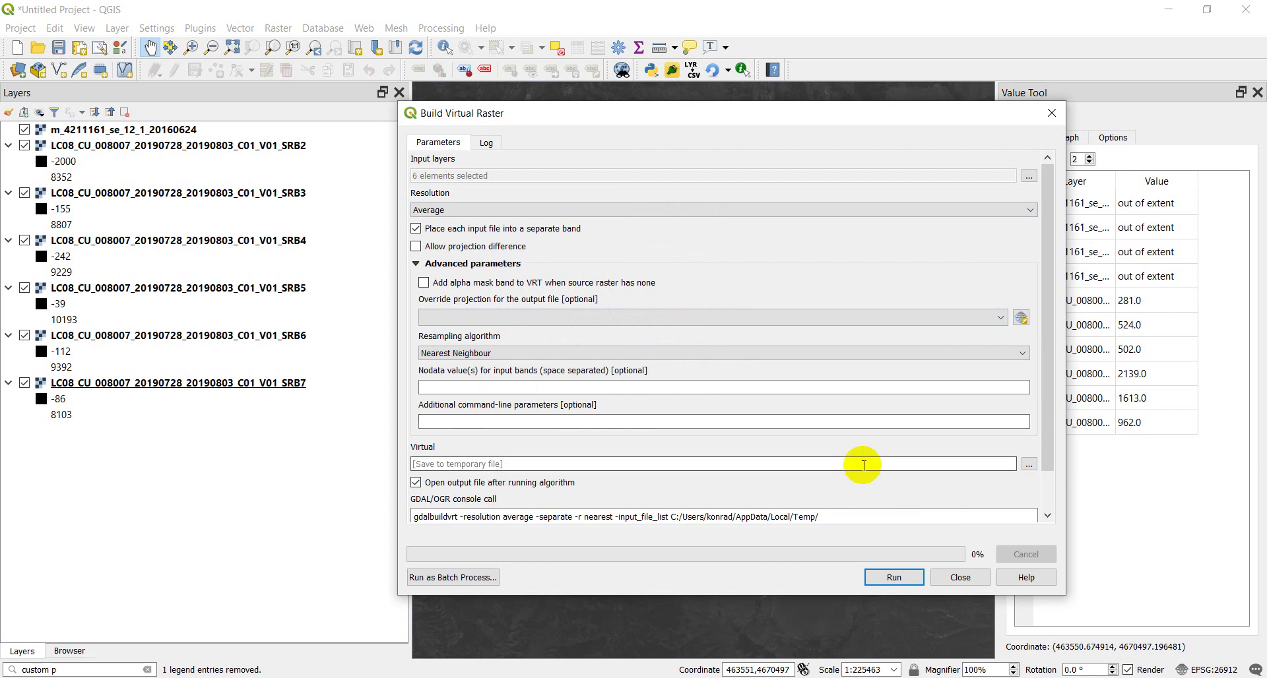
# - Save the virtual raster to merged.vrt, replacing the existing file, and run the build
pyautogui.click(1029, 466)
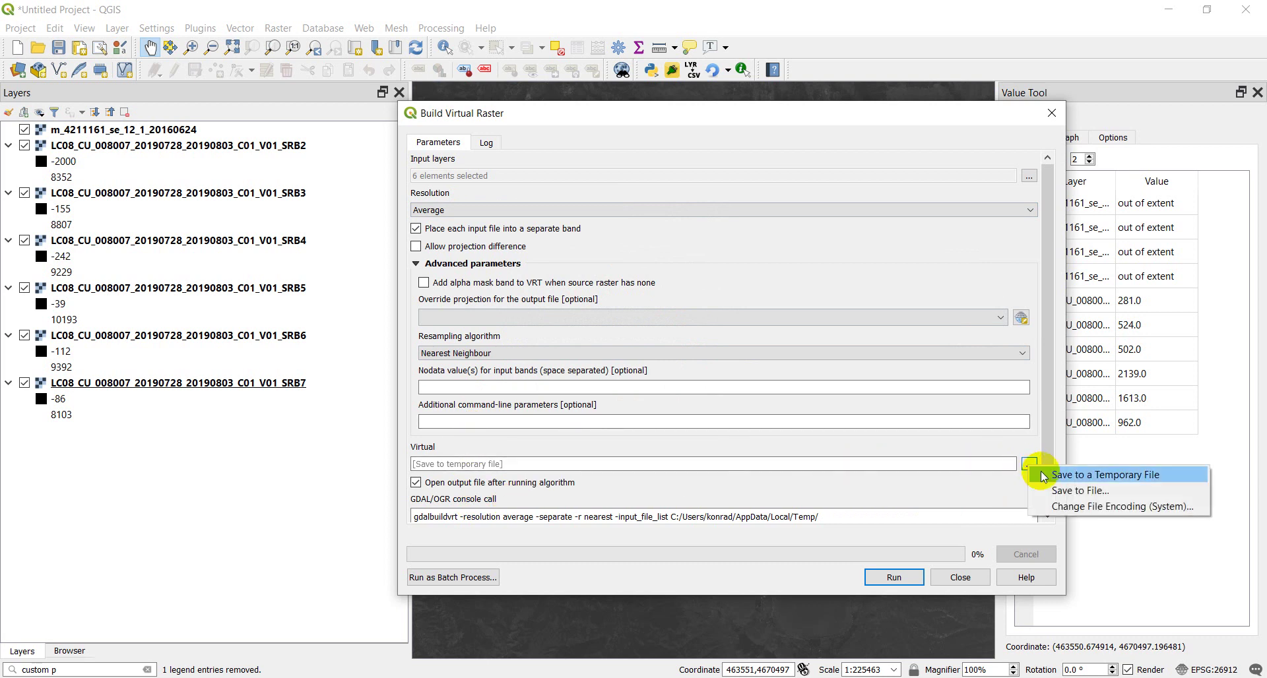
pyautogui.click(1065, 496)
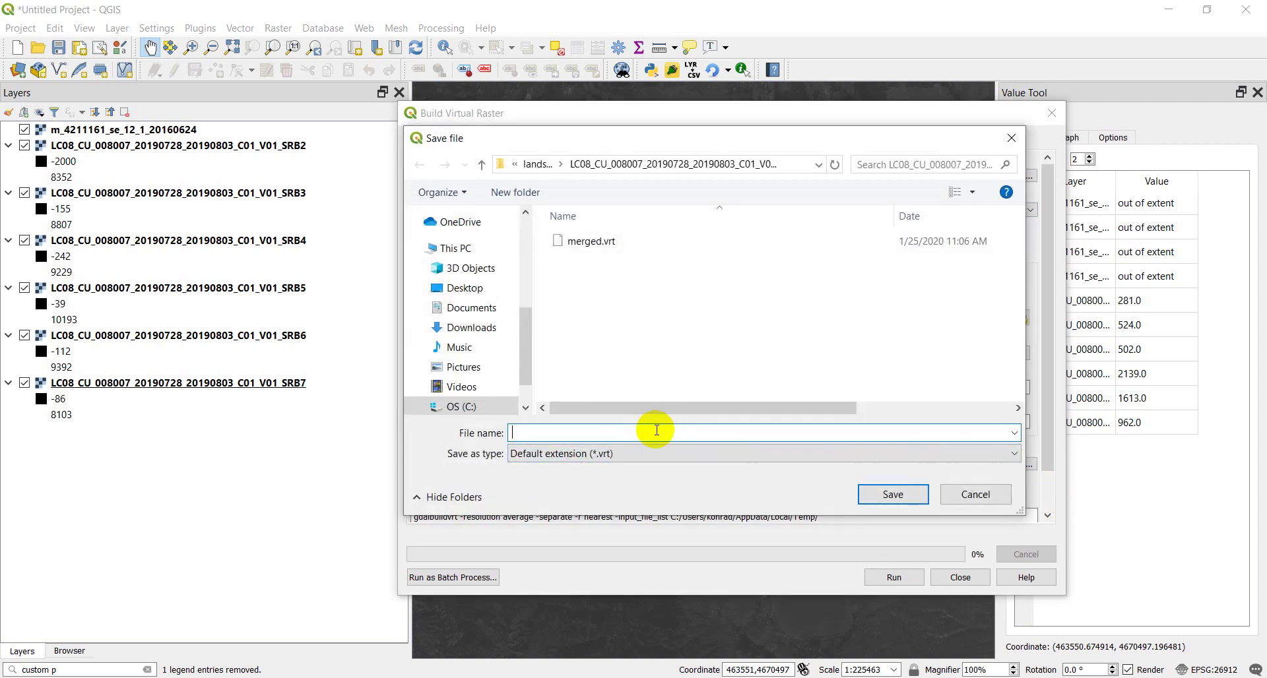
pyautogui.write('merged')
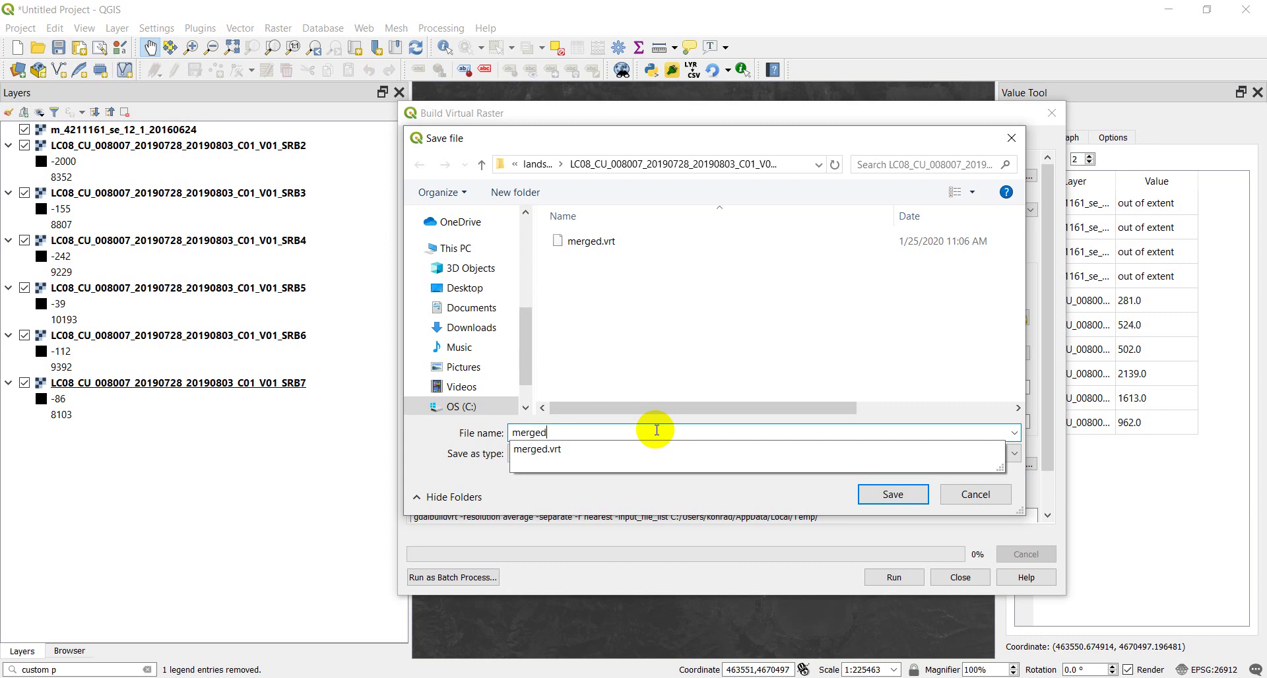
pyautogui.press('Return')
pyautogui.click(679, 343)
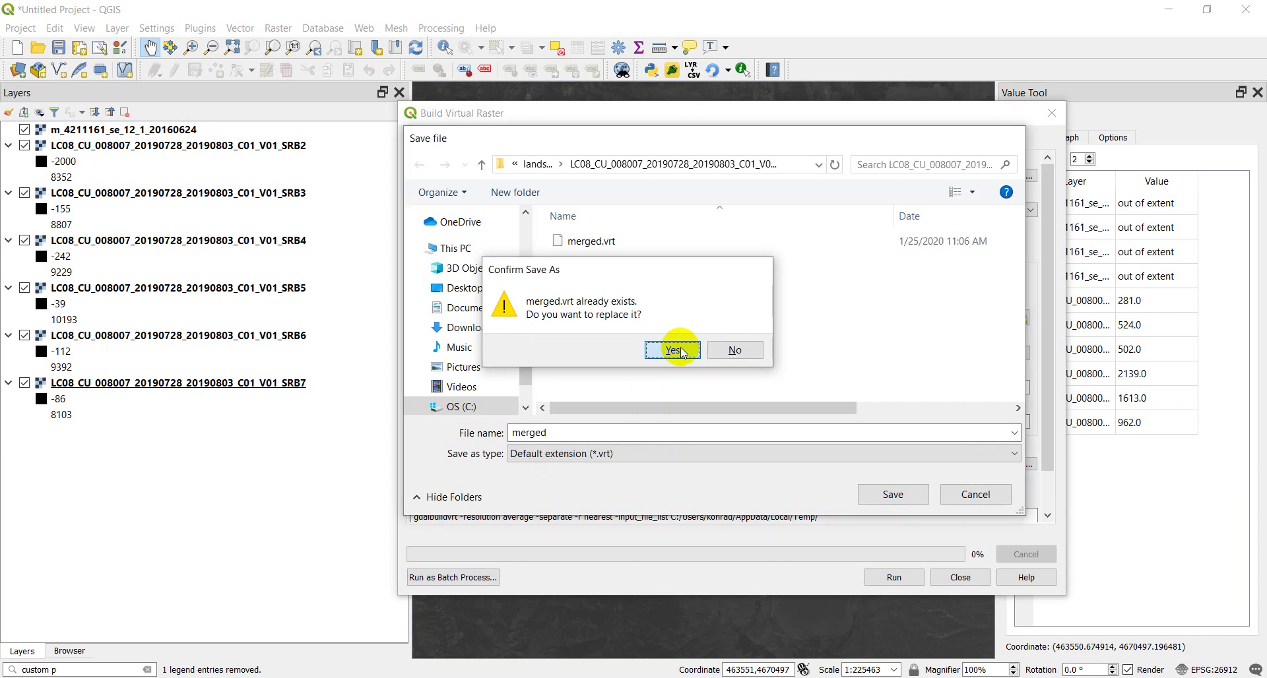
pyautogui.click(884, 600)
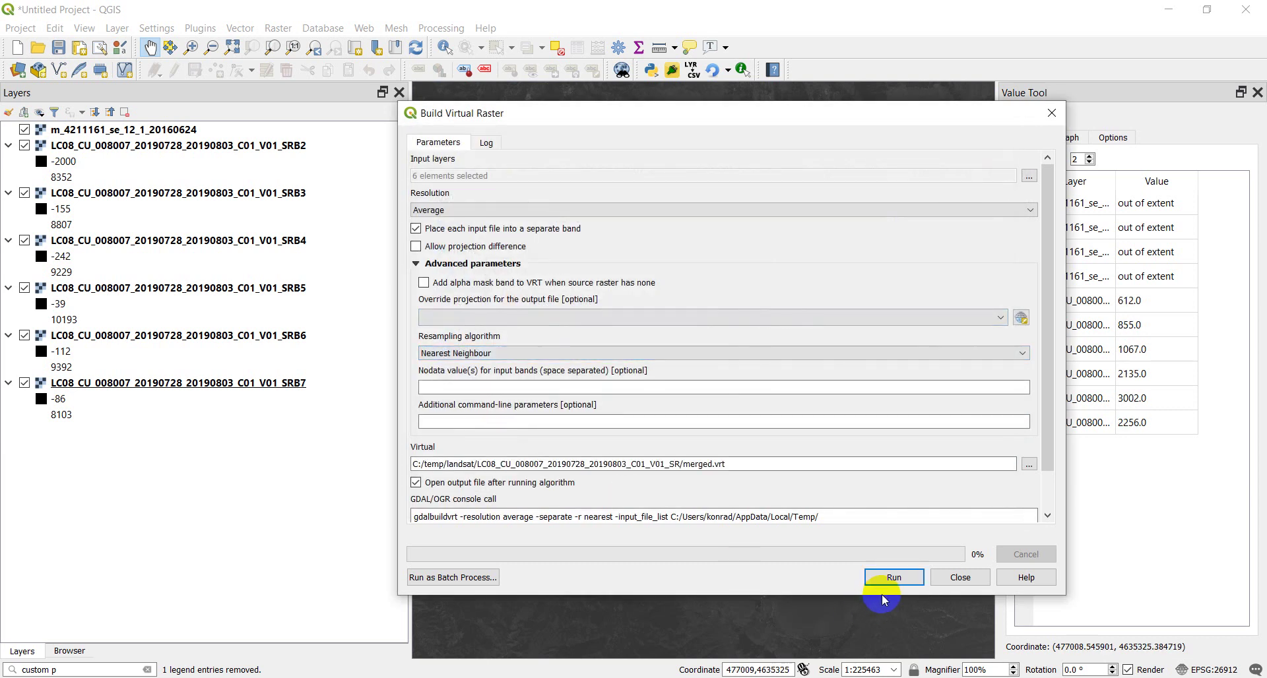
pyautogui.click(900, 578)
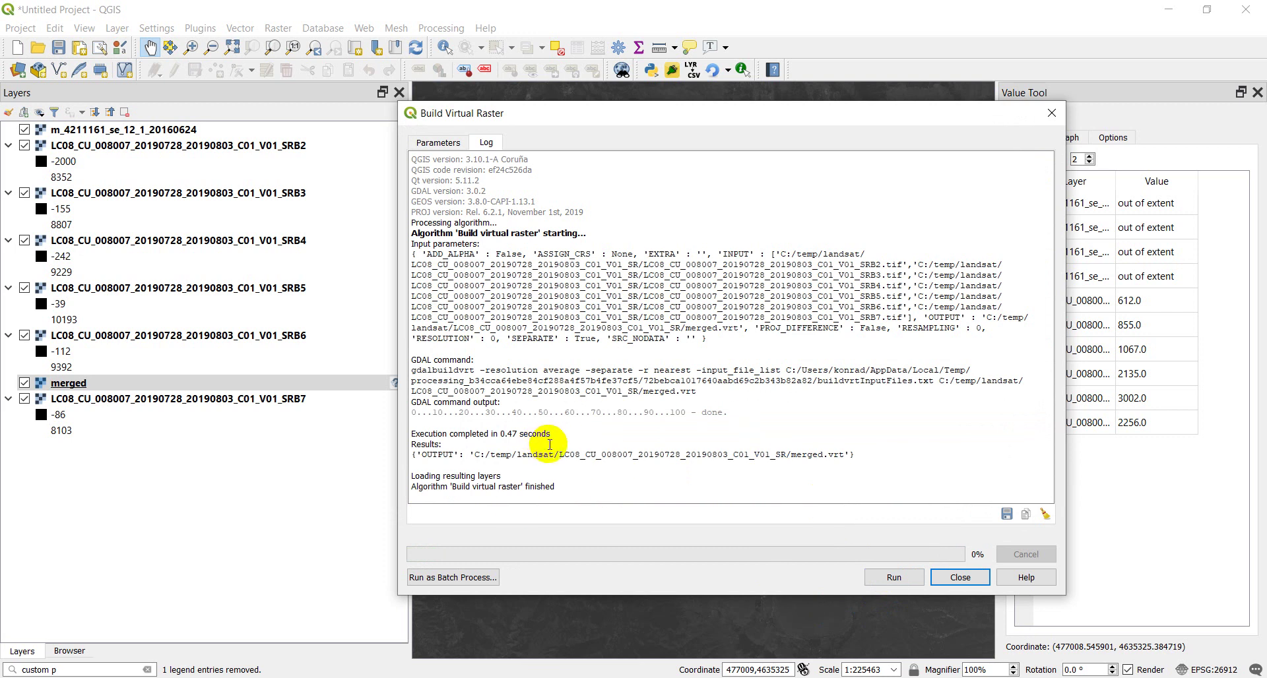
# - Close the finished tool and move the merged layer to the top of the Layers list
pyautogui.click(960, 578)
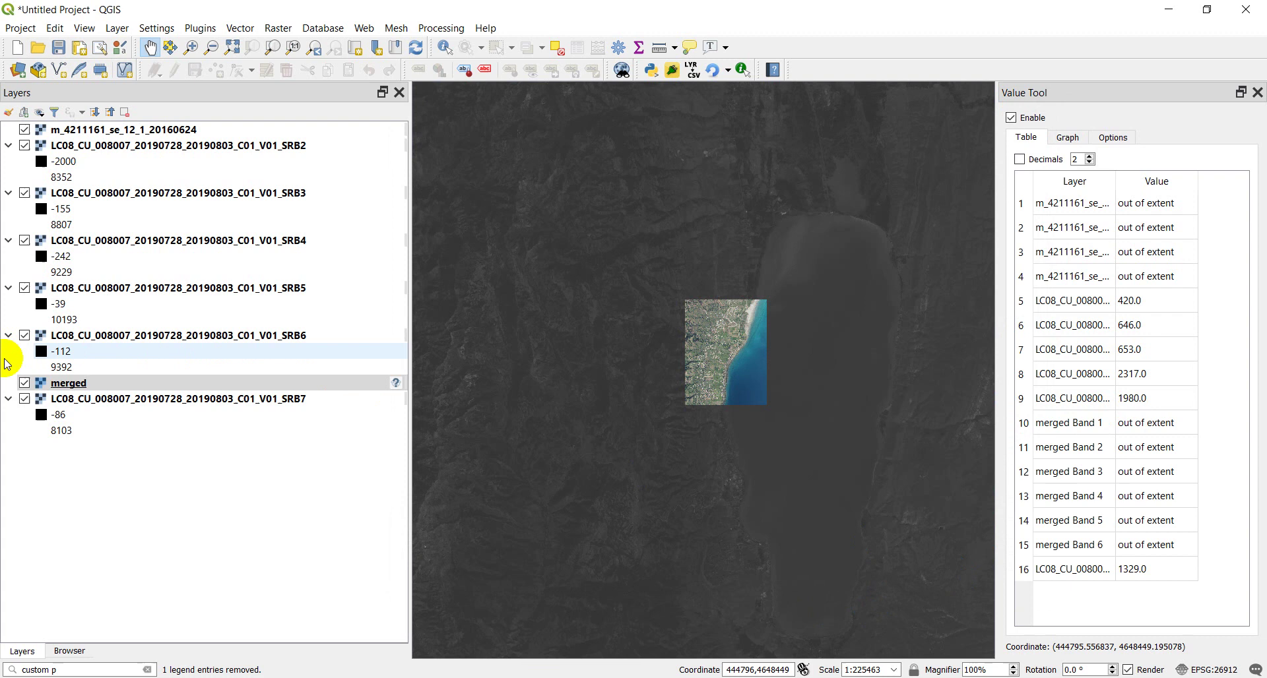
pyautogui.click(93, 383)
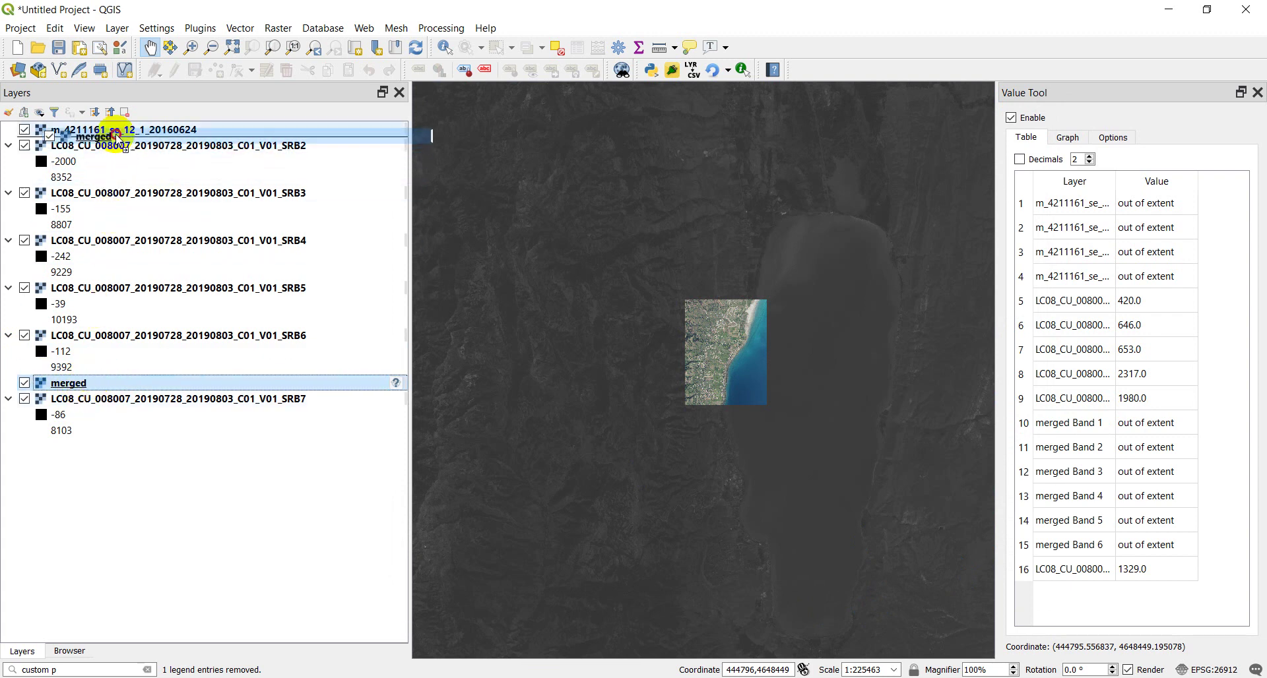
pyautogui.moveTo(116, 131); pyautogui.dragTo(113, 128)
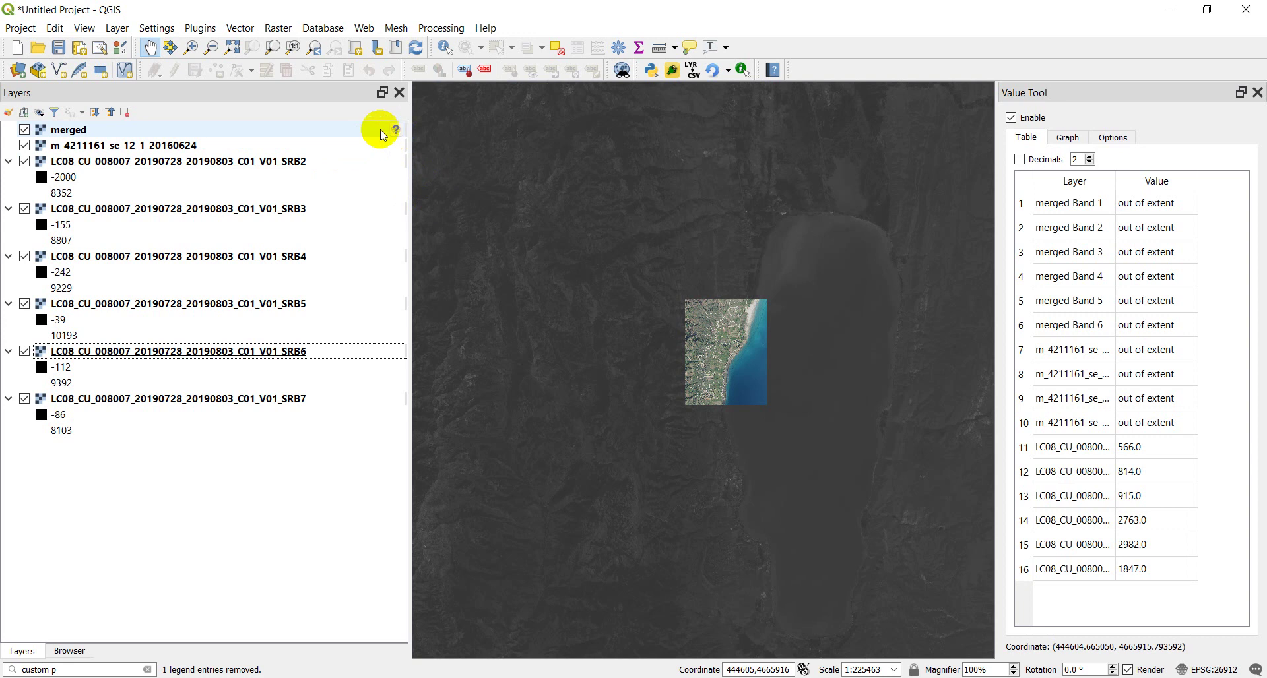
# - Set the merged layer's source CRS to Albers_Equal_Area_WGS84
pyautogui.click(344, 131)
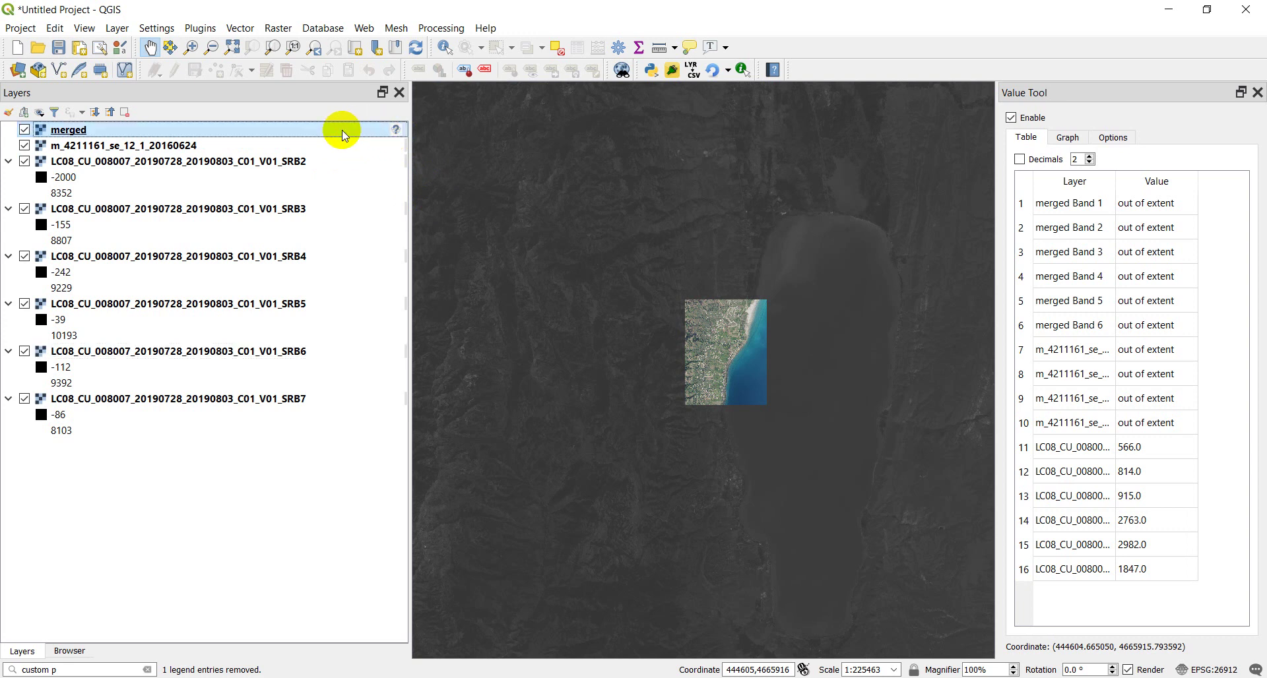
pyautogui.doubleClick(235, 132)
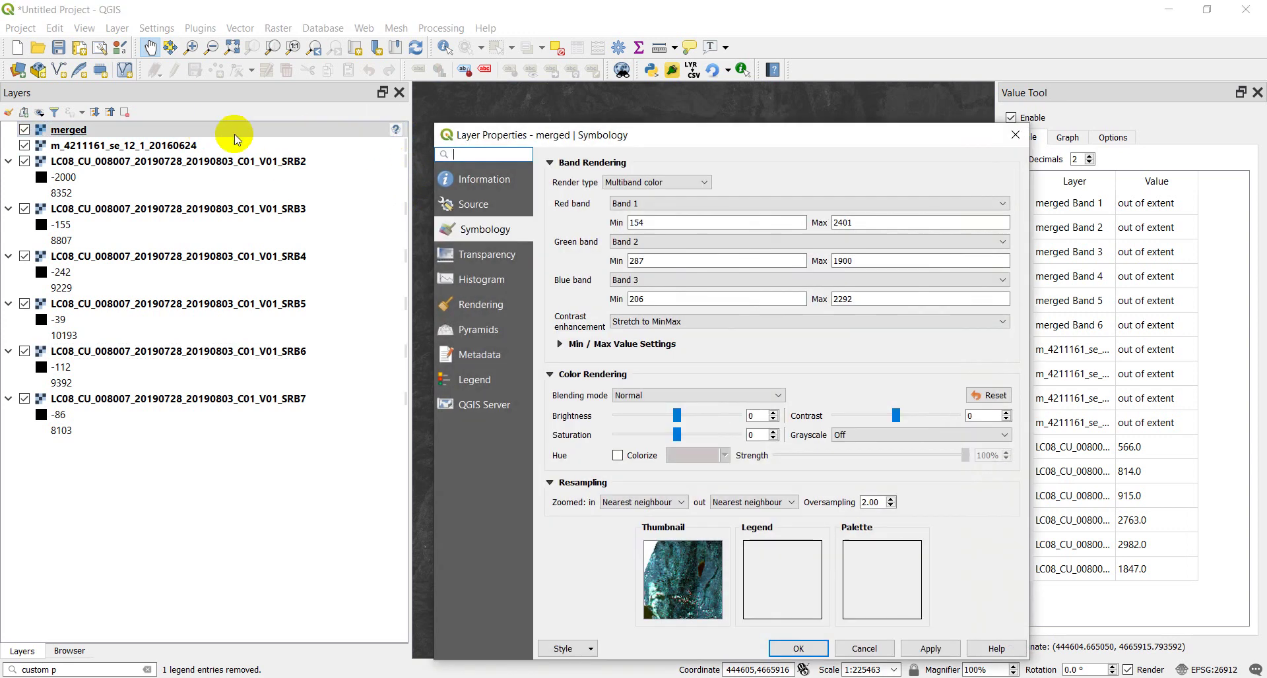
pyautogui.click(492, 213)
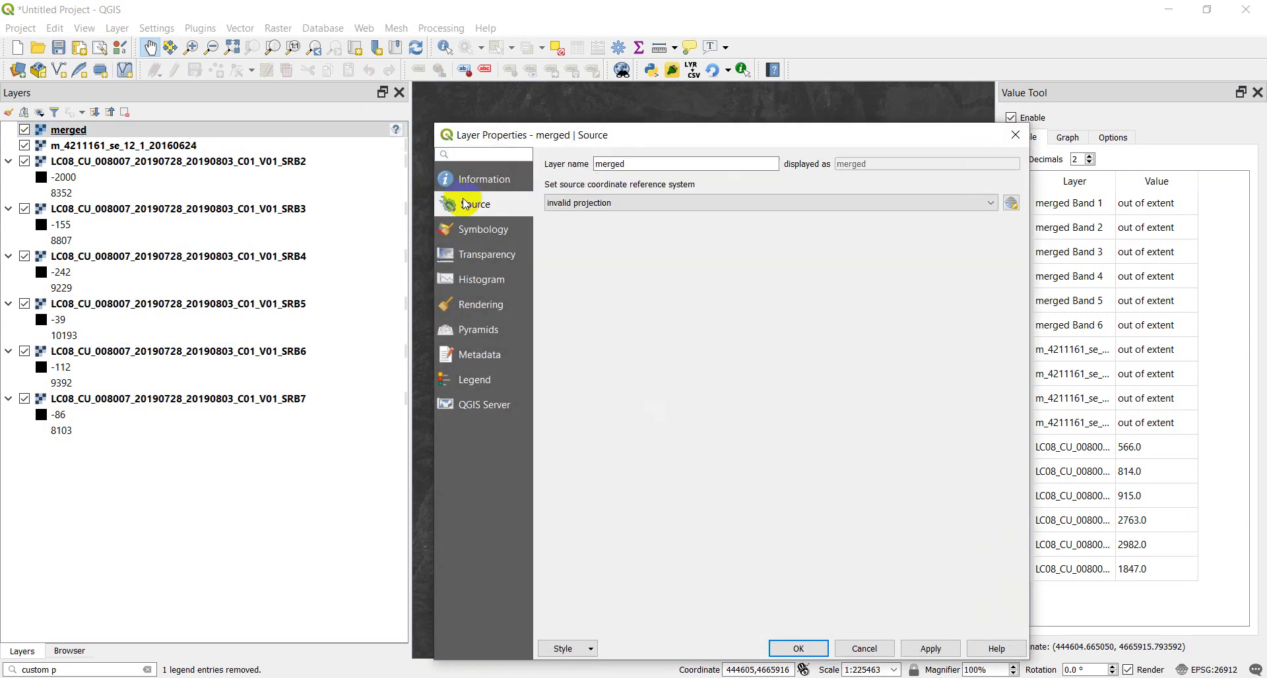
pyautogui.click(1011, 202)
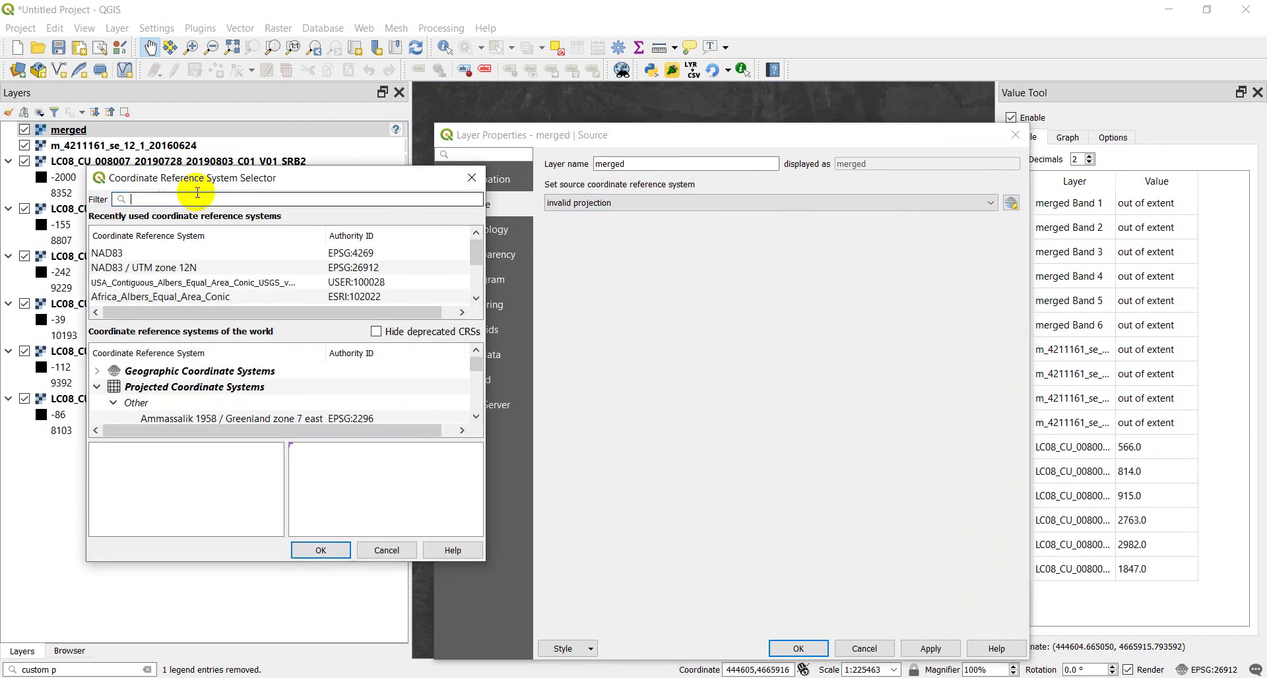
pyautogui.write('alber')
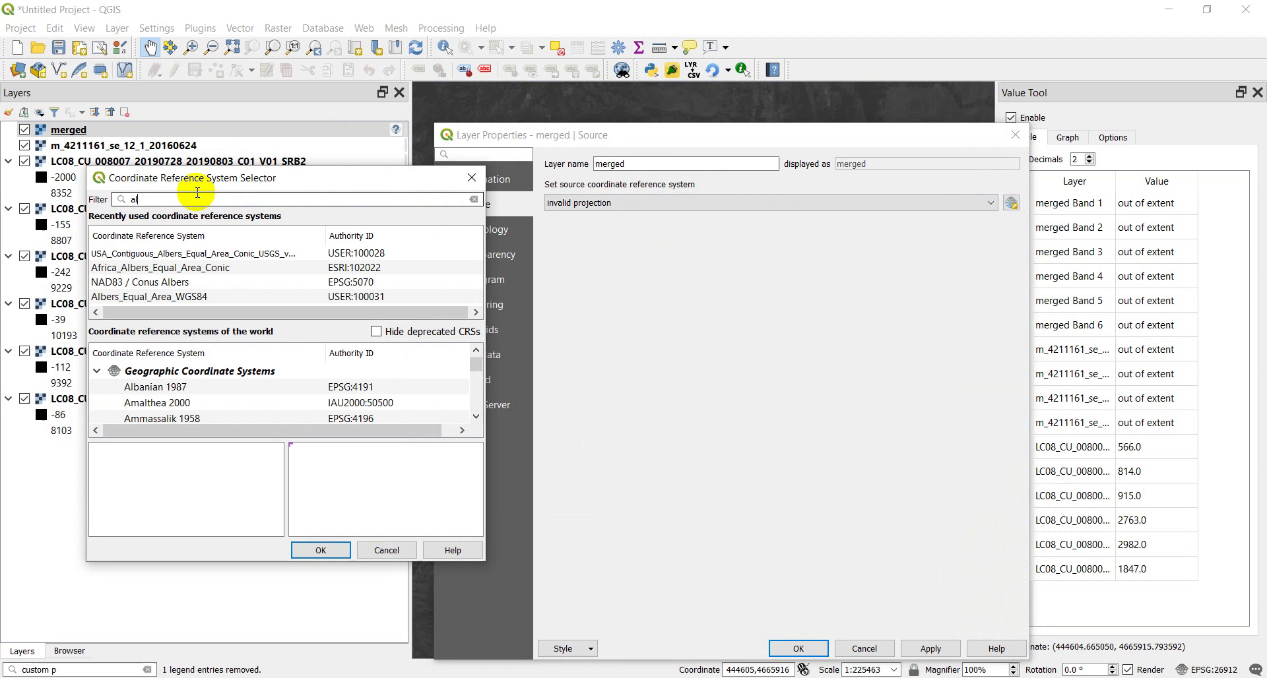
pyautogui.click(161, 296)
pyautogui.click(321, 550)
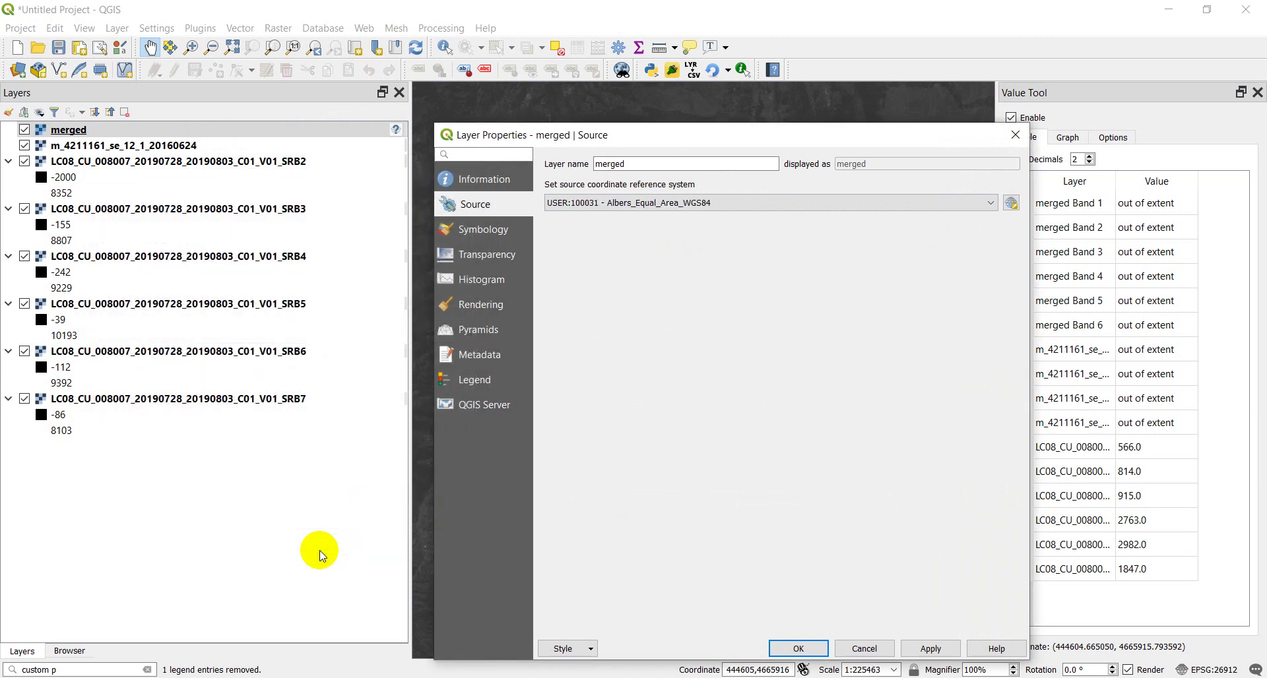
pyautogui.click(811, 648)
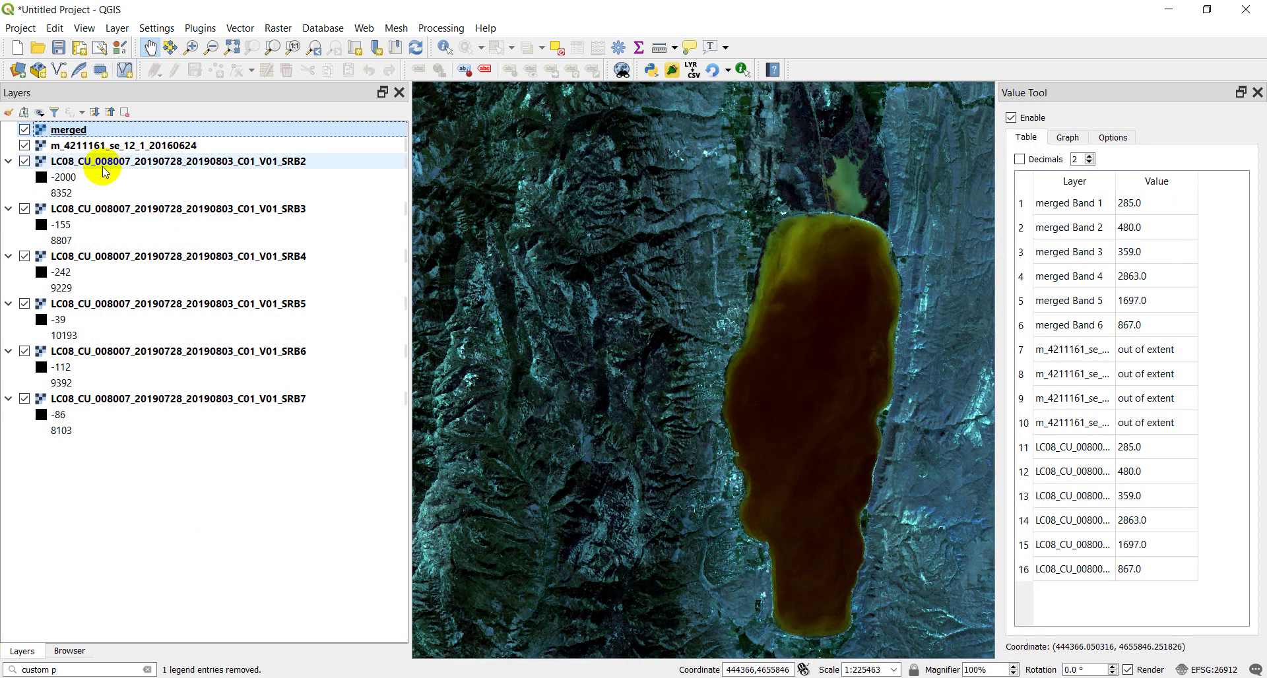
# - Move merged below the NAIP image and open m_4211161_se_12_1_20160624's Layer Properties
pyautogui.moveTo(77, 132)
pyautogui.mouseDown()
pyautogui.moveTo(61, 132)
pyautogui.moveTo(59, 147)
pyautogui.mouseUp()
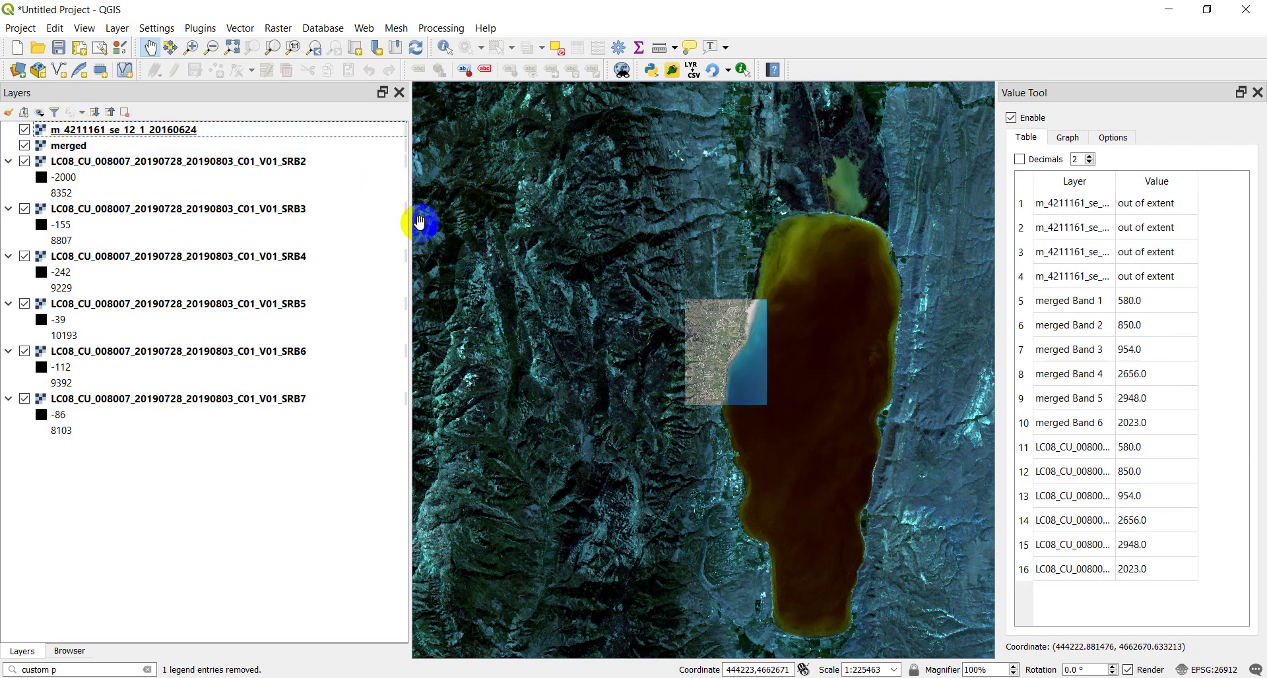
pyautogui.click(143, 132)
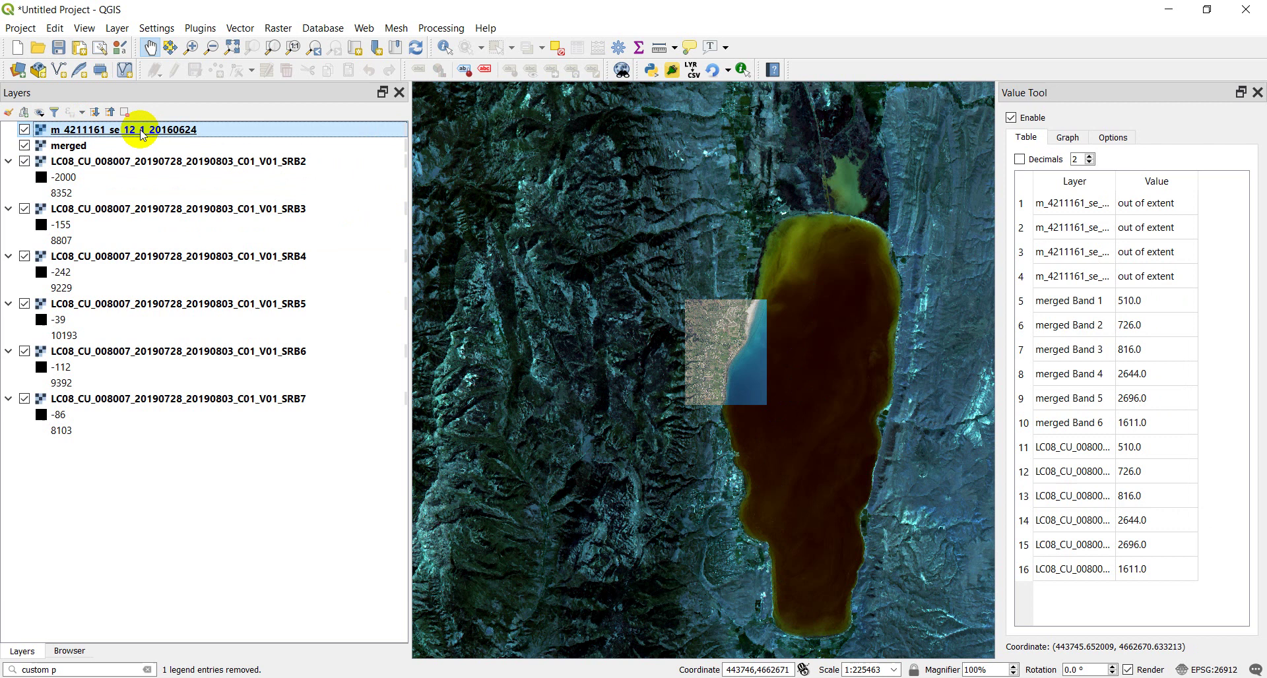
pyautogui.doubleClick(142, 134)
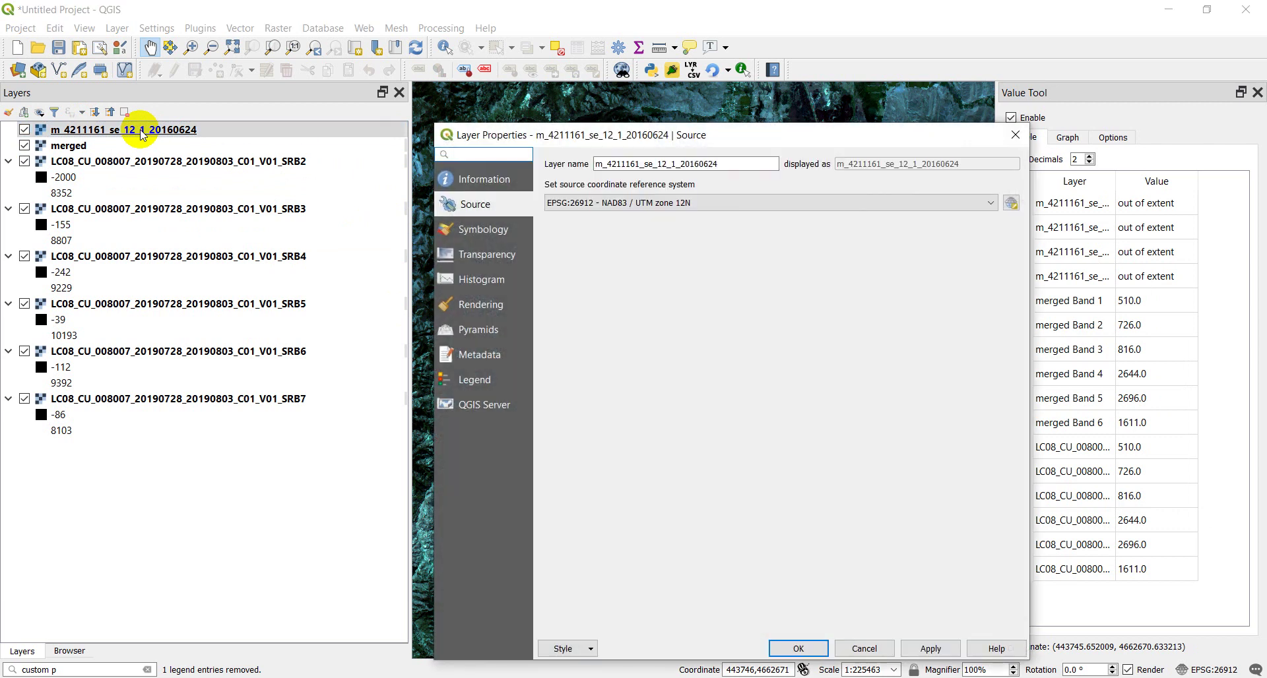
# - Switch to Chrome's USGS Landsat 8 band table showing Band 2 Blue, 3 Green, 4 Red
pyautogui.moveTo(392, 675)
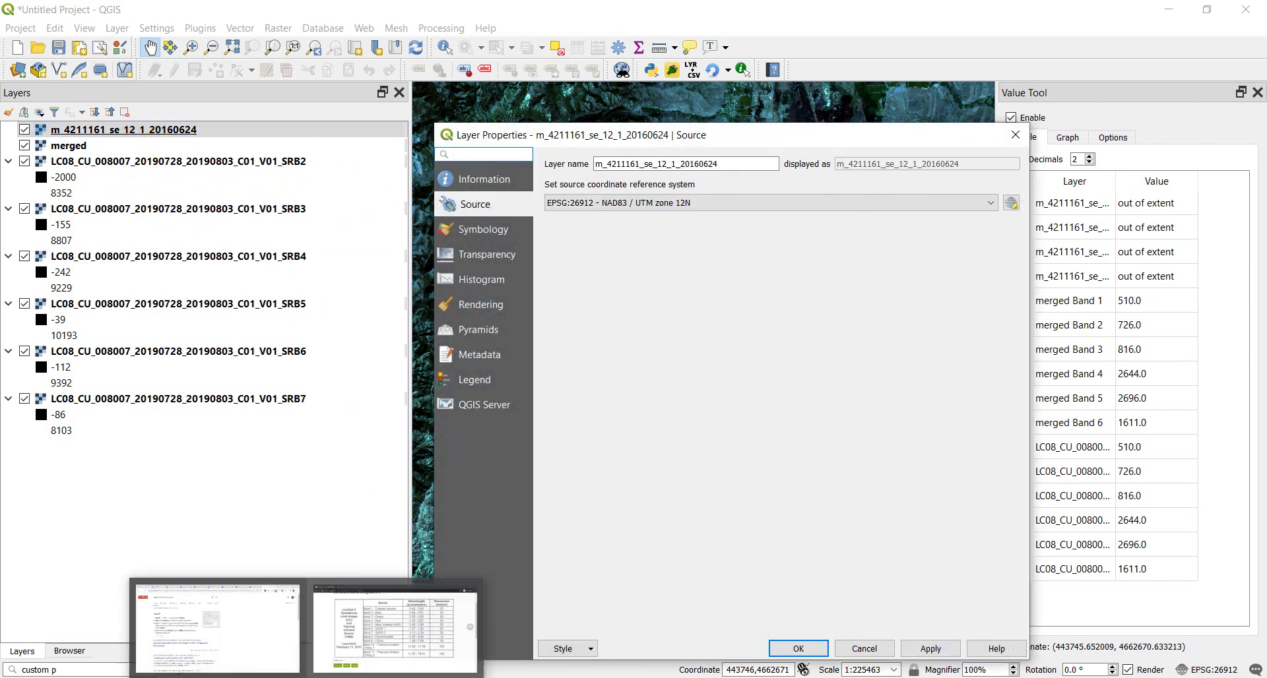
pyautogui.click(395, 627)
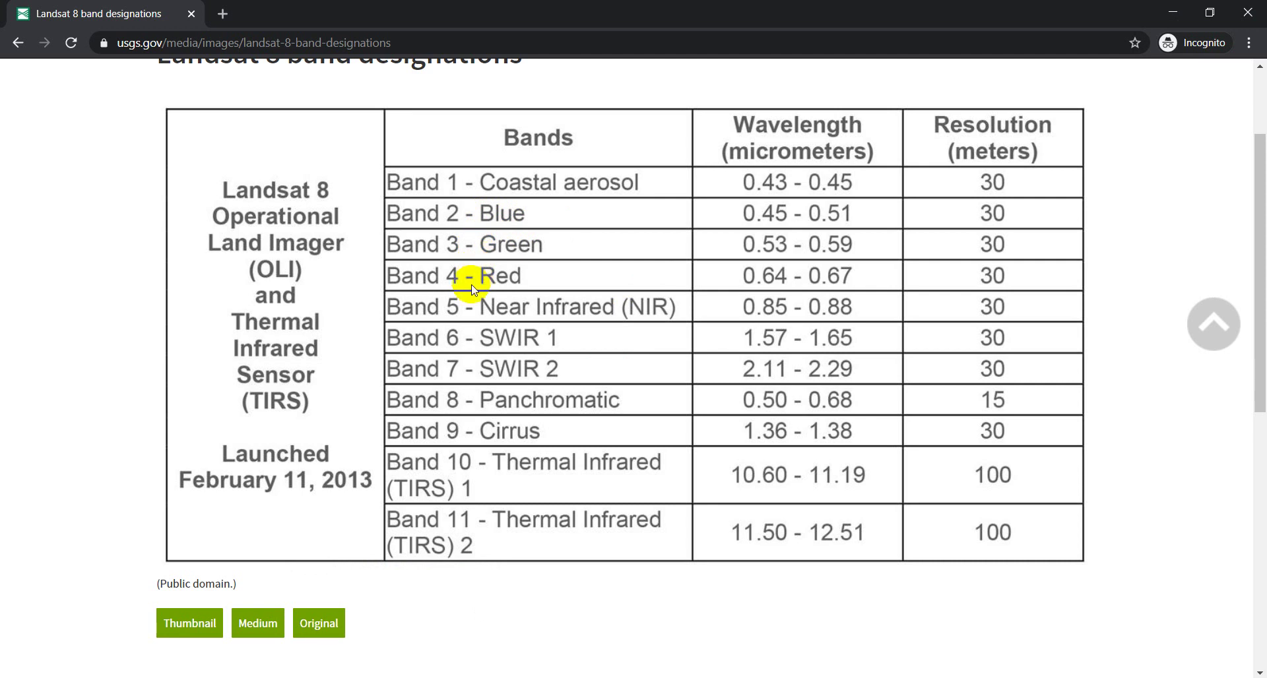
# - Render the aerial image with Band 3 as red and Band 1 as blue, then apply
pyautogui.hotkey('alt', 'Tab')
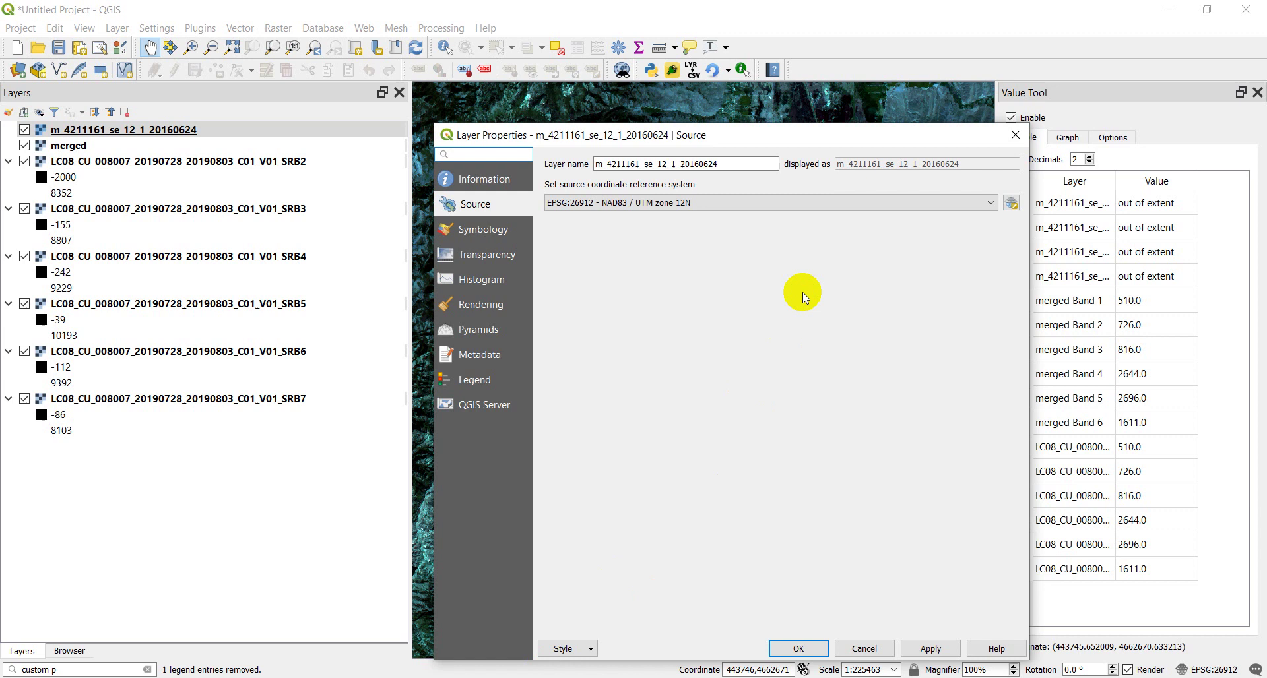
pyautogui.click(504, 232)
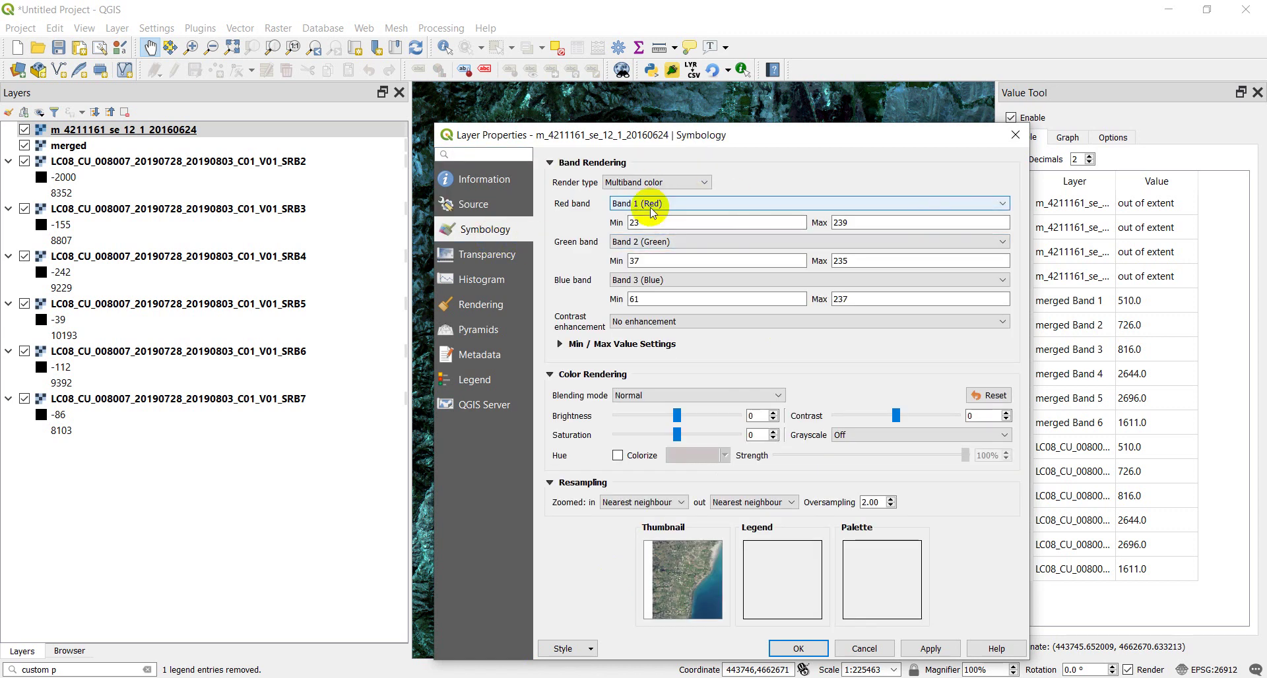
pyautogui.click(667, 208)
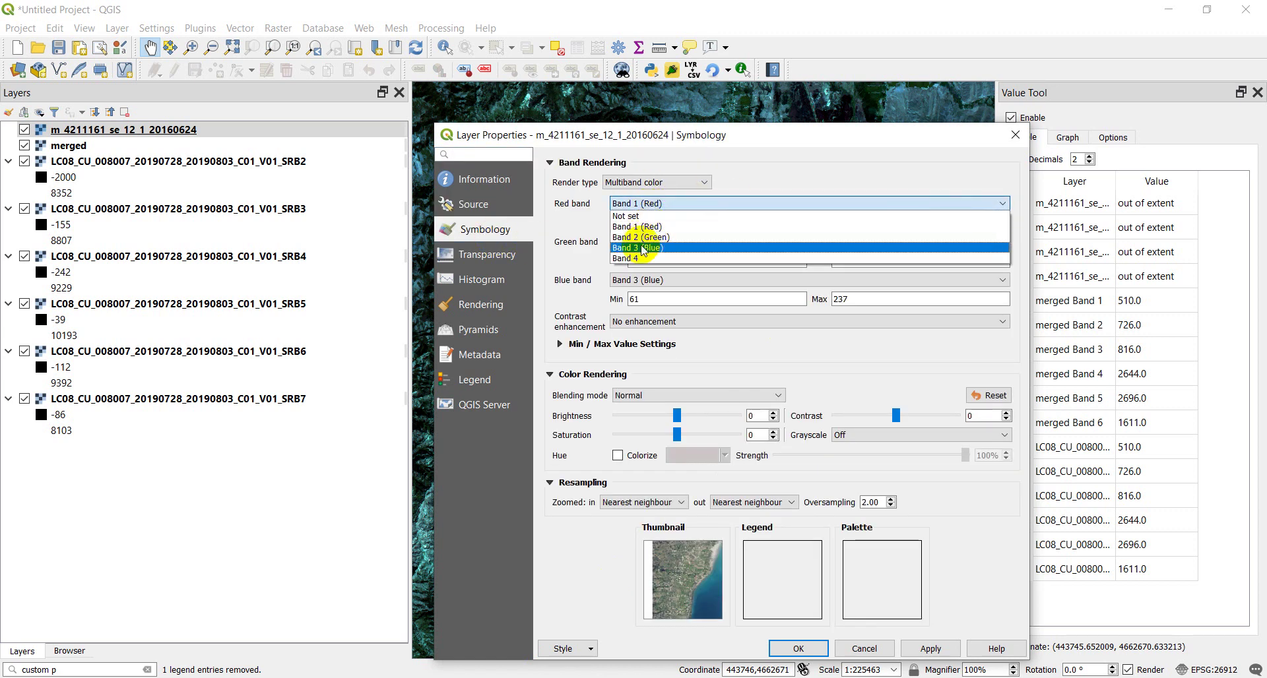
pyautogui.click(643, 254)
pyautogui.click(637, 280)
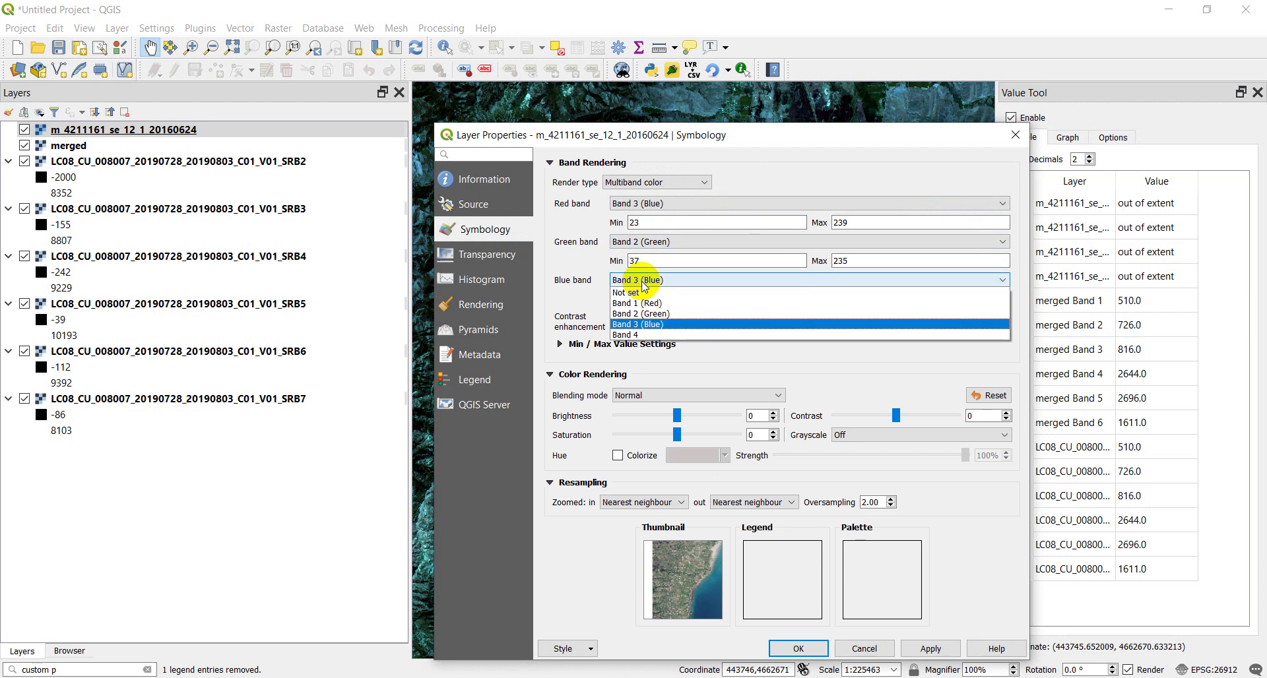
pyautogui.click(633, 305)
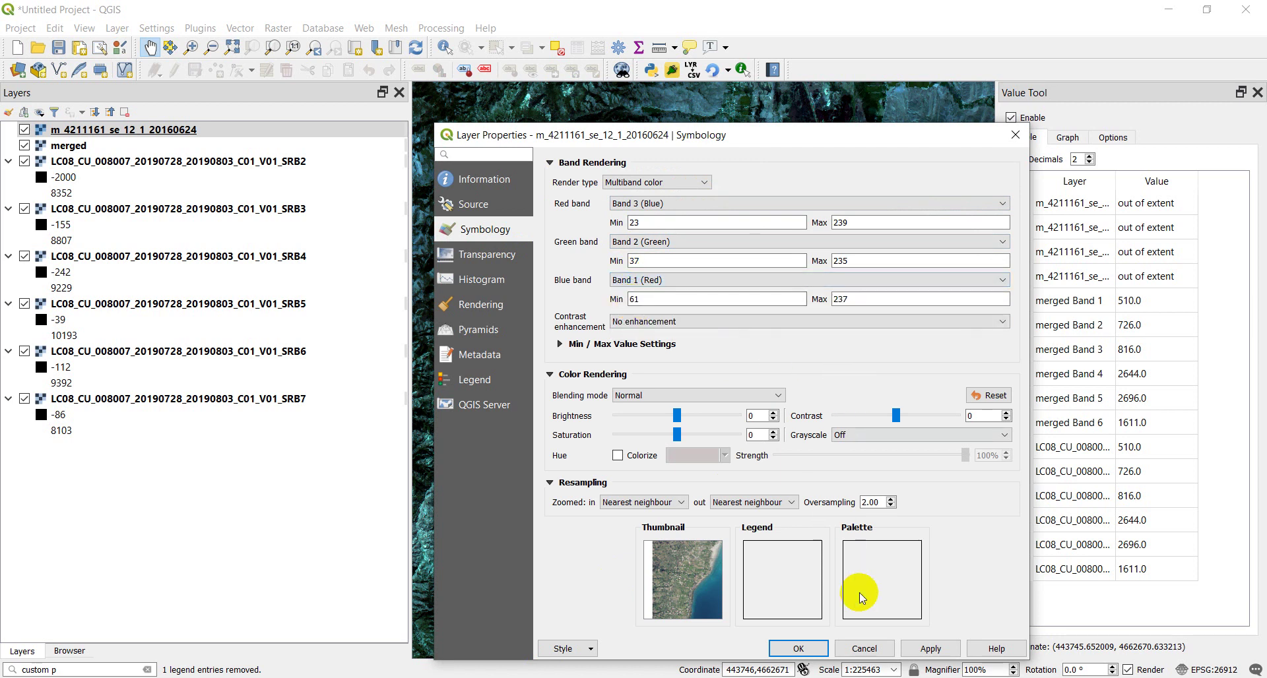
pyautogui.click(908, 650)
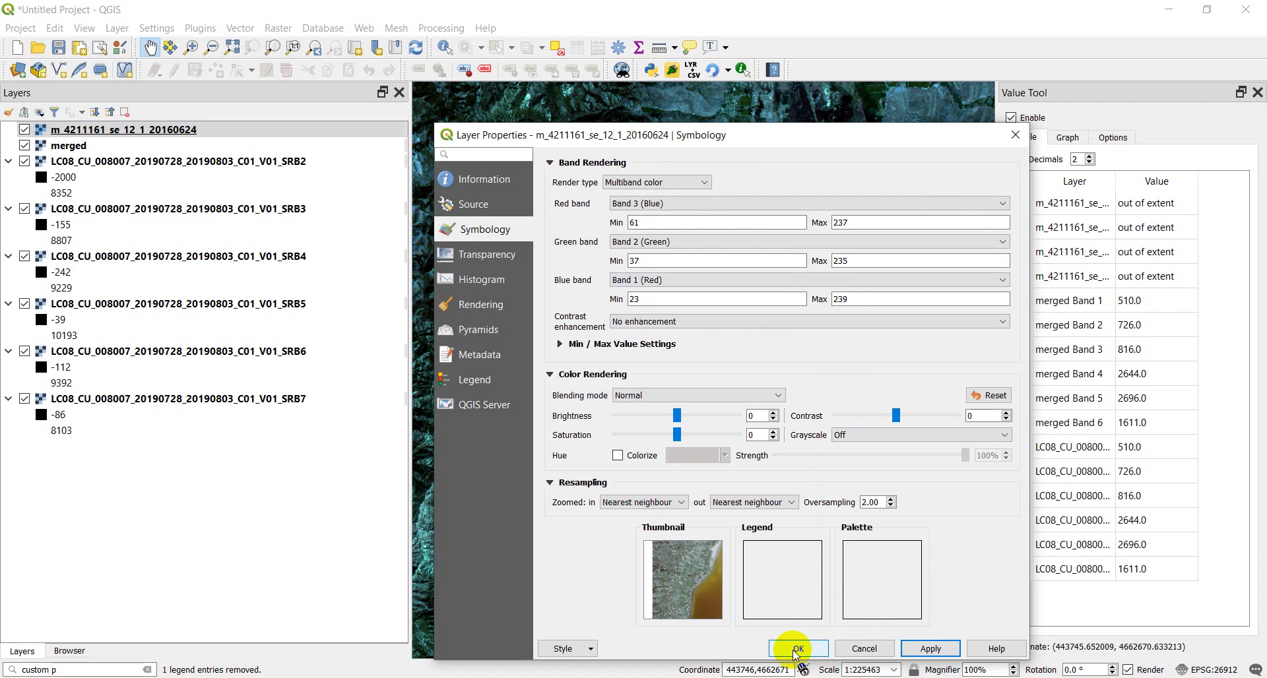
pyautogui.click(796, 650)
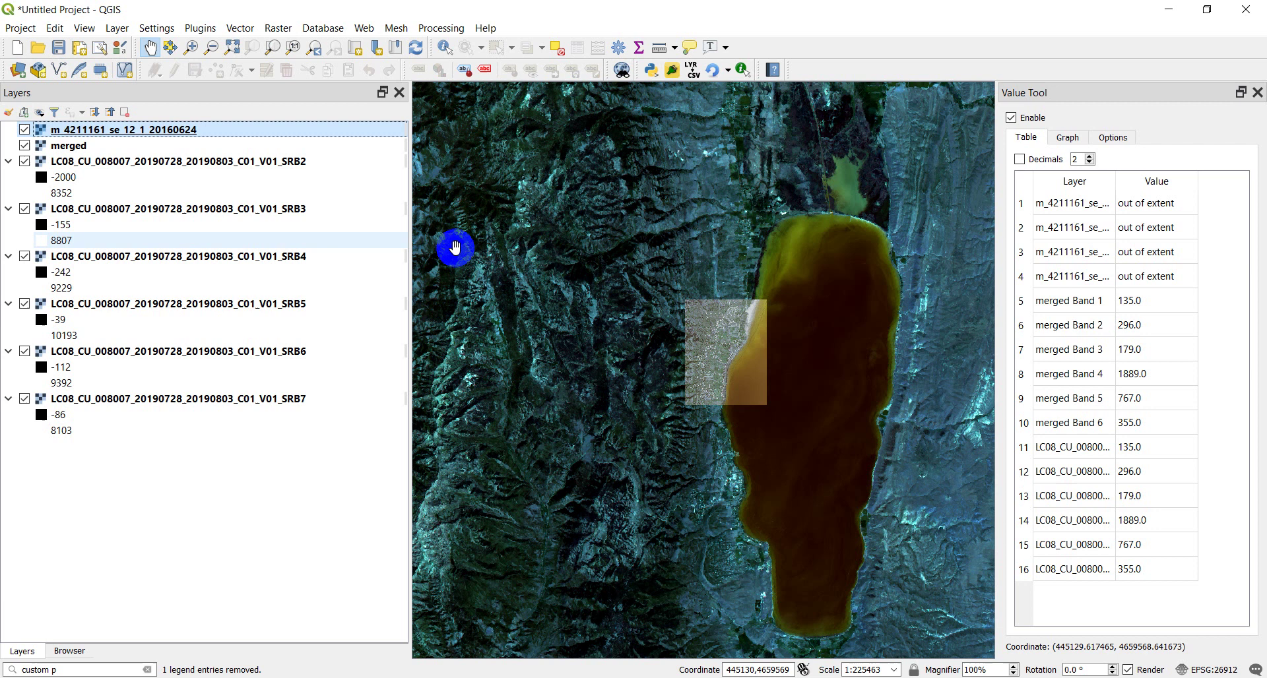
# - Restore the aerial image to Band 1 red and Band 3 blue, then select the merged layer
pyautogui.doubleClick(101, 131)
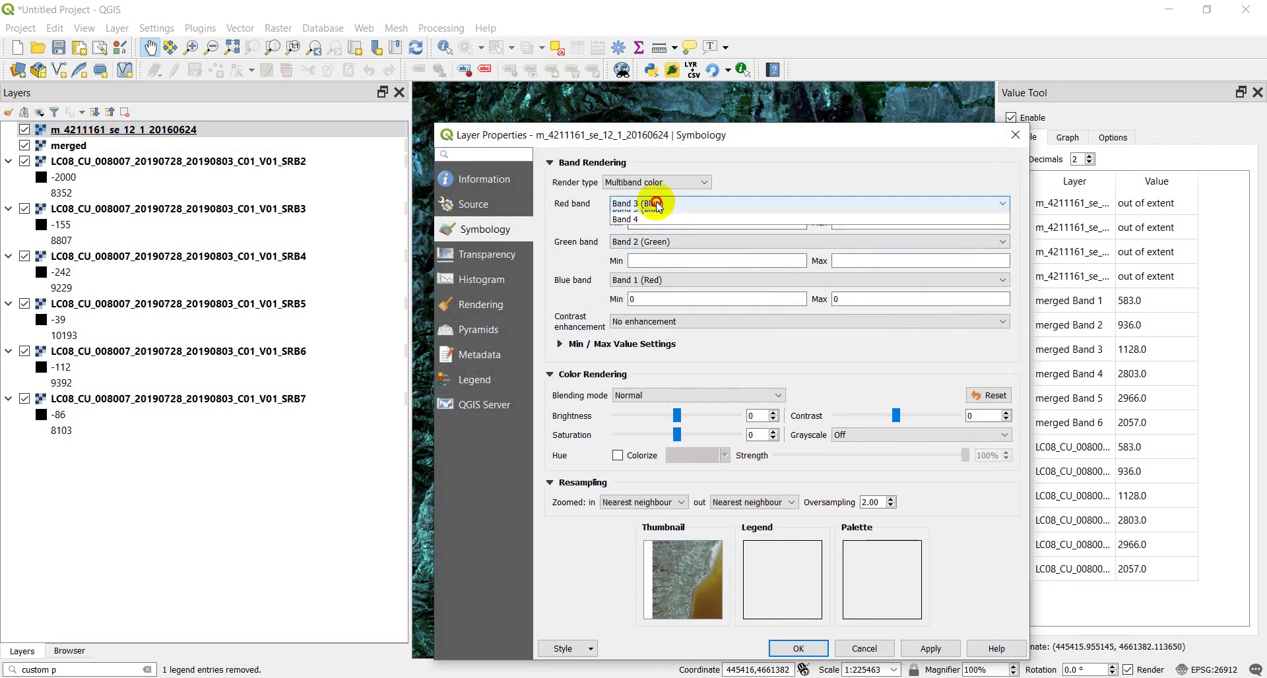
pyautogui.click(741, 203)
pyautogui.click(636, 226)
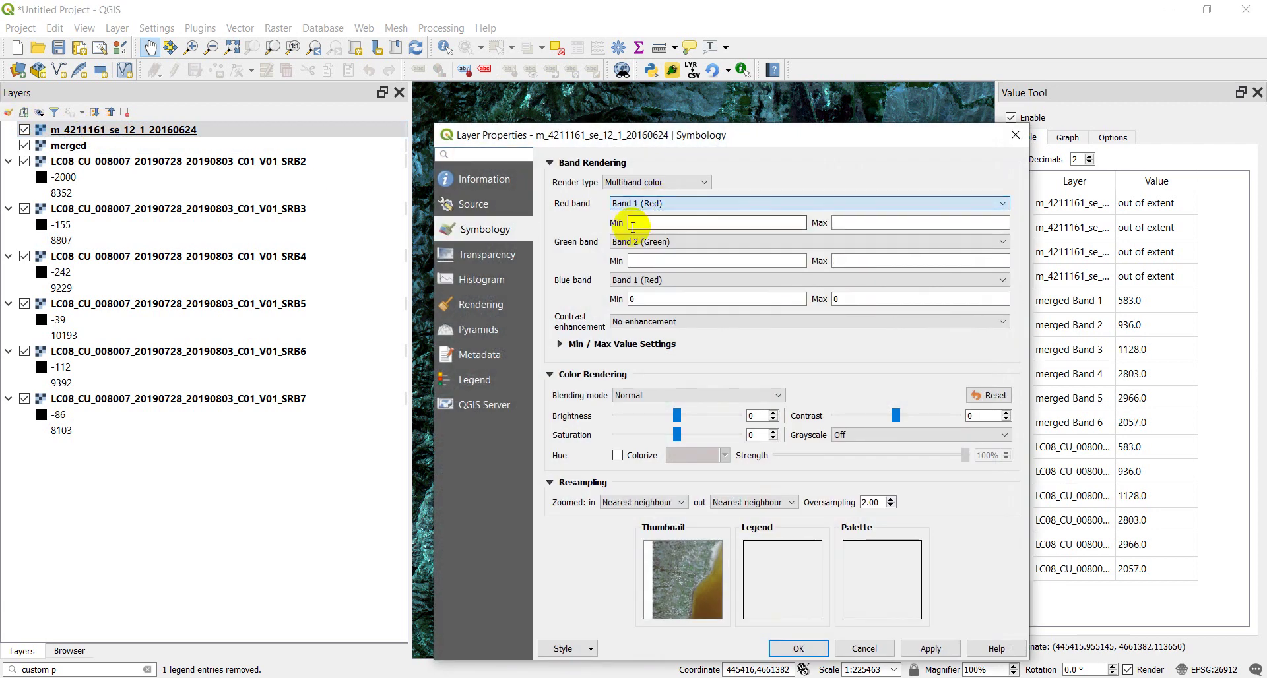
pyautogui.click(630, 281)
pyautogui.click(637, 325)
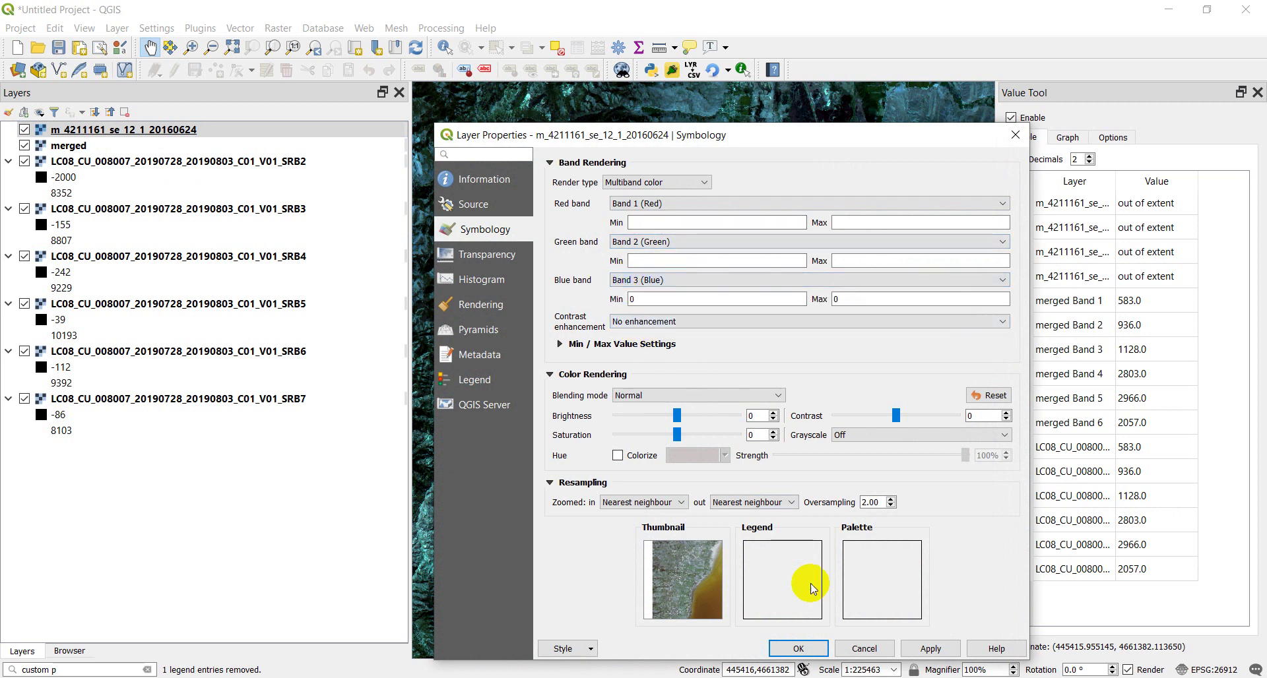
pyautogui.click(798, 644)
pyautogui.click(68, 146)
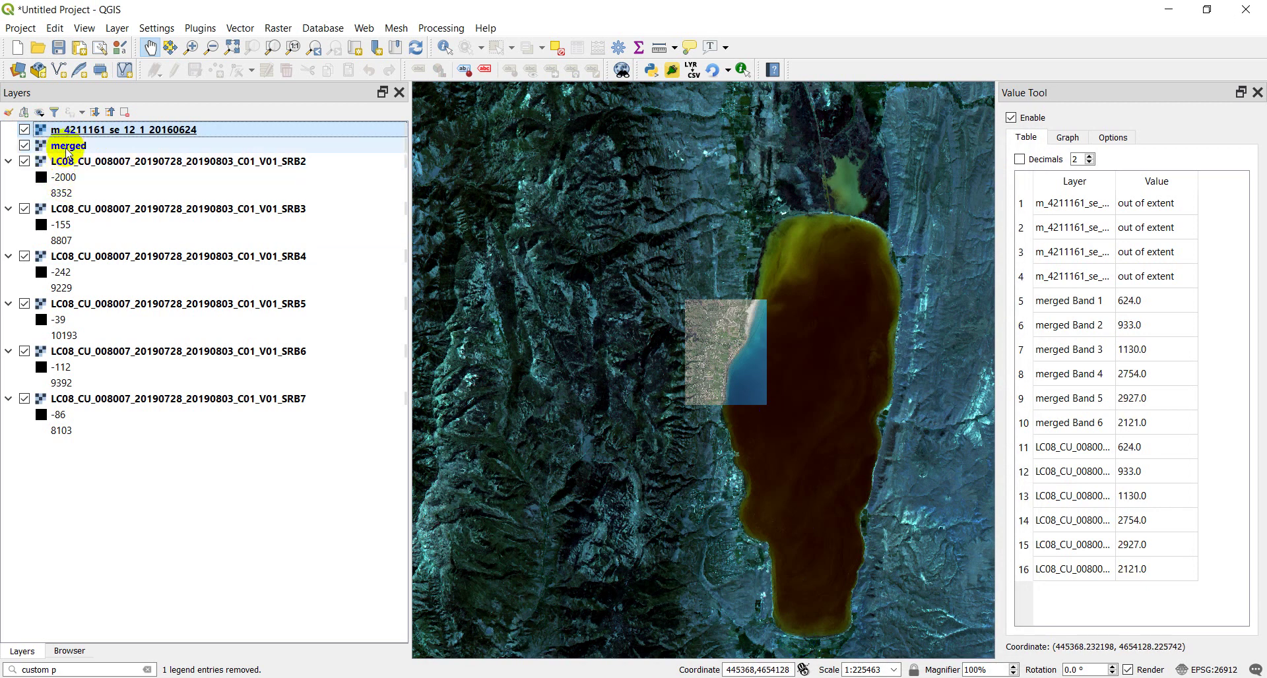
pyautogui.click(68, 146)
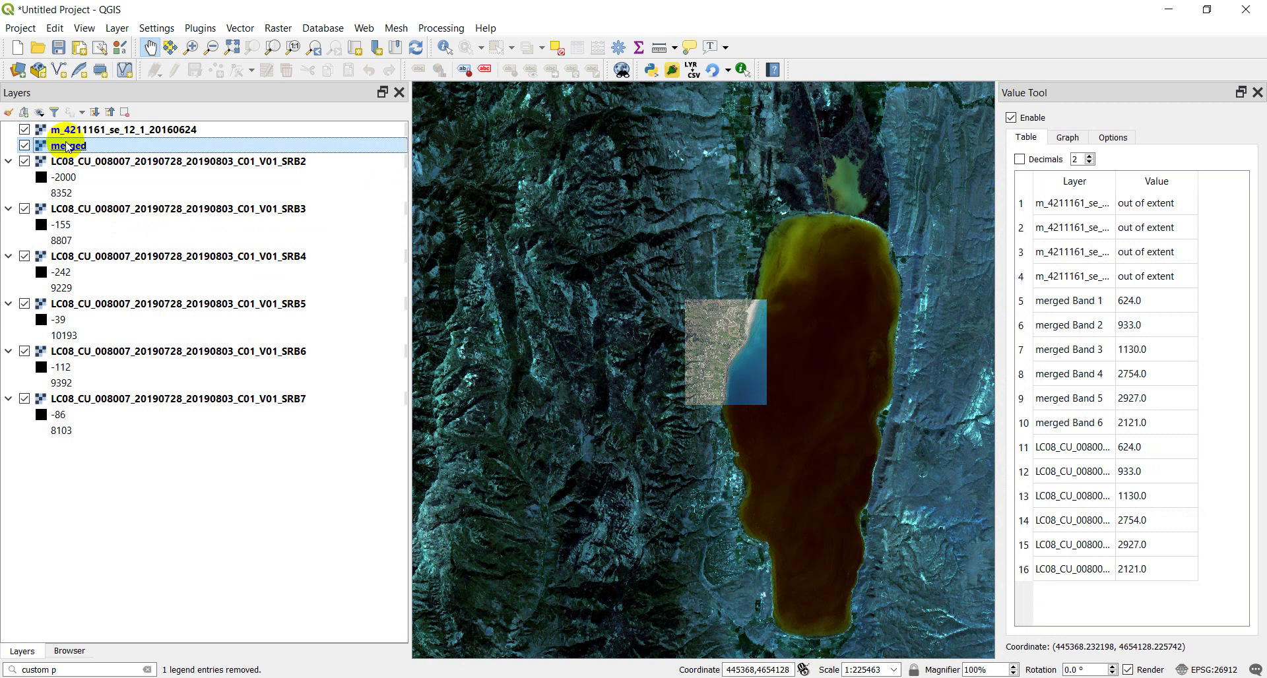
# - Set the merged layer's symbology to Band 3 red, Band 2 green, Band 1 blue
pyautogui.doubleClick(68, 146)
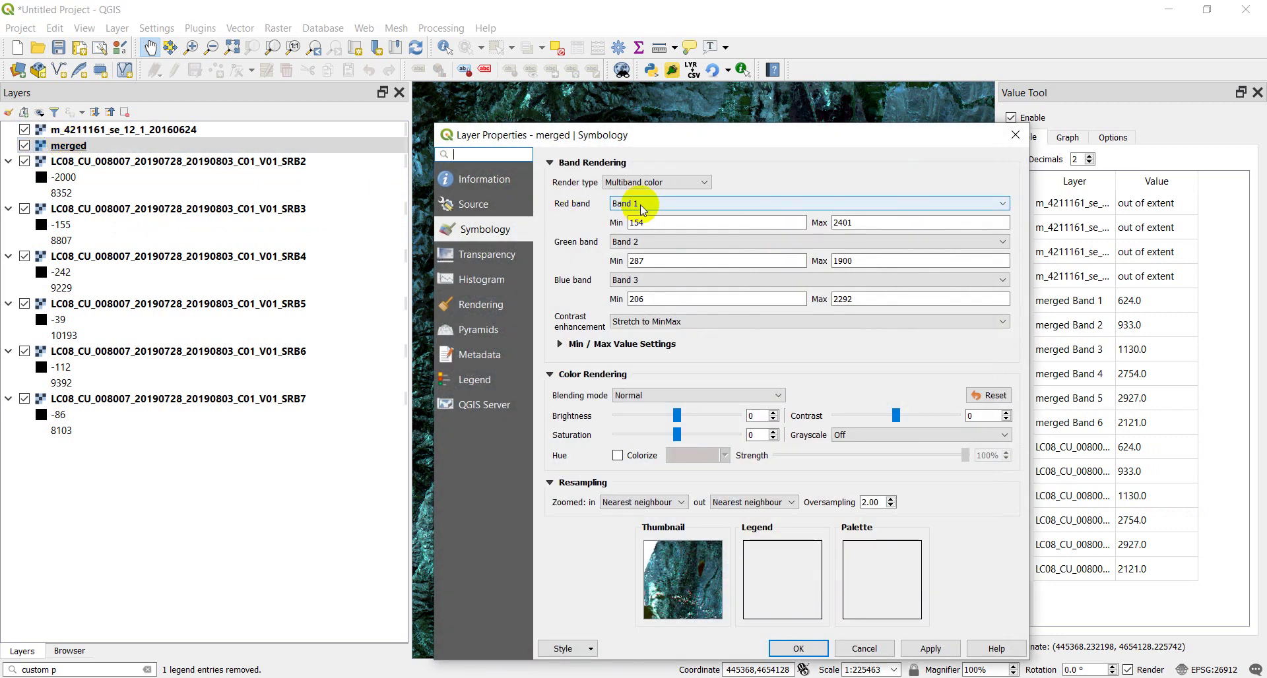
pyautogui.click(636, 204)
pyautogui.click(645, 249)
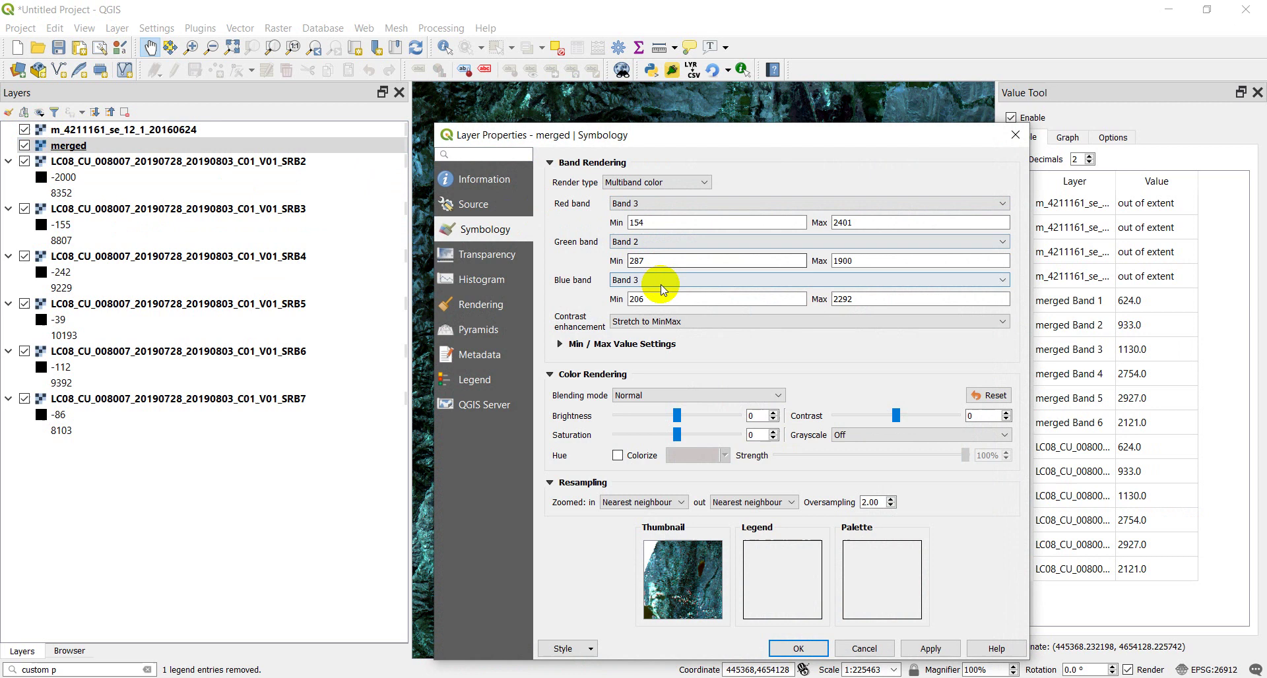
pyautogui.click(663, 291)
pyautogui.click(652, 293)
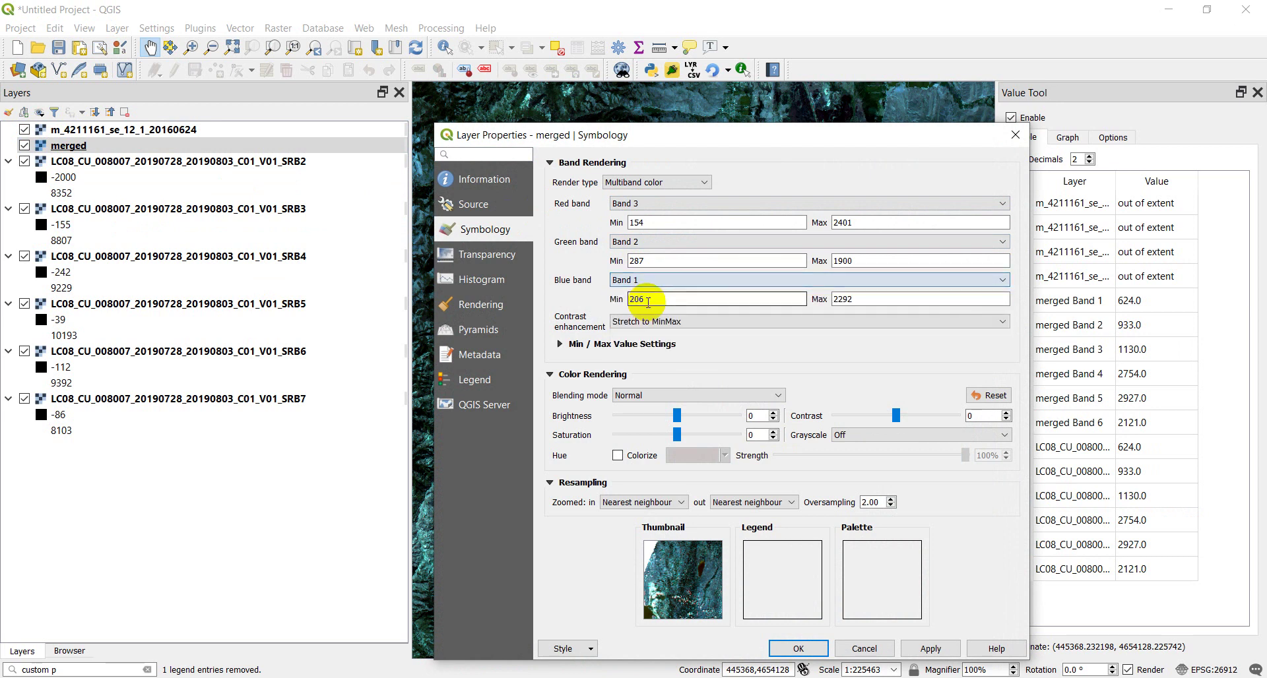
pyautogui.click(929, 649)
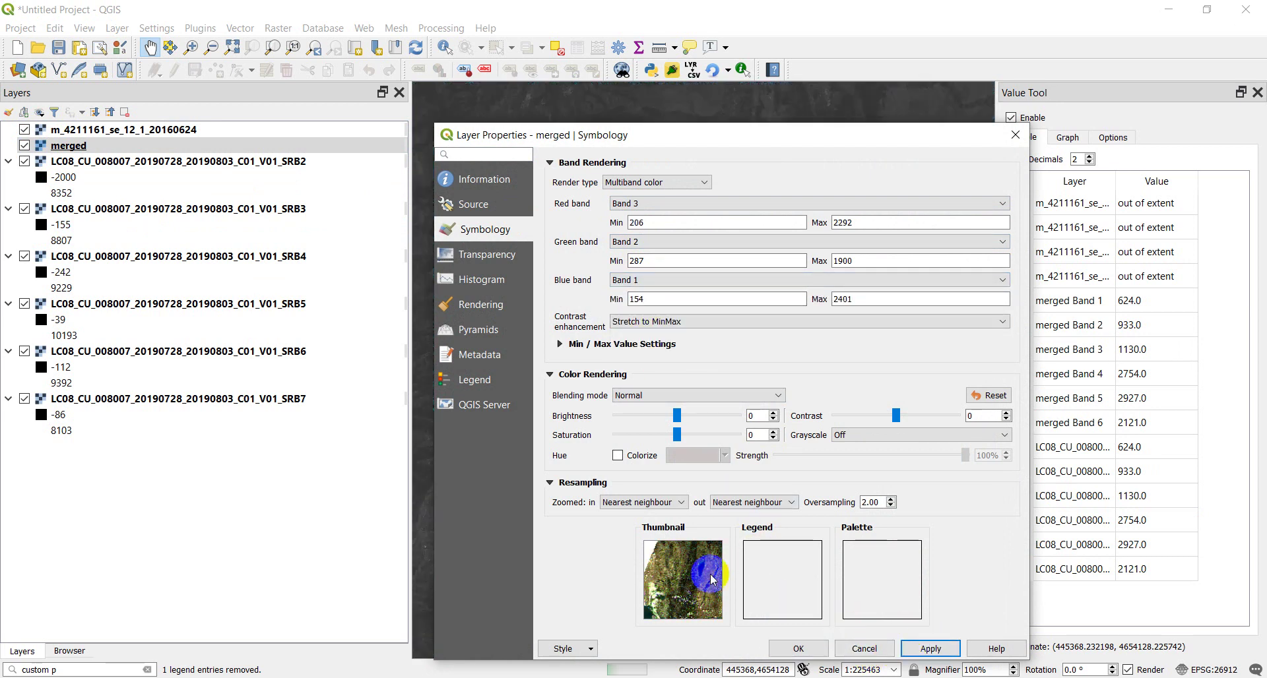
pyautogui.click(802, 648)
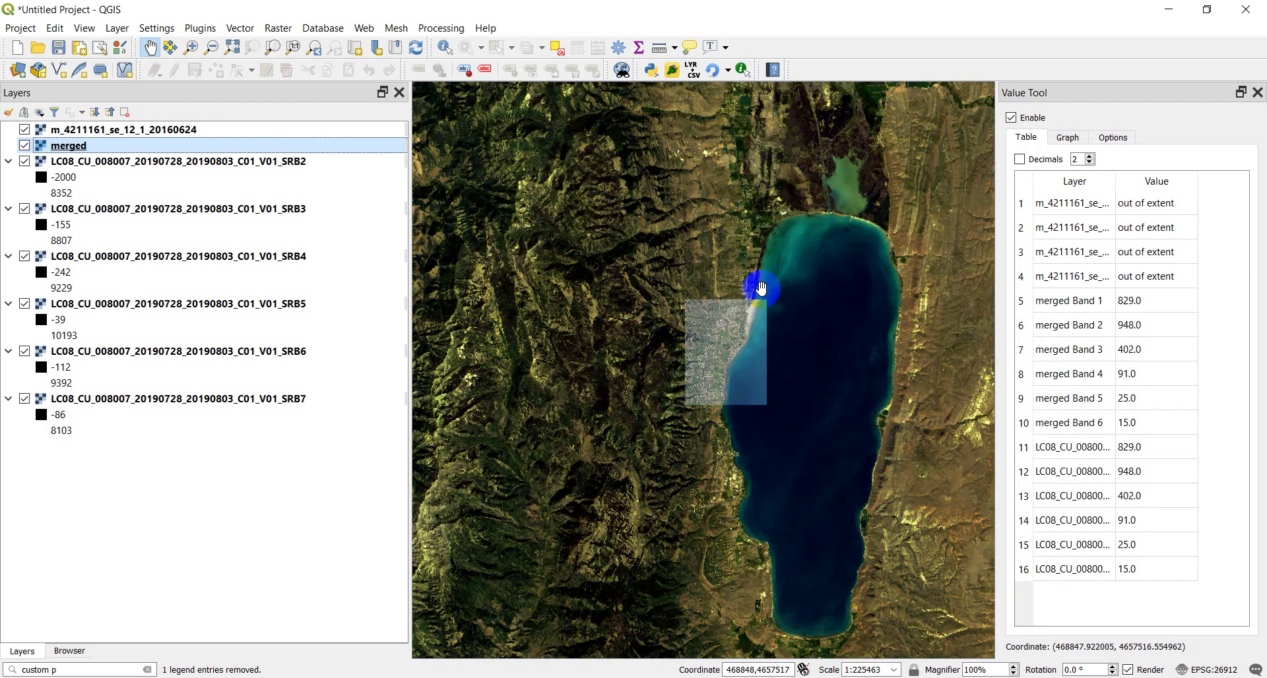
pyautogui.scroll(1, 774, 245)
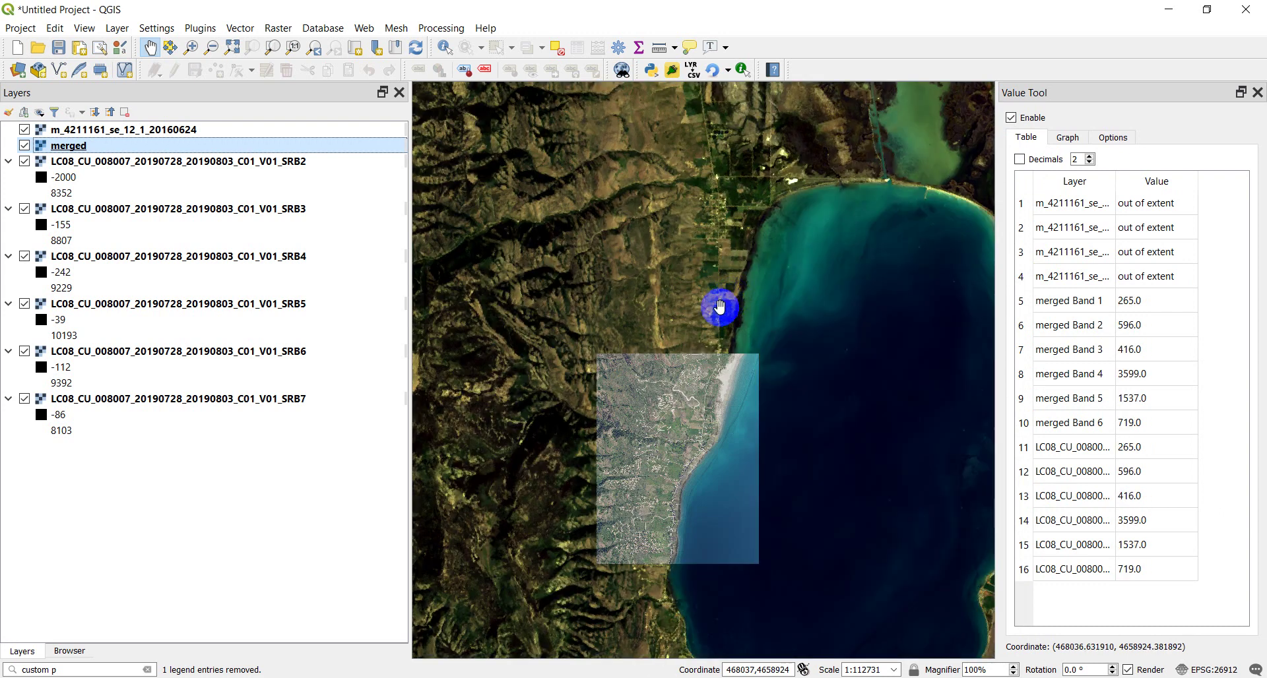
pyautogui.click(25, 208)
pyautogui.click(24, 256)
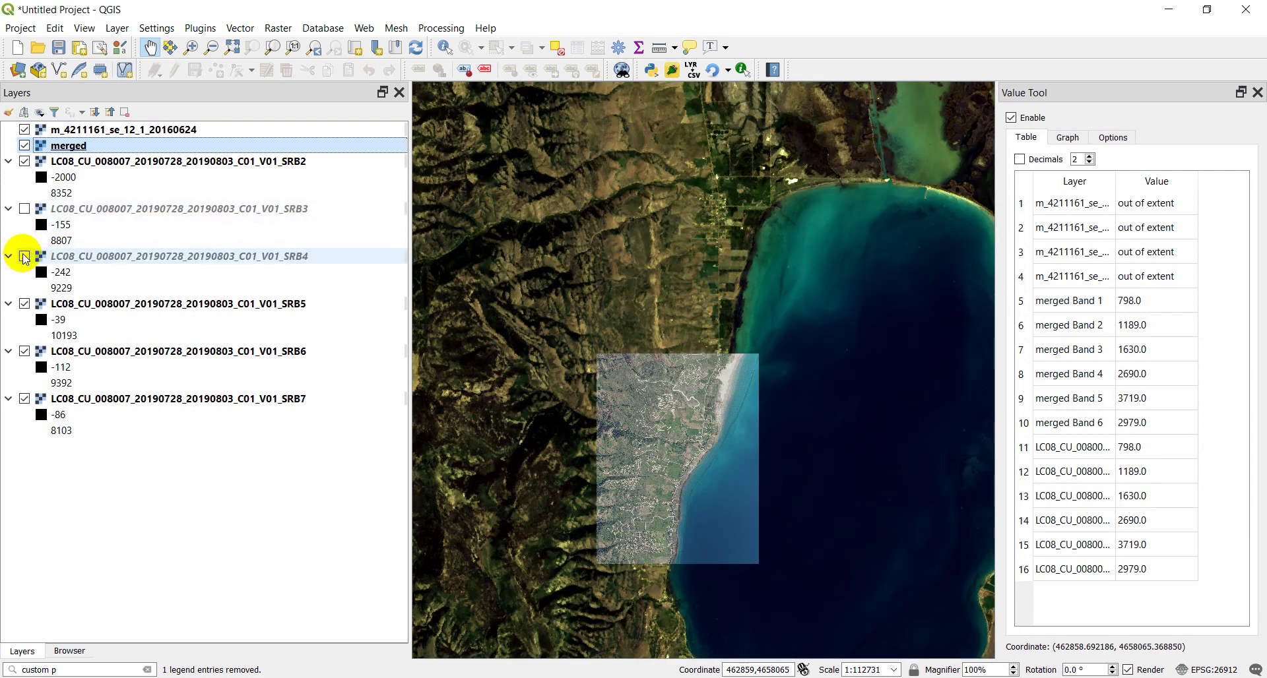
pyautogui.click(22, 307)
pyautogui.click(24, 351)
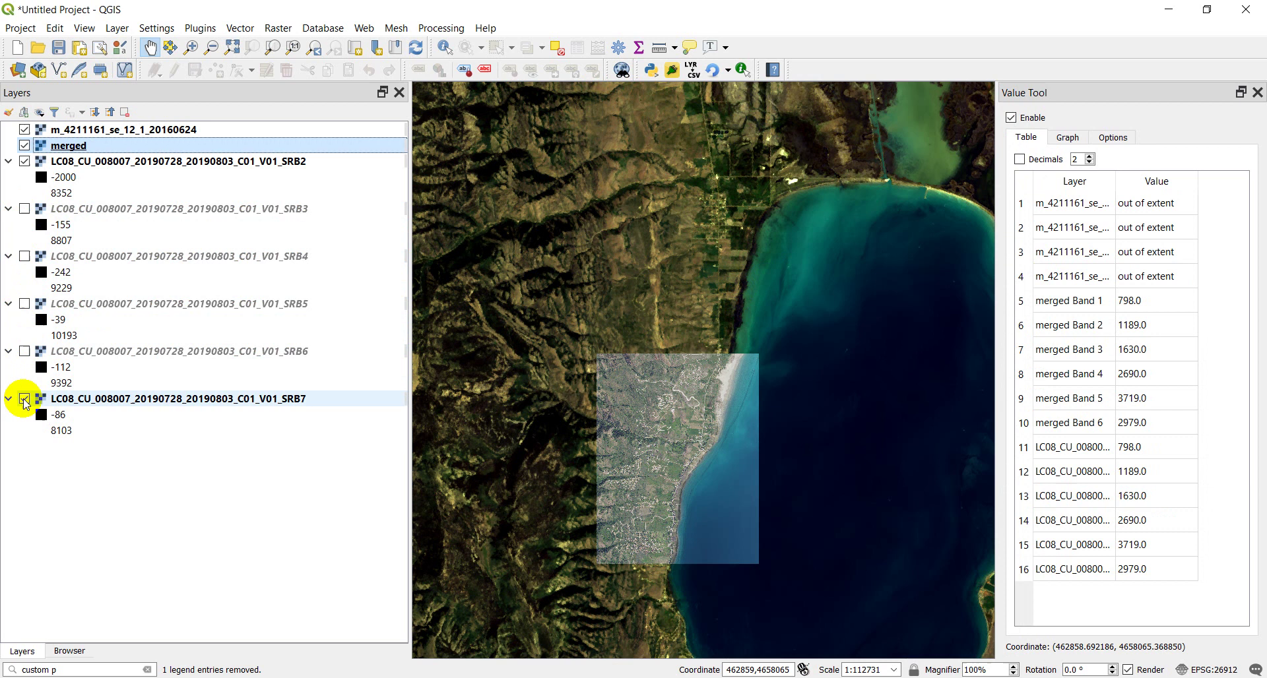
pyautogui.click(25, 399)
pyautogui.click(25, 161)
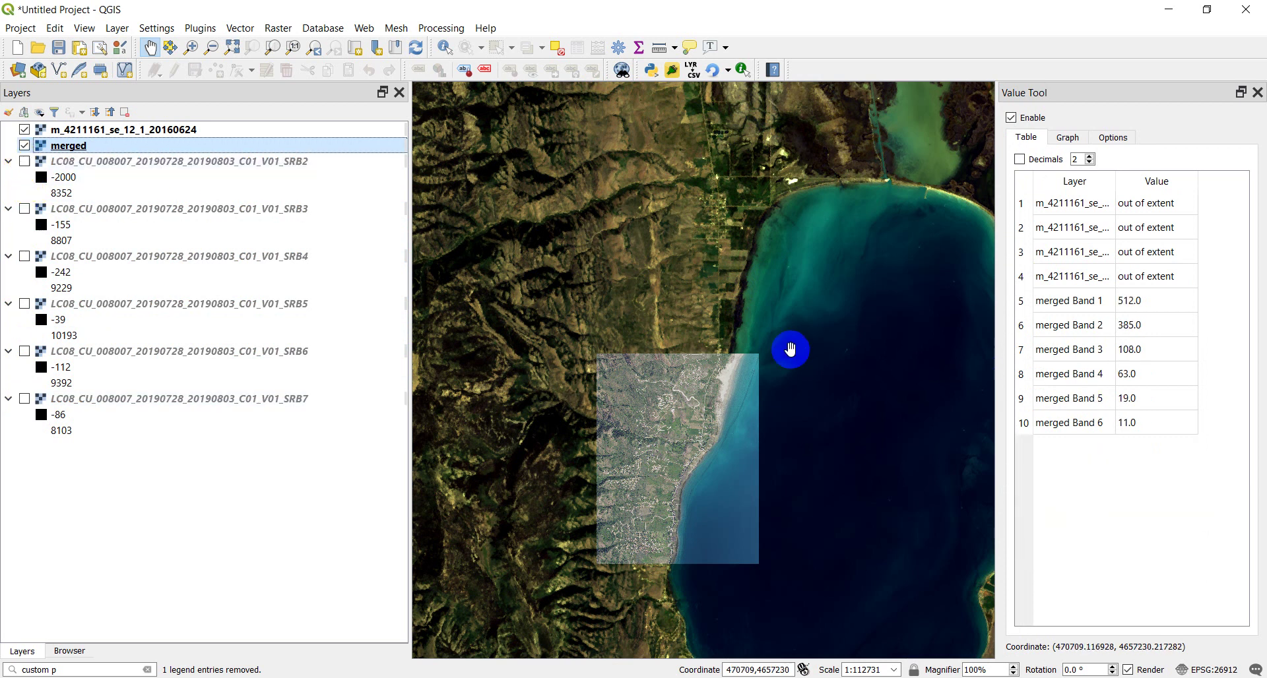
pyautogui.scroll(1, 753, 345)
pyautogui.scroll(1, 754, 345)
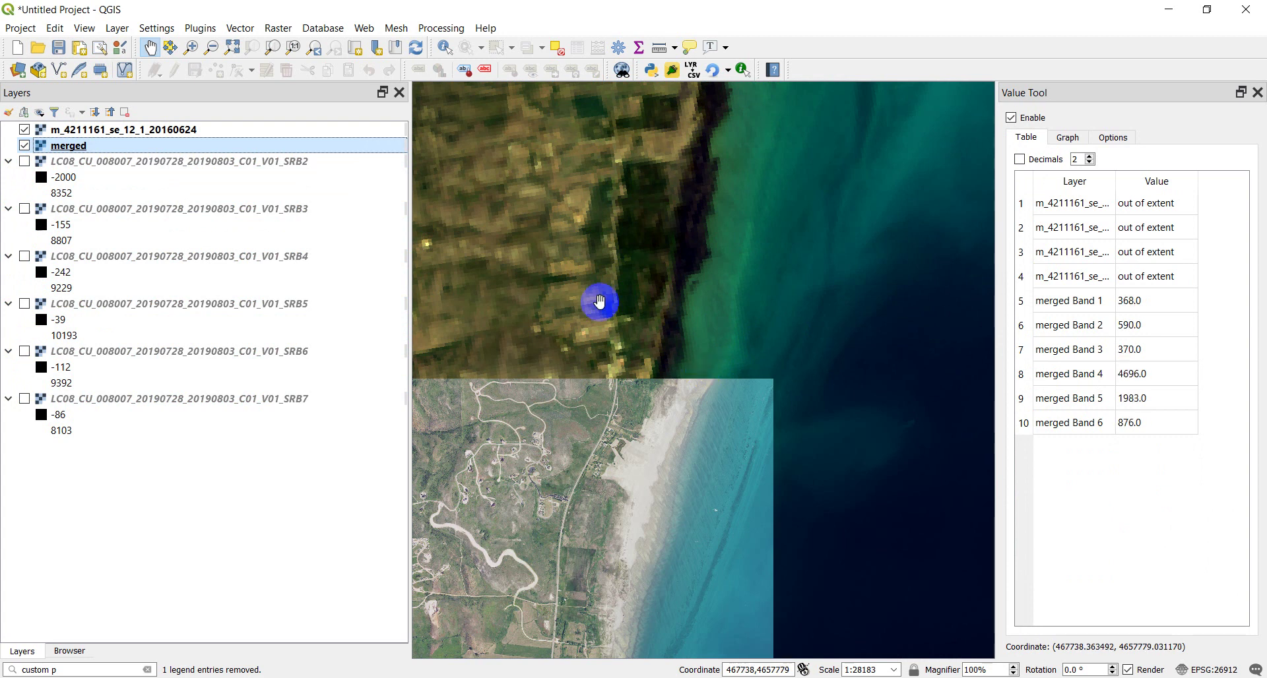
pyautogui.scroll(-1, 602, 297)
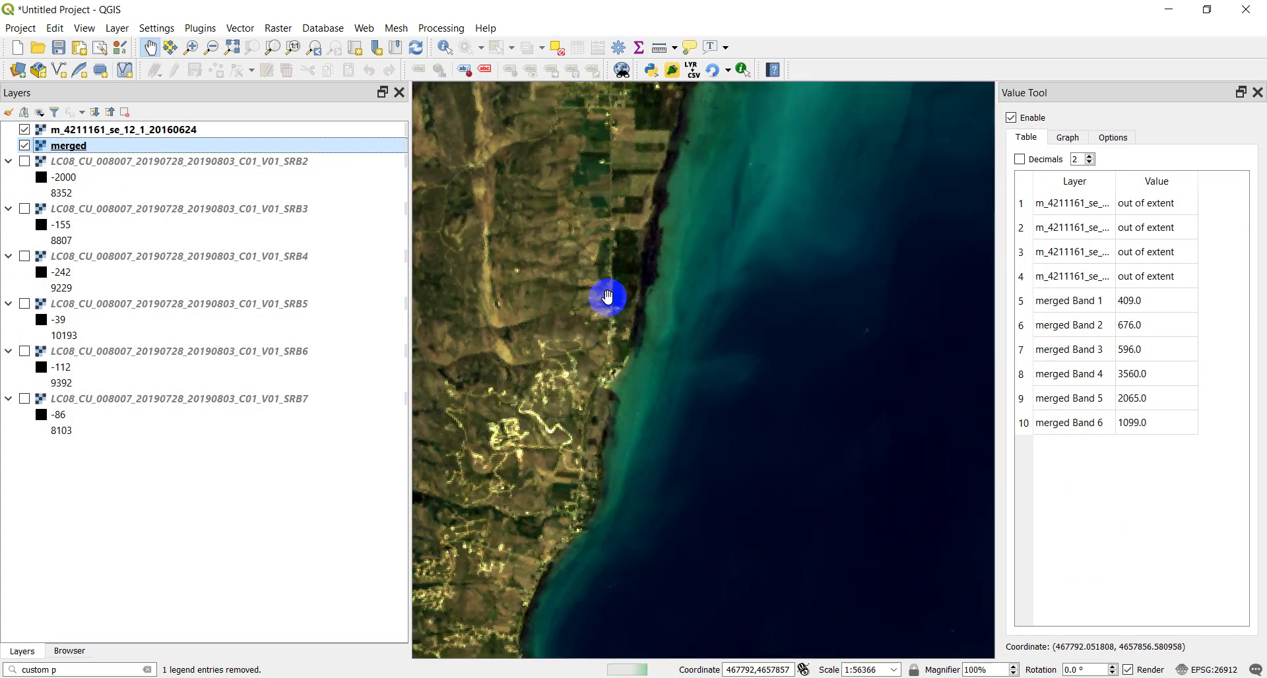
pyautogui.moveTo(580, 467); pyautogui.dragTo(753, 263)
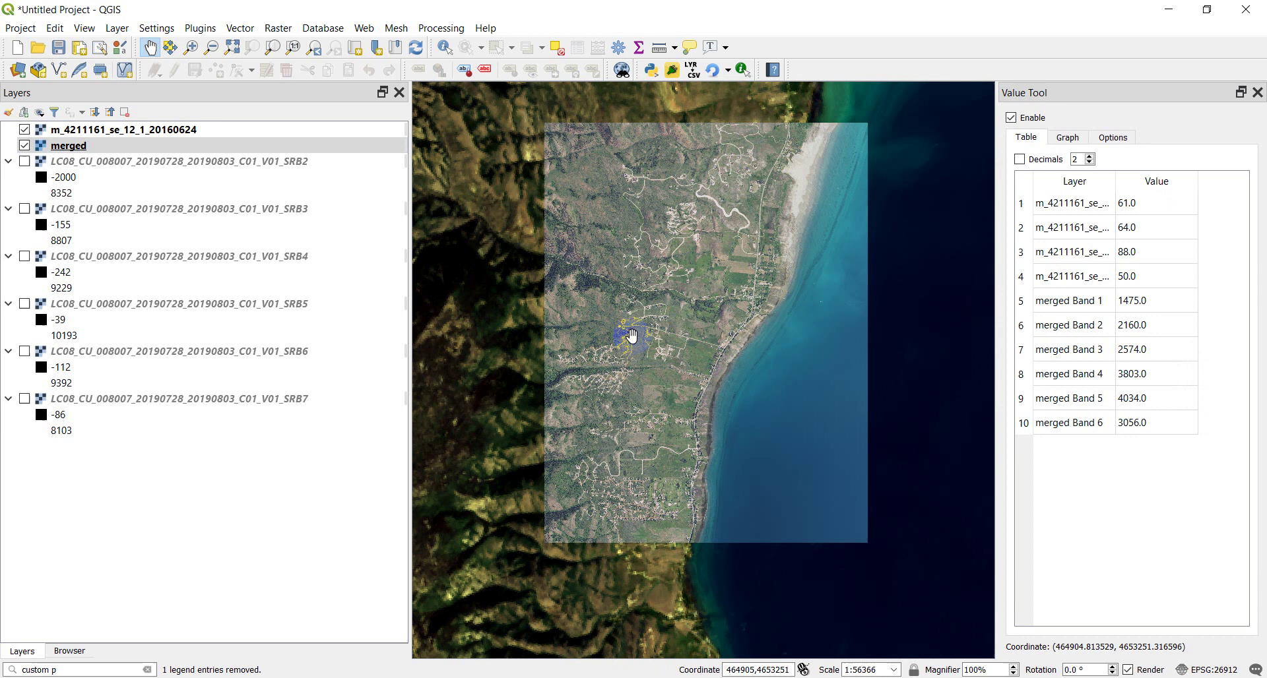
pyautogui.moveTo(745, 239); pyautogui.dragTo(786, 317)
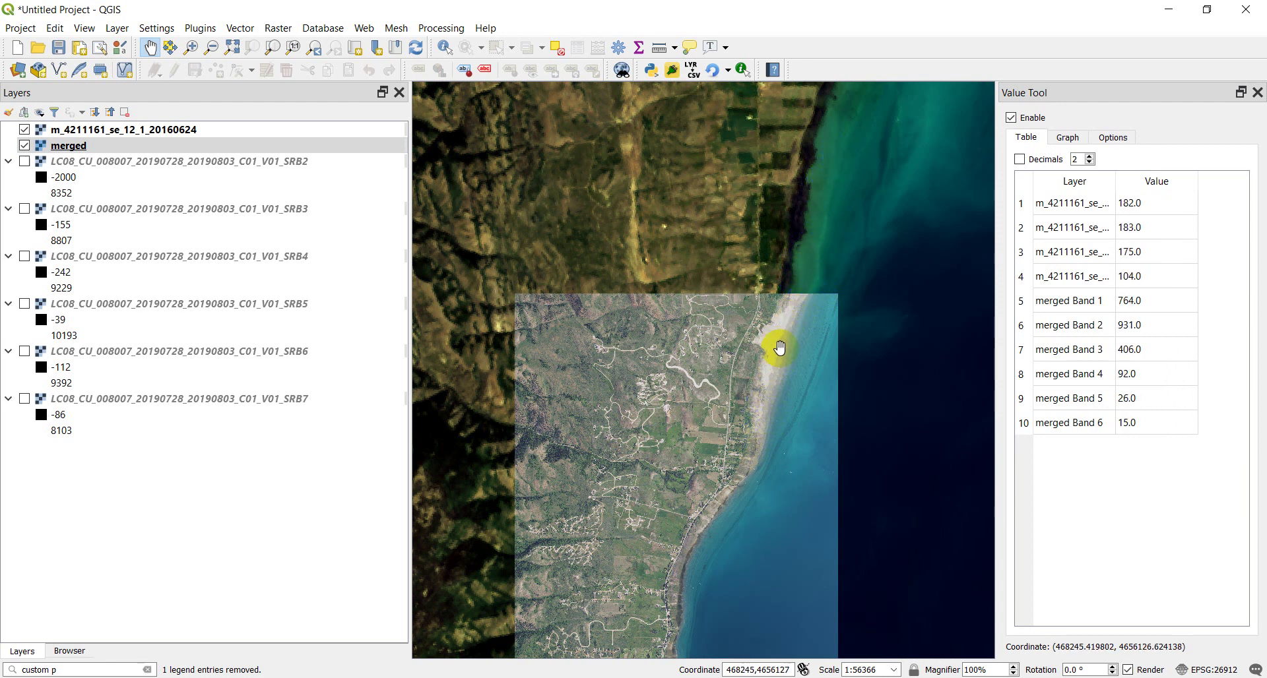
pyautogui.moveTo(602, 387); pyautogui.dragTo(663, 338)
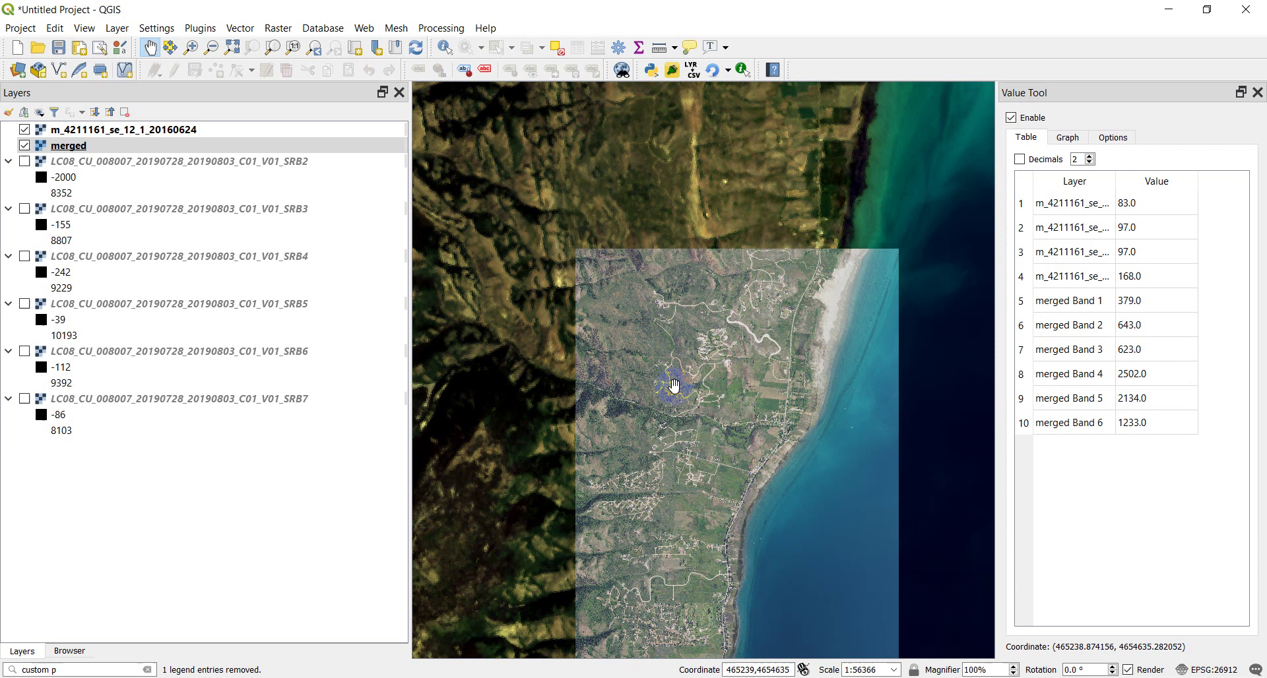
pyautogui.moveTo(668, 420); pyautogui.dragTo(668, 270)
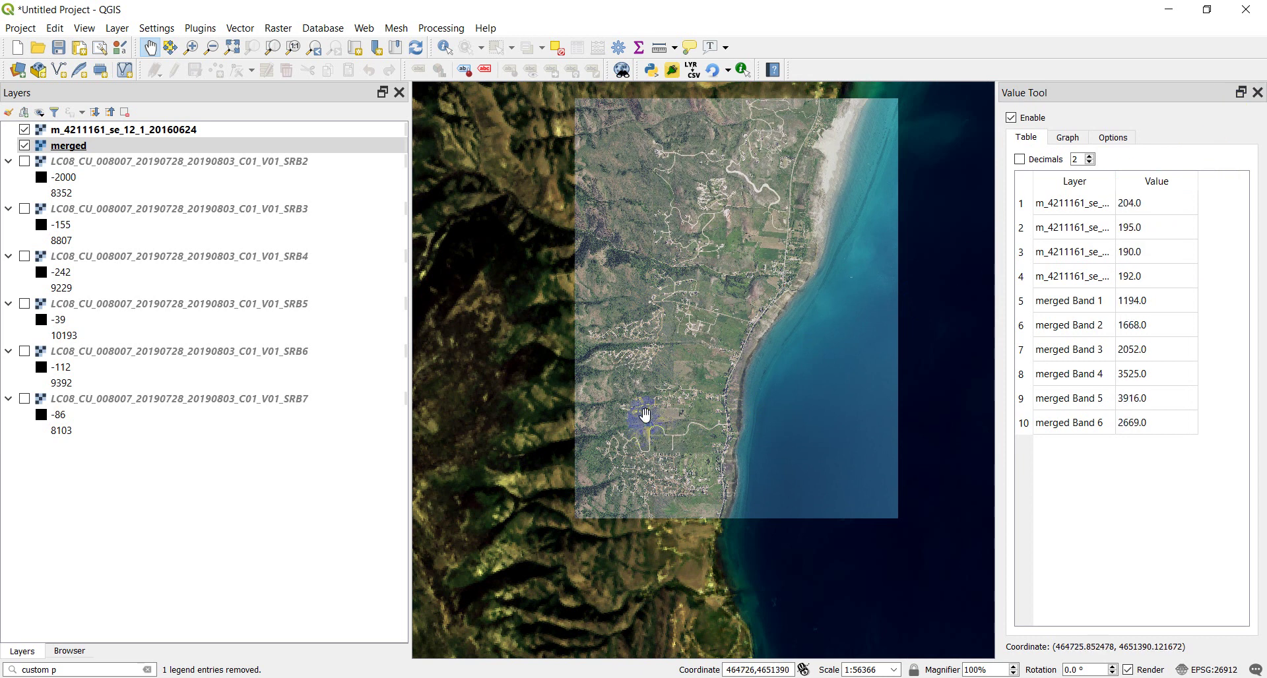
pyautogui.scroll(1, 645, 415)
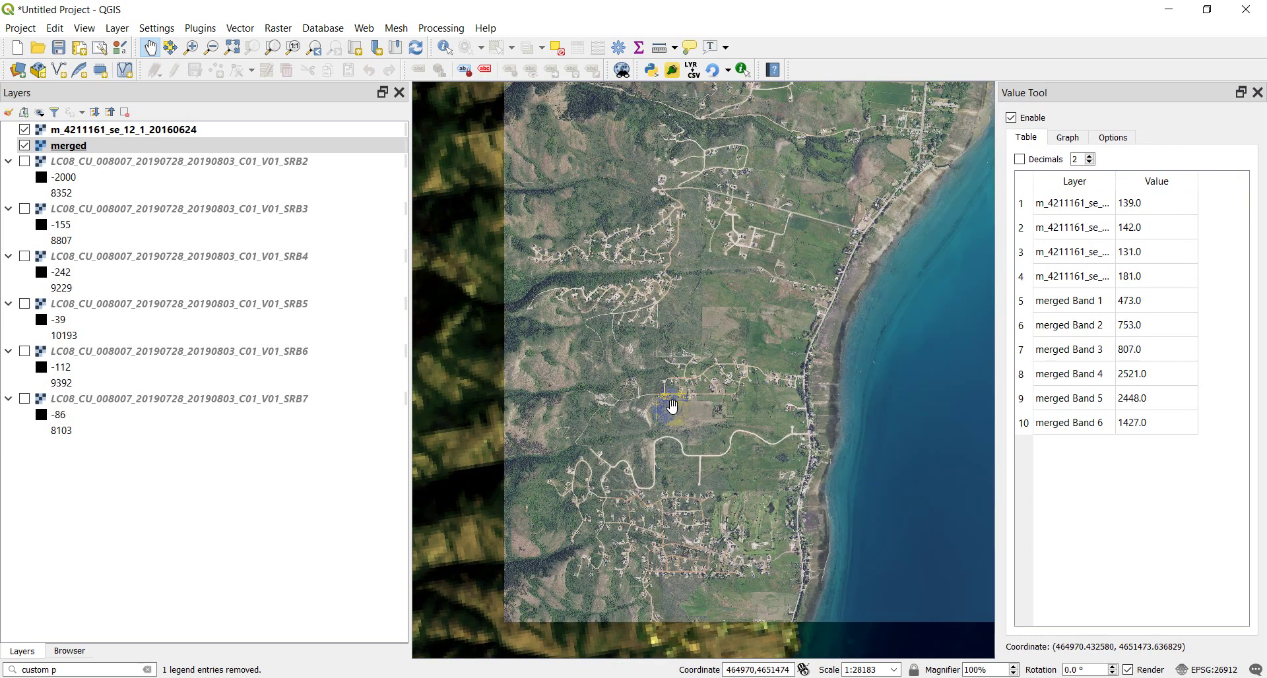
pyautogui.moveTo(693, 218); pyautogui.dragTo(693, 280)
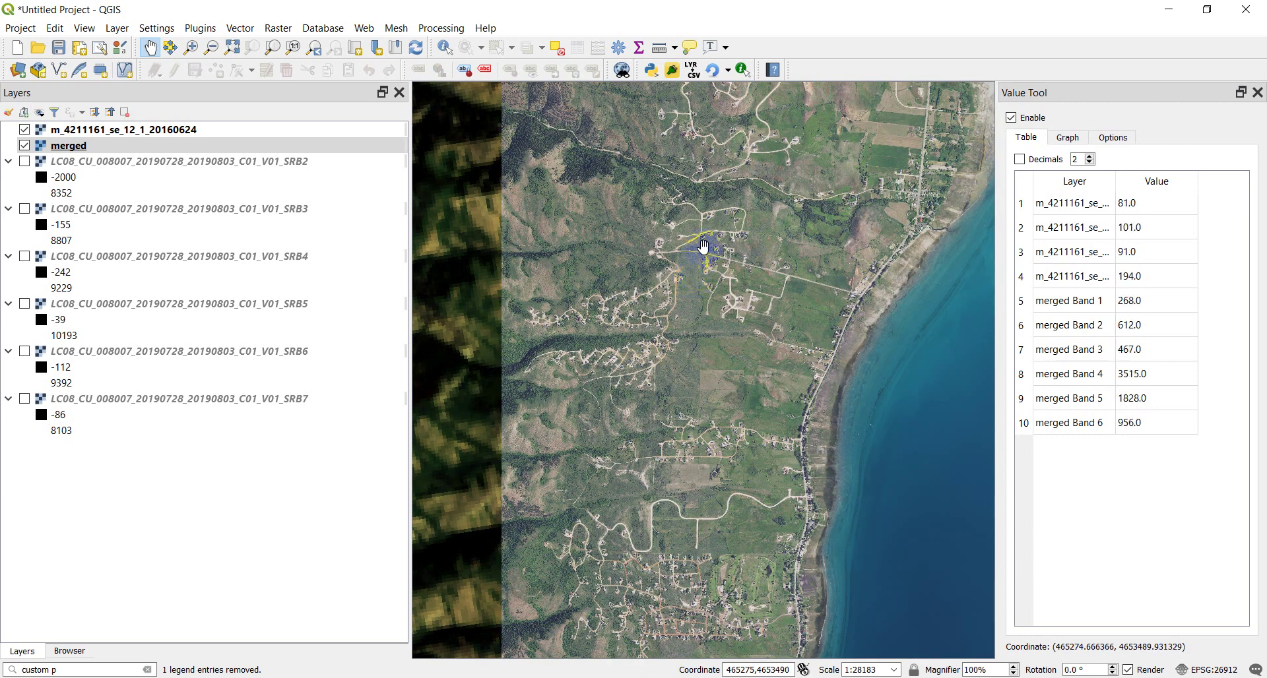
pyautogui.moveTo(809, 235); pyautogui.dragTo(771, 269)
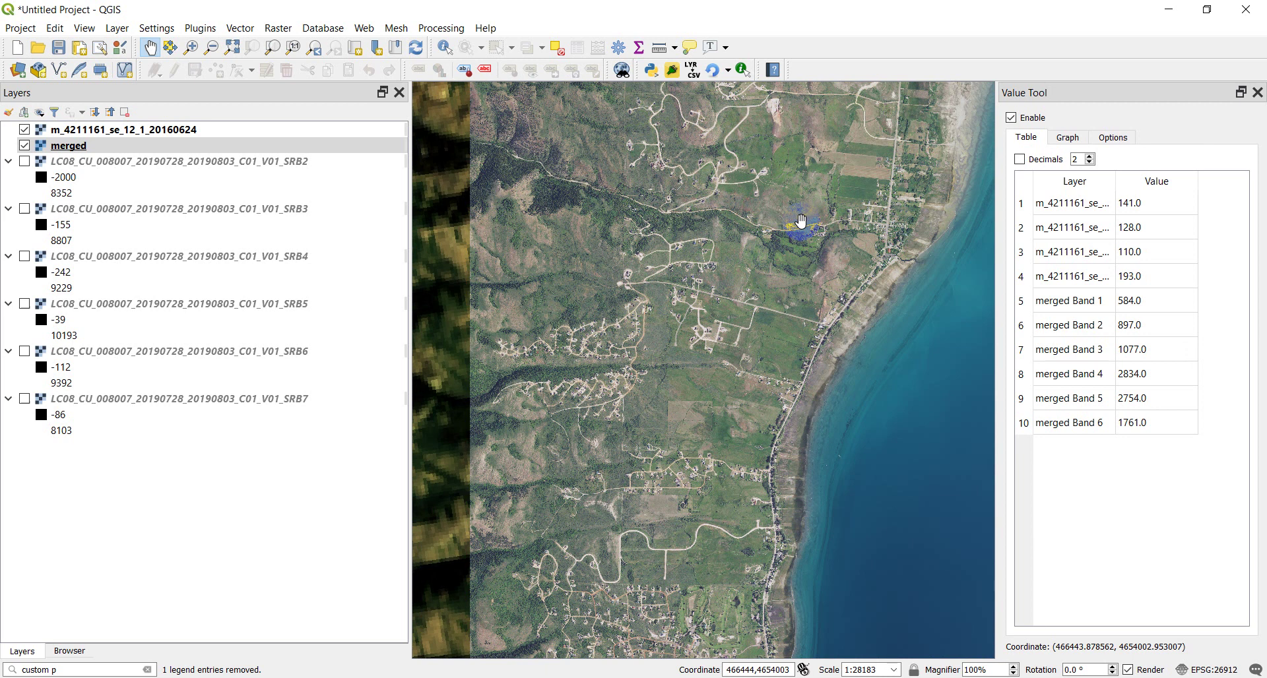
pyautogui.scroll(-1, 650, 235)
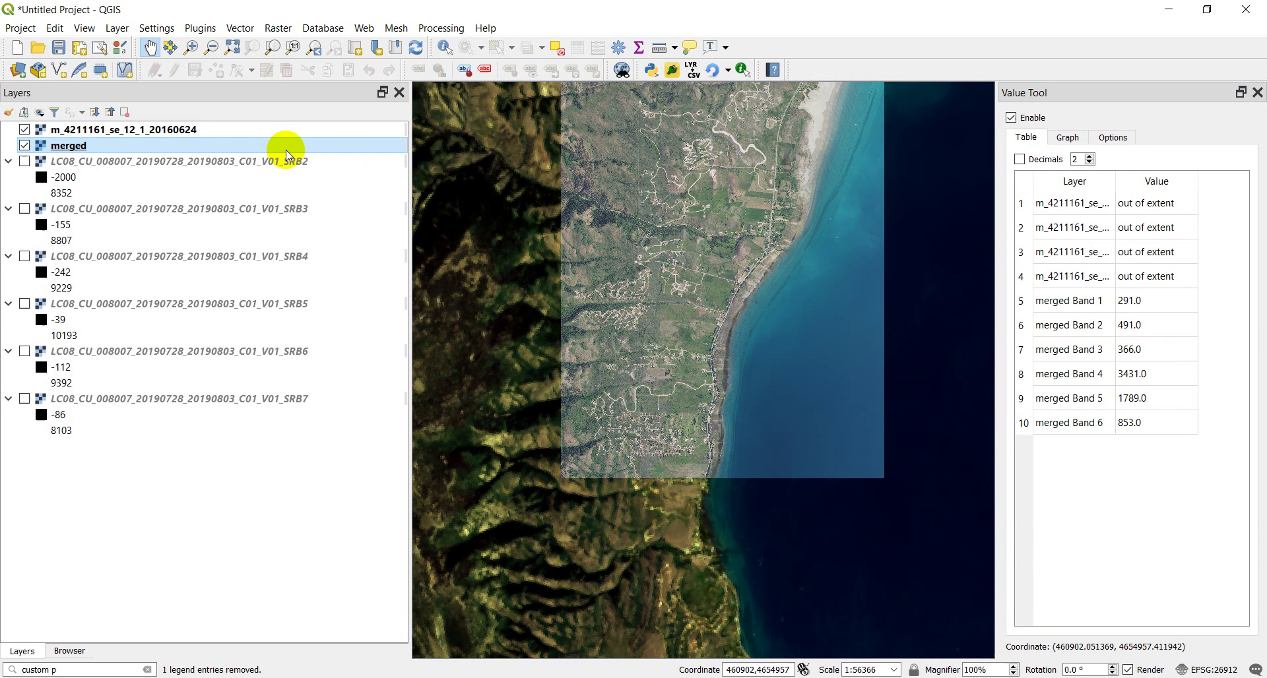
pyautogui.doubleClick(96, 132)
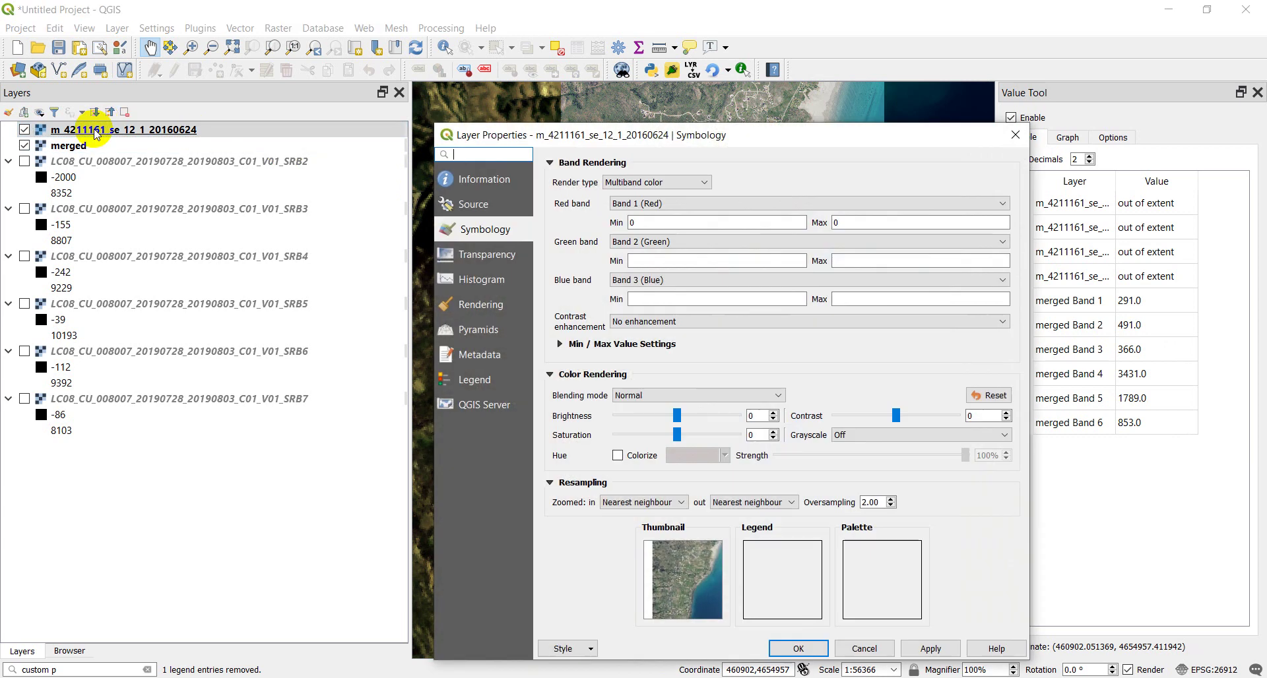
pyautogui.click(476, 206)
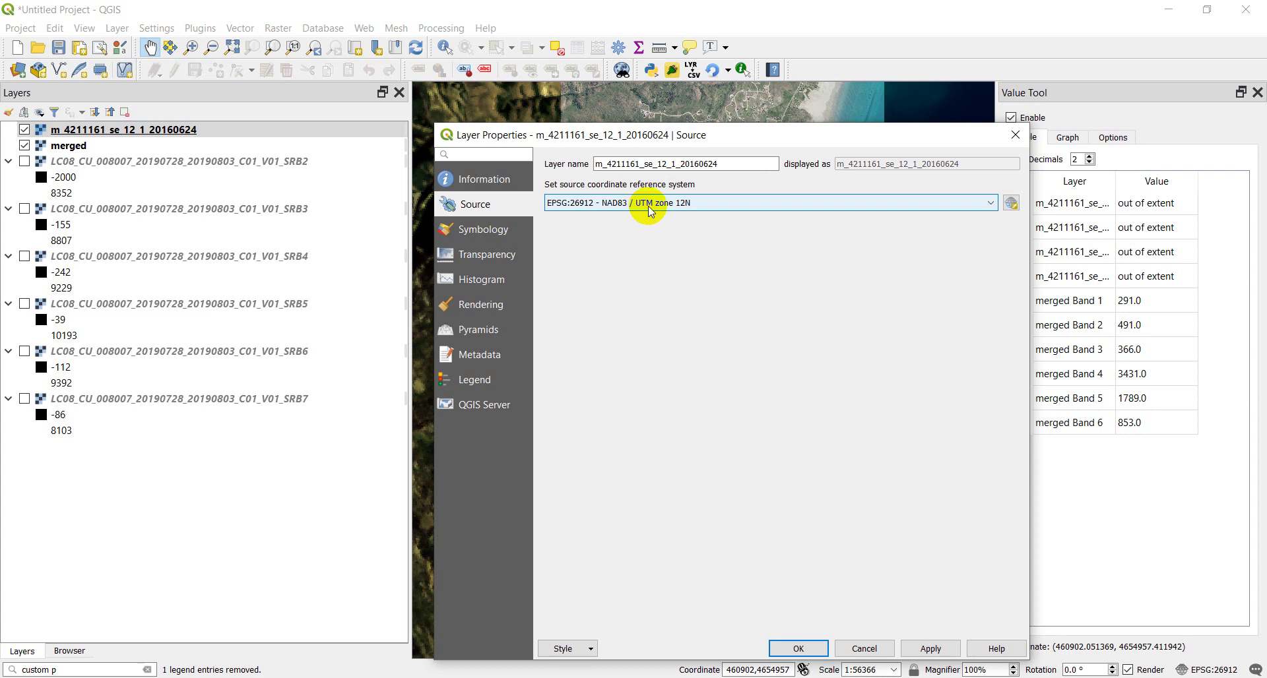
pyautogui.click(1015, 135)
pyautogui.click(73, 146)
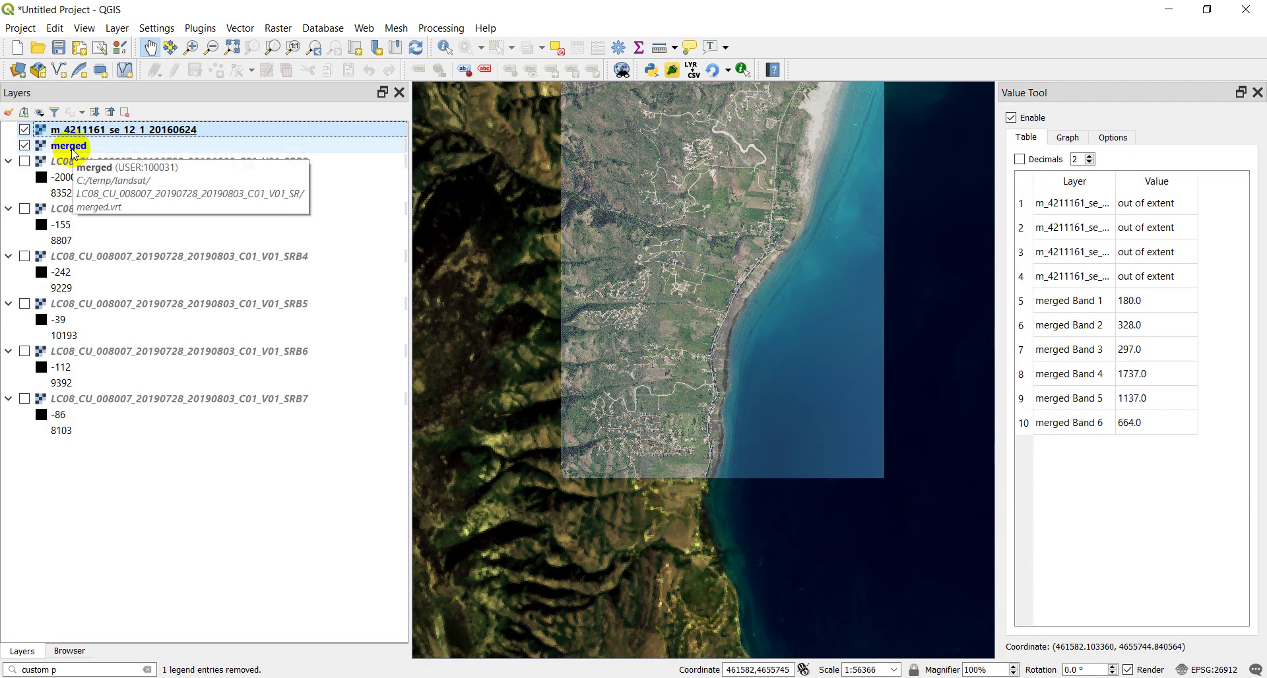
# - Open Save As for merged with output CRS EPSG:26912 - NAD83 / UTM zone 12N
pyautogui.rightClick(58, 144)
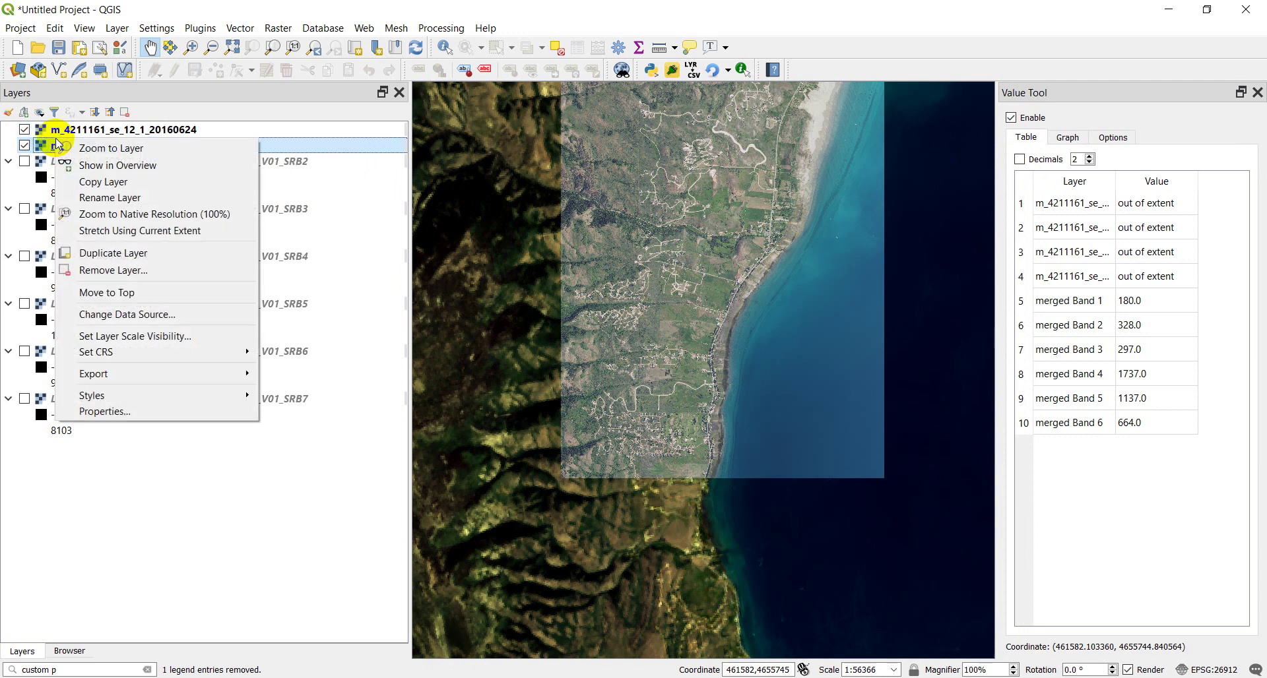
pyautogui.moveTo(247, 372)
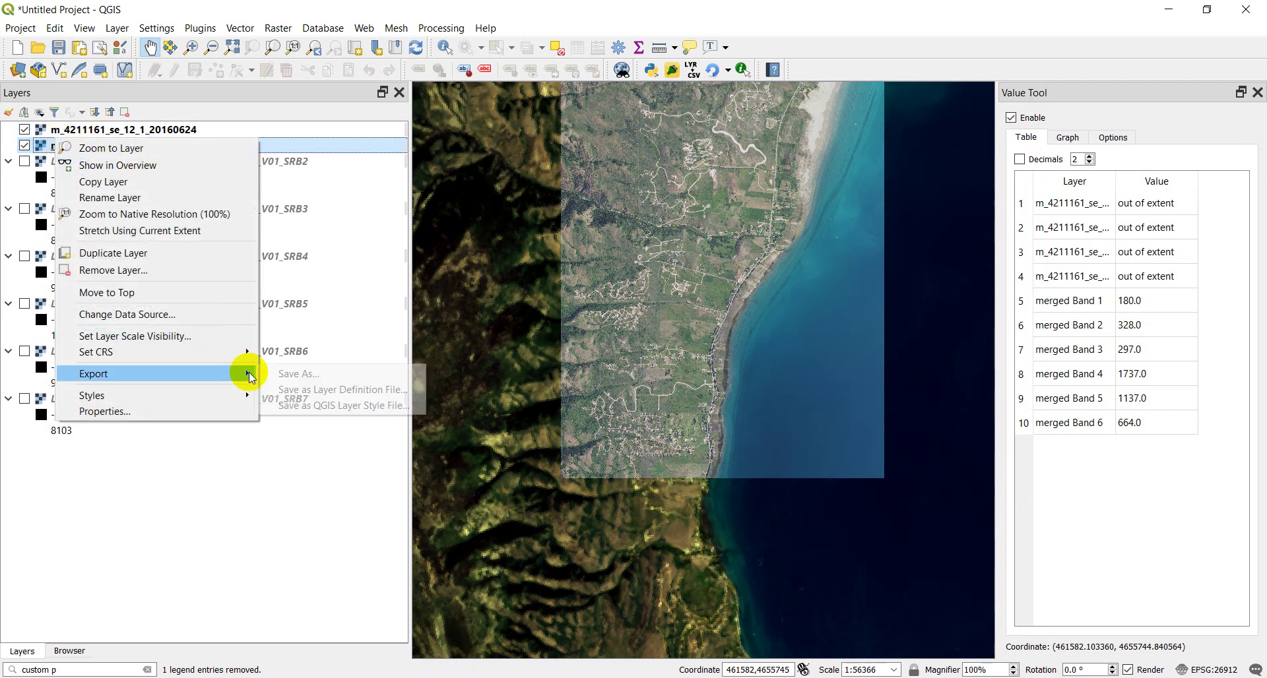
pyautogui.click(295, 374)
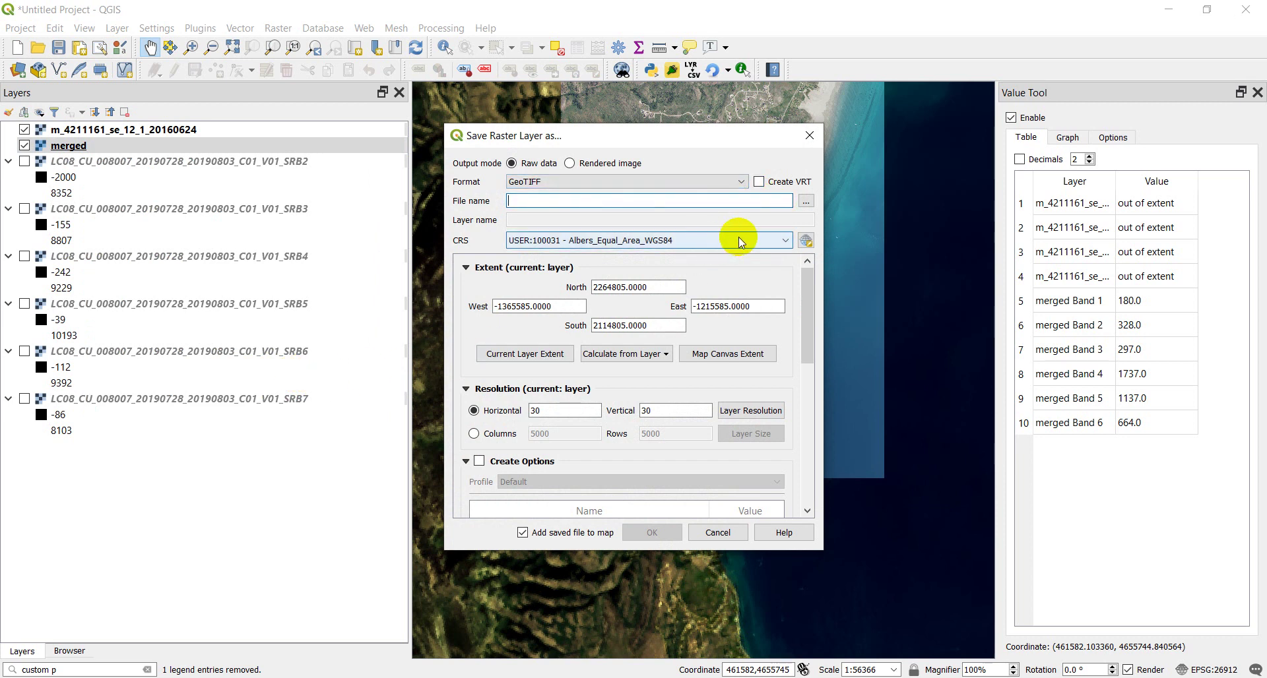
pyautogui.click(785, 241)
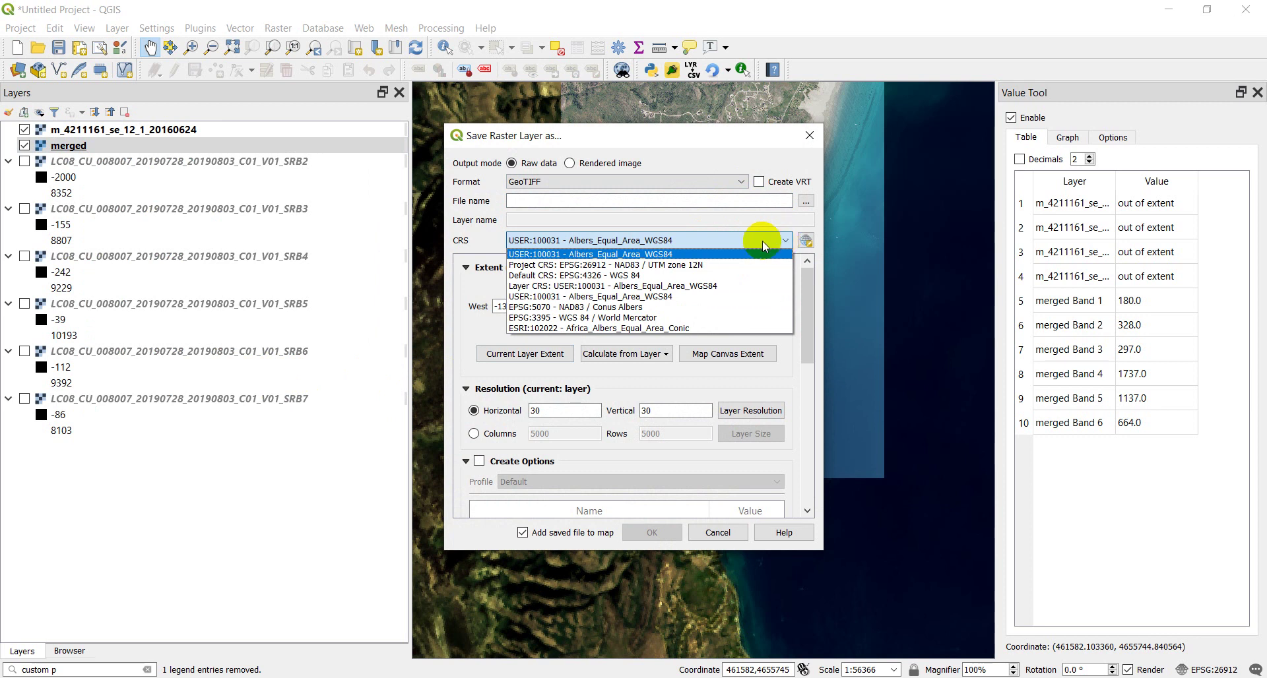
pyautogui.click(682, 266)
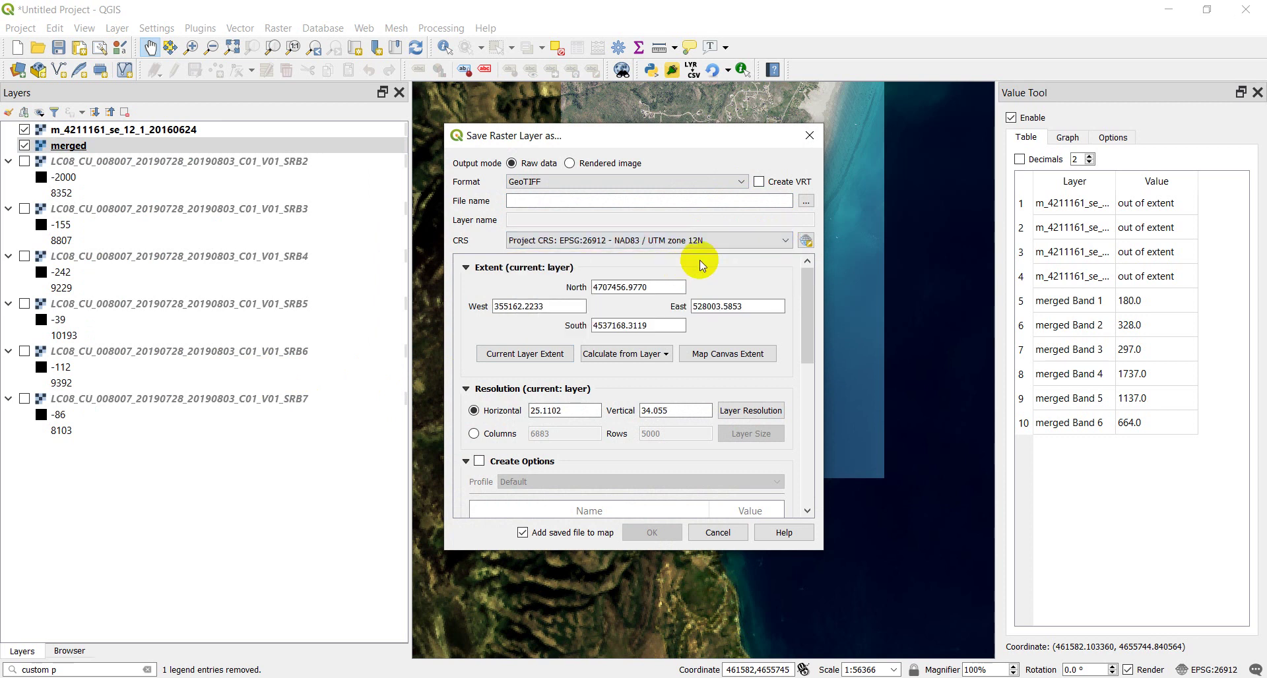
pyautogui.click(607, 325)
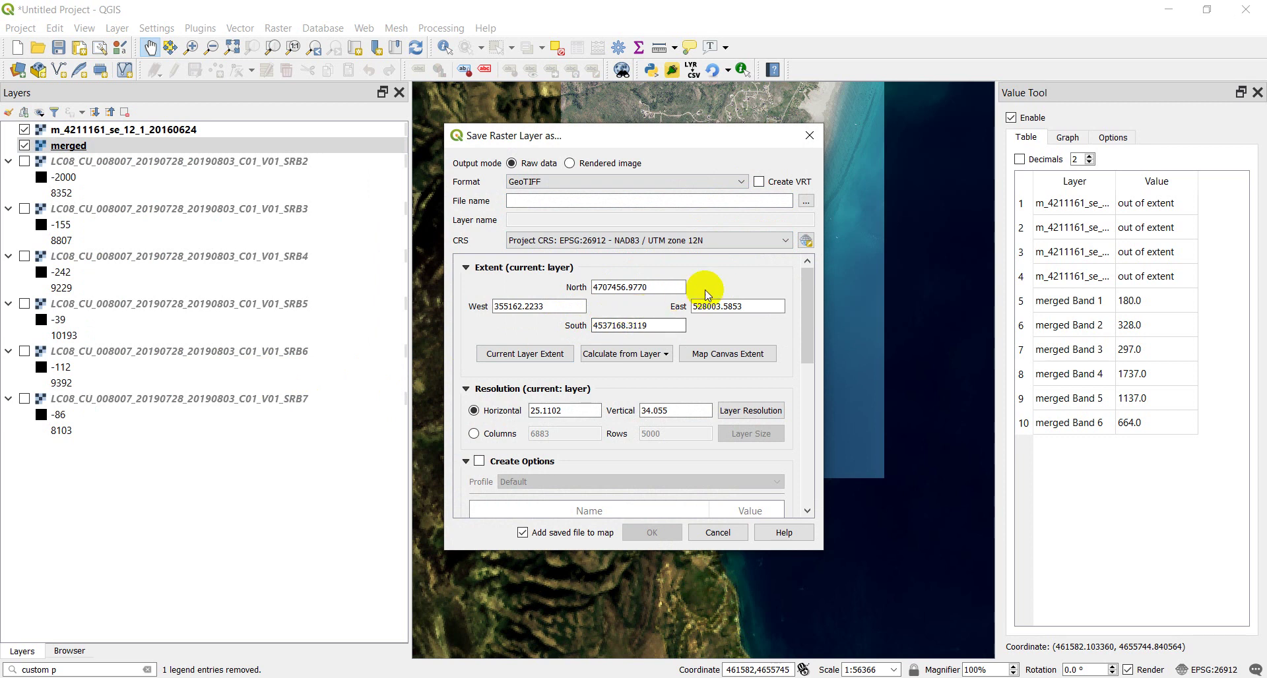
pyautogui.moveTo(807, 277)
pyautogui.mouseDown()
pyautogui.moveTo(796, 429)
pyautogui.moveTo(807, 260)
pyautogui.mouseUp()
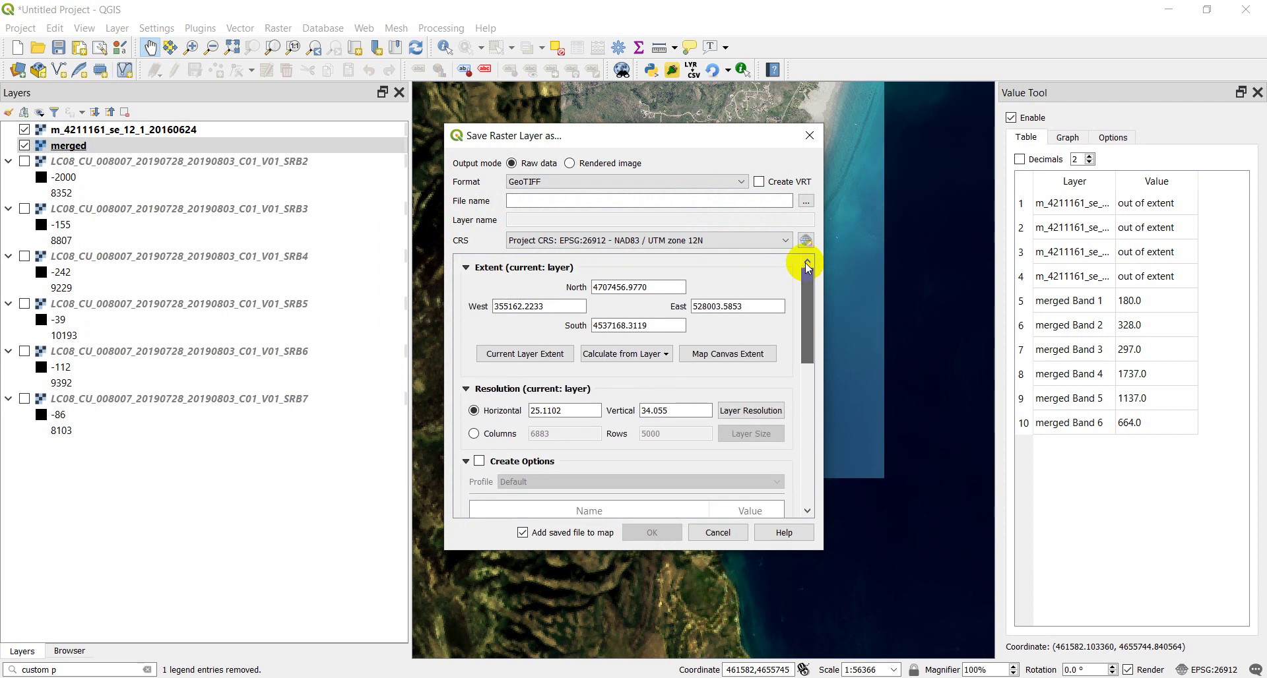
# - Browse to C:\temp\landsat\LC08_CU_008007_20190728_20190803_C01_V01_SR for the export output
pyautogui.click(806, 202)
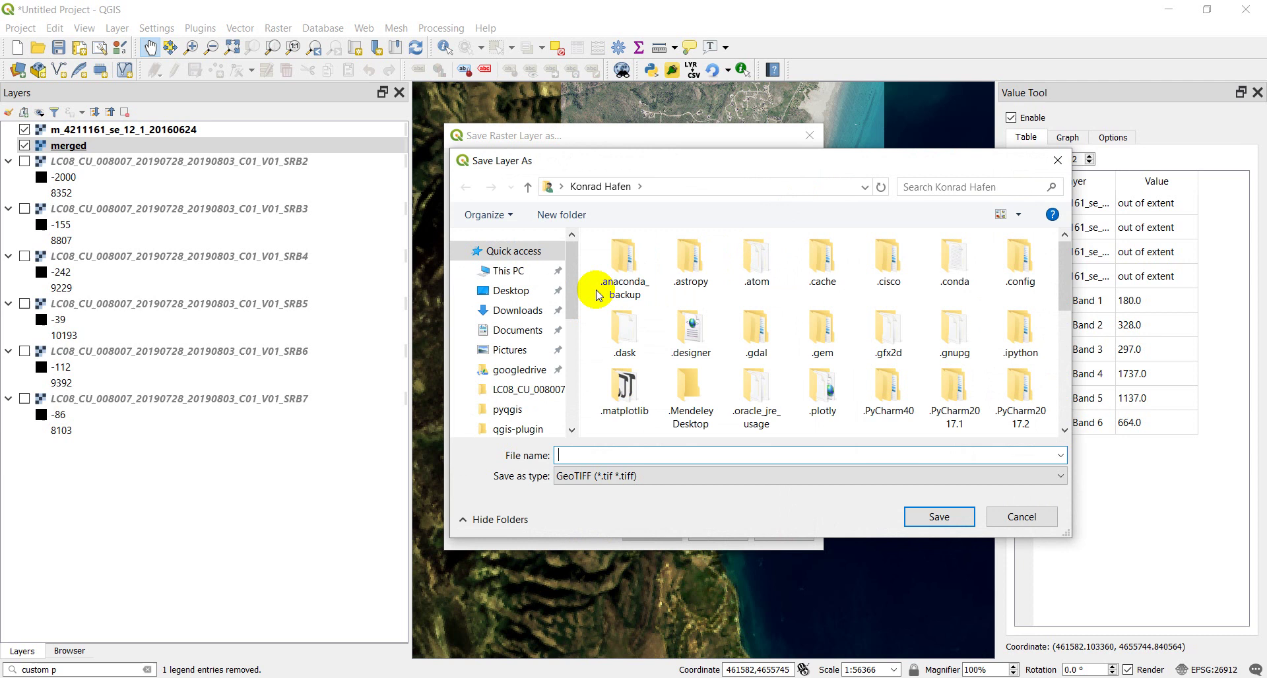
pyautogui.scroll(-1, 517, 388)
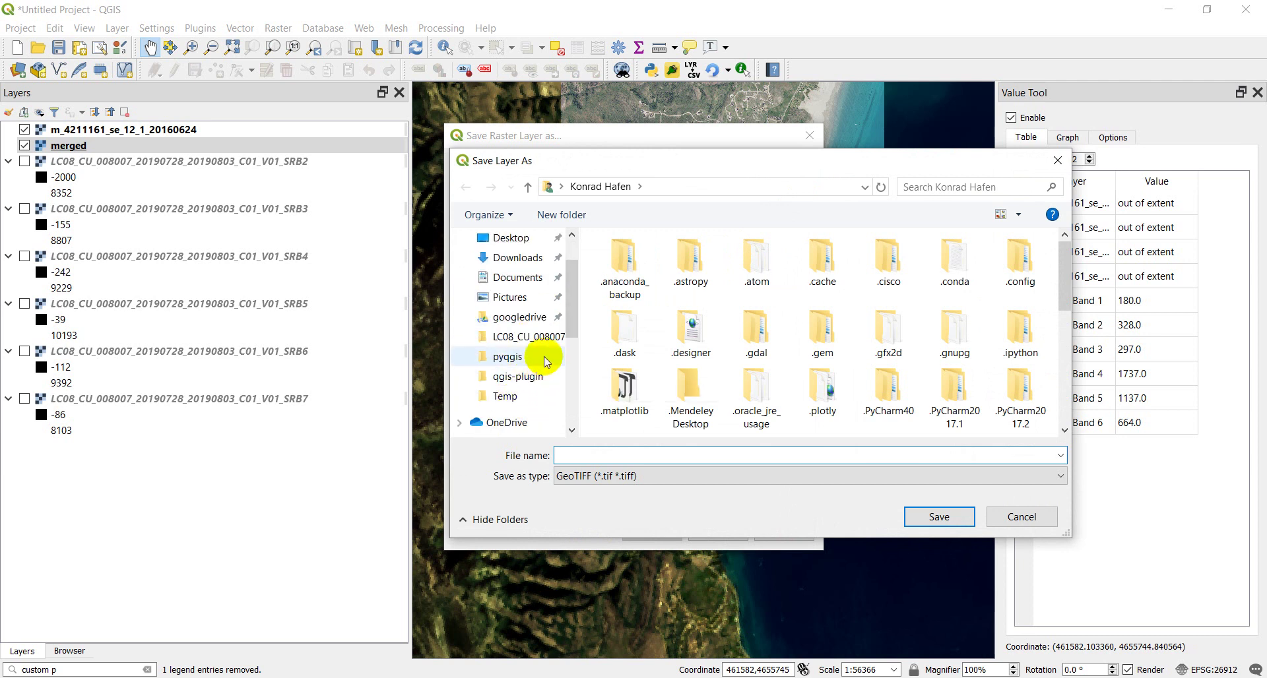
pyautogui.scroll(-4, 546, 362)
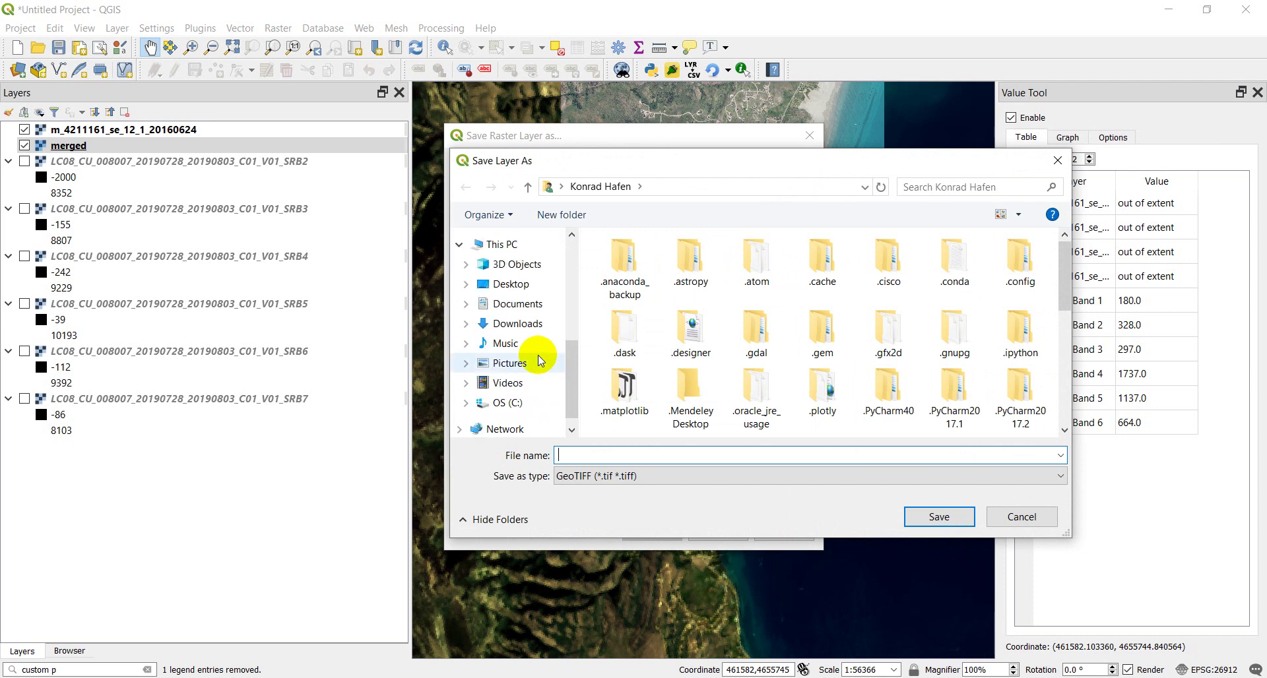
pyautogui.click(508, 403)
pyautogui.scroll(-5, 668, 378)
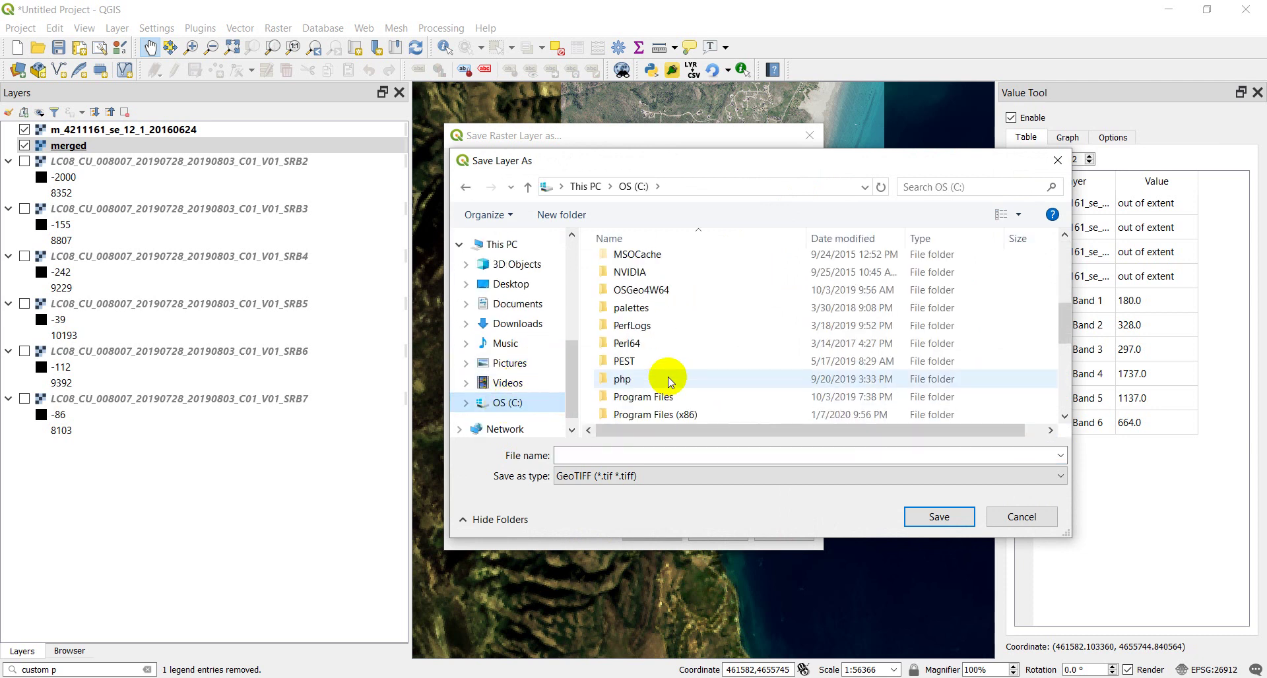
pyautogui.scroll(-3, 668, 363)
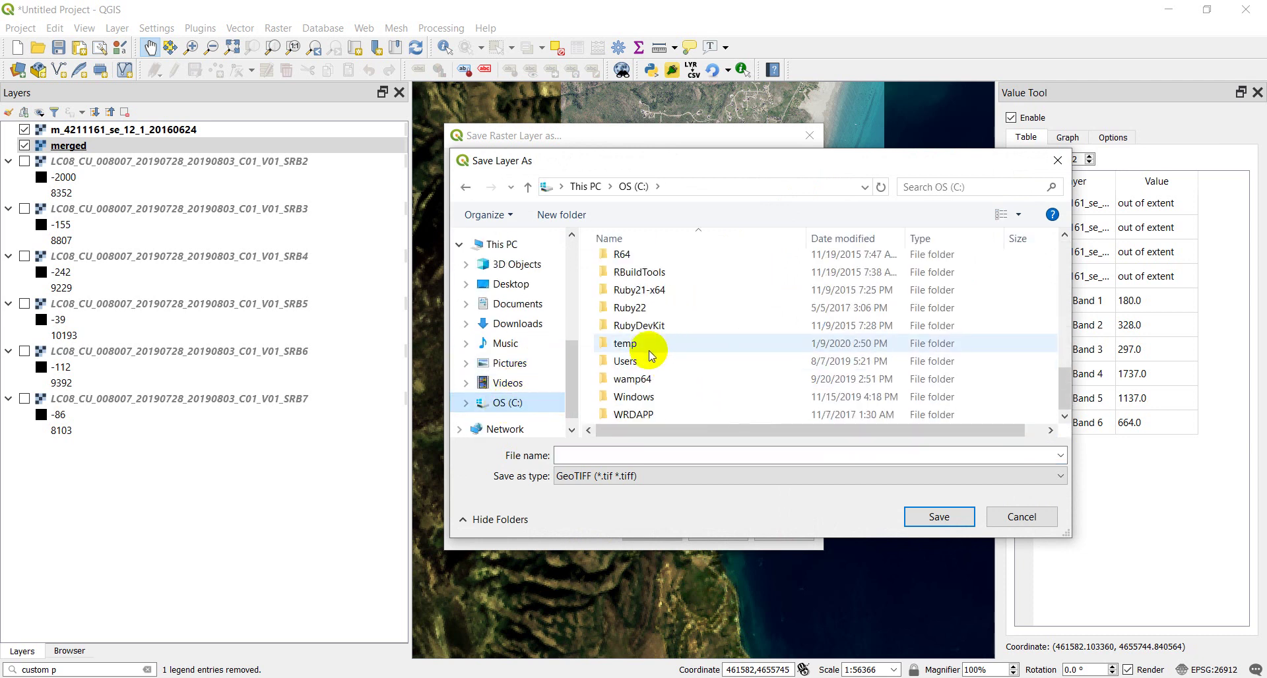
pyautogui.click(648, 344)
pyautogui.doubleClick(649, 349)
pyautogui.scroll(-2, 652, 347)
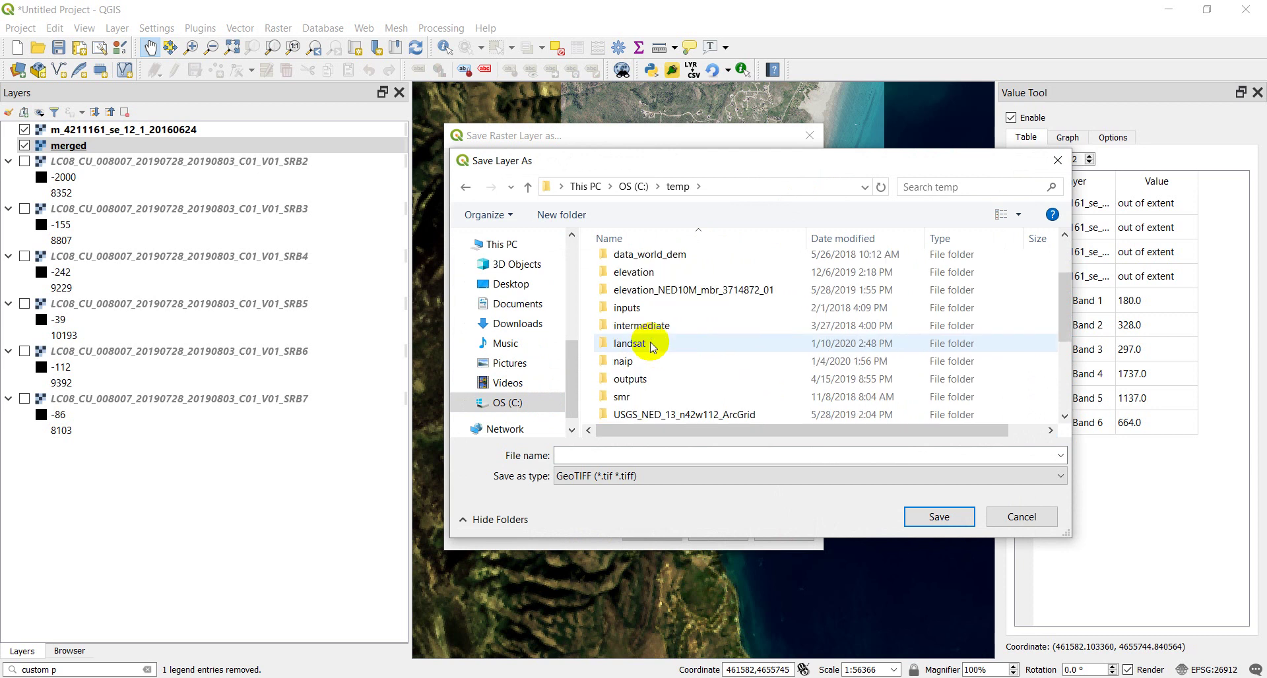
pyautogui.doubleClick(633, 344)
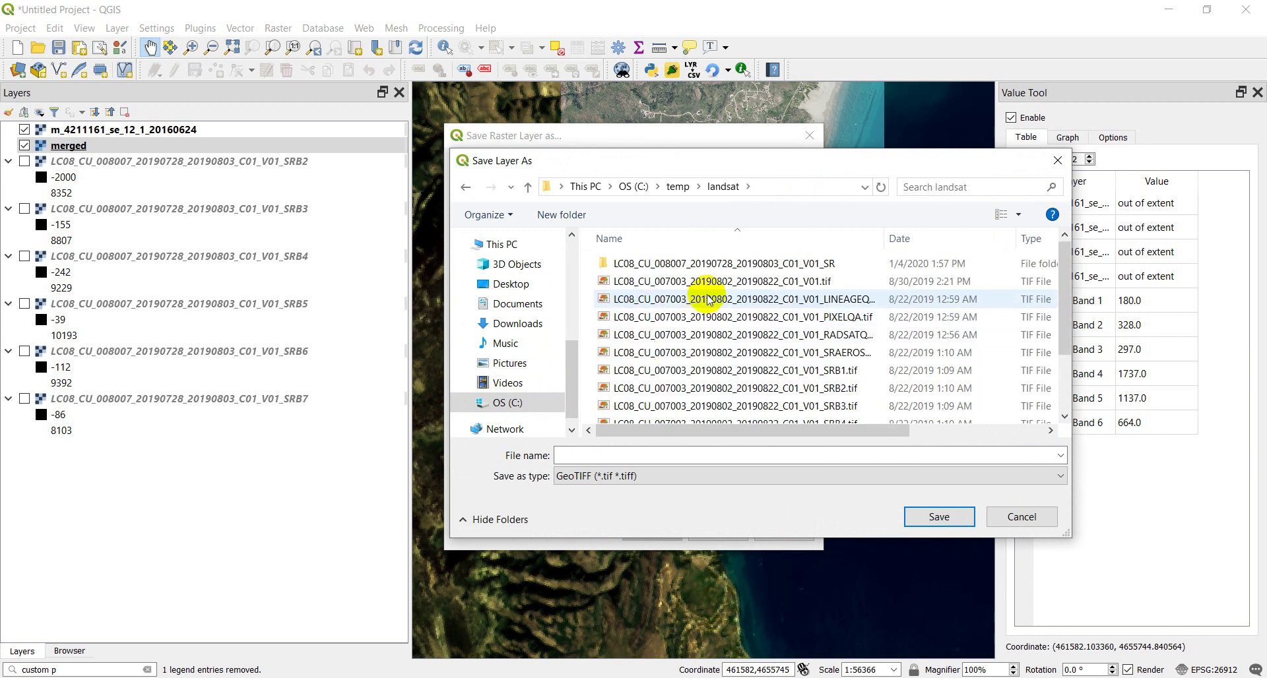
pyautogui.doubleClick(711, 261)
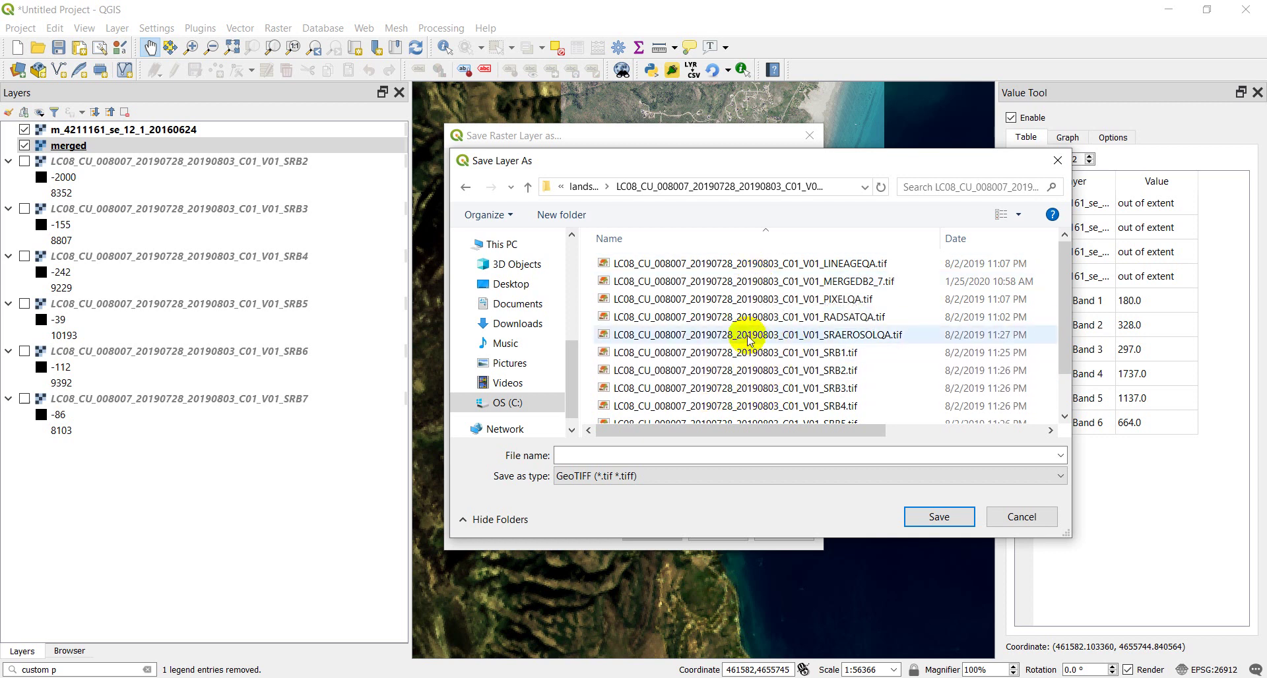
# - Name the export output file merged_utm12.tif
pyautogui.scroll(-1, 749, 339)
pyautogui.scroll(1, 749, 340)
pyautogui.scroll(-1, 749, 340)
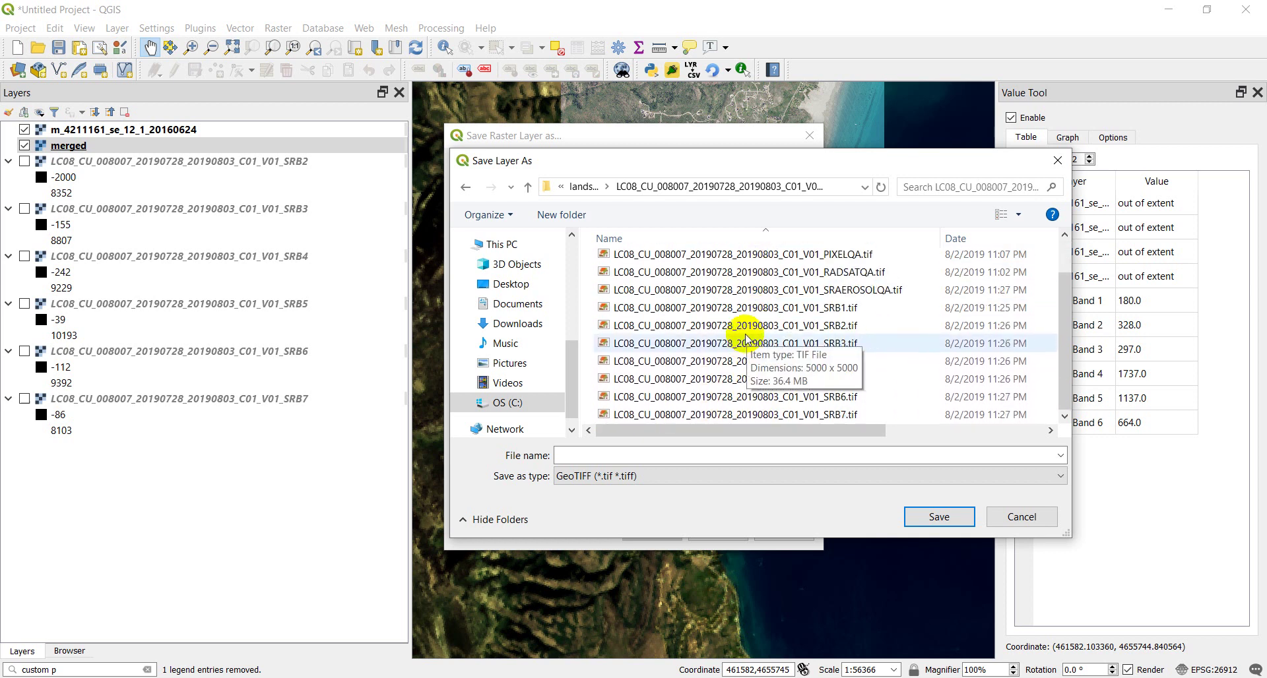
pyautogui.scroll(1, 748, 339)
pyautogui.click(580, 456)
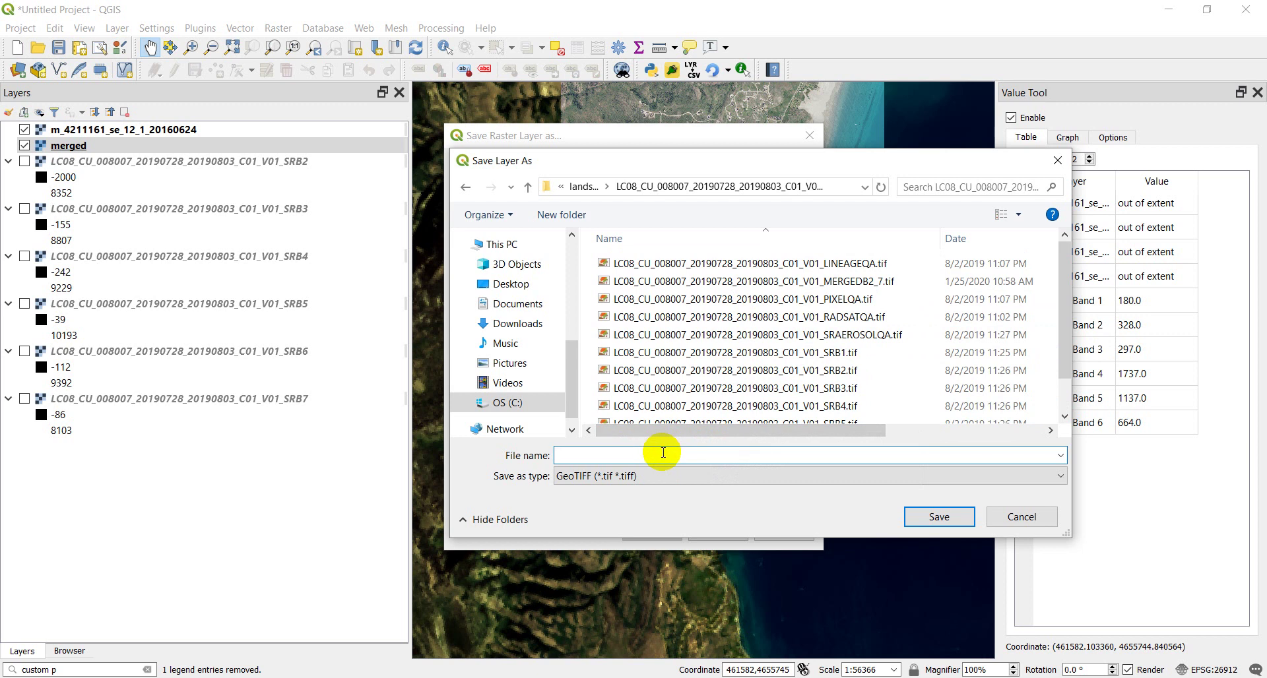
pyautogui.write('merged_utm12')
pyautogui.press('Return')
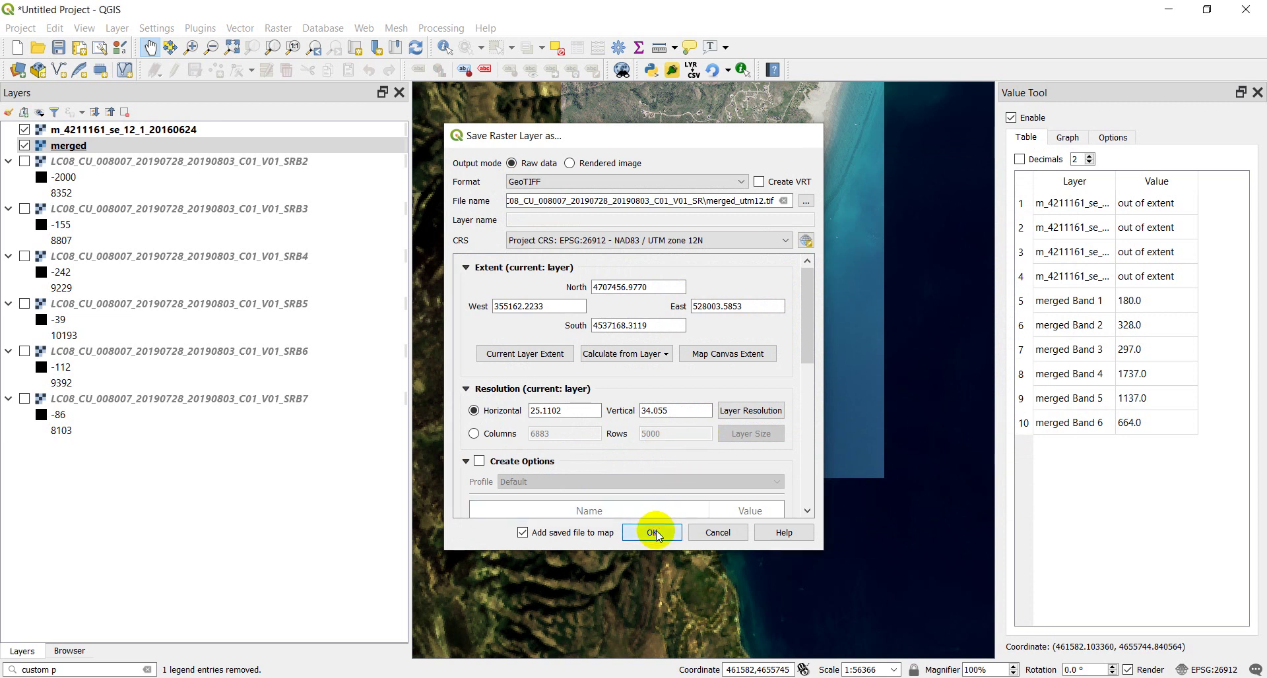
# - Export merged_utm12.tif, then remove the merged layer and the six SRB band layers
pyautogui.click(653, 533)
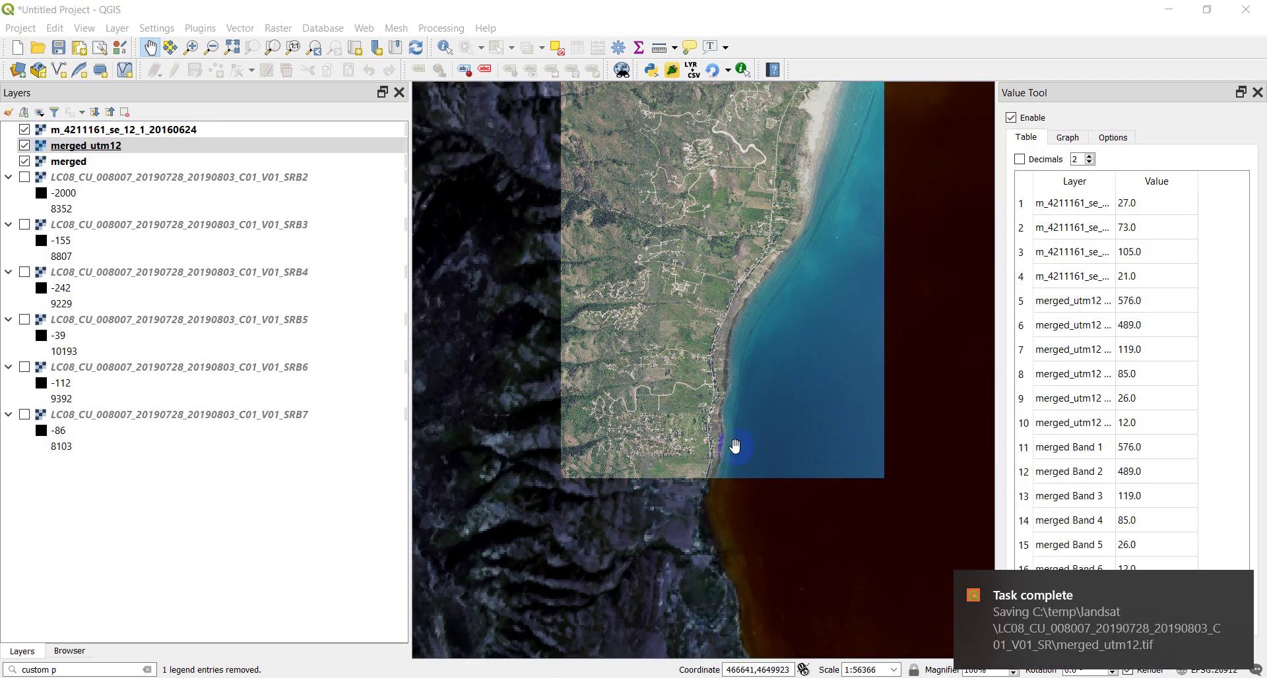
pyautogui.click(24, 161)
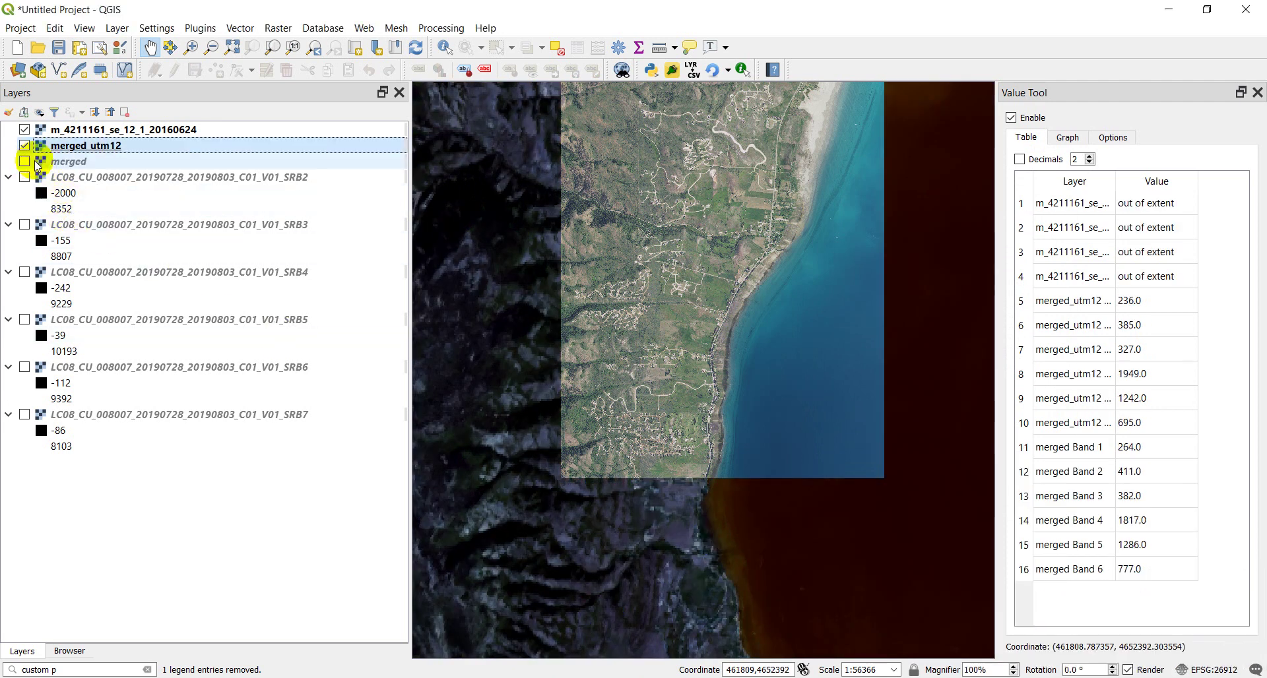
pyautogui.keyDown('shift'); pyautogui.click(93, 414); pyautogui.keyUp('shift')
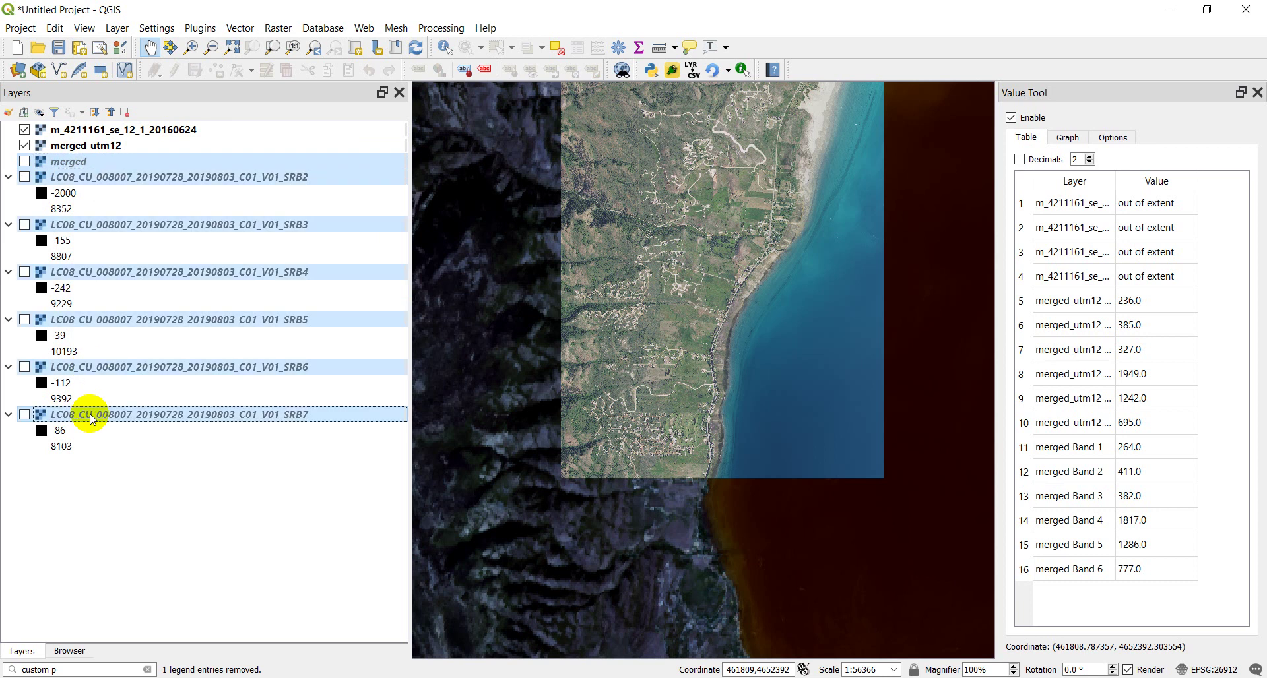
pyautogui.rightClick(91, 420)
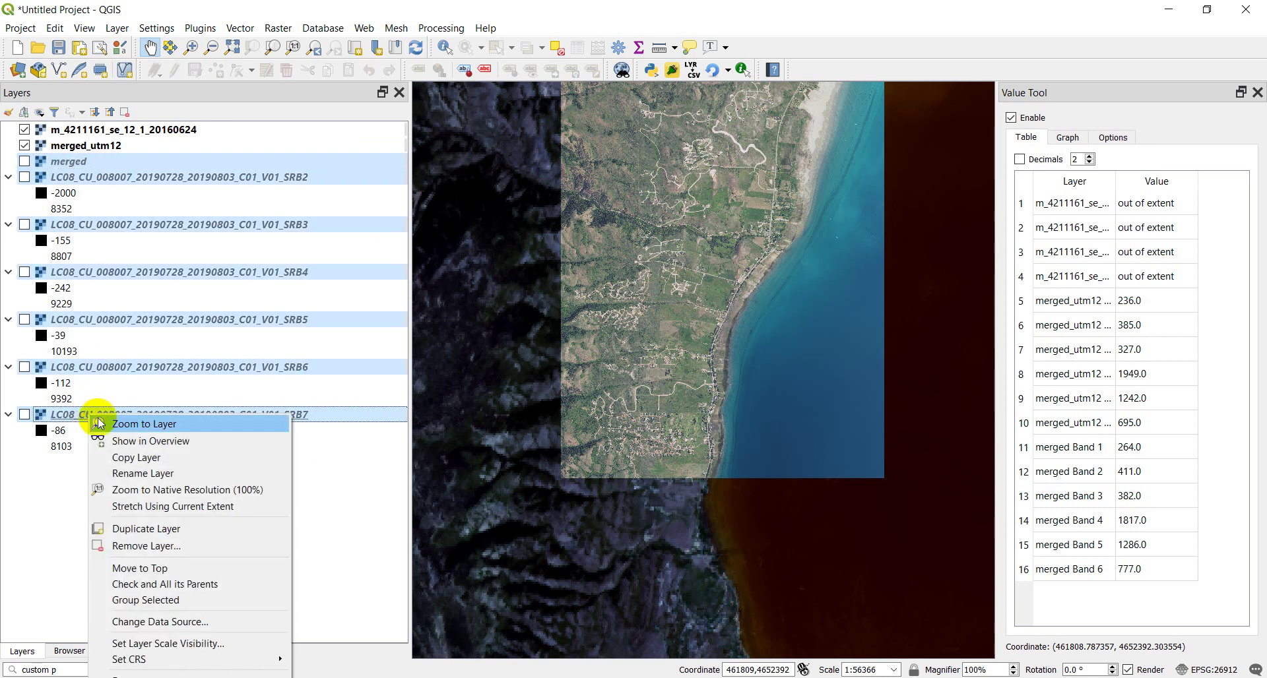
pyautogui.click(154, 546)
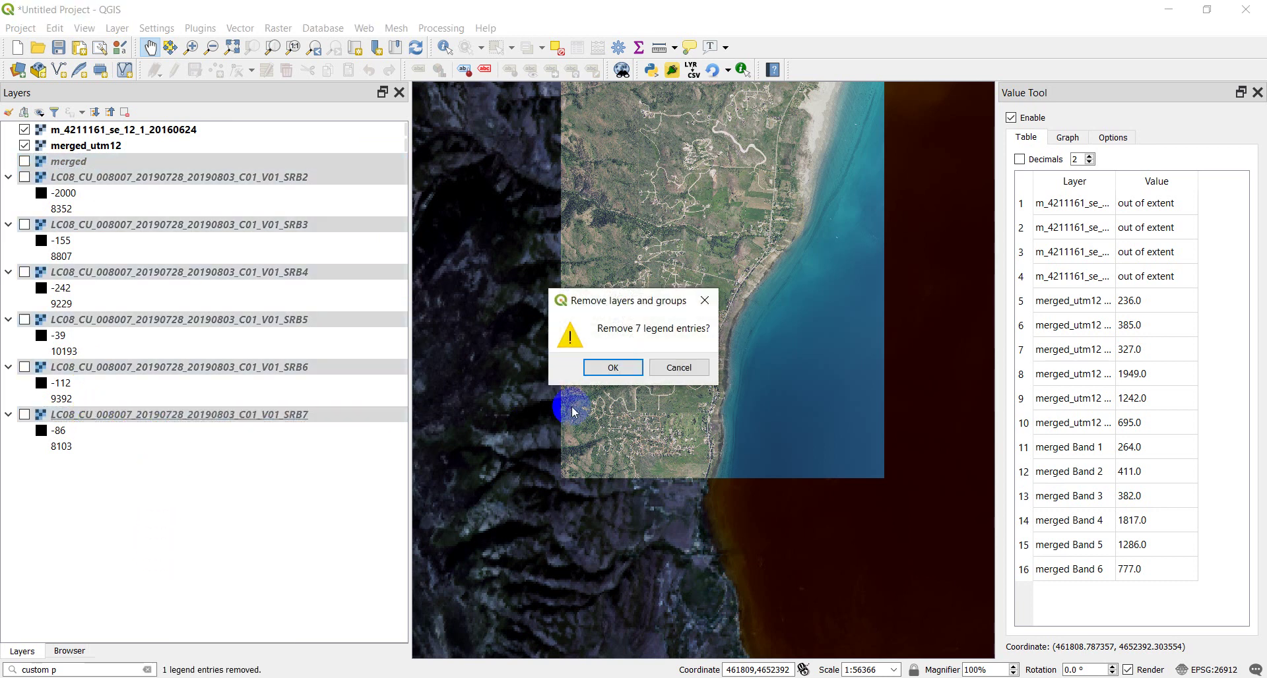
pyautogui.click(607, 365)
# - In merged_utm12's Symbology, set red to Band 3 and blue to Band 1, then apply
pyautogui.doubleClick(73, 148)
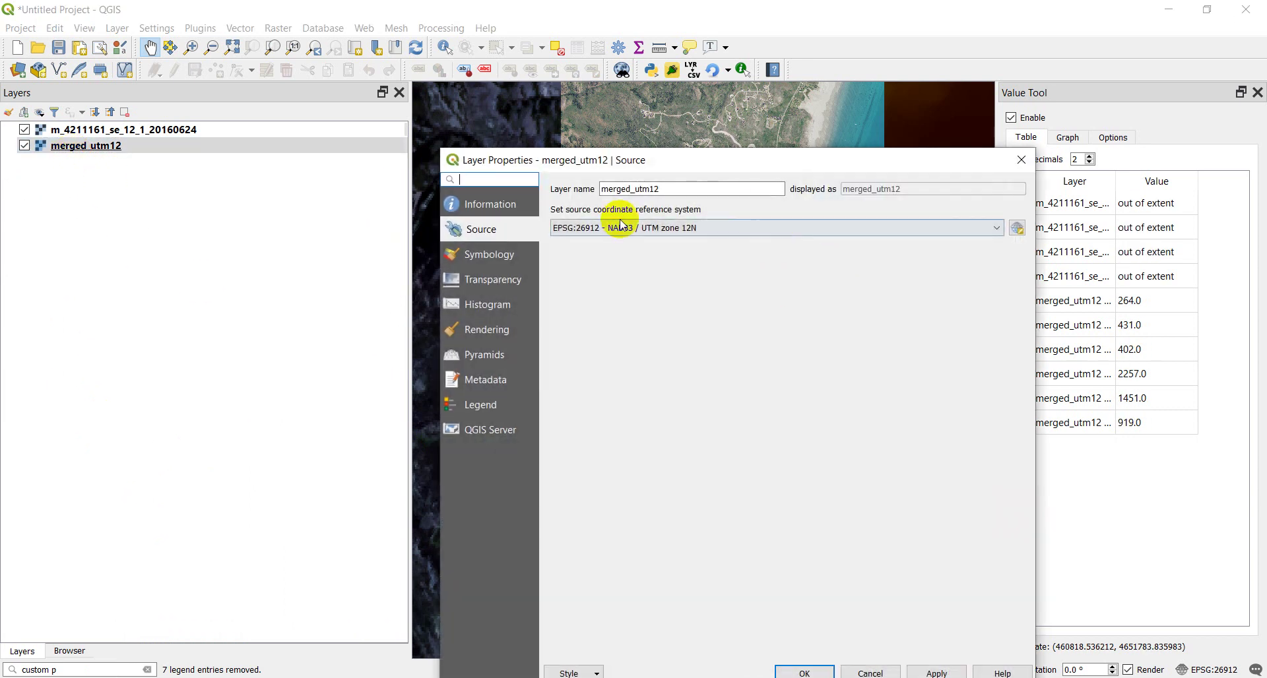
pyautogui.click(484, 256)
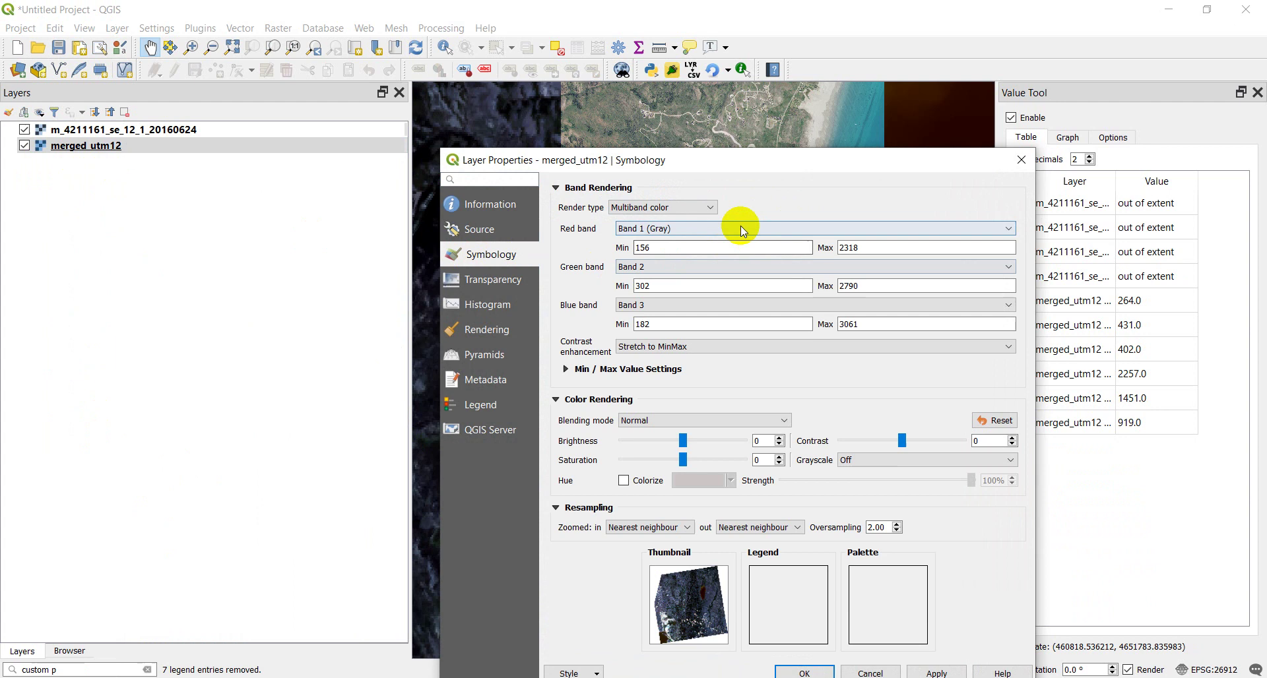
pyautogui.click(732, 227)
pyautogui.click(651, 273)
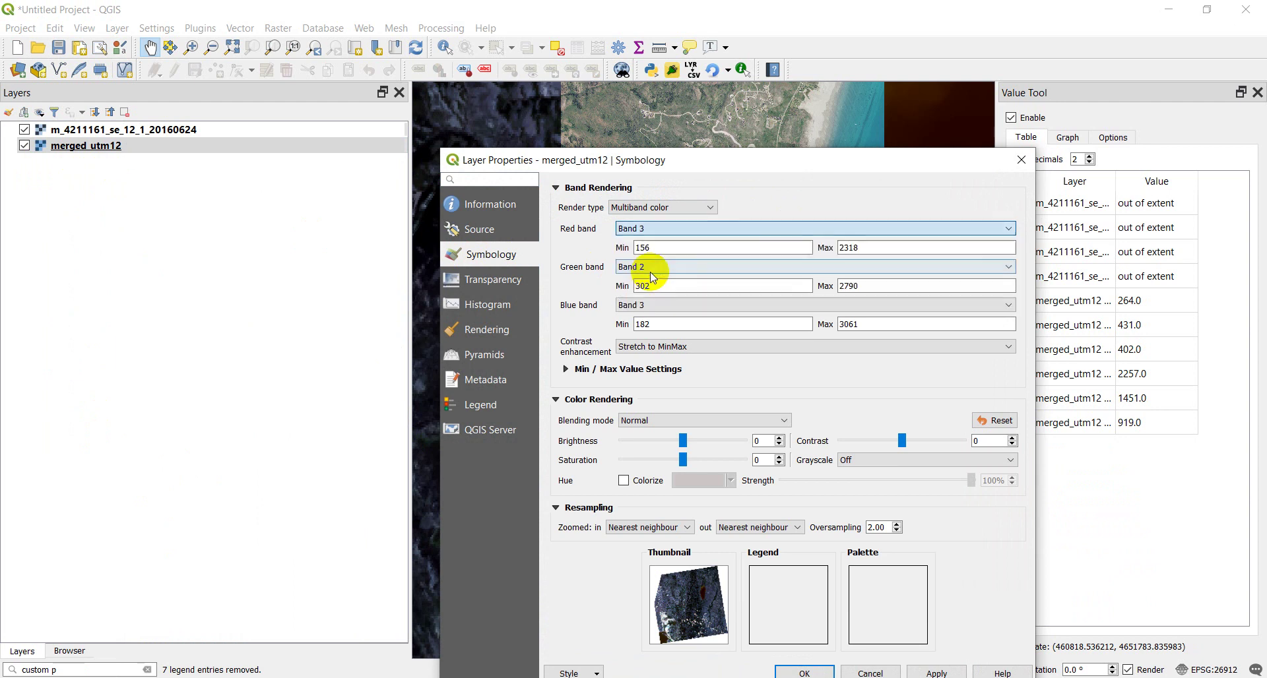
pyautogui.click(664, 305)
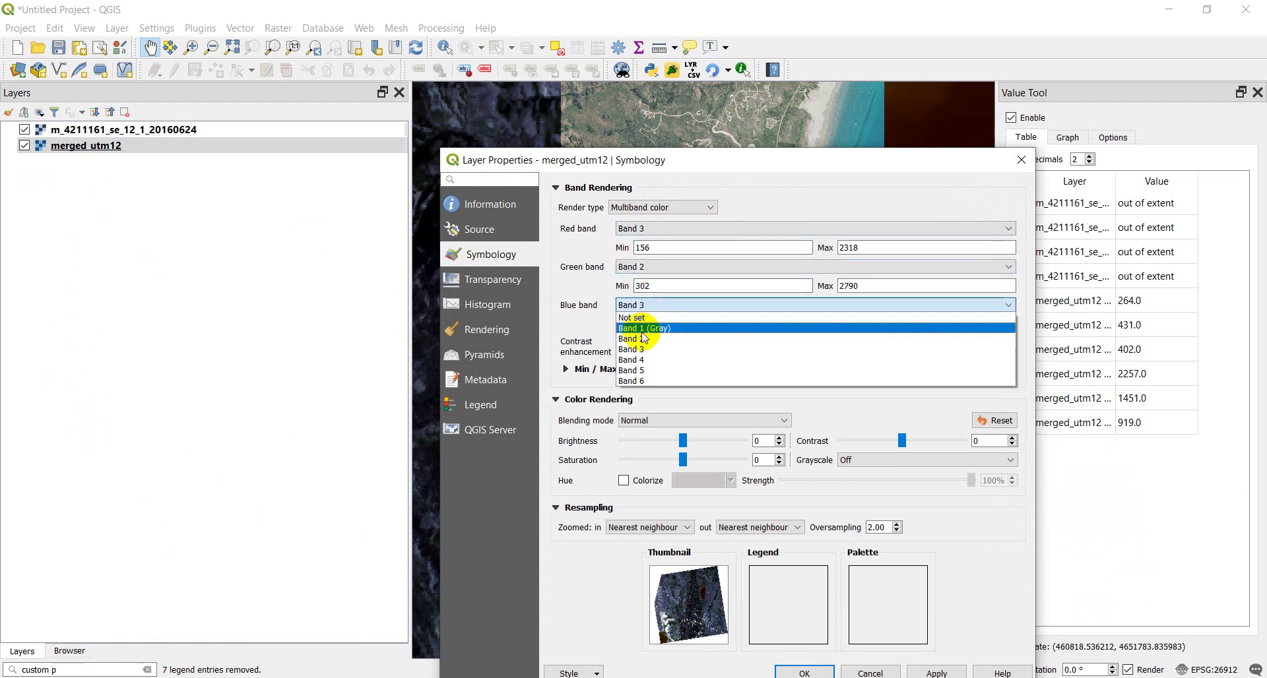
pyautogui.click(643, 329)
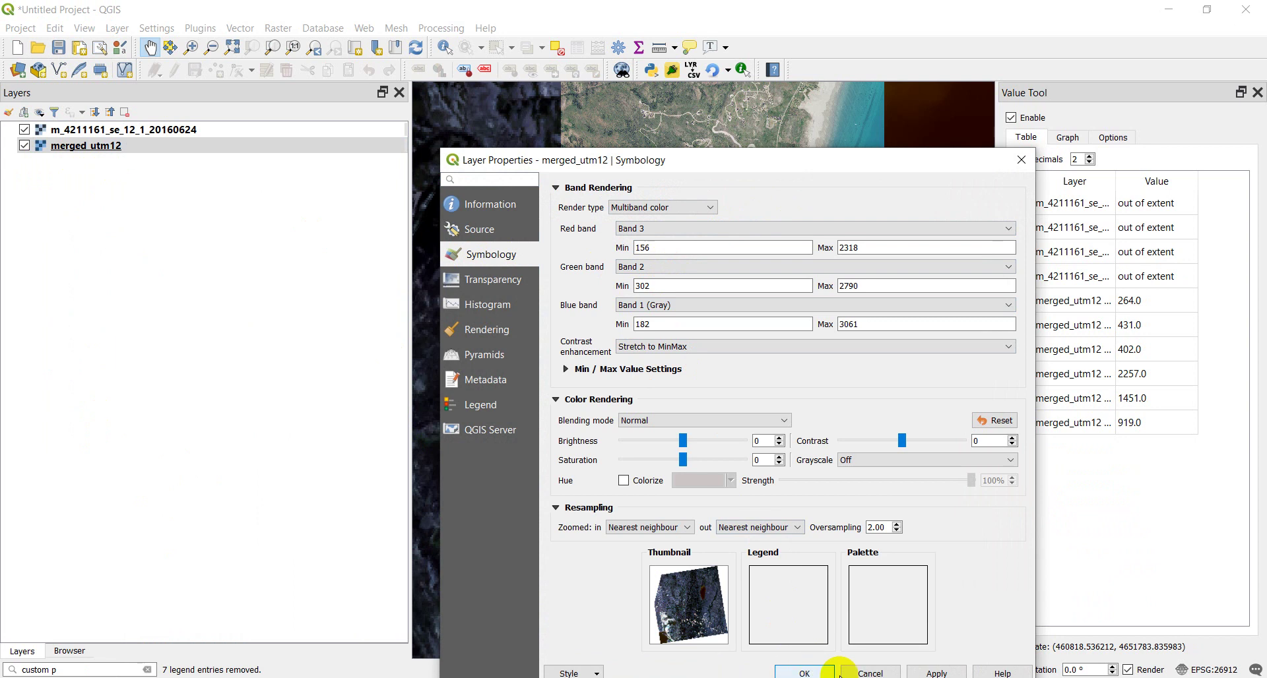
pyautogui.click(936, 672)
pyautogui.click(813, 671)
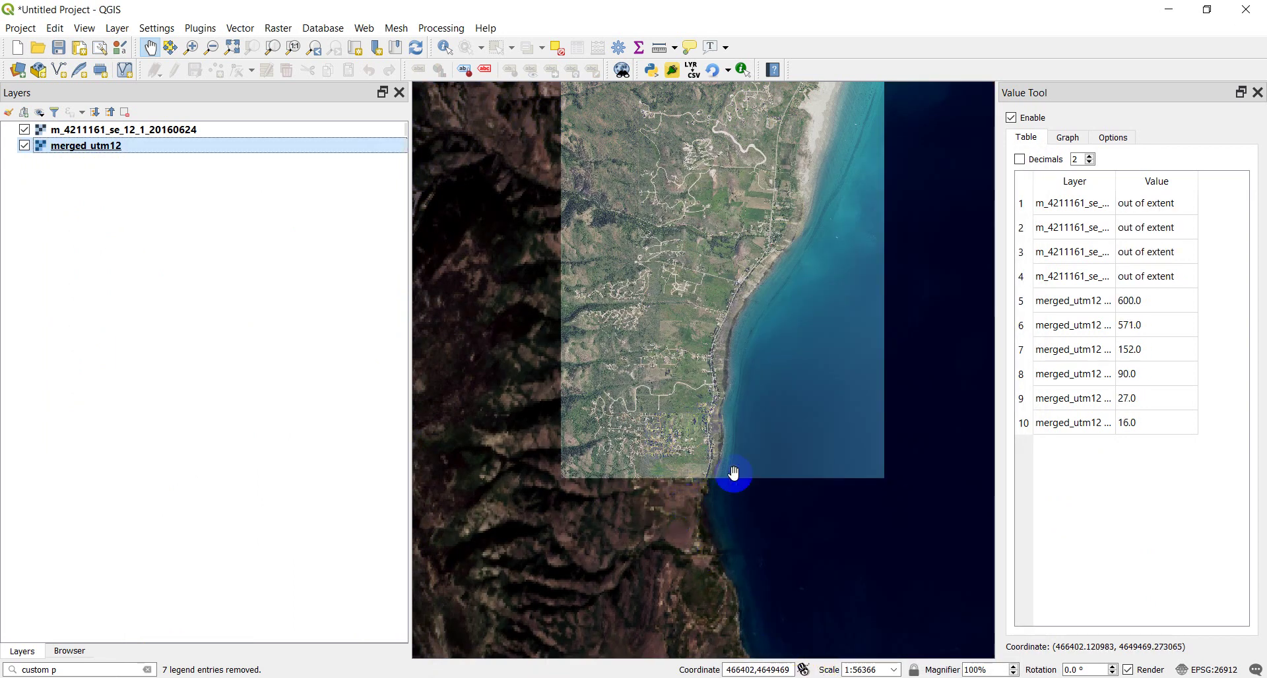
pyautogui.moveTo(707, 235); pyautogui.dragTo(721, 389)
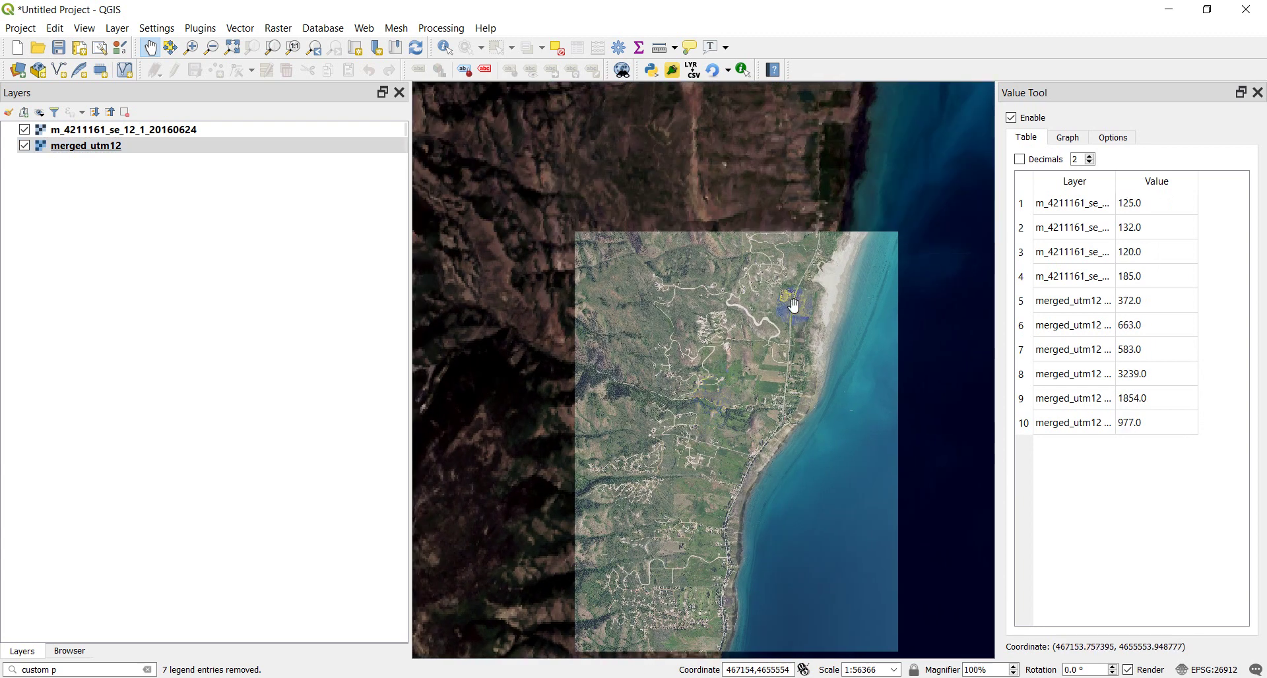
pyautogui.moveTo(849, 221); pyautogui.dragTo(794, 243)
pyautogui.moveTo(611, 308); pyautogui.dragTo(778, 230)
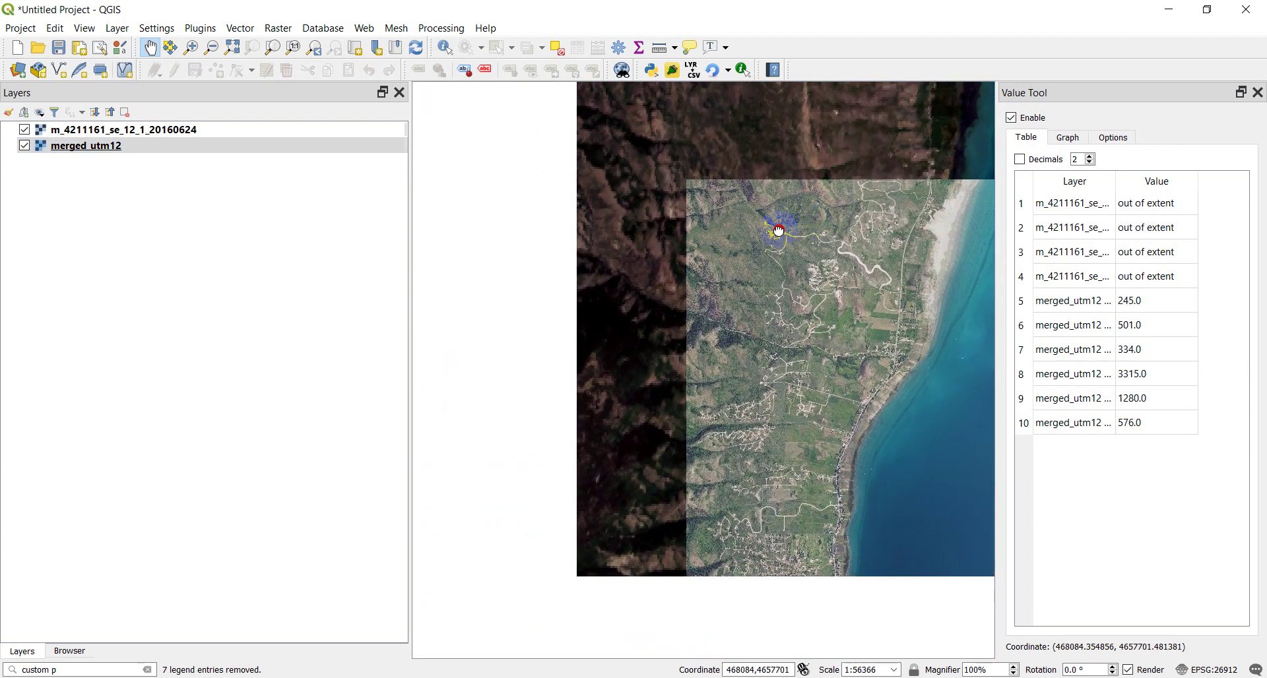
pyautogui.moveTo(741, 320); pyautogui.dragTo(701, 291)
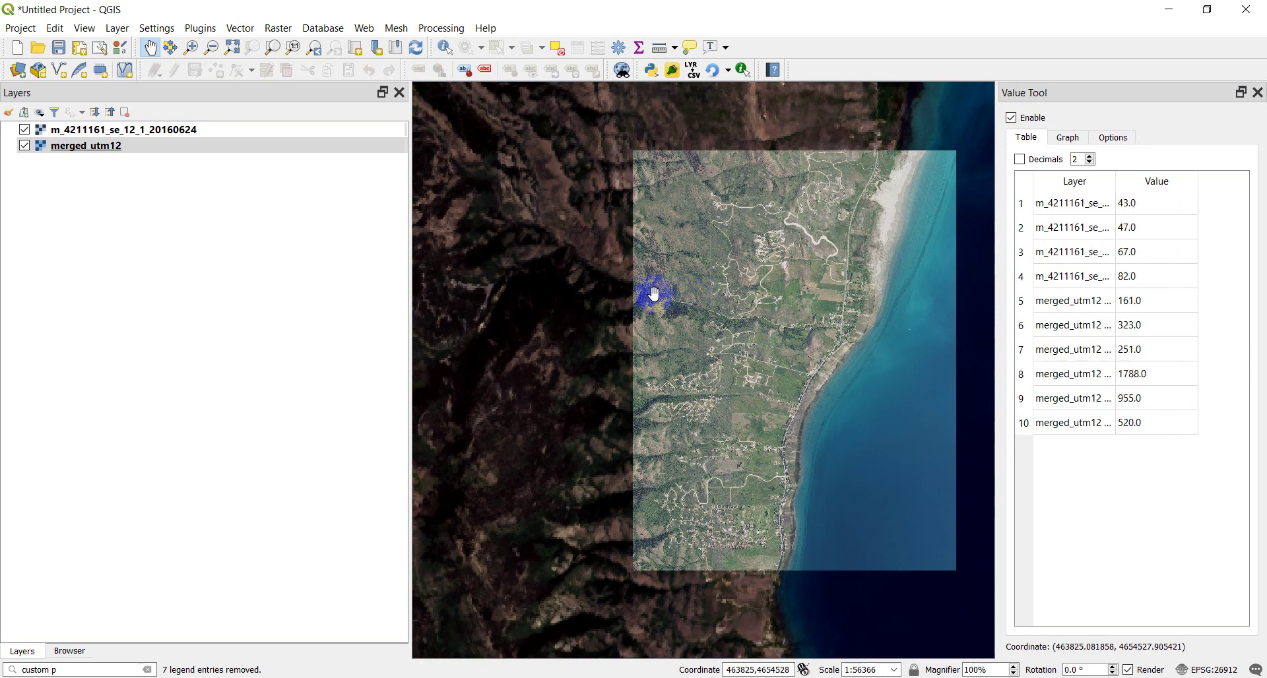
pyautogui.click(616, 298)
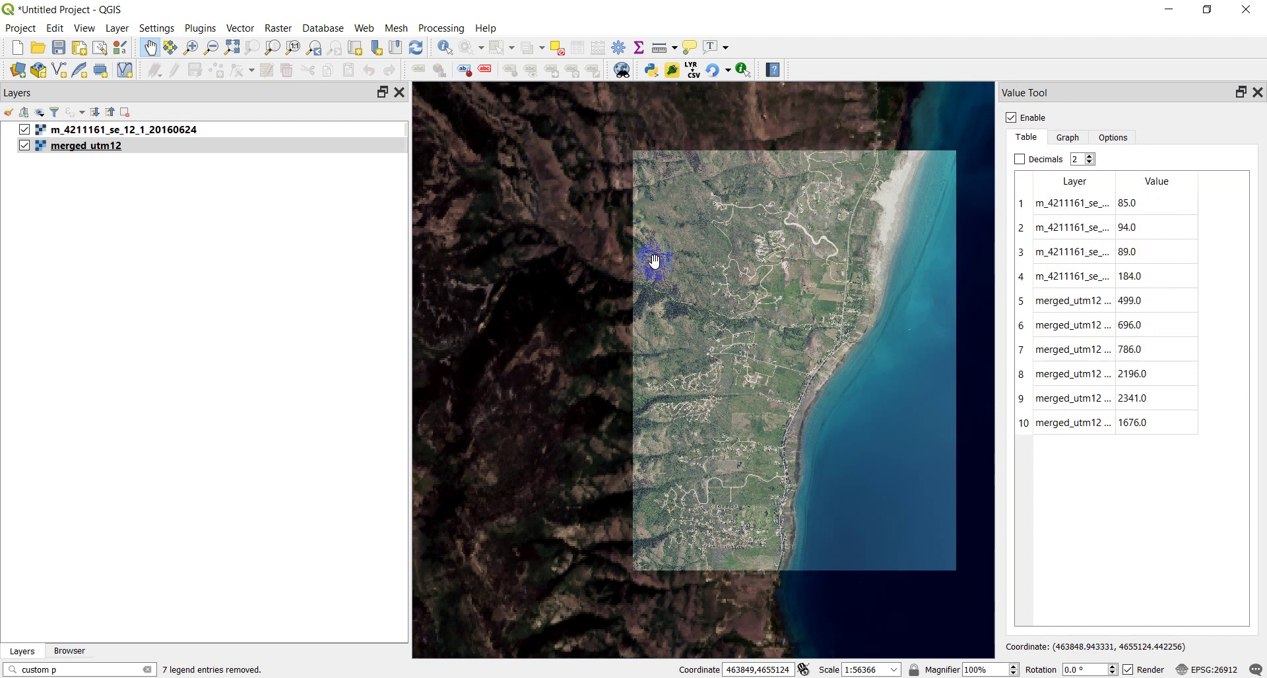
pyautogui.moveTo(788, 300); pyautogui.dragTo(721, 252)
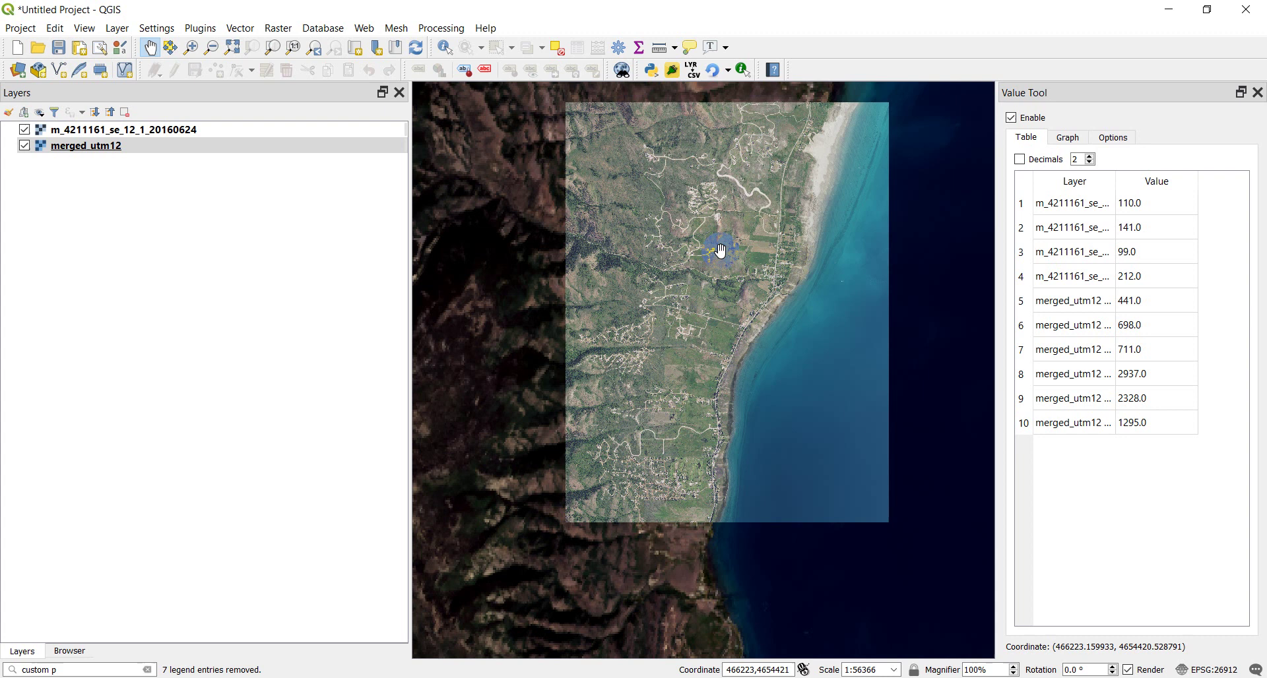
pyautogui.scroll(2, 687, 300)
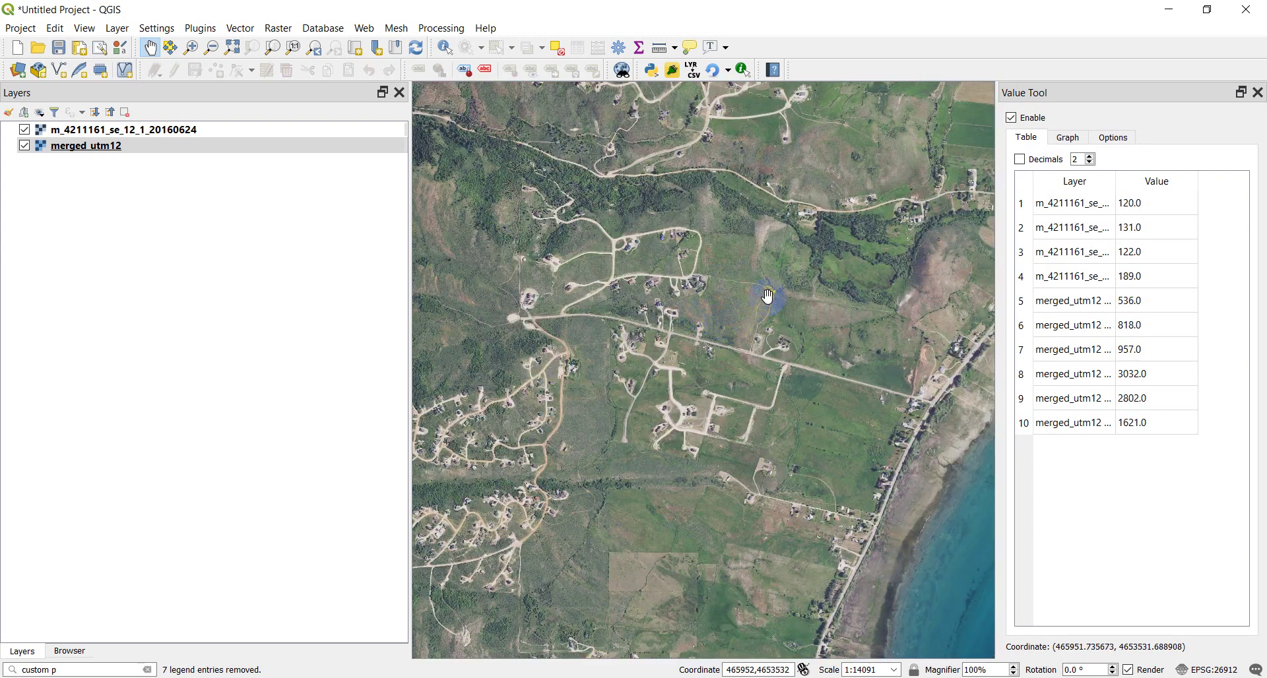
pyautogui.moveTo(905, 268); pyautogui.dragTo(747, 261)
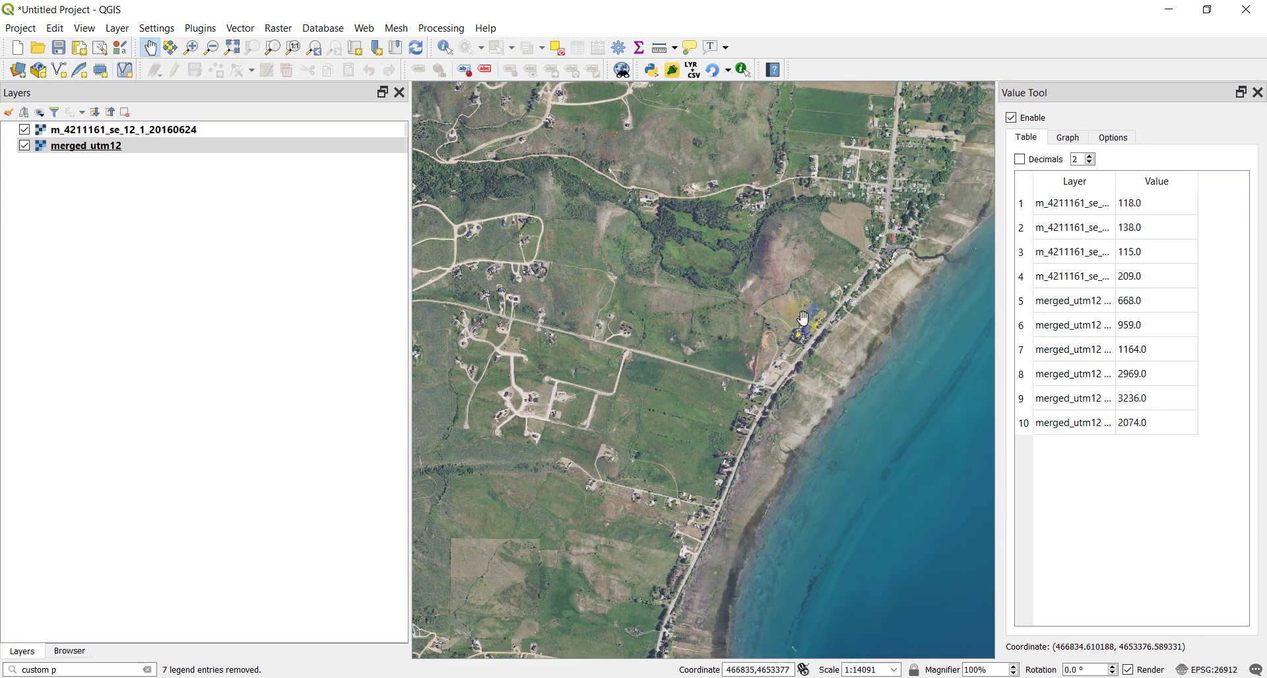
pyautogui.scroll(-1, 782, 340)
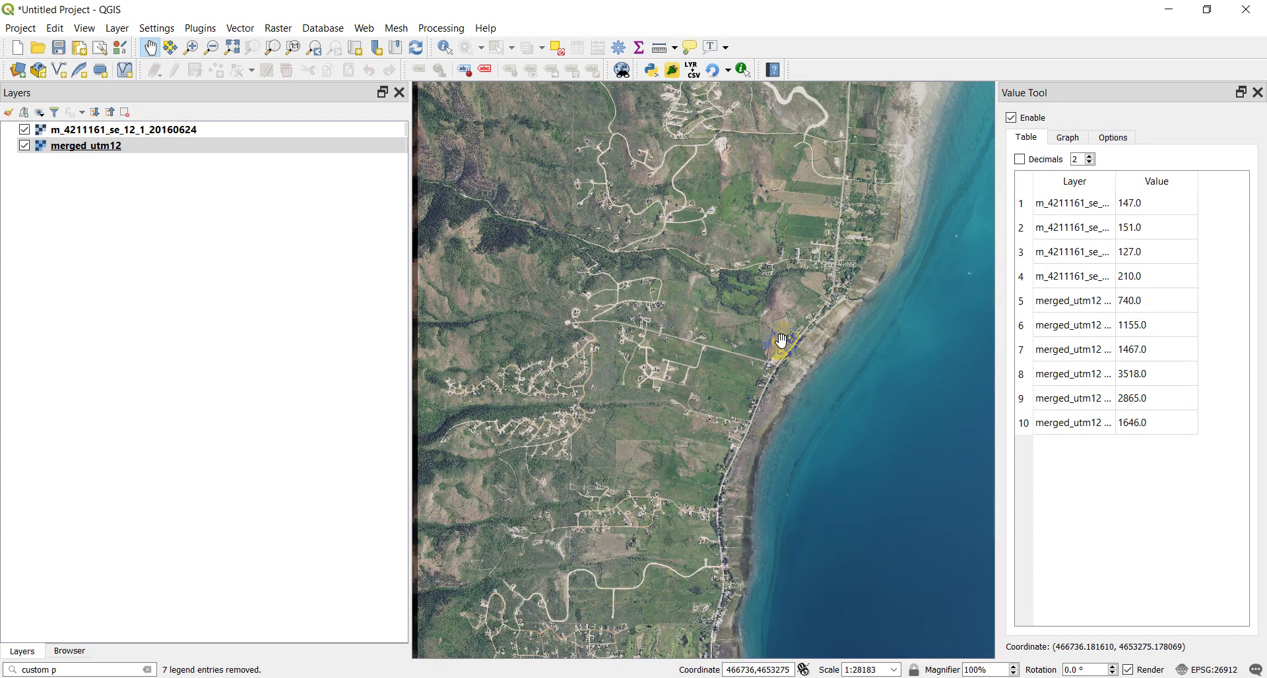
pyautogui.scroll(-1, 781, 340)
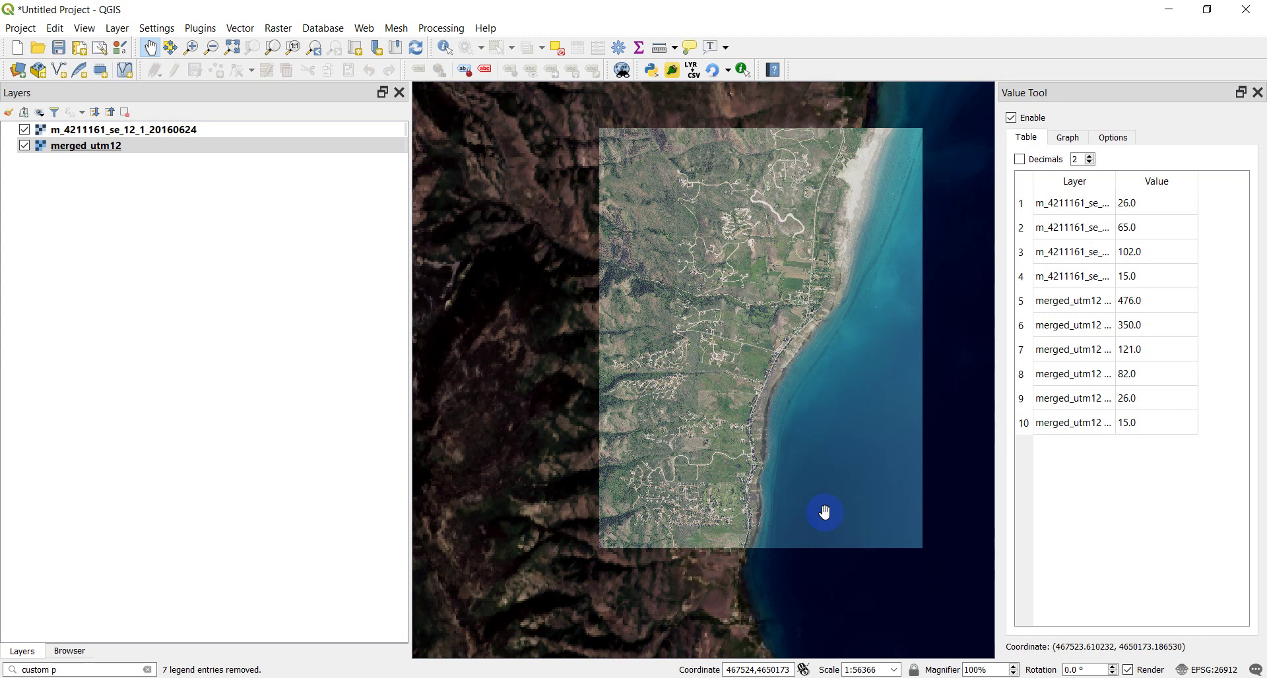
pyautogui.scroll(1, 802, 489)
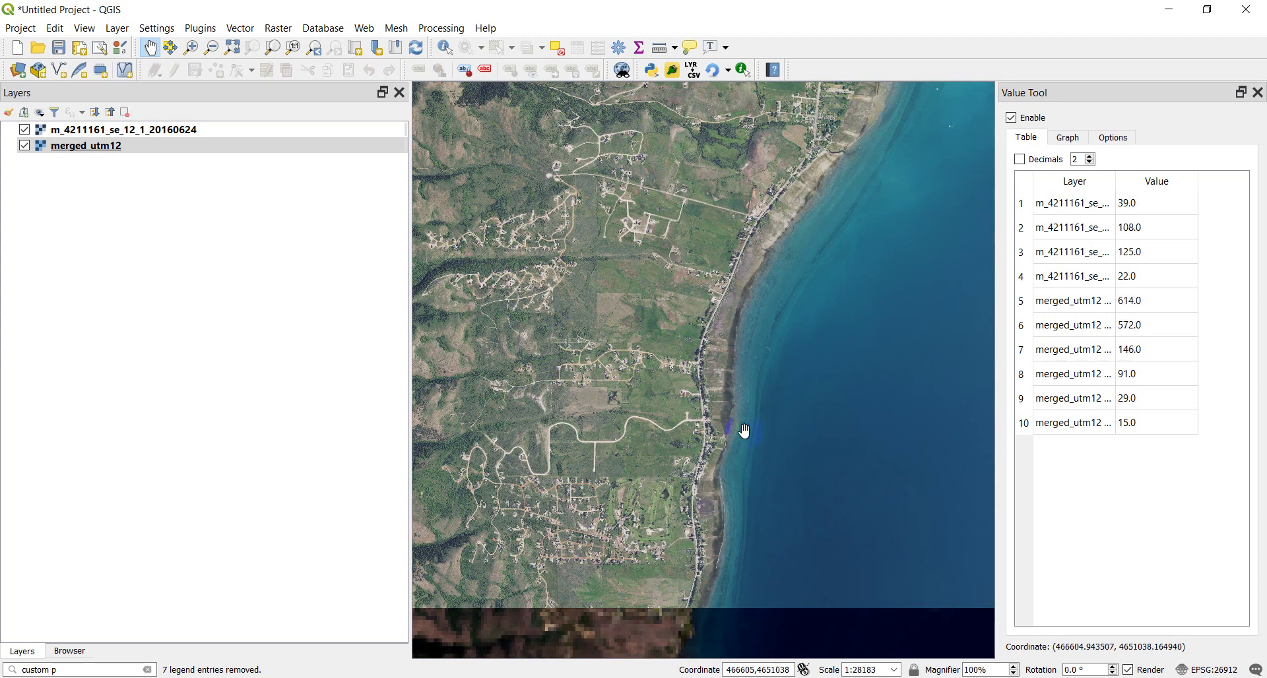
# - Start a new point shapefile named truth_data in the project CRS EPSG:26912
pyautogui.click(57, 75)
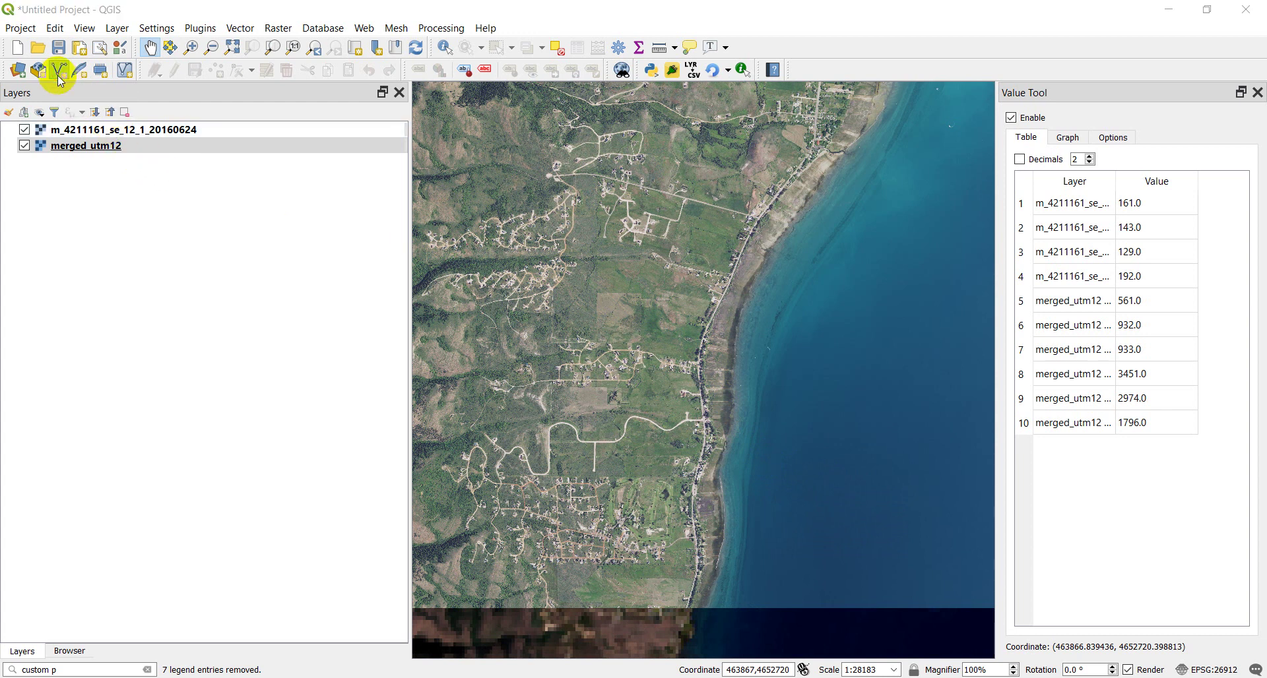
pyautogui.click(533, 38)
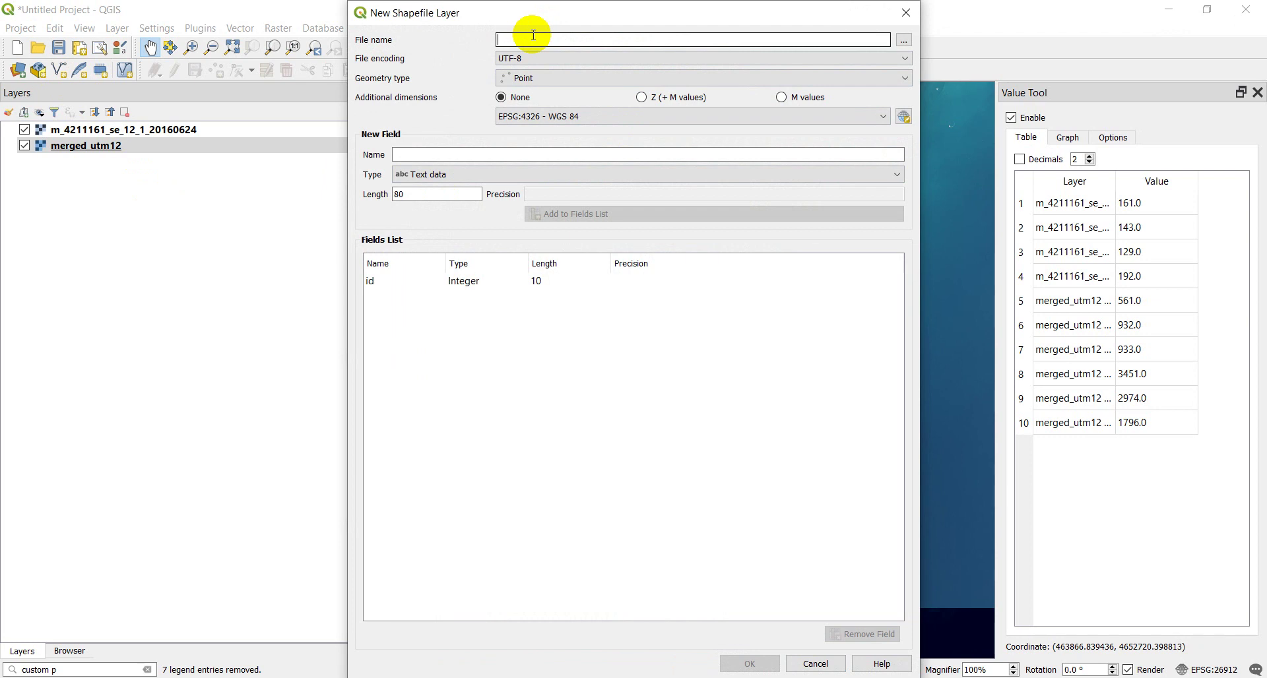
pyautogui.write('truth_data')
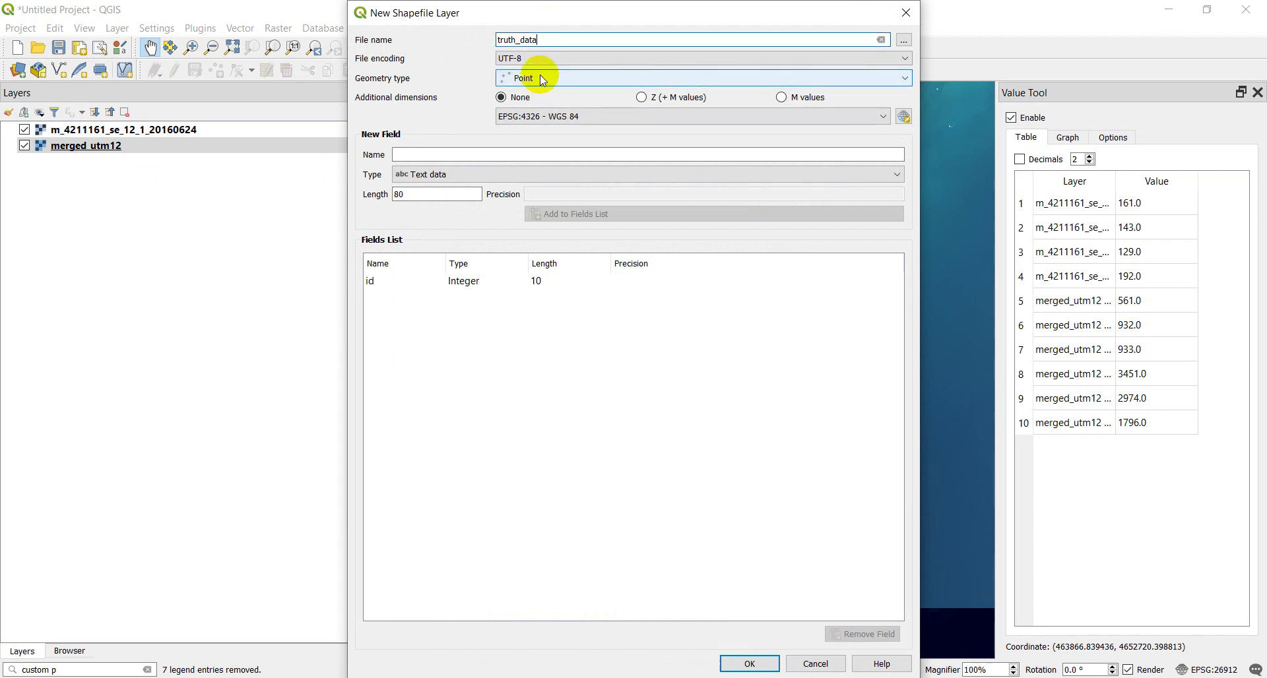
pyautogui.click(745, 116)
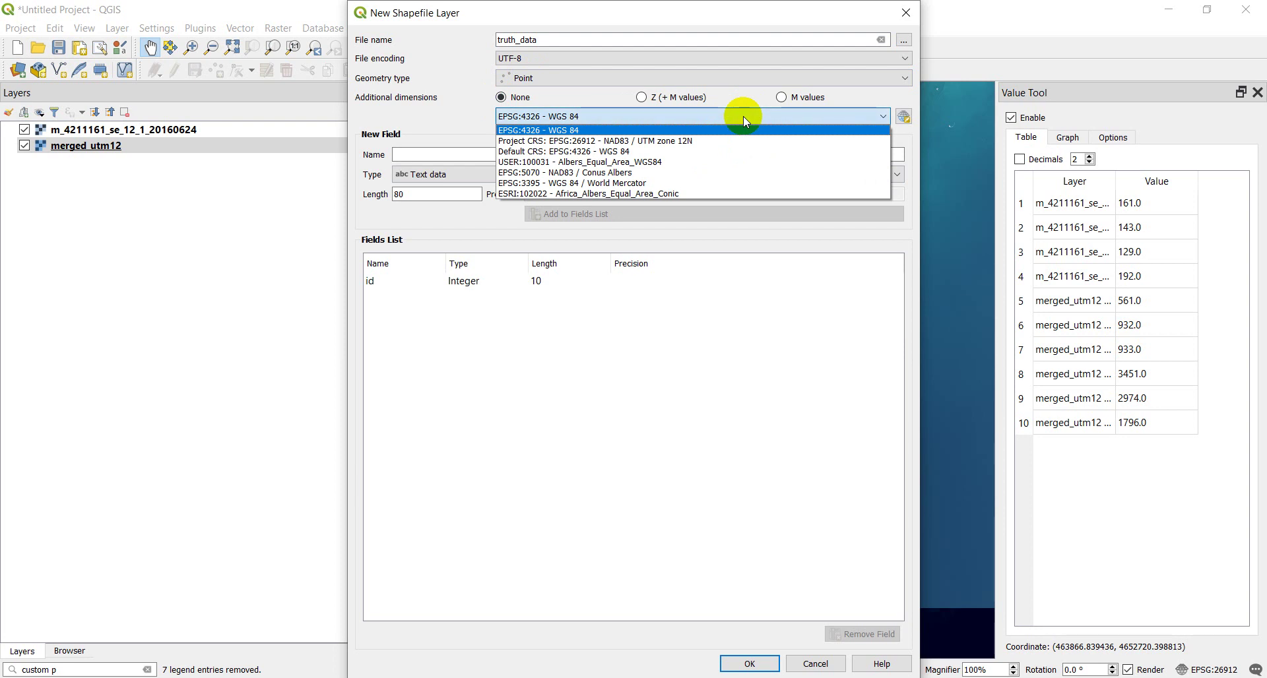
pyautogui.click(672, 141)
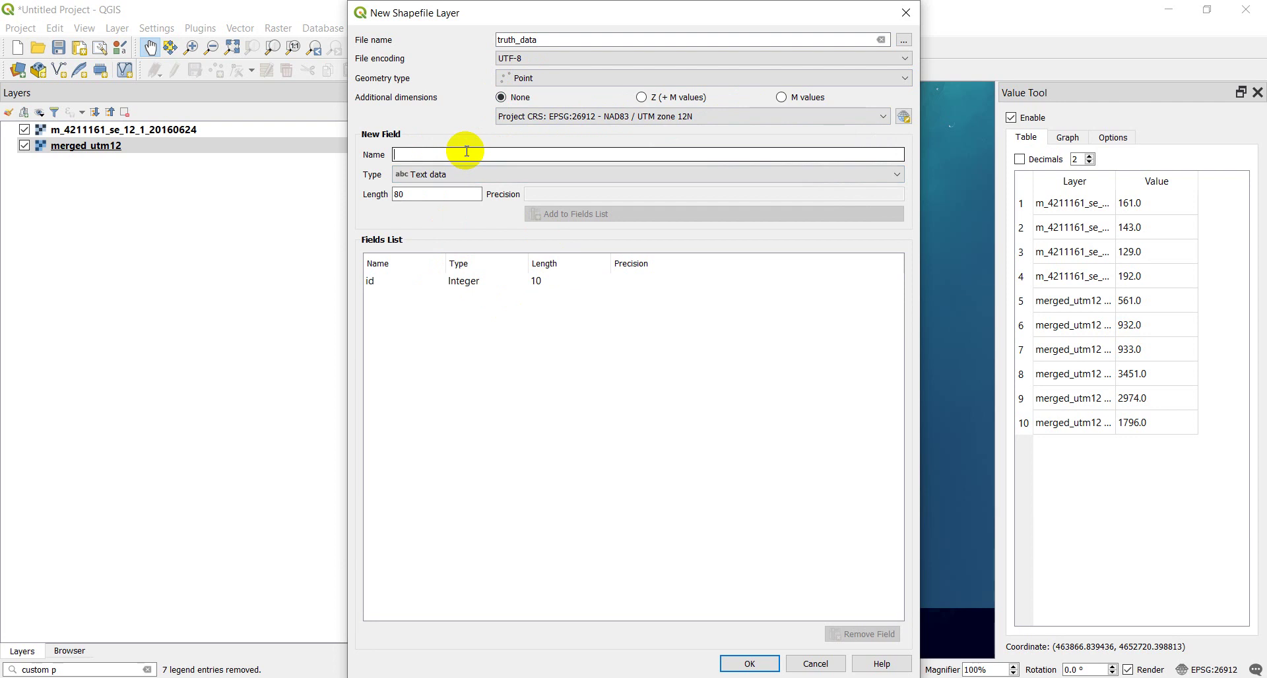
# - Add the lctype text field, remove the id field, and create the layer
pyautogui.write('lctype')
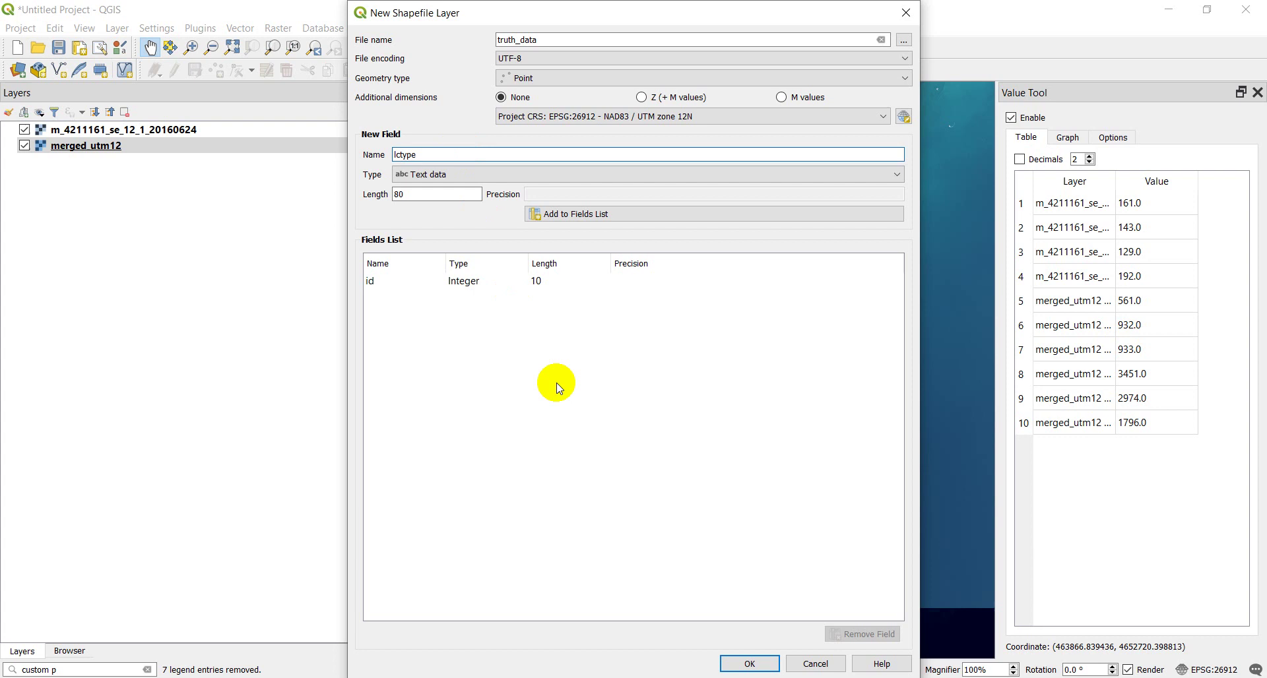
pyautogui.click(584, 219)
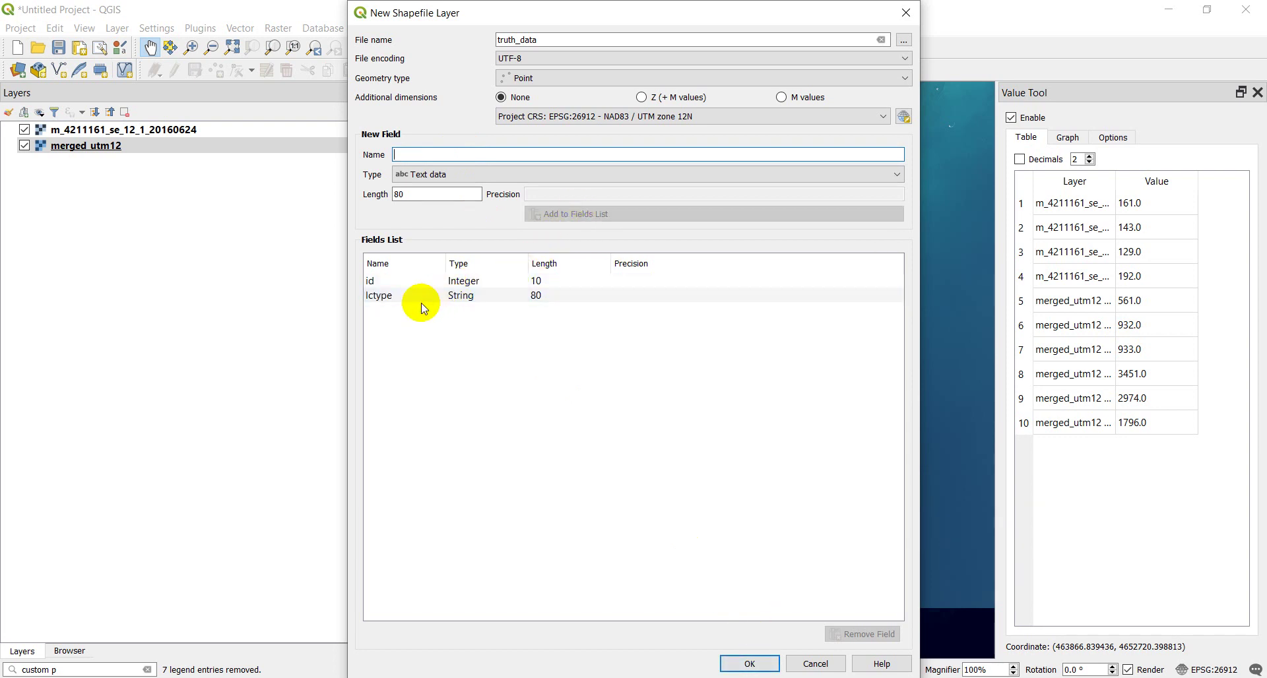
pyautogui.click(388, 284)
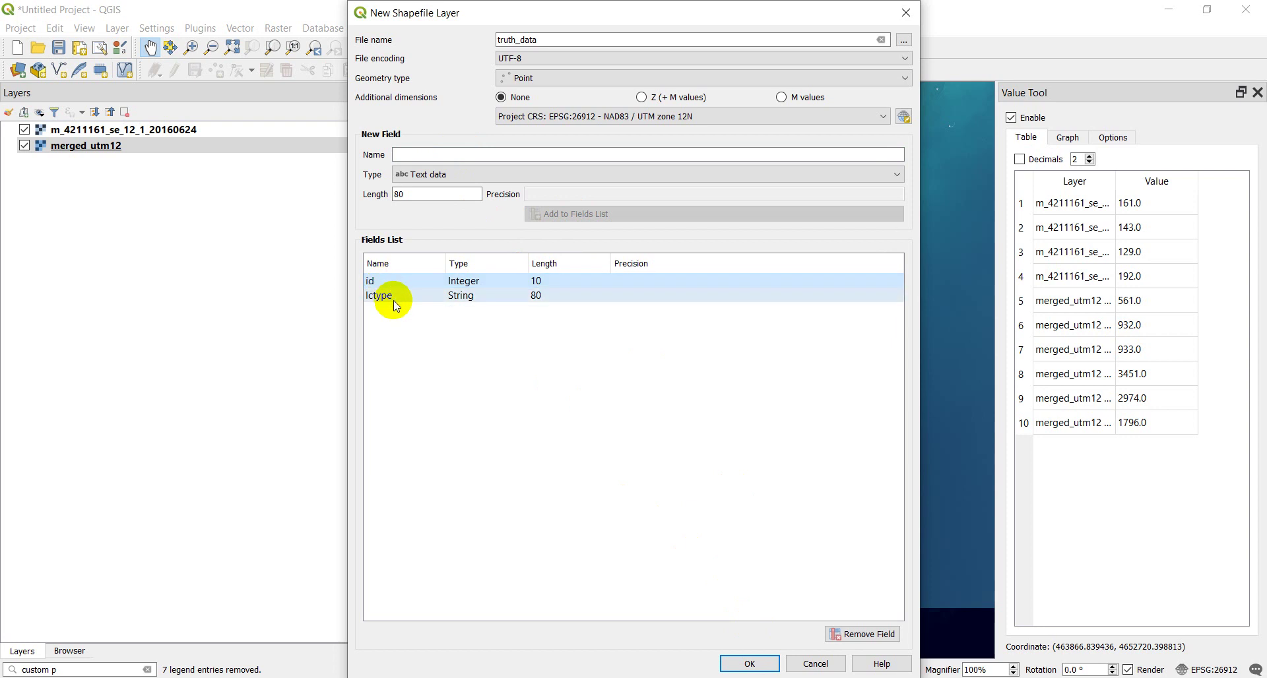
pyautogui.click(391, 297)
pyautogui.click(415, 284)
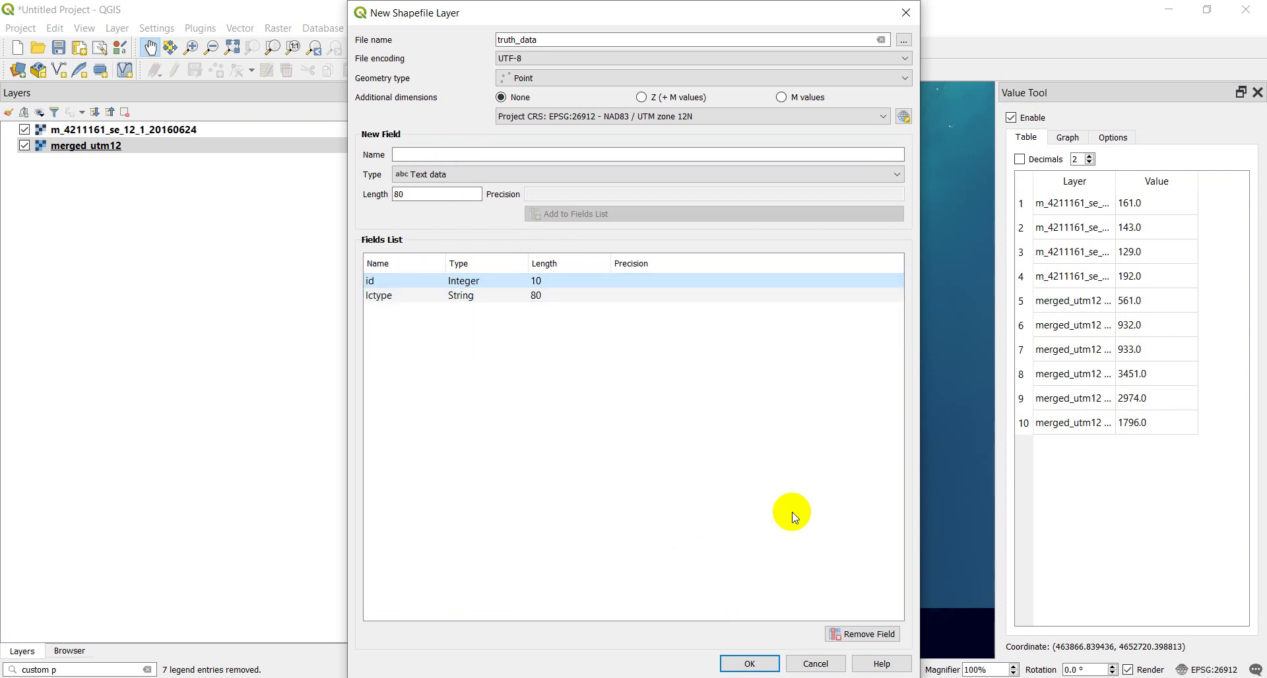
pyautogui.click(856, 633)
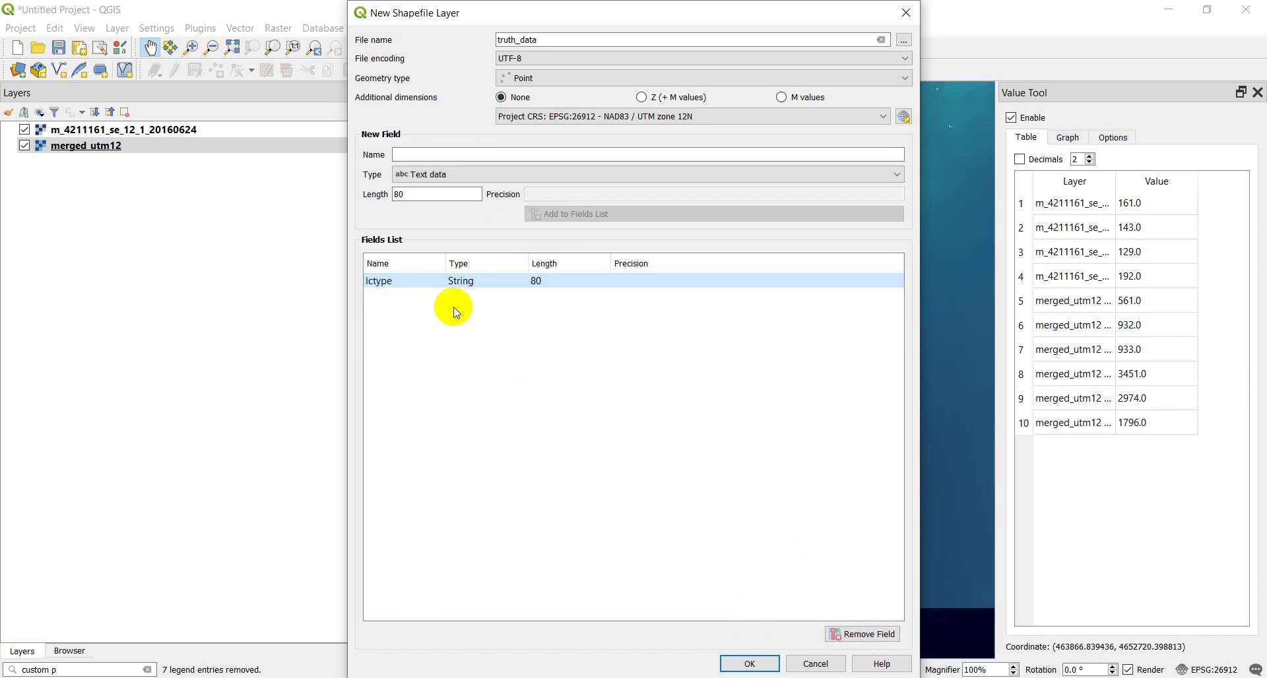
pyautogui.click(462, 282)
pyautogui.click(748, 663)
# - Move truth_data below merged_utm12, make it current, and start editing with Add Point Feature
pyautogui.click(128, 161)
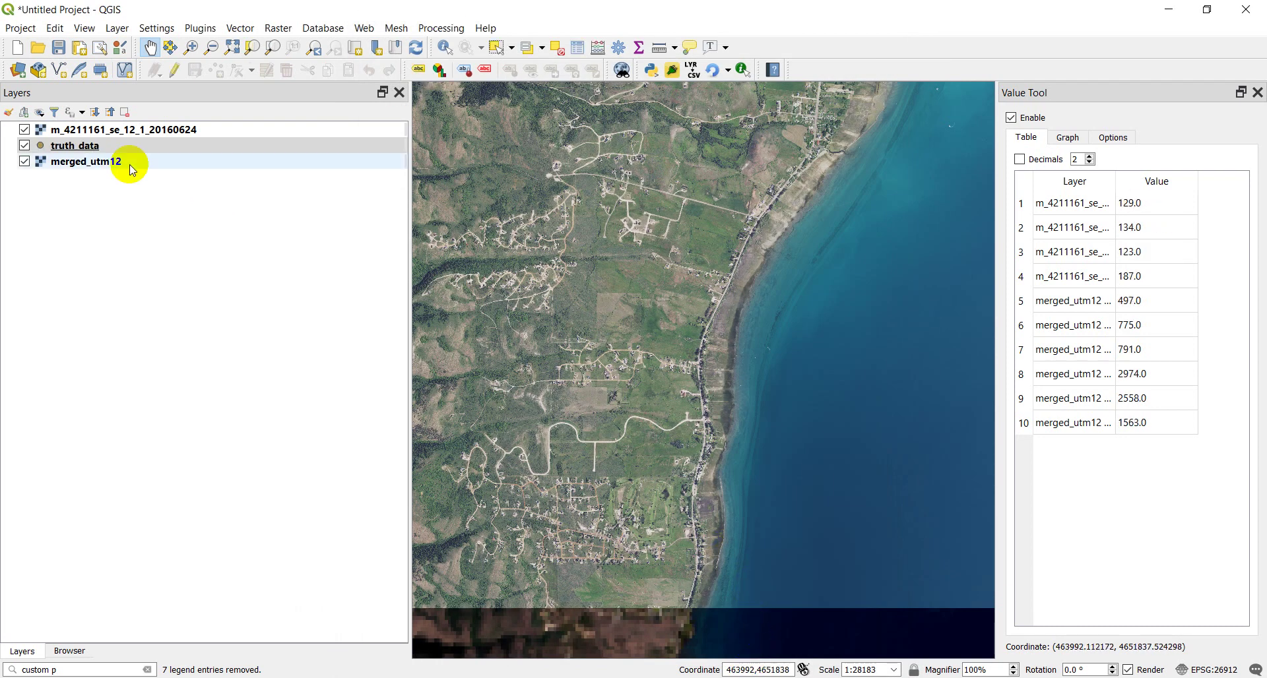
pyautogui.click(78, 145)
pyautogui.moveTo(78, 145); pyautogui.dragTo(78, 171)
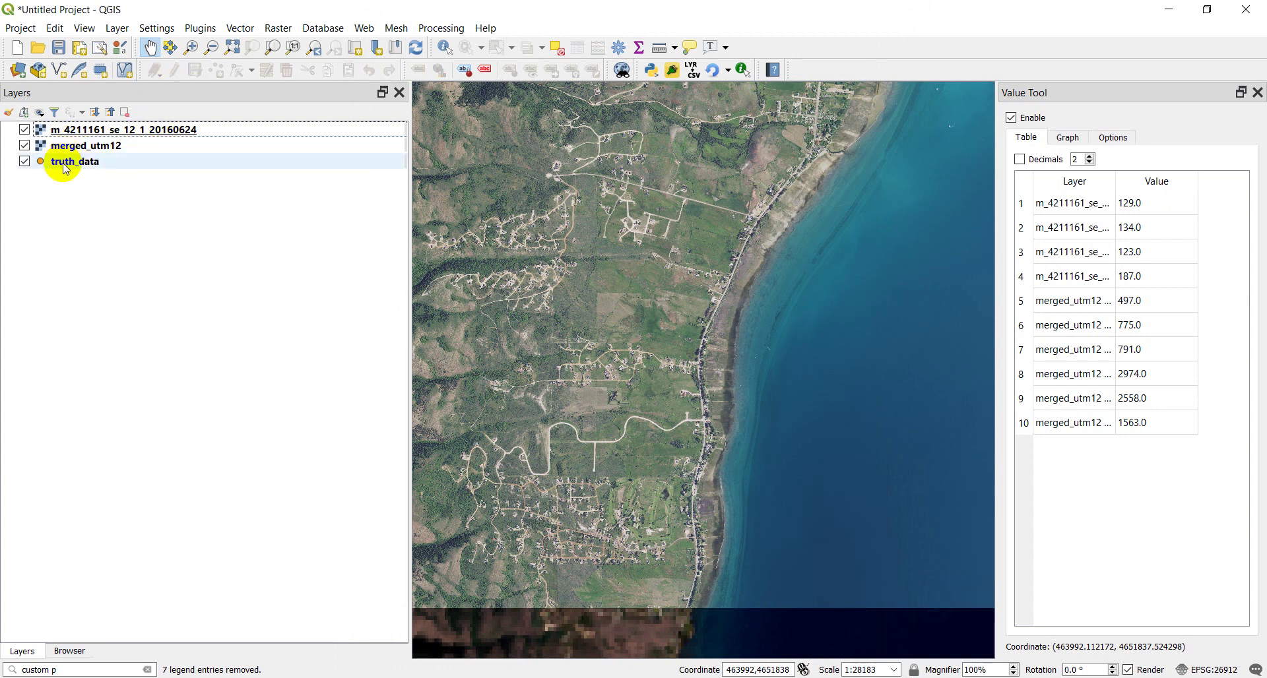
pyautogui.click(59, 163)
pyautogui.click(175, 70)
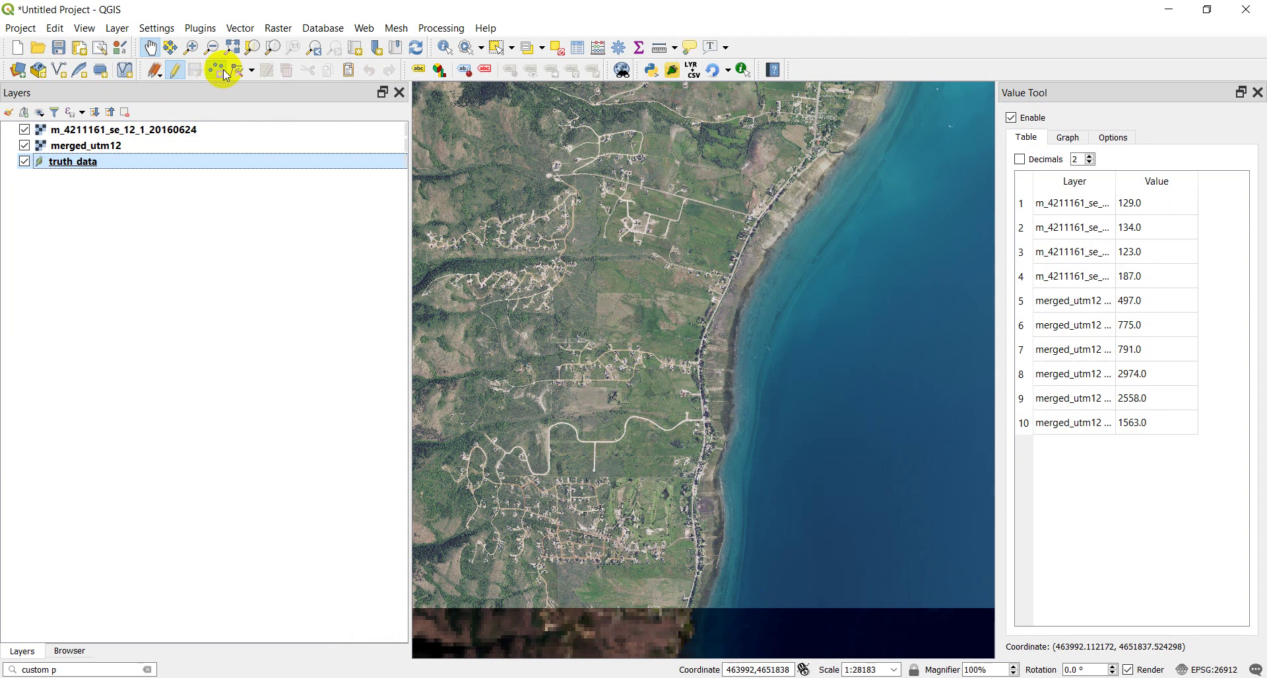
pyautogui.click(218, 71)
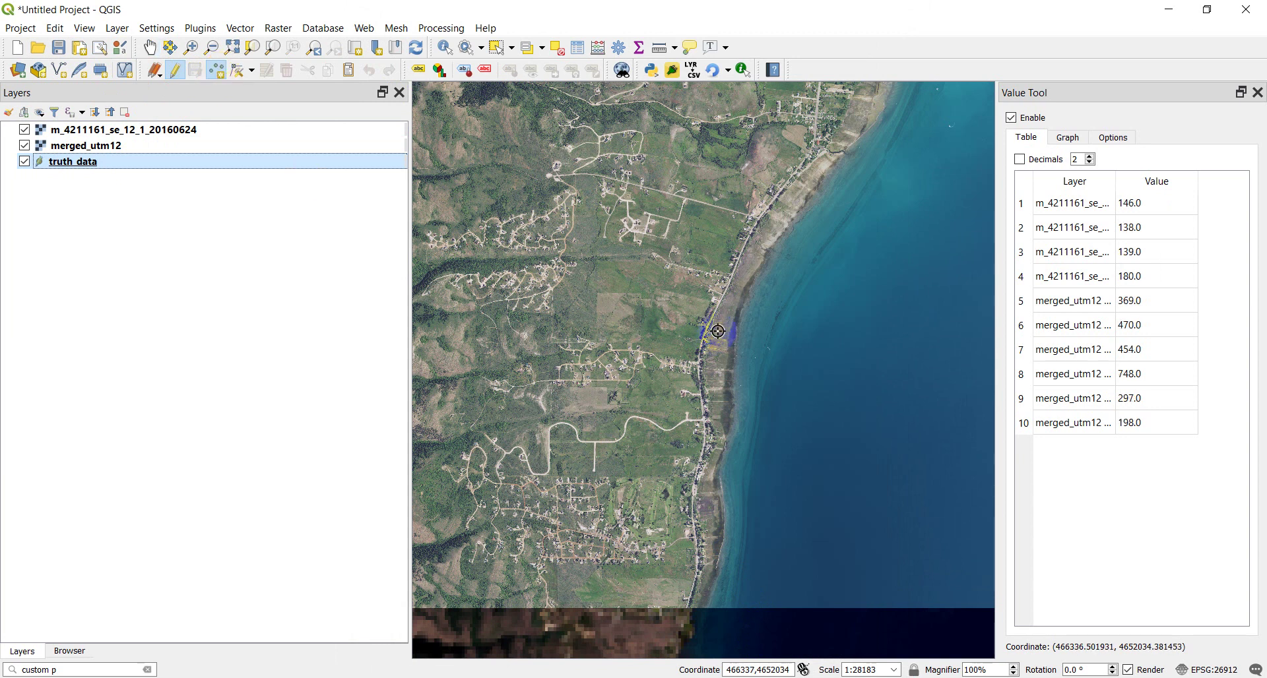
# - Add the first two lake points with lctype water
pyautogui.scroll(1, 824, 541)
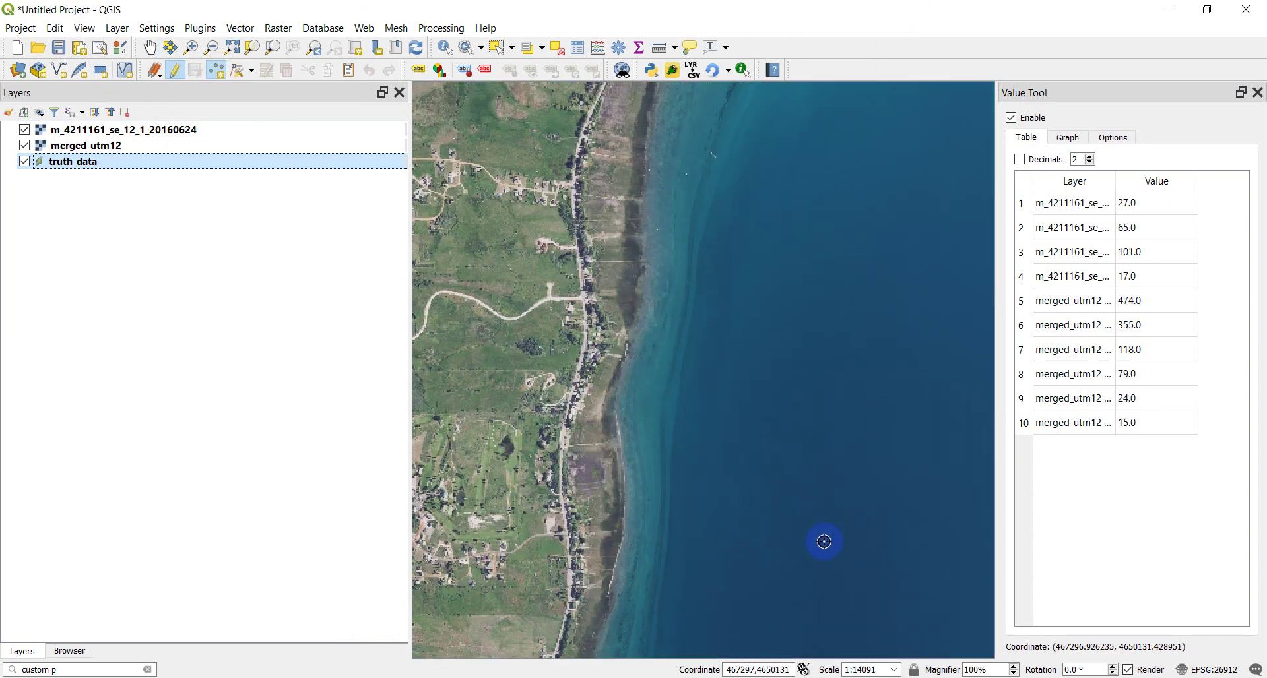
pyautogui.scroll(-1, 785, 538)
pyautogui.moveTo(784, 534); pyautogui.dragTo(684, 365)
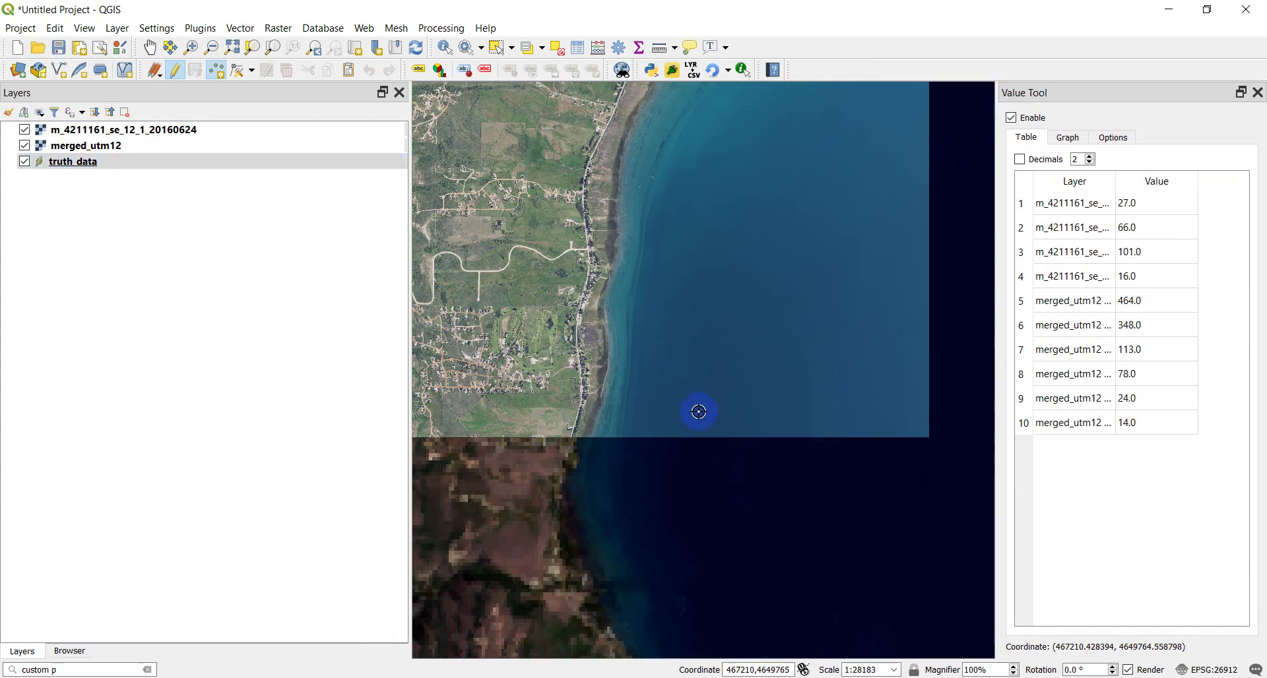
pyautogui.click(697, 413)
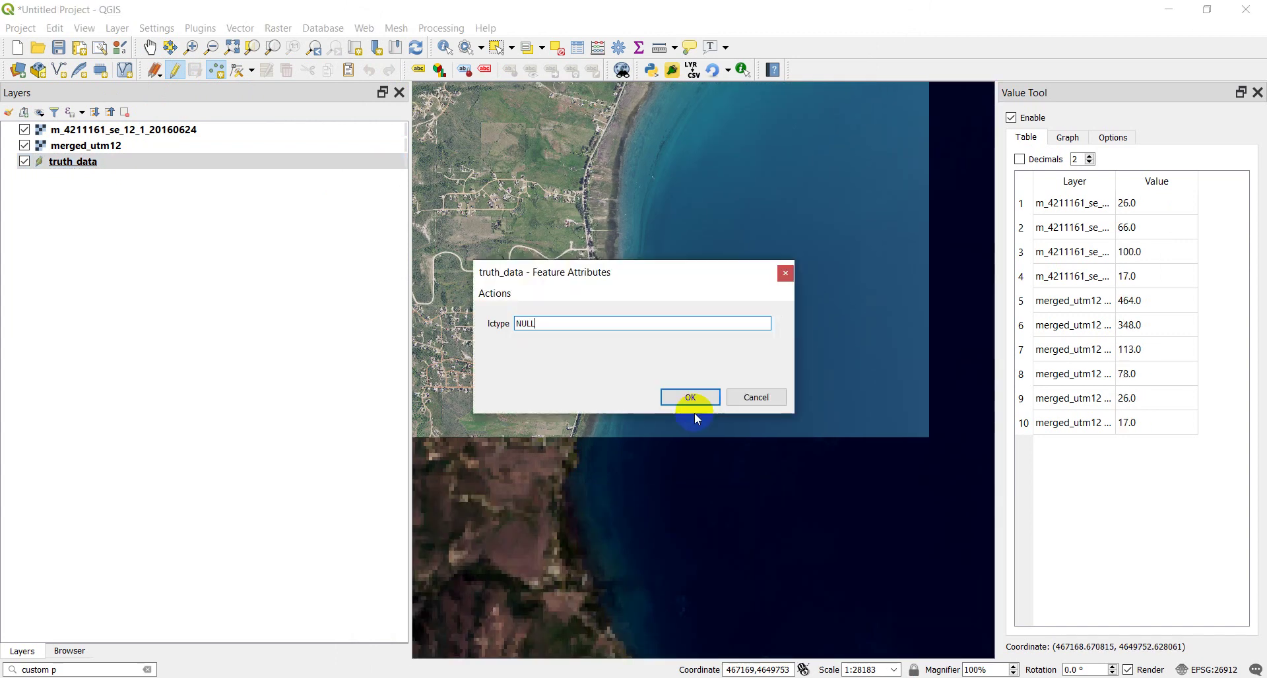
pyautogui.moveTo(570, 323); pyautogui.dragTo(523, 322)
pyautogui.write('water')
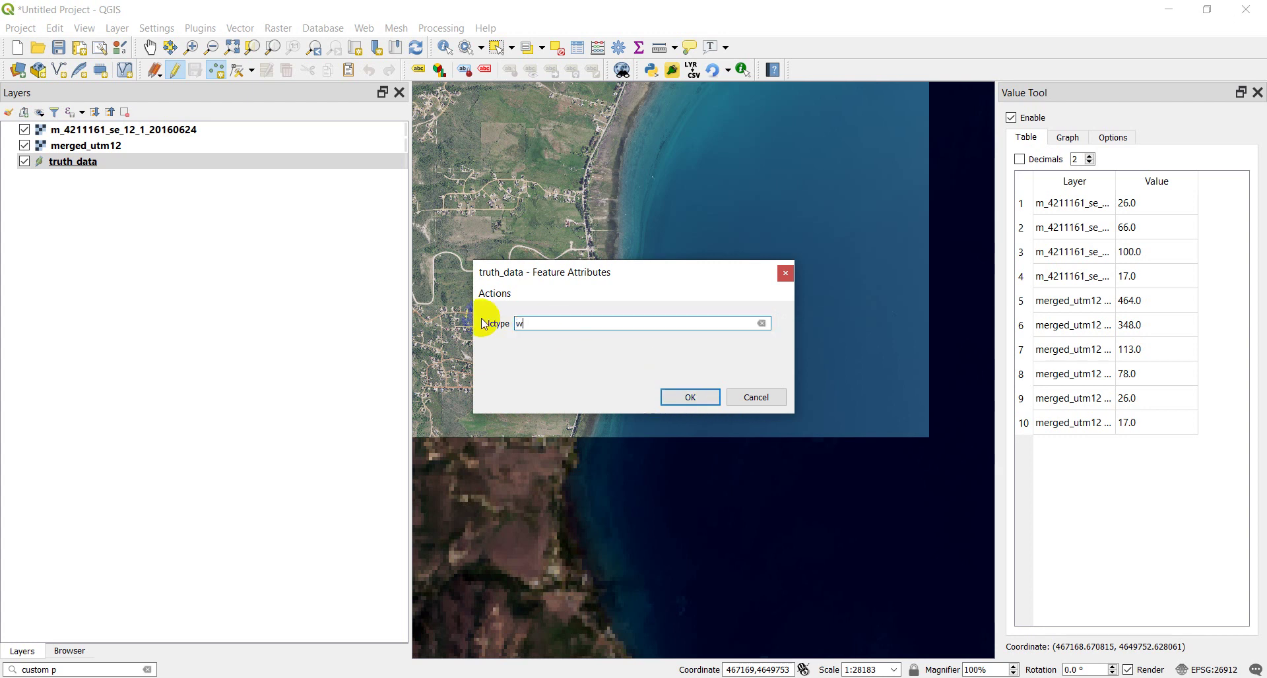
pyautogui.click(689, 396)
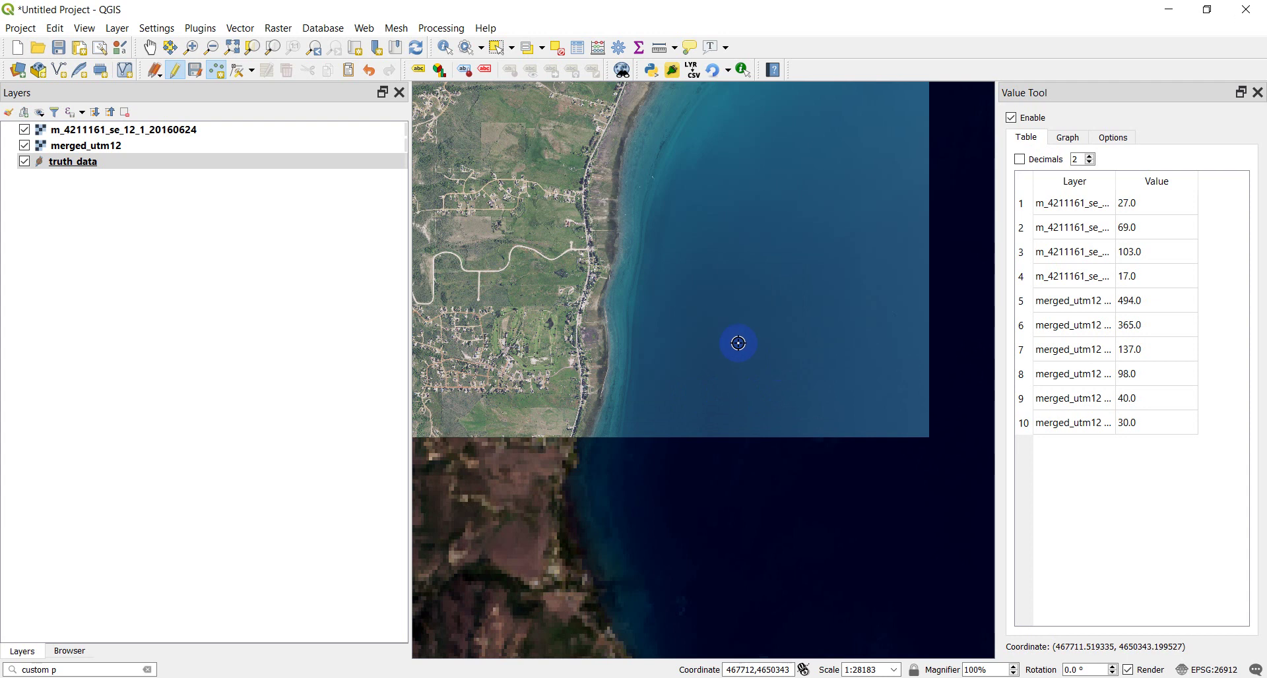
pyautogui.click(781, 348)
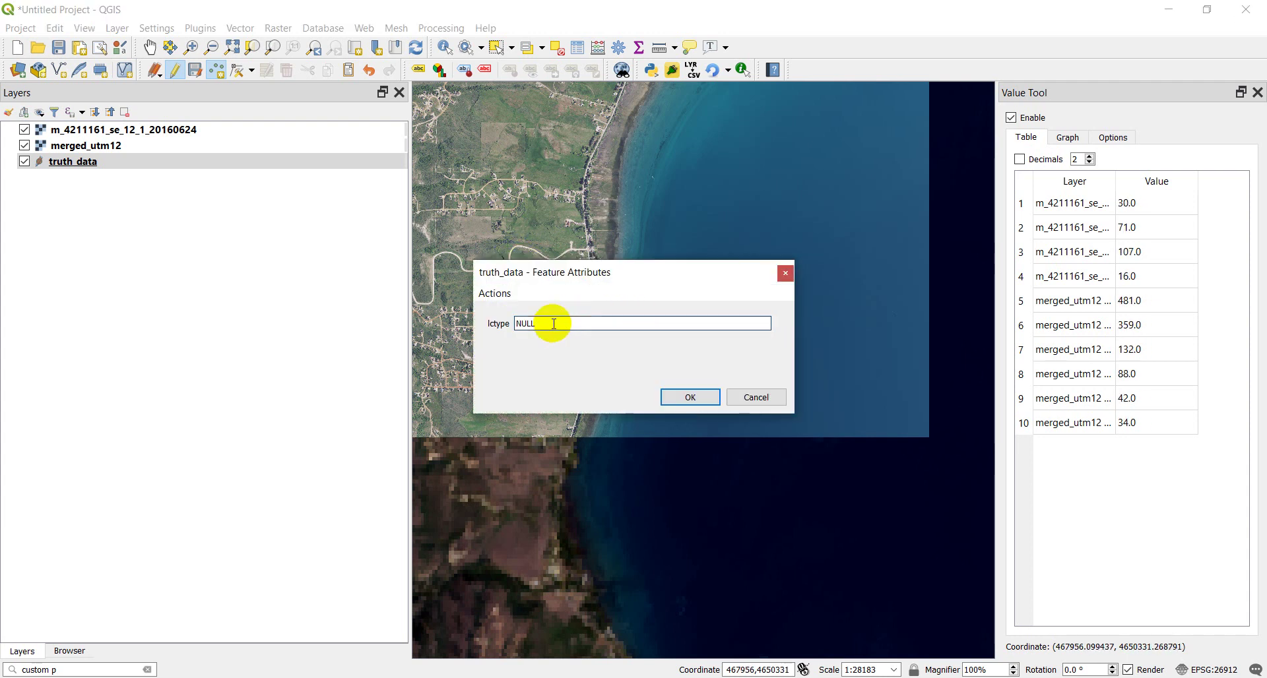
pyautogui.write('water')
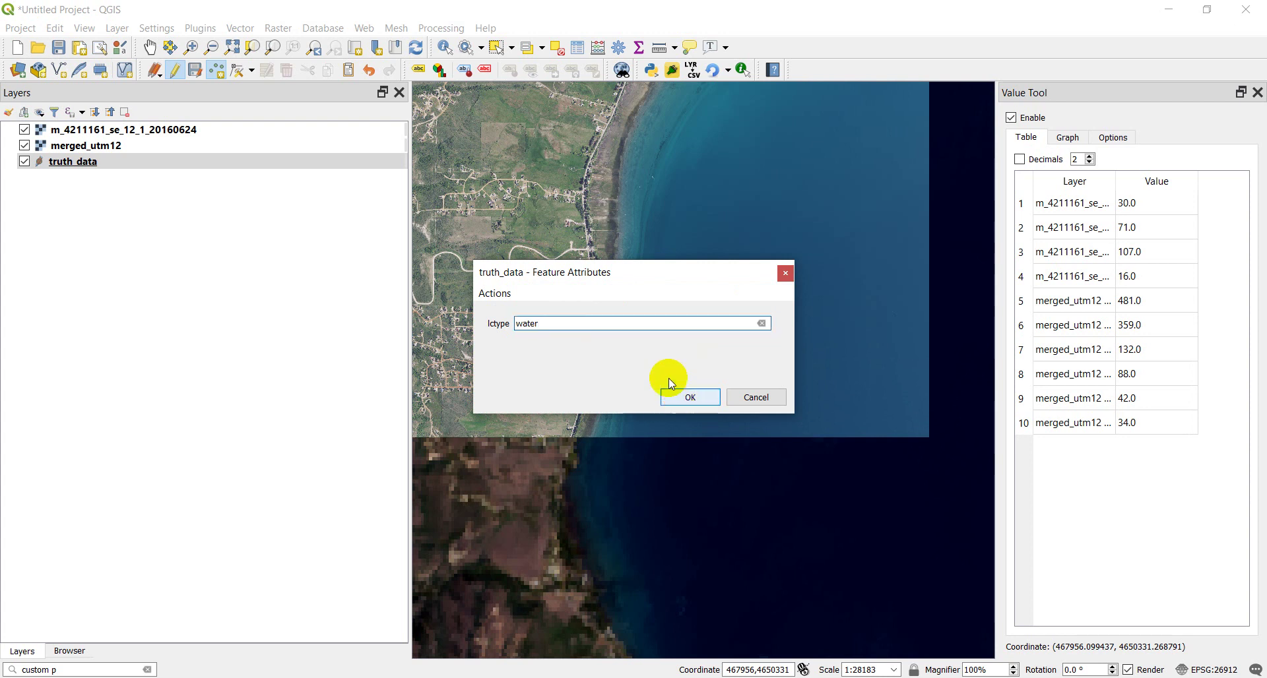
pyautogui.moveTo(548, 321); pyautogui.dragTo(505, 317)
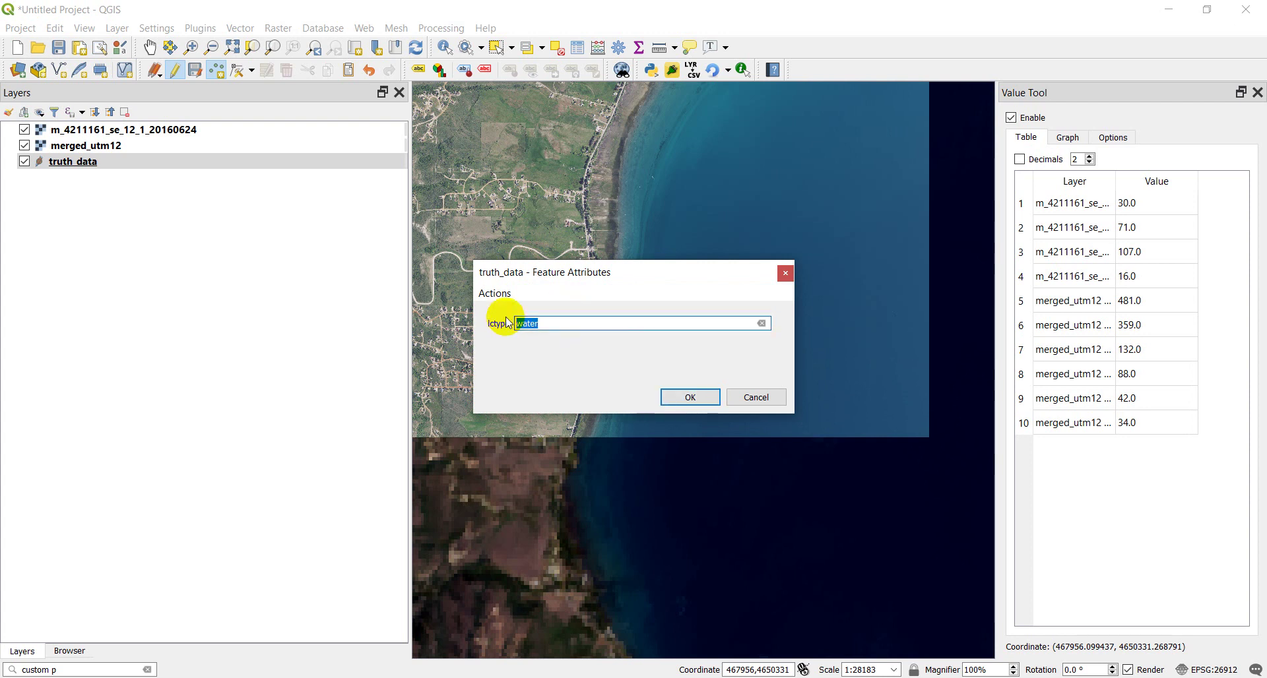
pyautogui.click(693, 397)
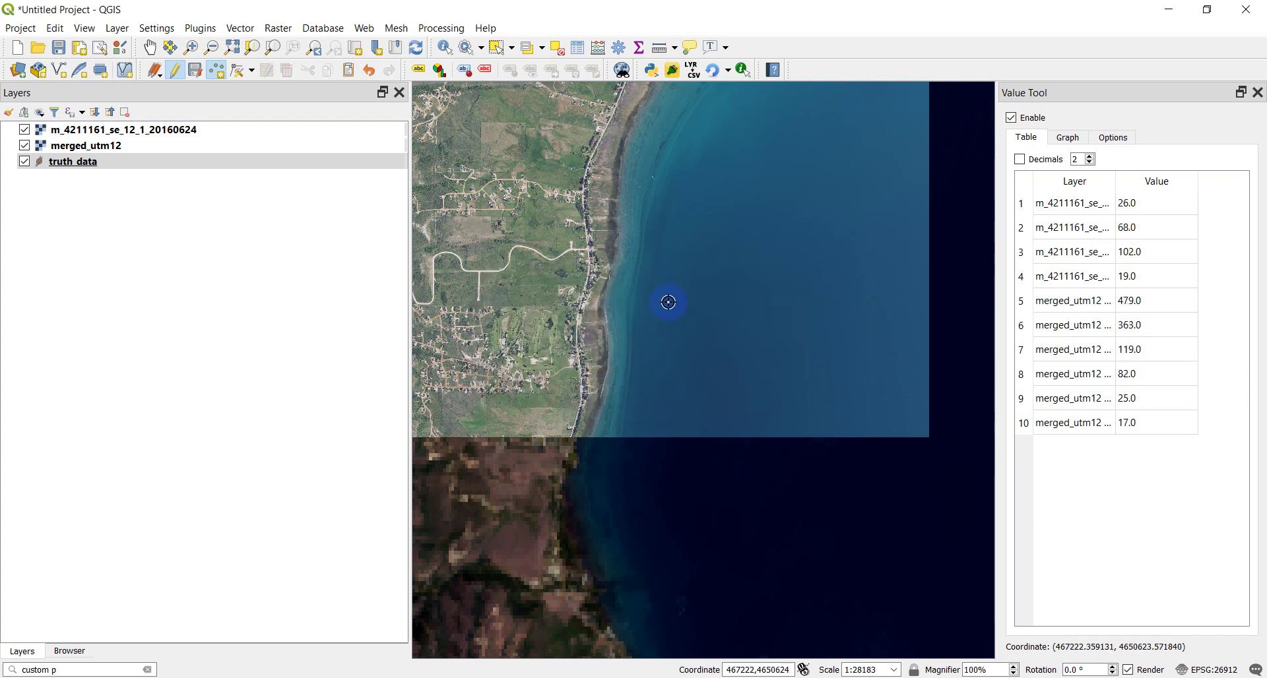
# - Add three more lake points, each with lctype water
pyautogui.click(217, 78)
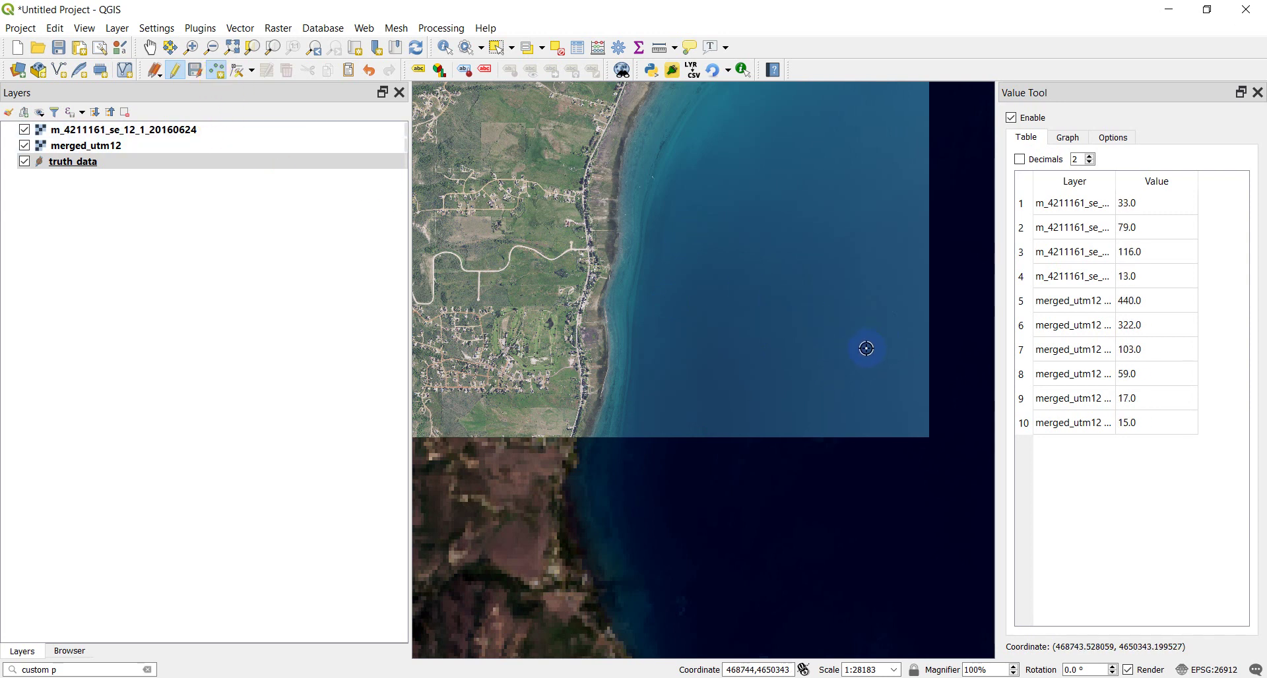
pyautogui.click(827, 327)
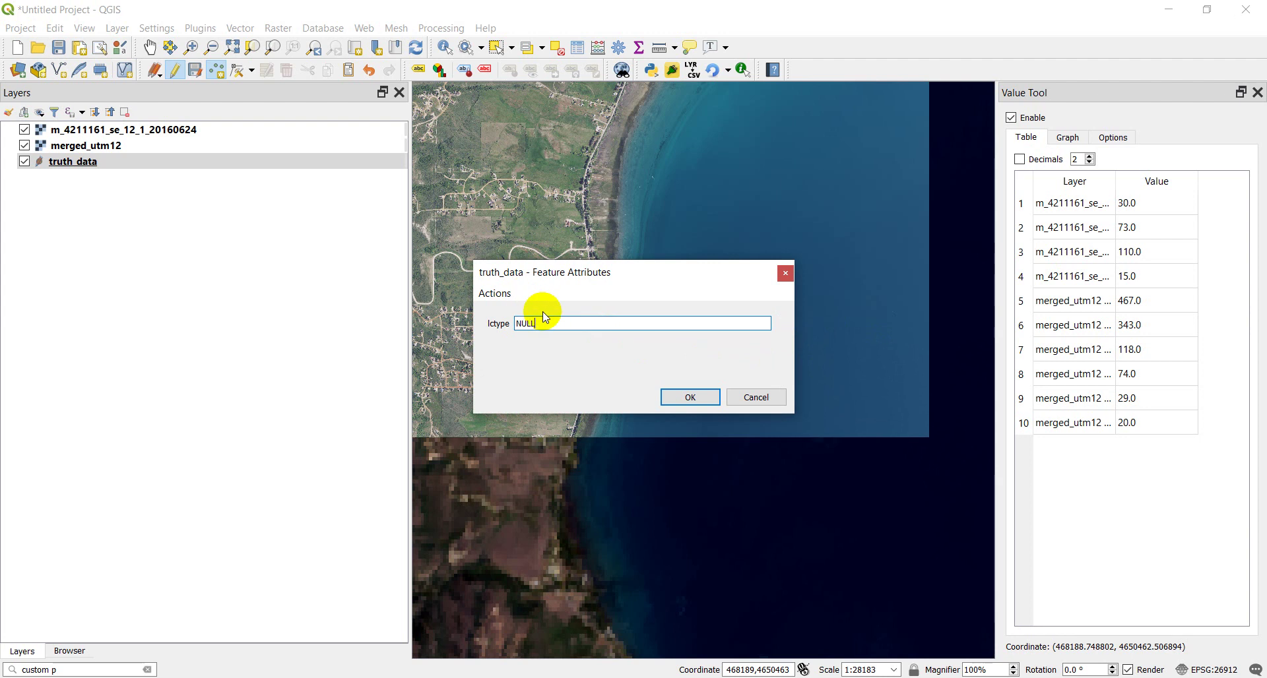
pyautogui.write('water')
pyautogui.click(690, 398)
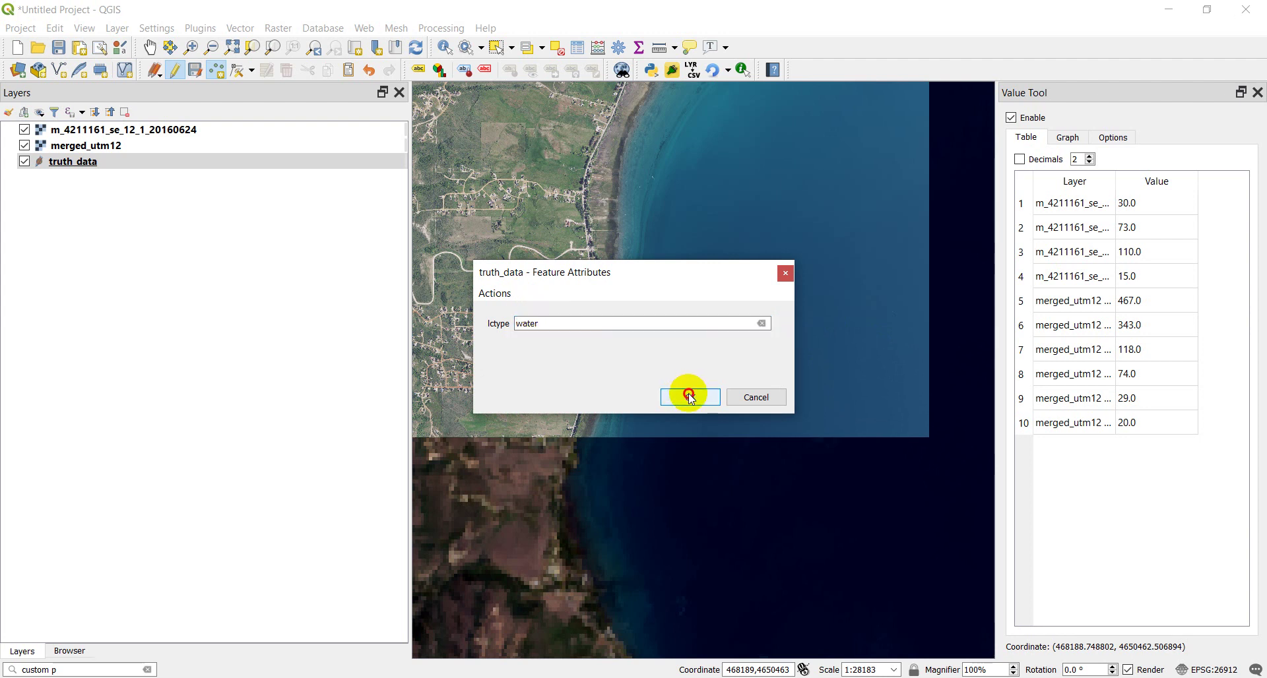
pyautogui.click(861, 168)
pyautogui.click(584, 317)
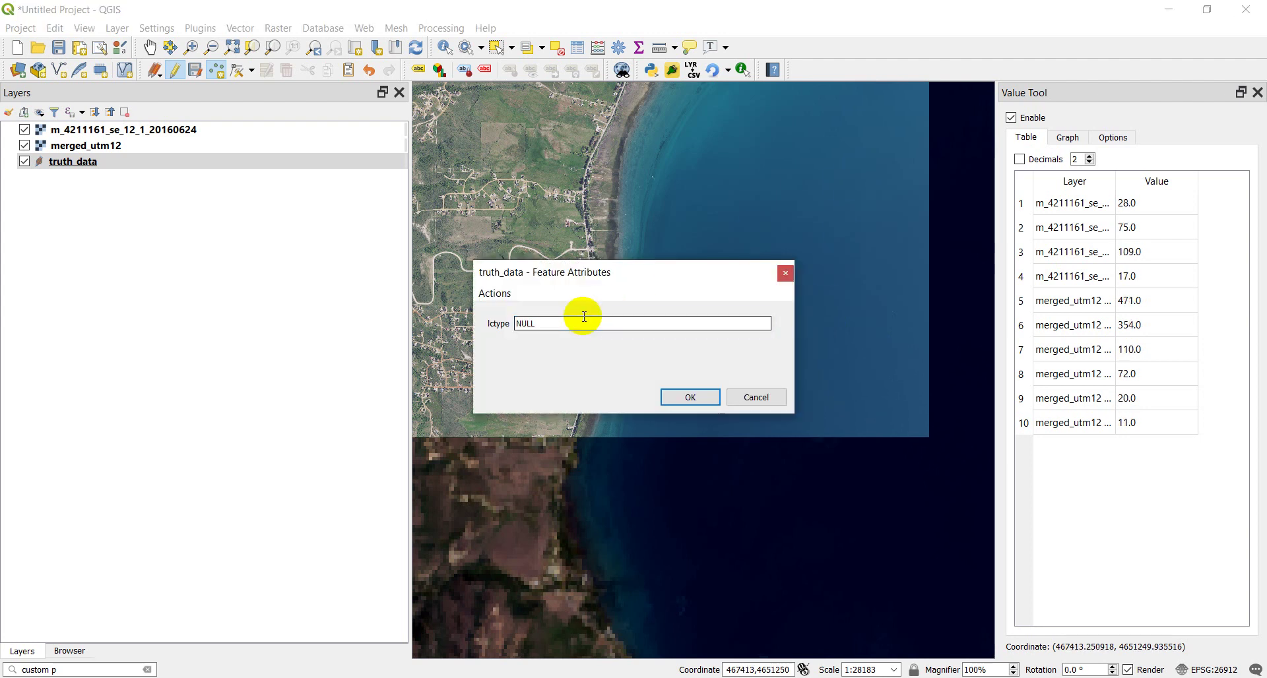
pyautogui.write('water')
pyautogui.click(690, 397)
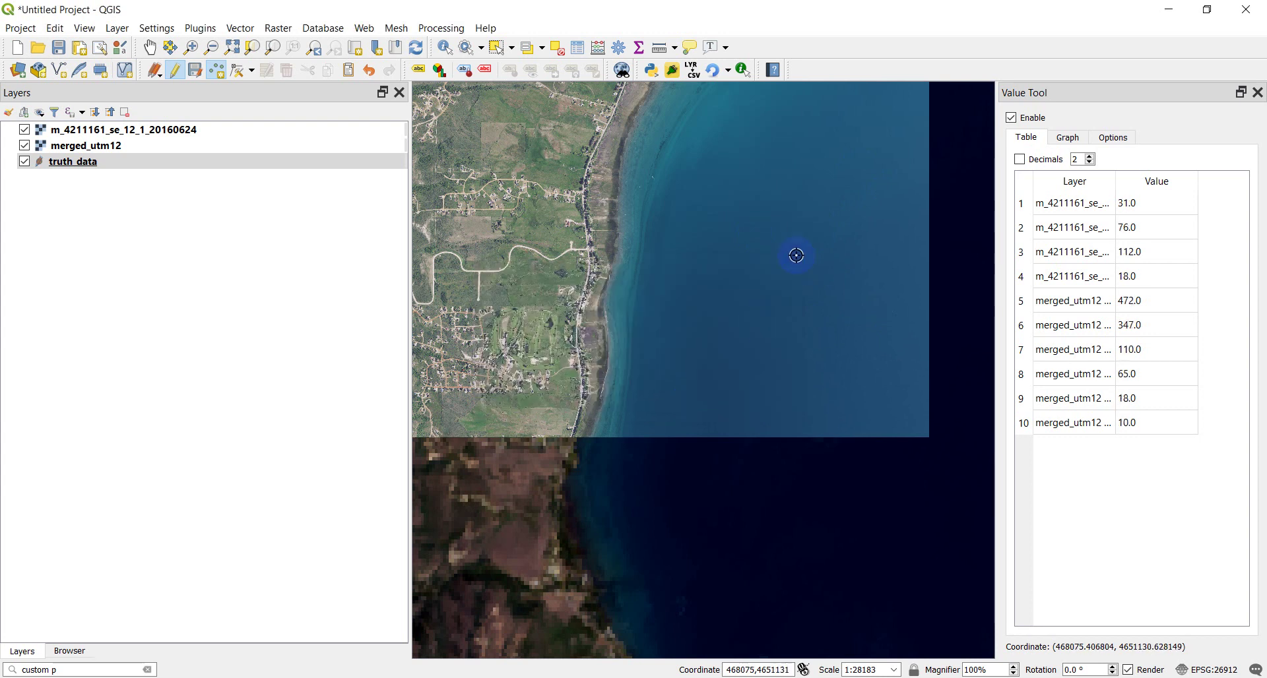
pyautogui.press('Up')
pyautogui.click(849, 281)
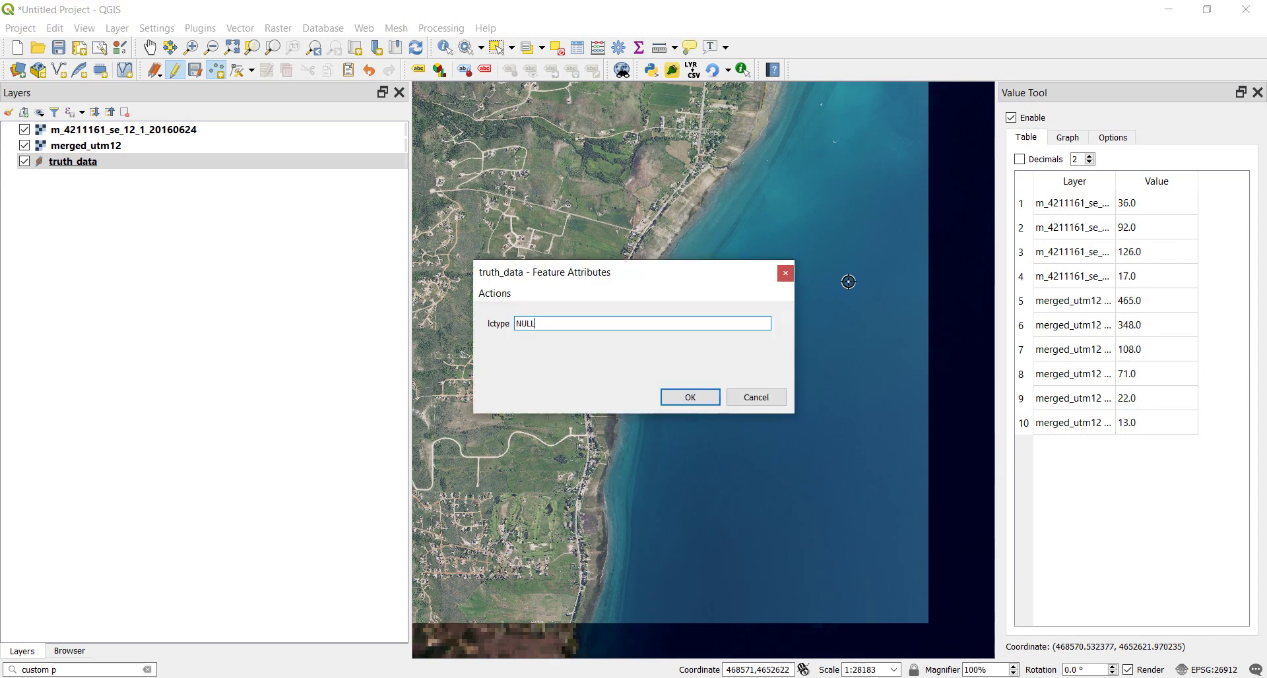
pyautogui.click(573, 325)
pyautogui.write('water')
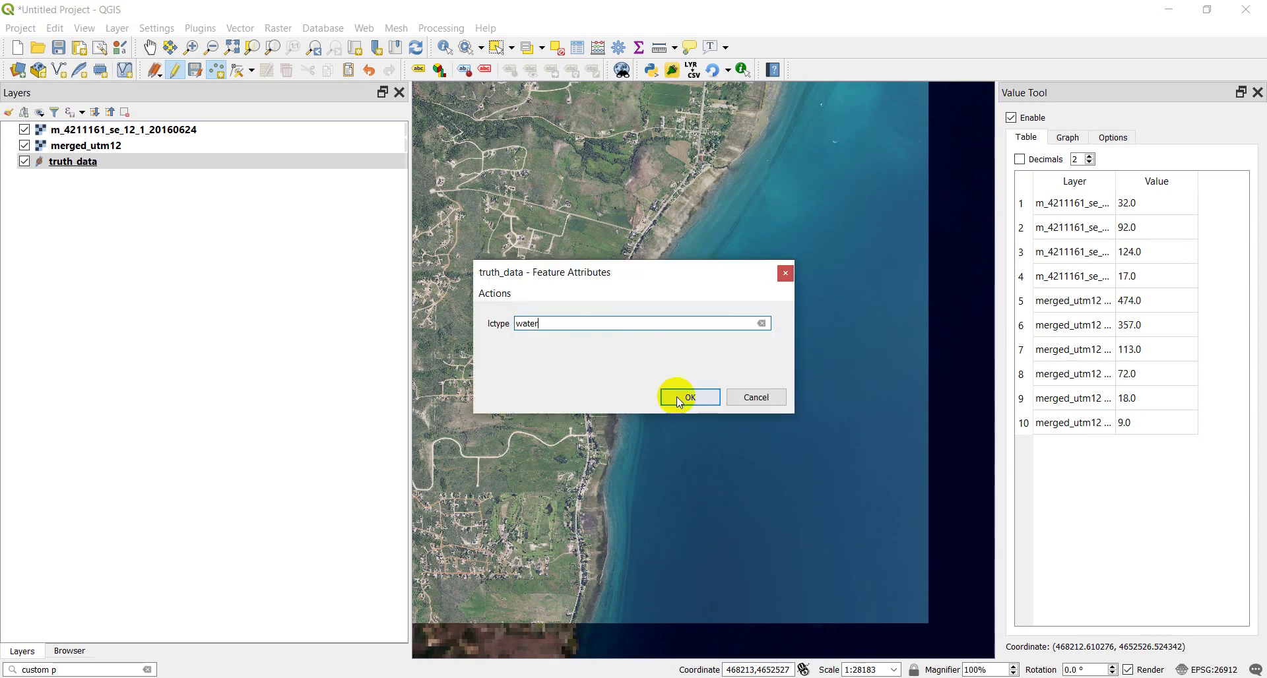
pyautogui.click(688, 396)
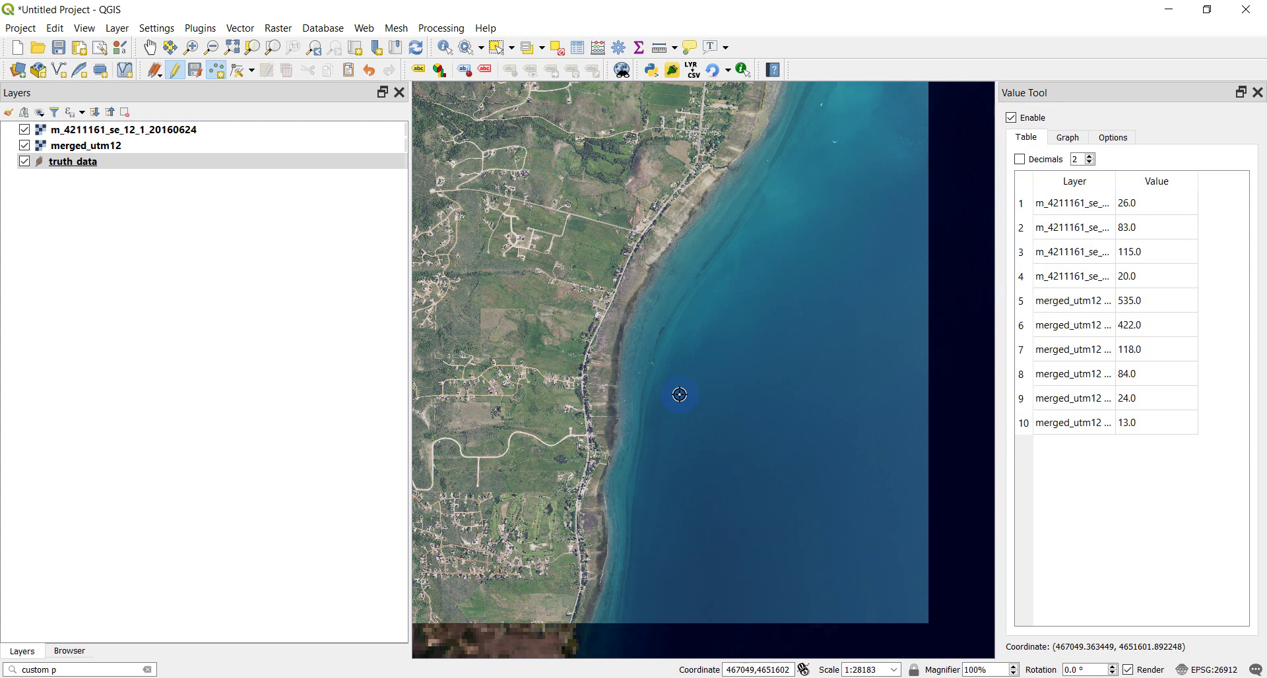
# - Save the truth_data edits, move the layer to the top, and pan west
pyautogui.click(196, 72)
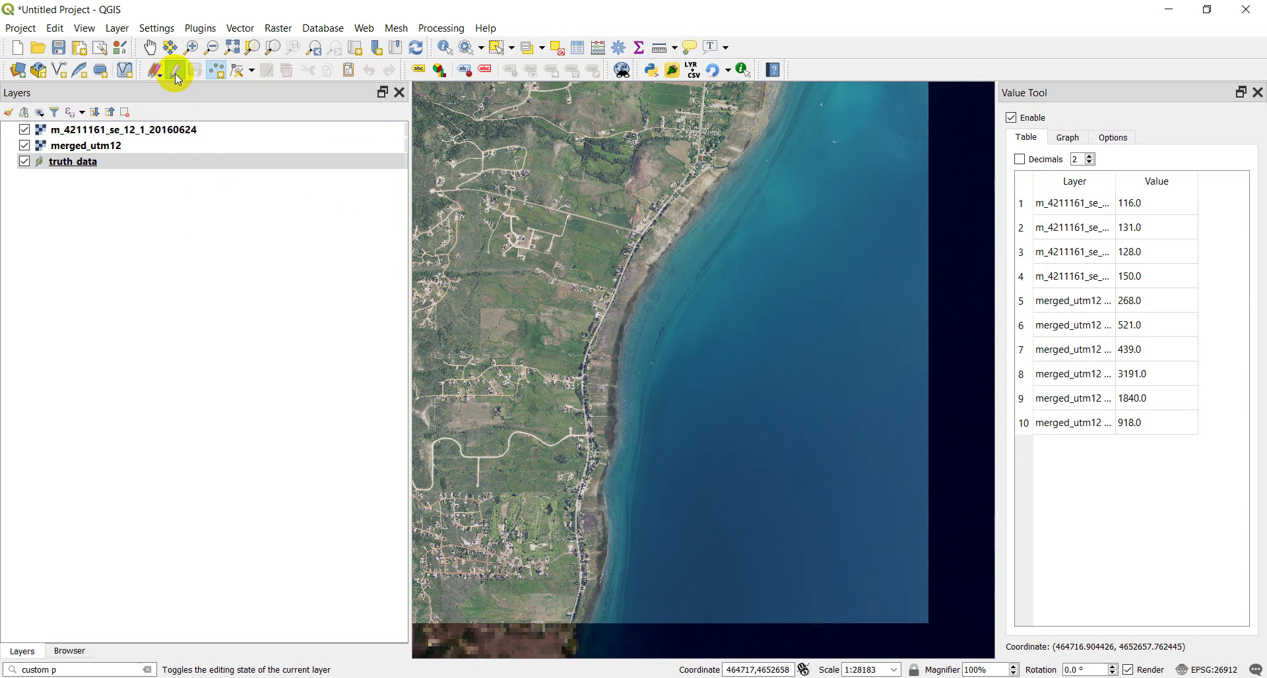
pyautogui.moveTo(80, 163); pyautogui.dragTo(88, 127)
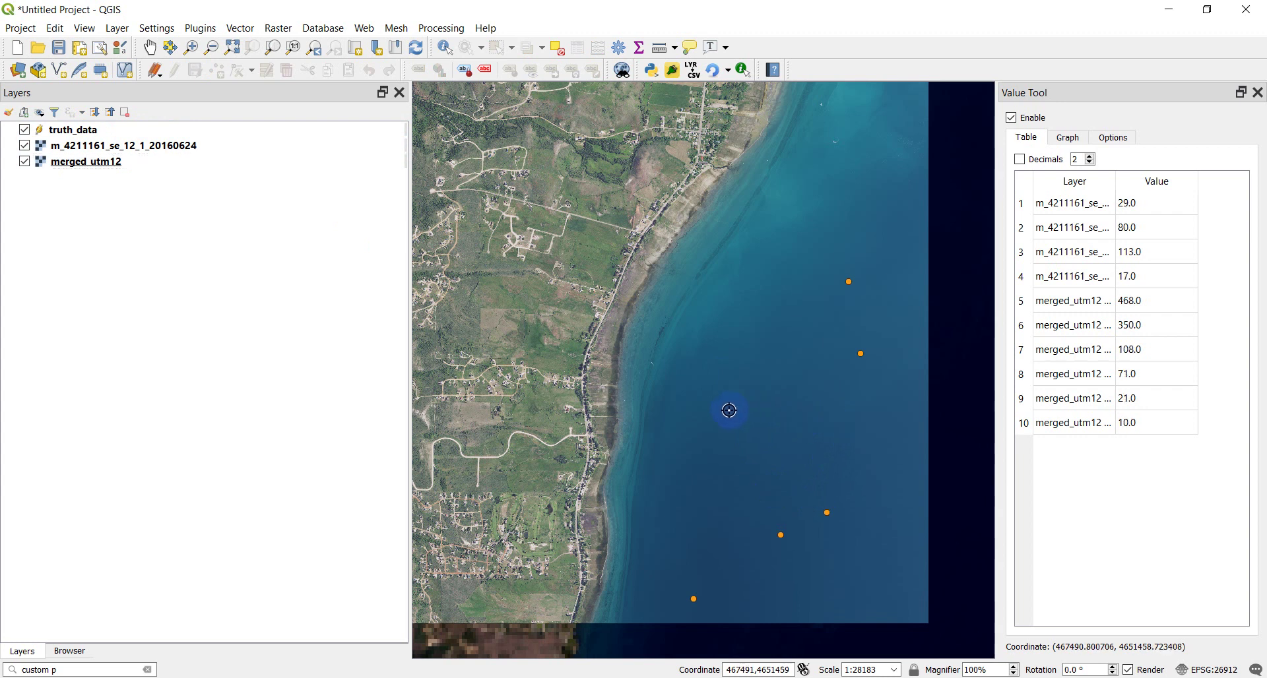
pyautogui.moveTo(727, 413); pyautogui.dragTo(905, 356)
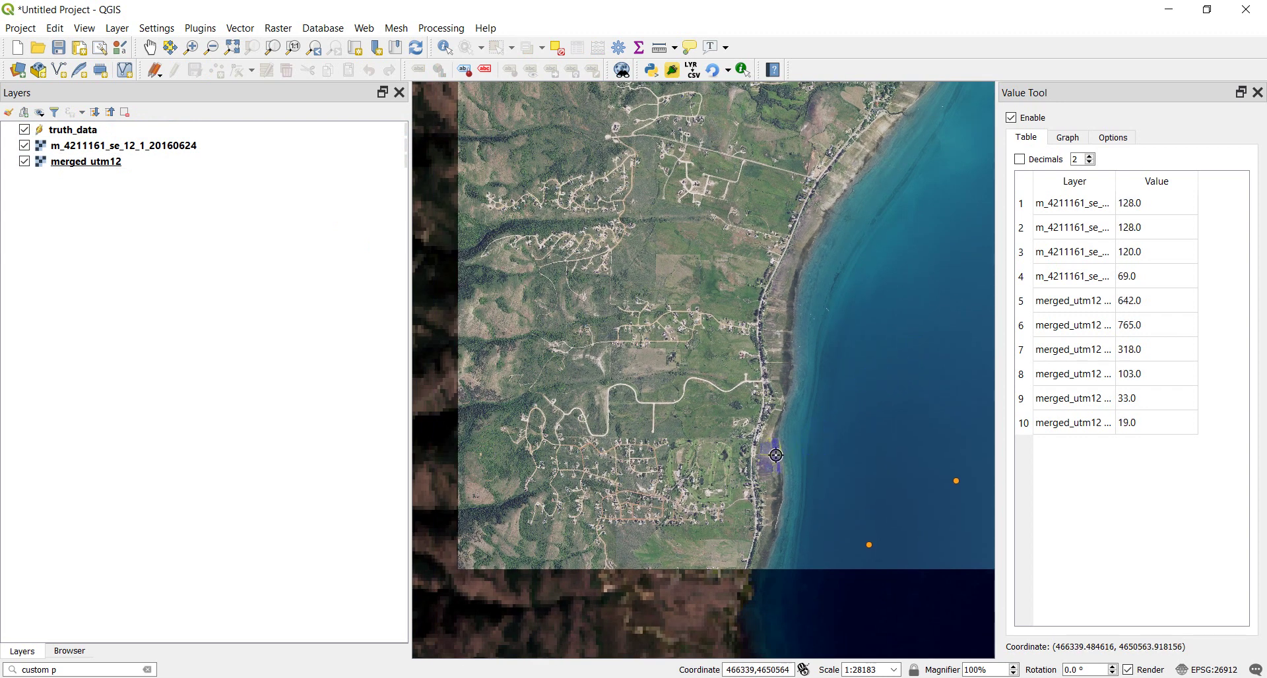
# - Zoom in on the western wooded hills and resume adding truth_data points
pyautogui.moveTo(495, 461); pyautogui.dragTo(648, 354)
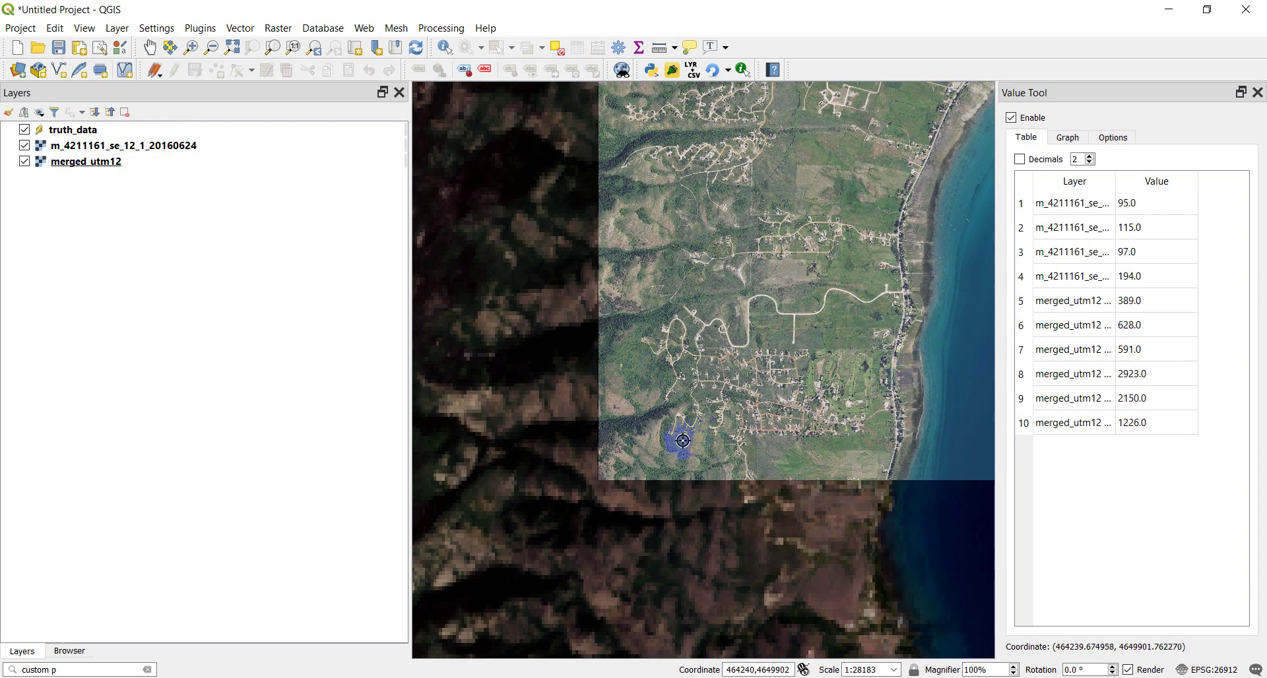
pyautogui.scroll(2, 646, 453)
pyautogui.scroll(1, 612, 367)
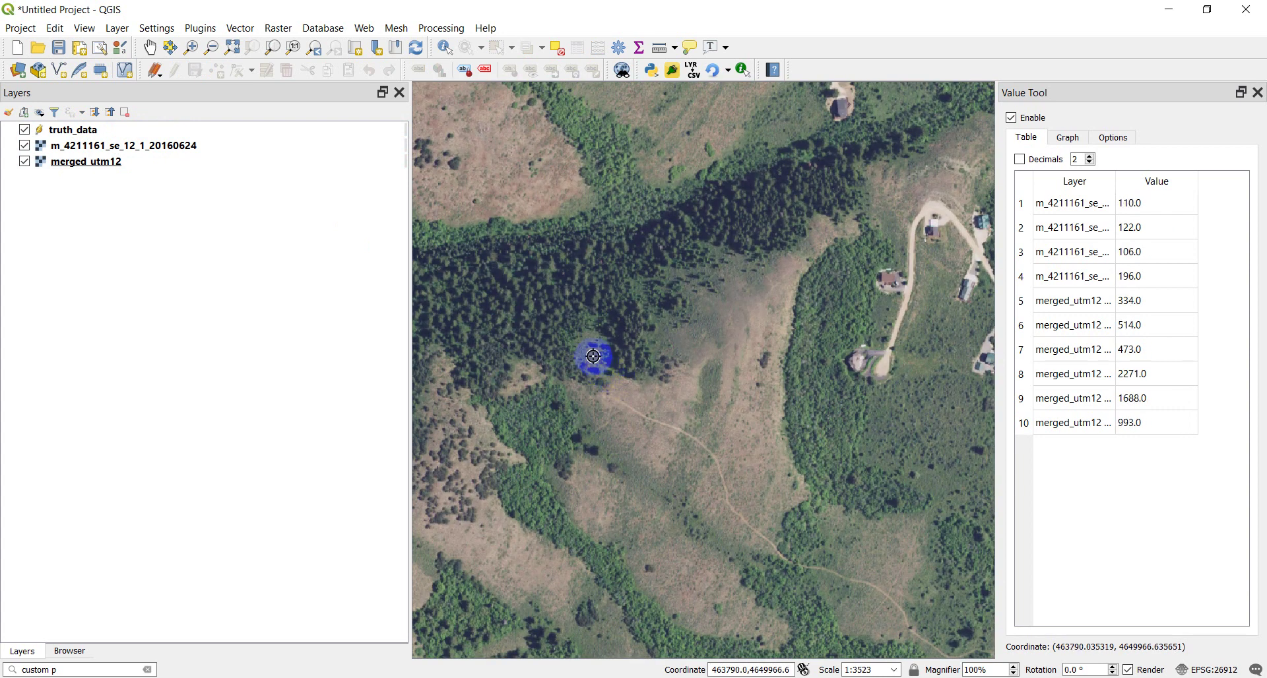
pyautogui.moveTo(537, 289); pyautogui.dragTo(707, 295)
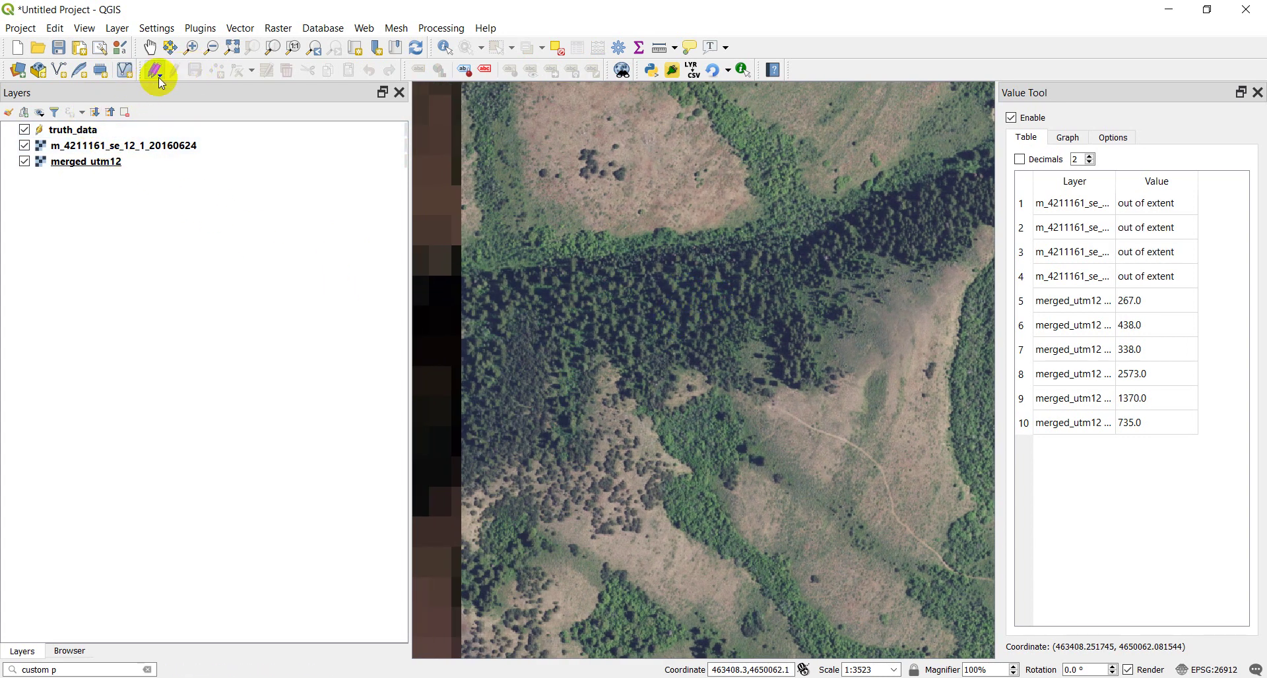
pyautogui.click(76, 132)
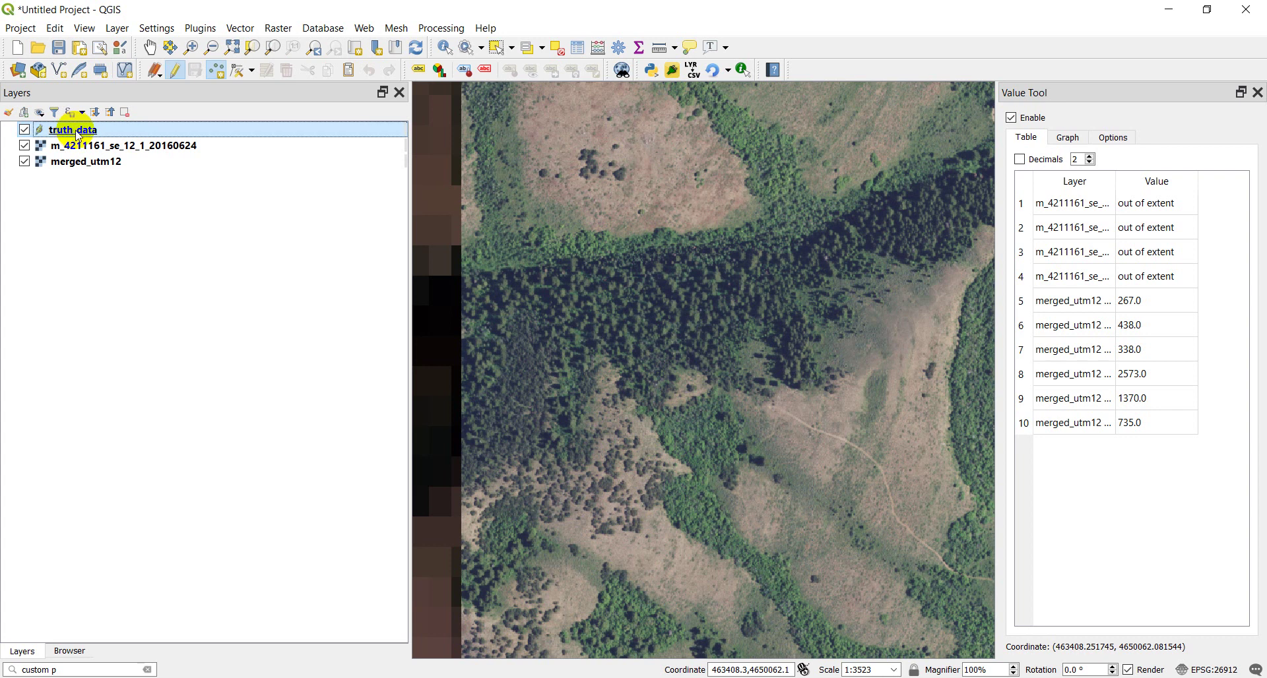
pyautogui.click(215, 68)
# - Add two points in the conifer stand with lctype conifer
pyautogui.click(624, 303)
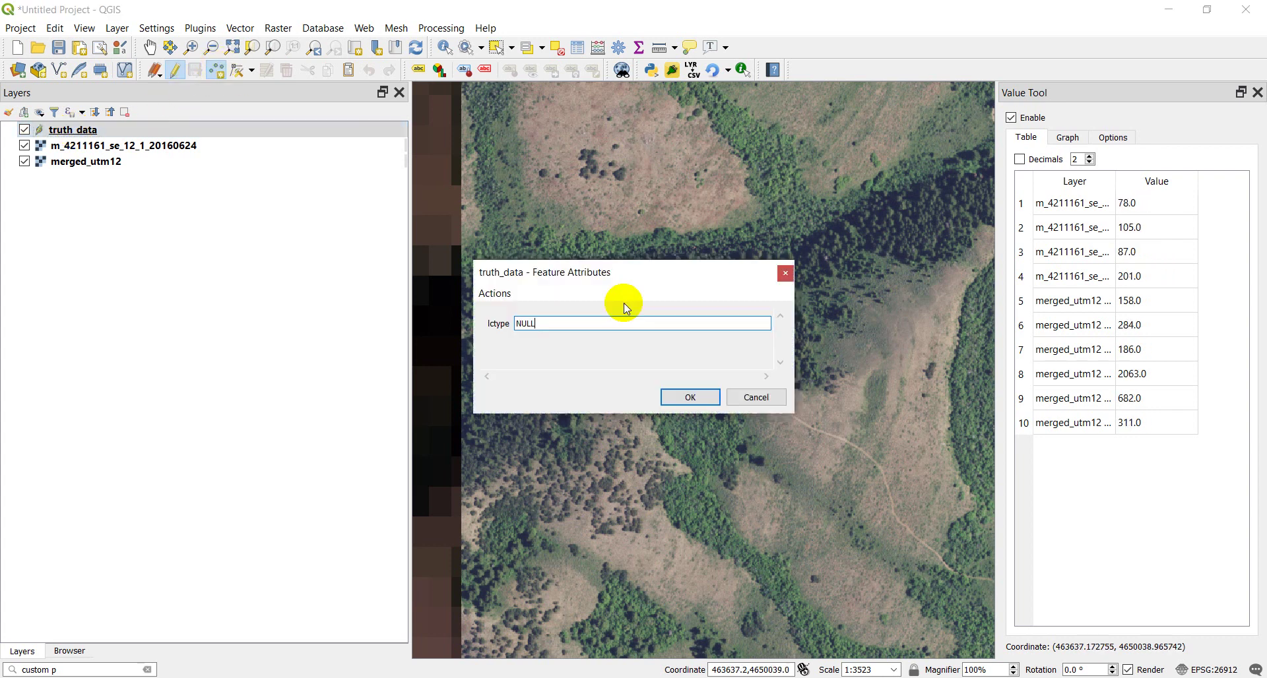
pyautogui.click(585, 325)
pyautogui.moveTo(586, 325); pyautogui.dragTo(481, 320)
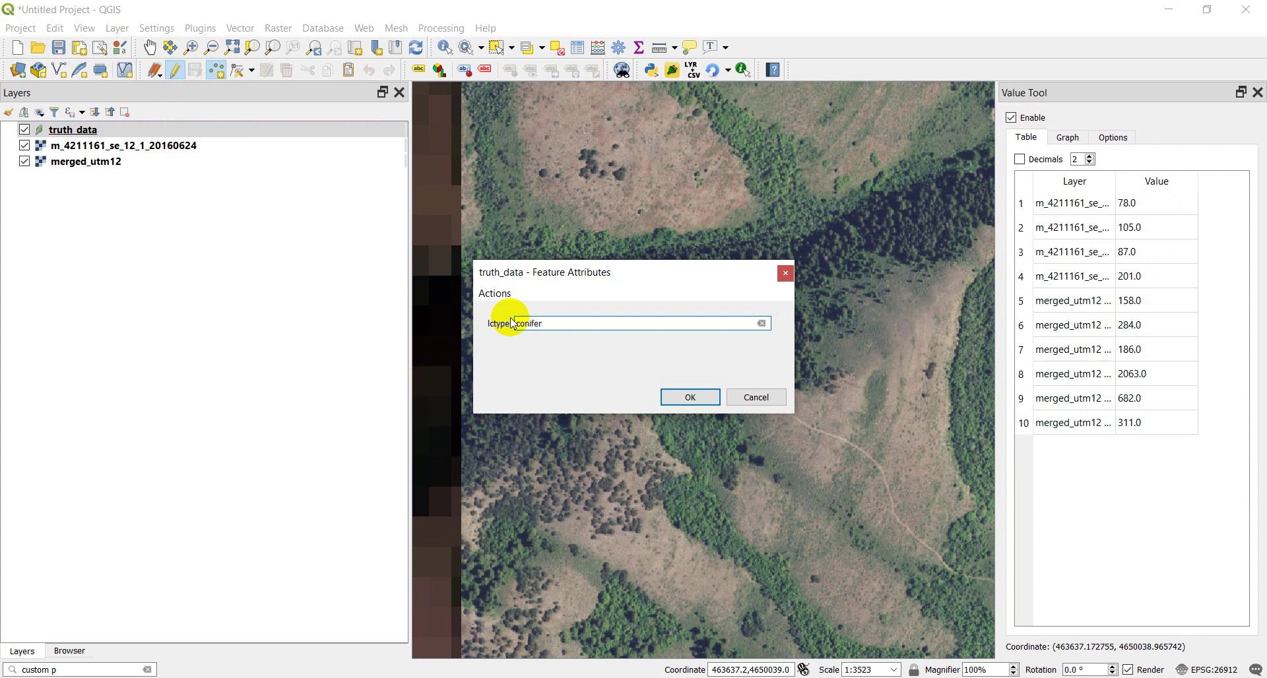
pyautogui.moveTo(545, 325); pyautogui.dragTo(508, 328)
pyautogui.hotkey('ctrl', 'c')
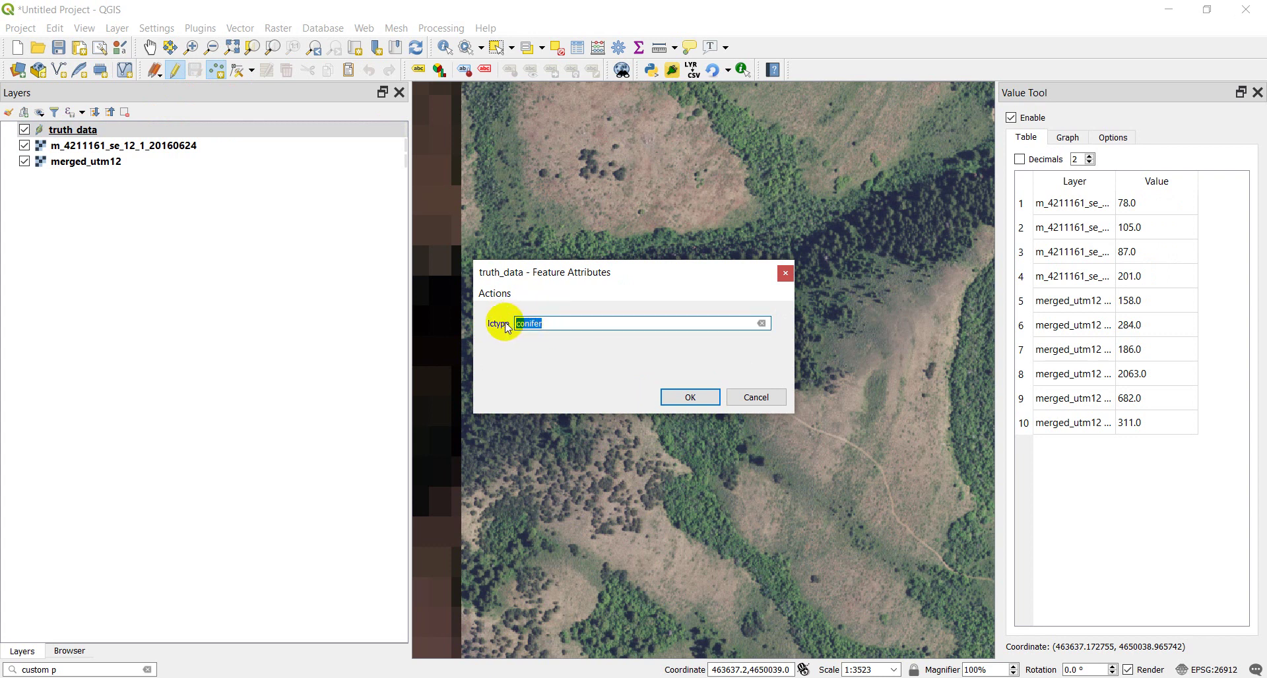
pyautogui.click(691, 398)
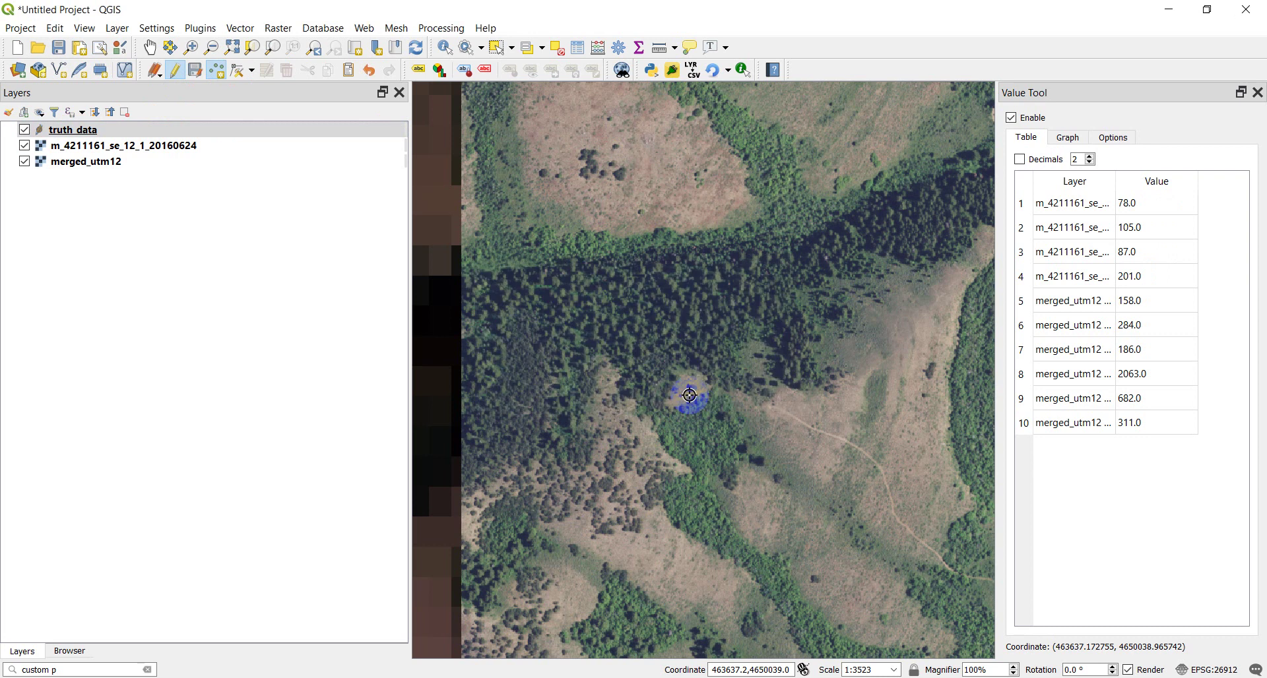
pyautogui.click(908, 217)
pyautogui.hotkey('ctrl', 'v')
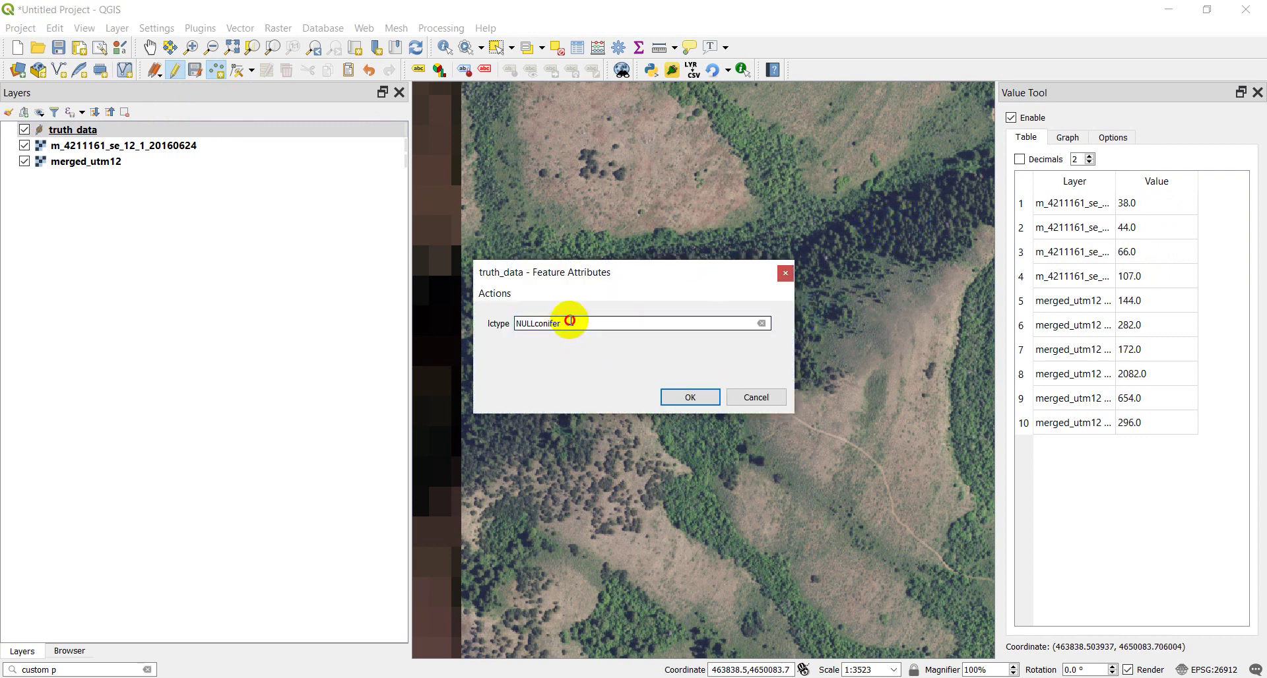
pyautogui.moveTo(566, 322); pyautogui.dragTo(467, 321)
pyautogui.hotkey('ctrl', 'v')
pyautogui.click(686, 396)
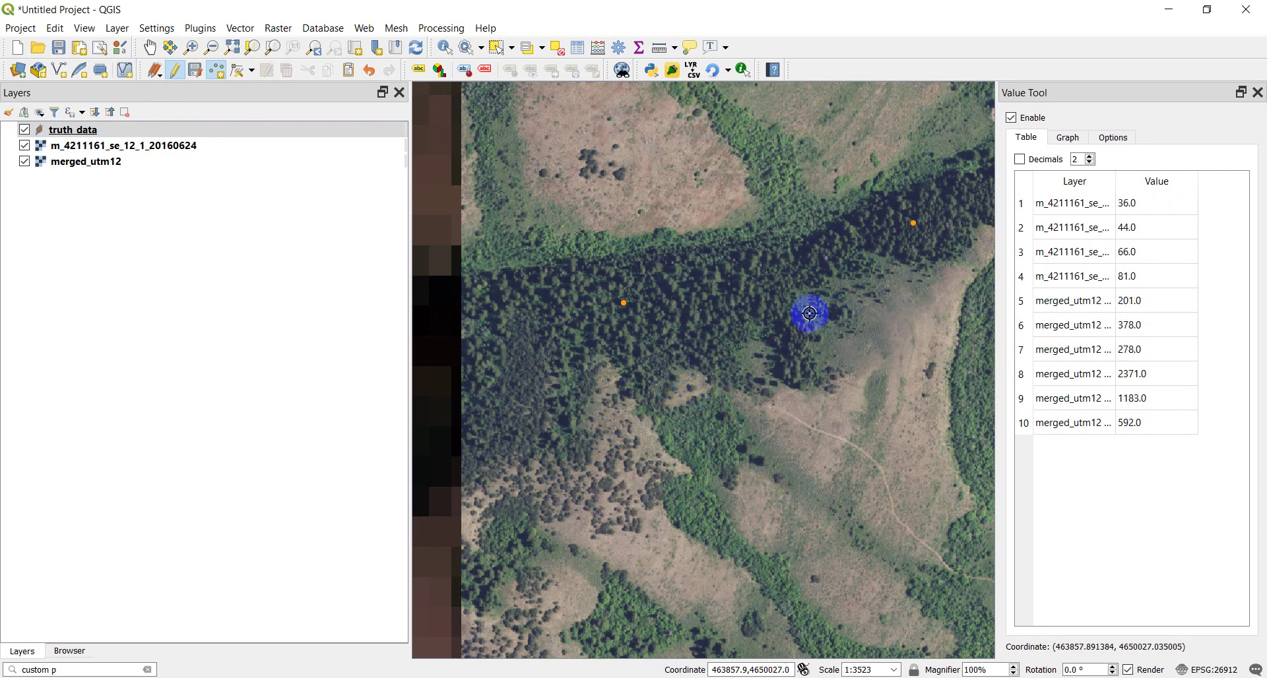
# - Add two more conifer points in the dark stand, then pan north
pyautogui.click(744, 302)
pyautogui.moveTo(582, 328); pyautogui.dragTo(480, 326)
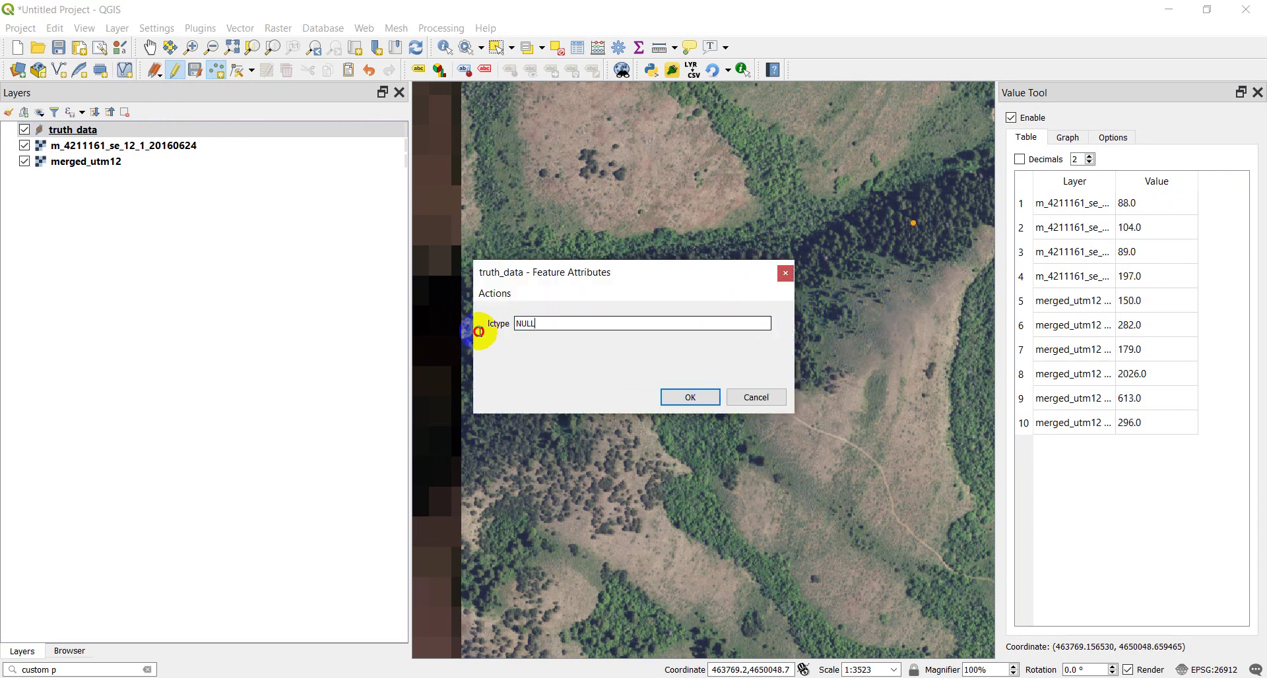
pyautogui.hotkey('ctrl', 'v')
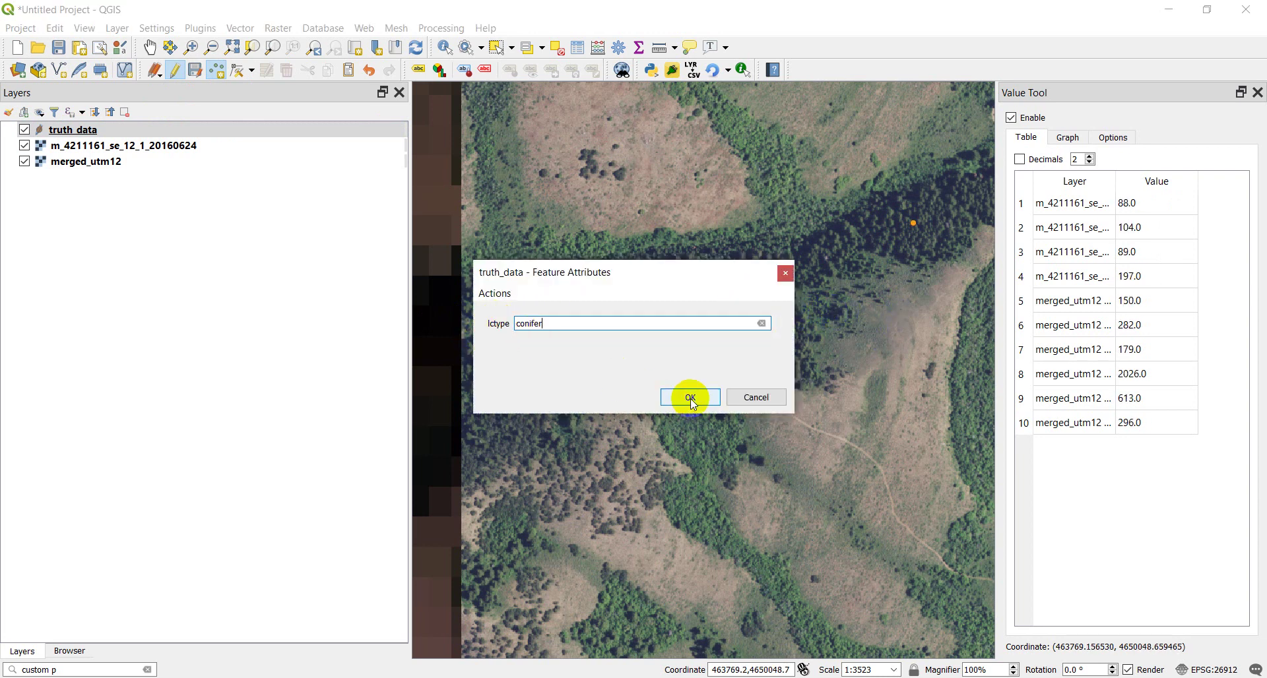
pyautogui.click(690, 397)
pyautogui.scroll(-1, 683, 375)
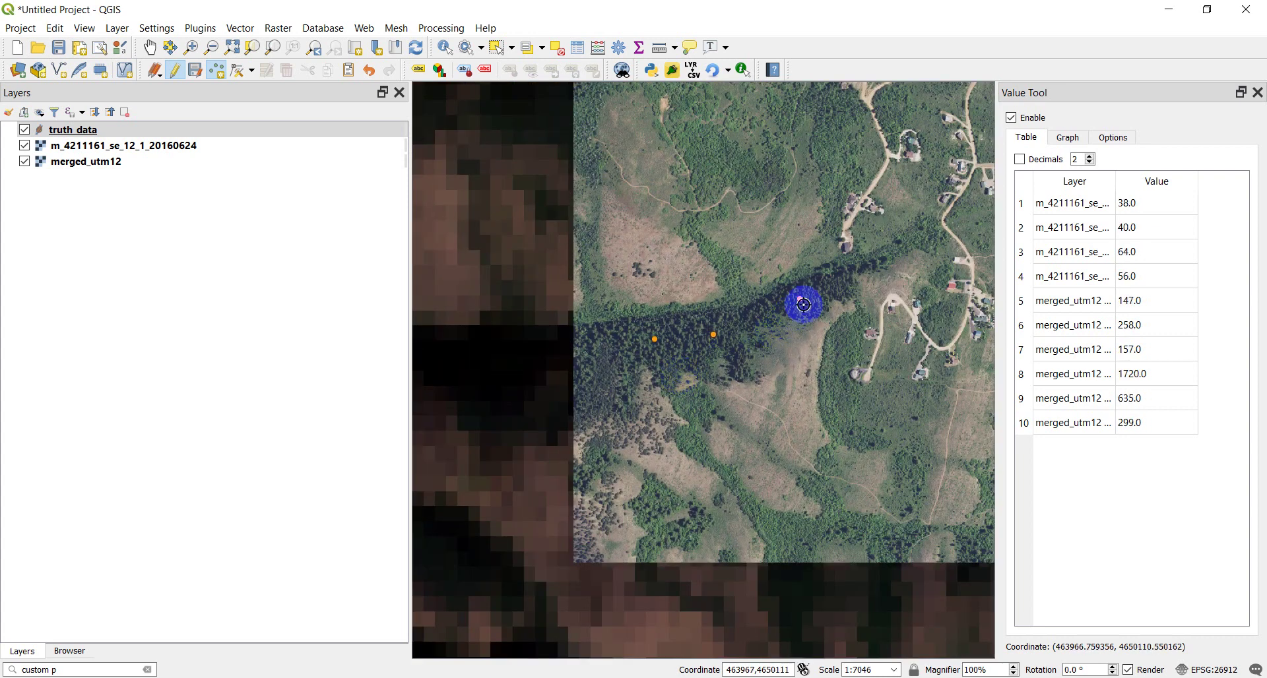
pyautogui.click(828, 285)
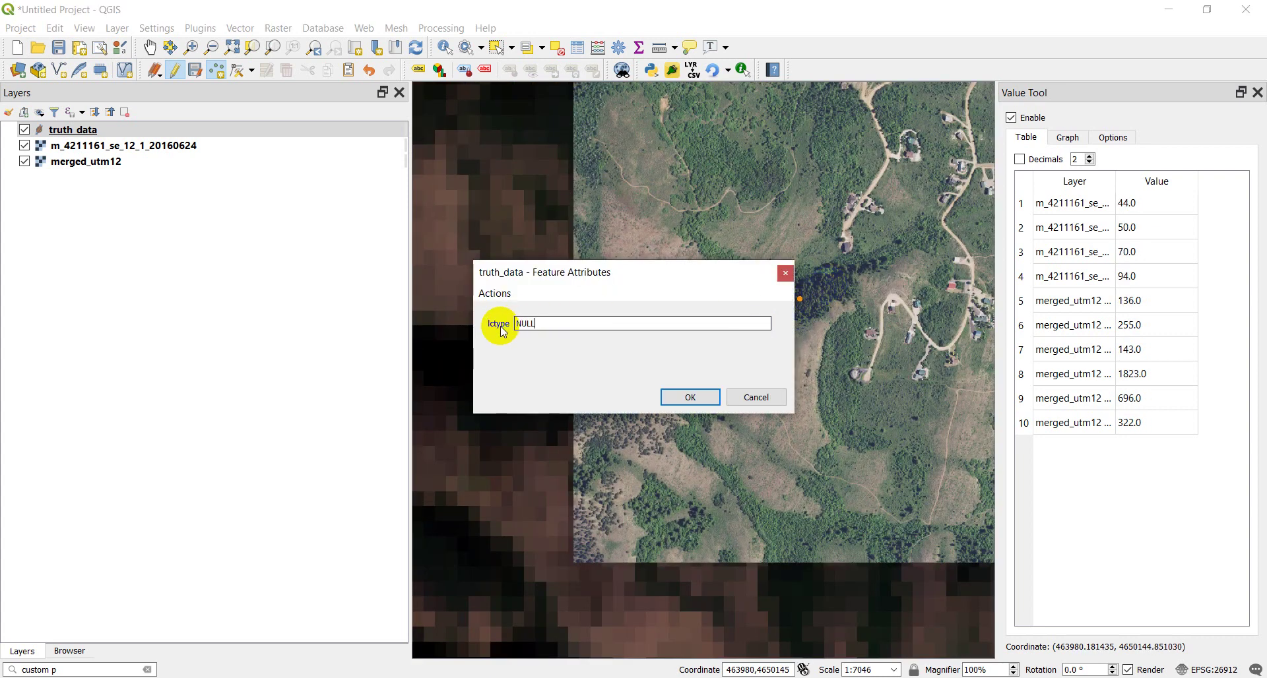
pyautogui.hotkey('ctrl', 'v')
pyautogui.moveTo(568, 324); pyautogui.dragTo(487, 311)
pyautogui.hotkey('ctrl', 'v')
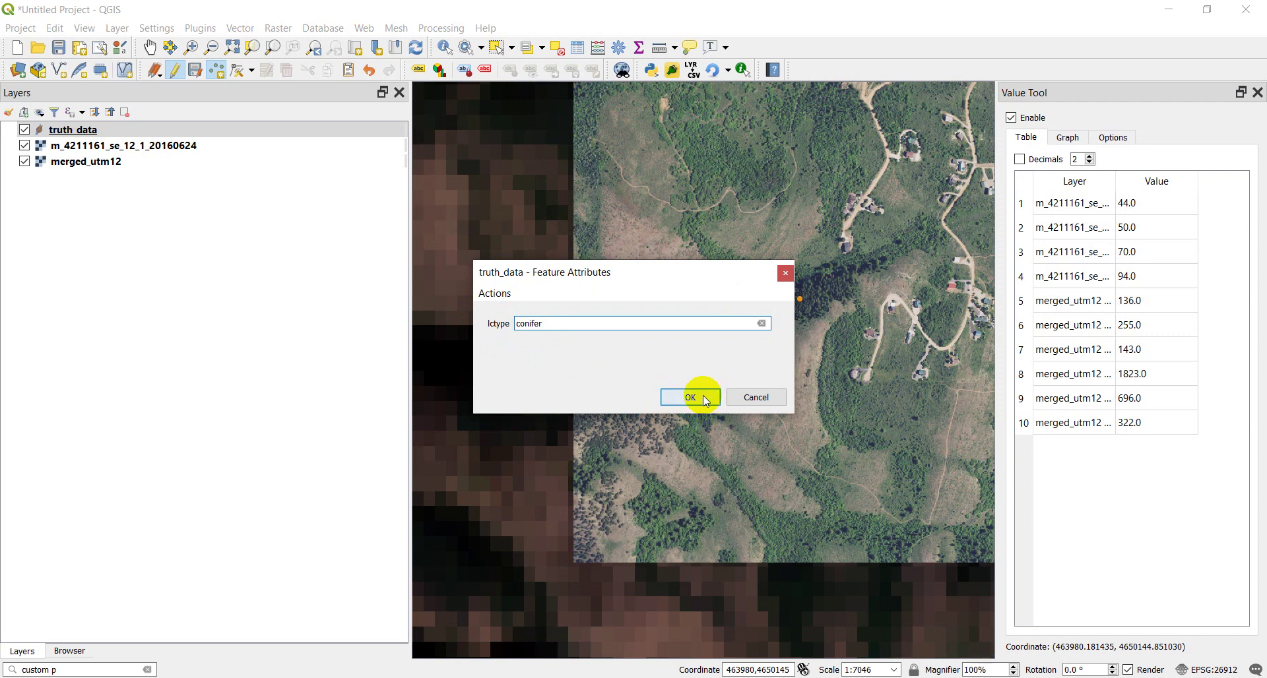
pyautogui.click(690, 397)
pyautogui.press('Up')
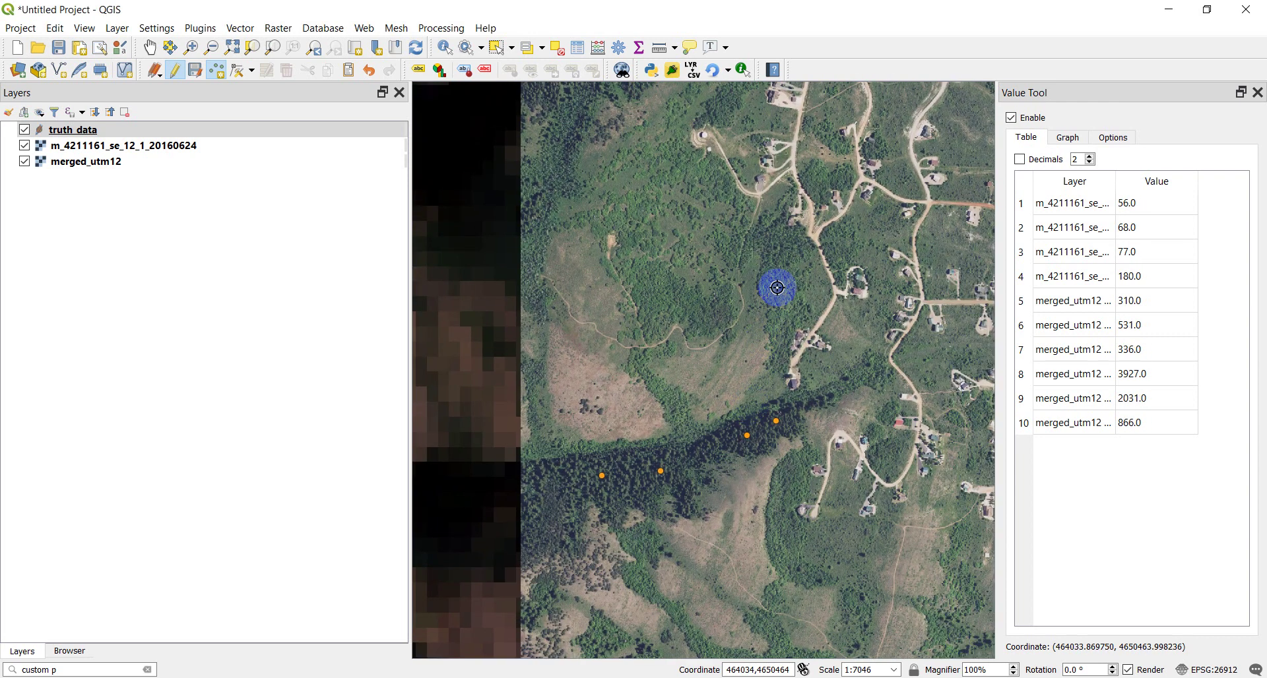
pyautogui.press('Up')
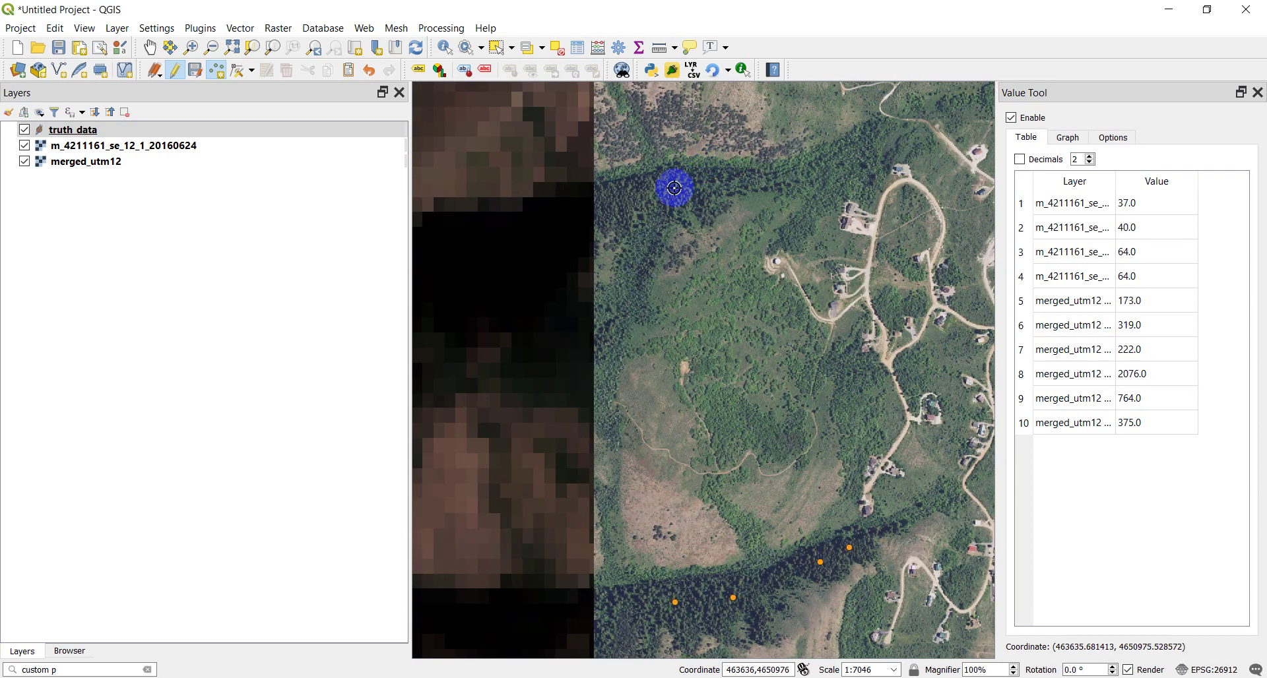
# - Add three truth_data points along the northern dark forest edge
pyautogui.scroll(1, 669, 189)
pyautogui.click(590, 199)
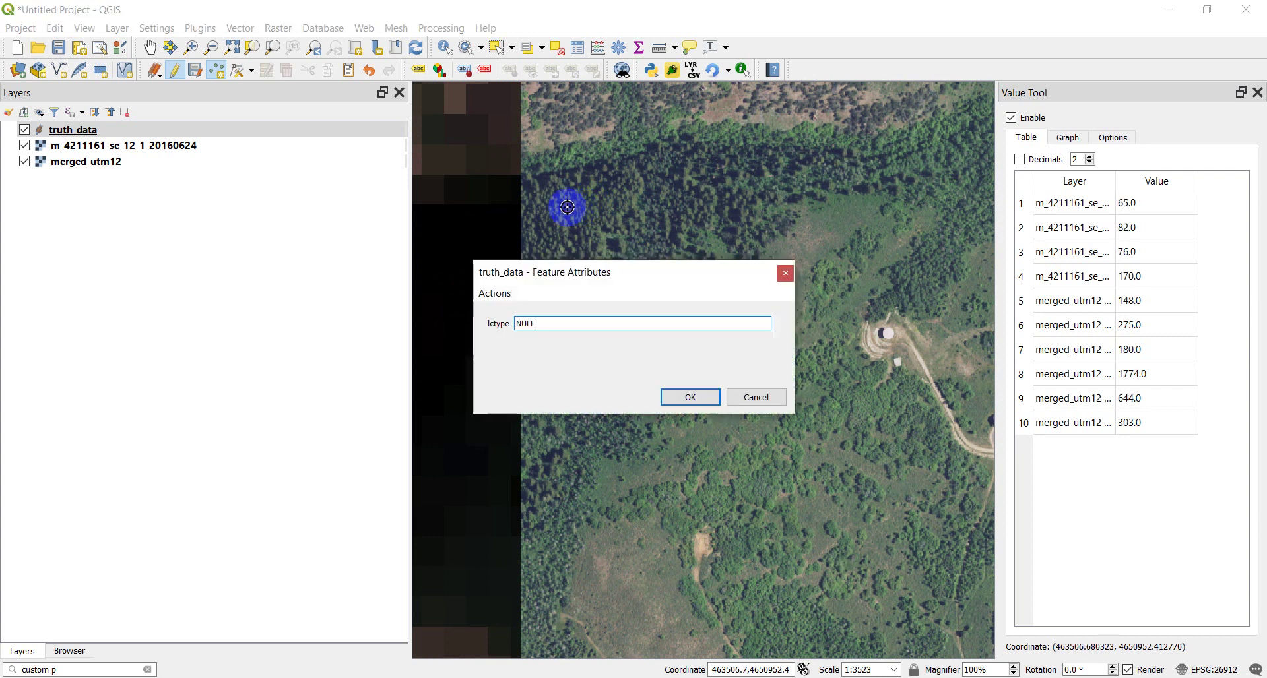
pyautogui.write('pasture')
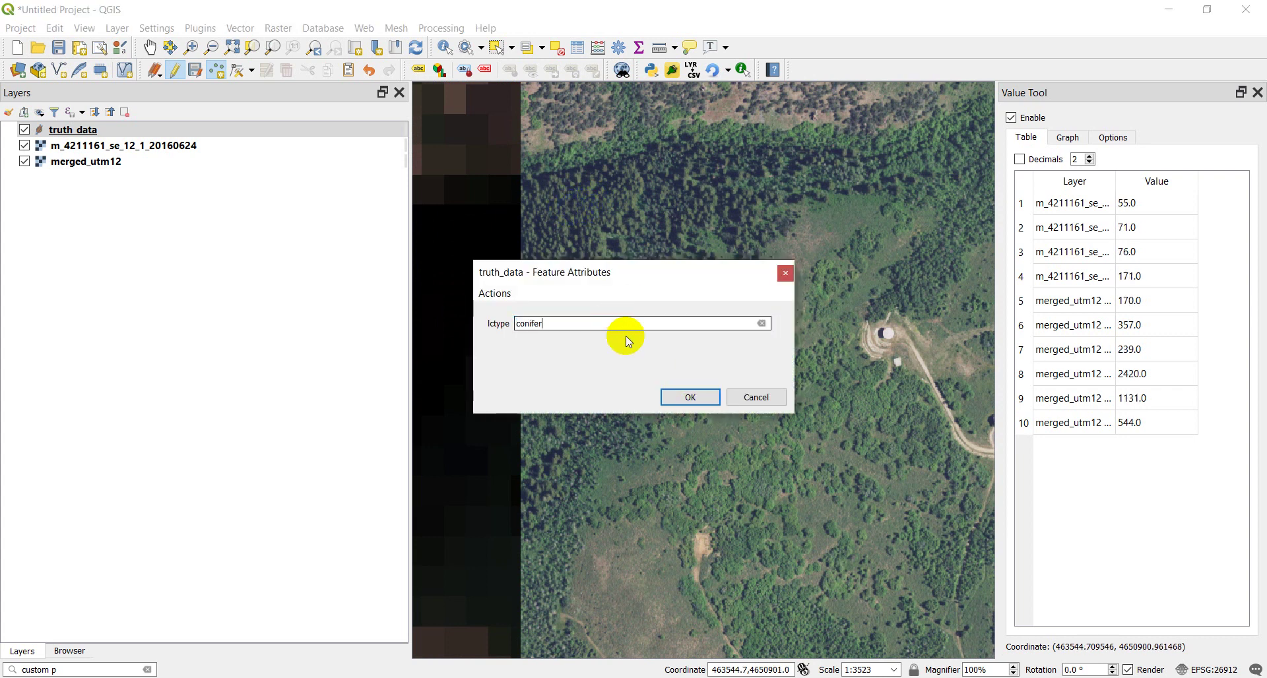
pyautogui.click(686, 396)
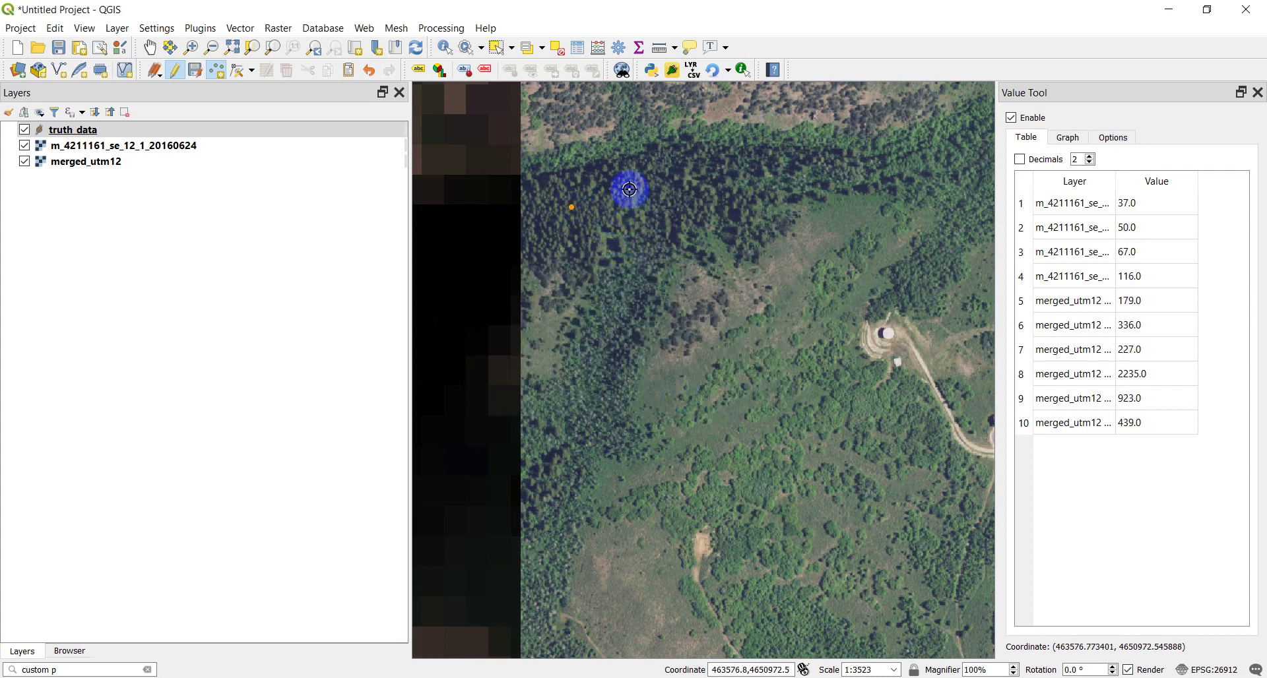
pyautogui.click(648, 215)
pyautogui.click(655, 328)
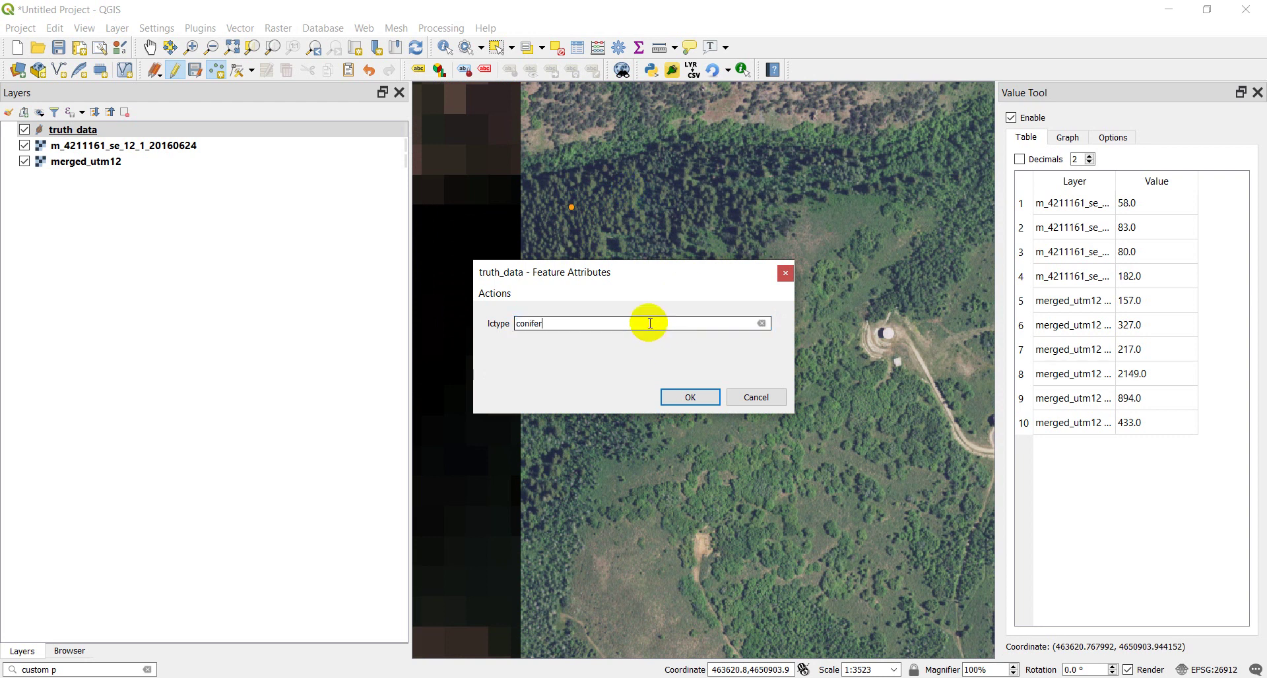
pyautogui.click(691, 397)
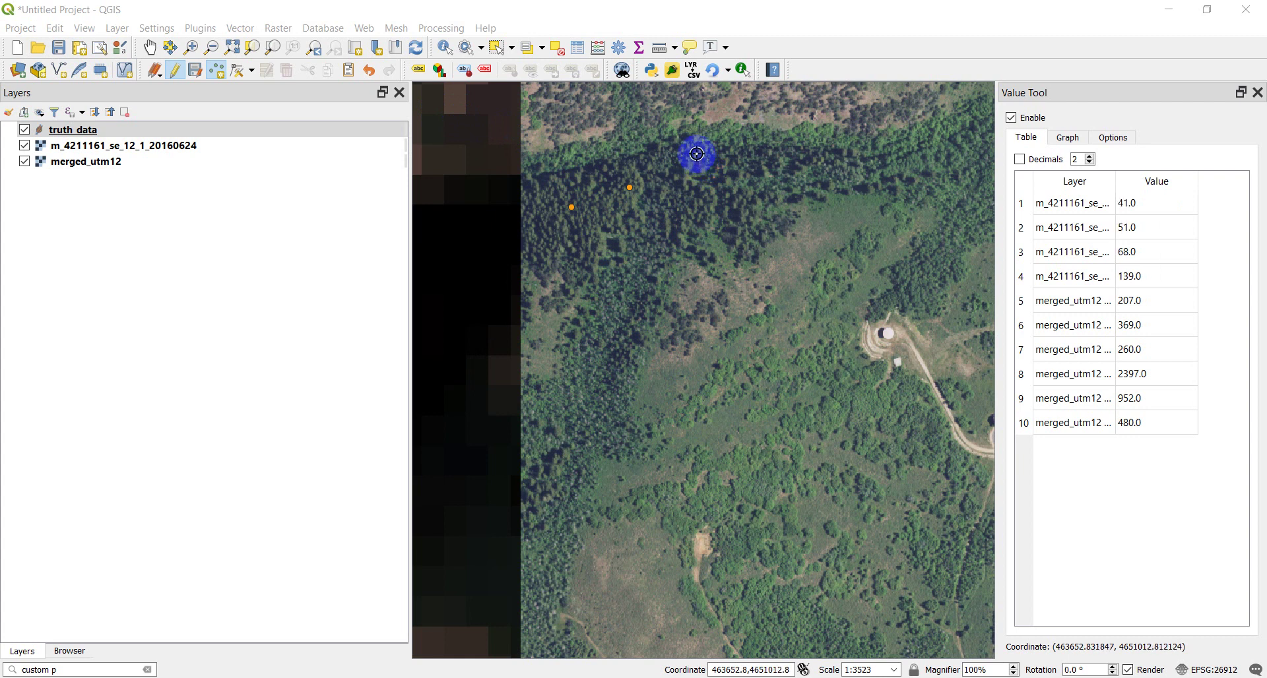
pyautogui.click(697, 161)
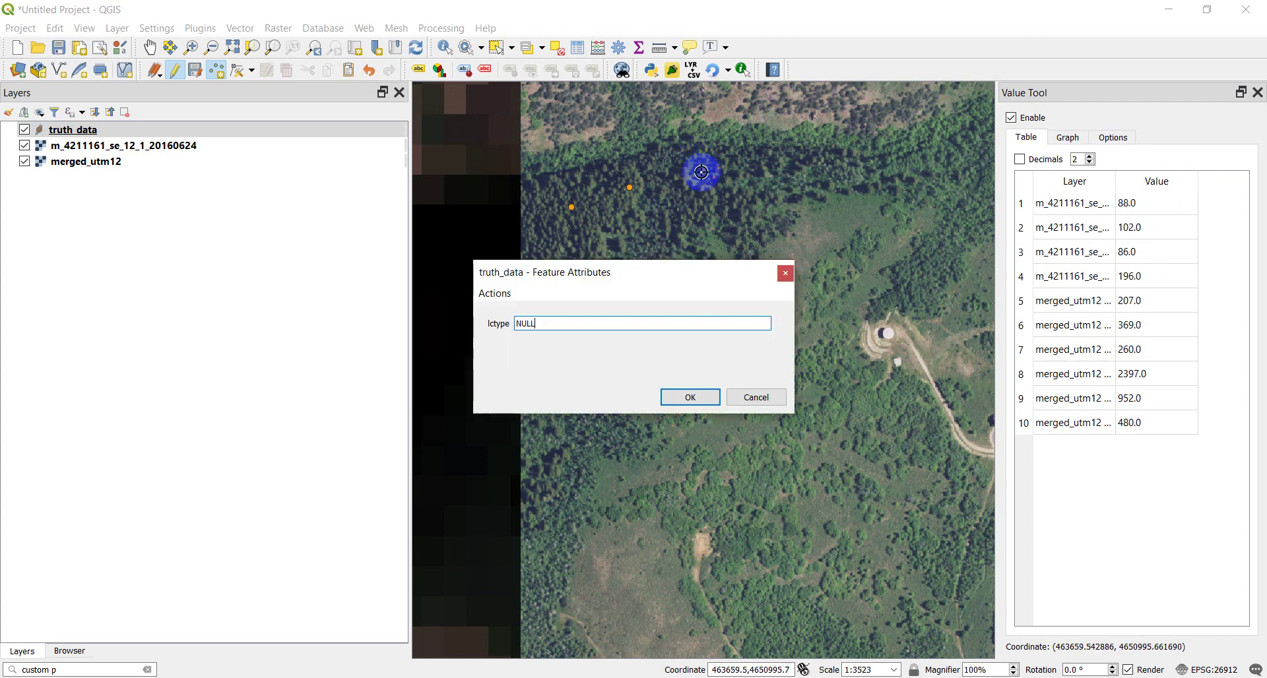
pyautogui.write('conifer')
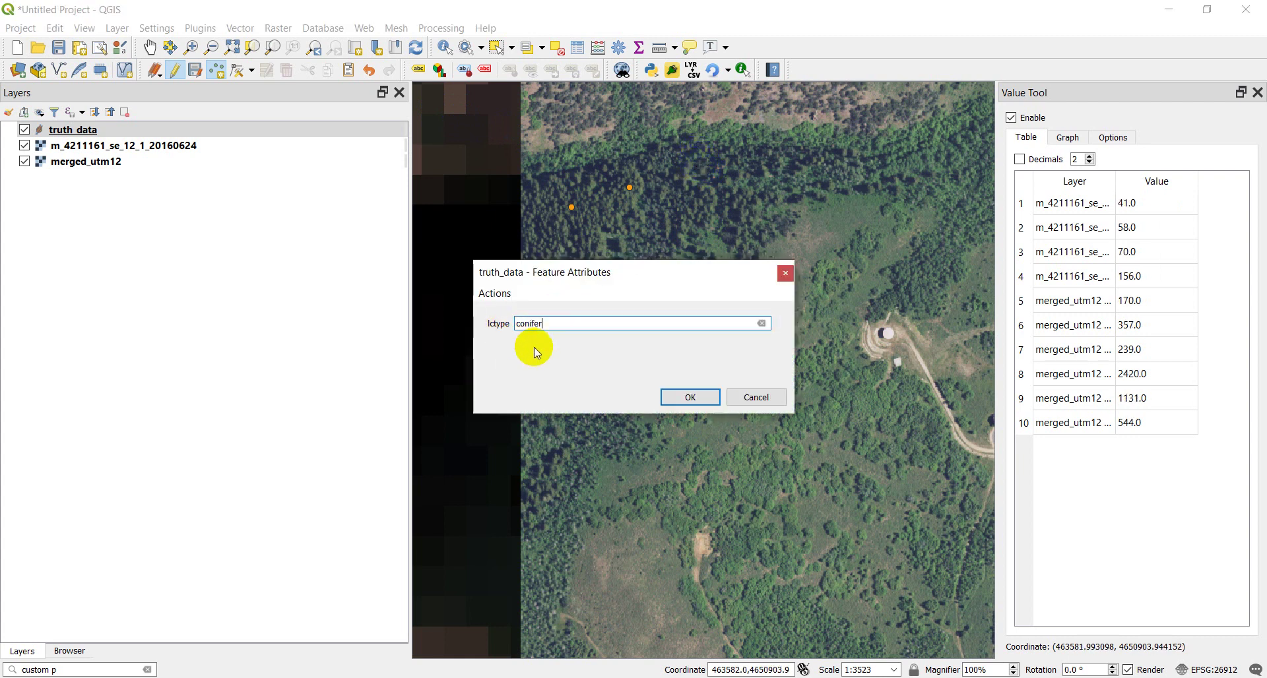
pyautogui.click(688, 396)
# - Move to the forest near the road and add two conifer points there
pyautogui.scroll(-1, 795, 236)
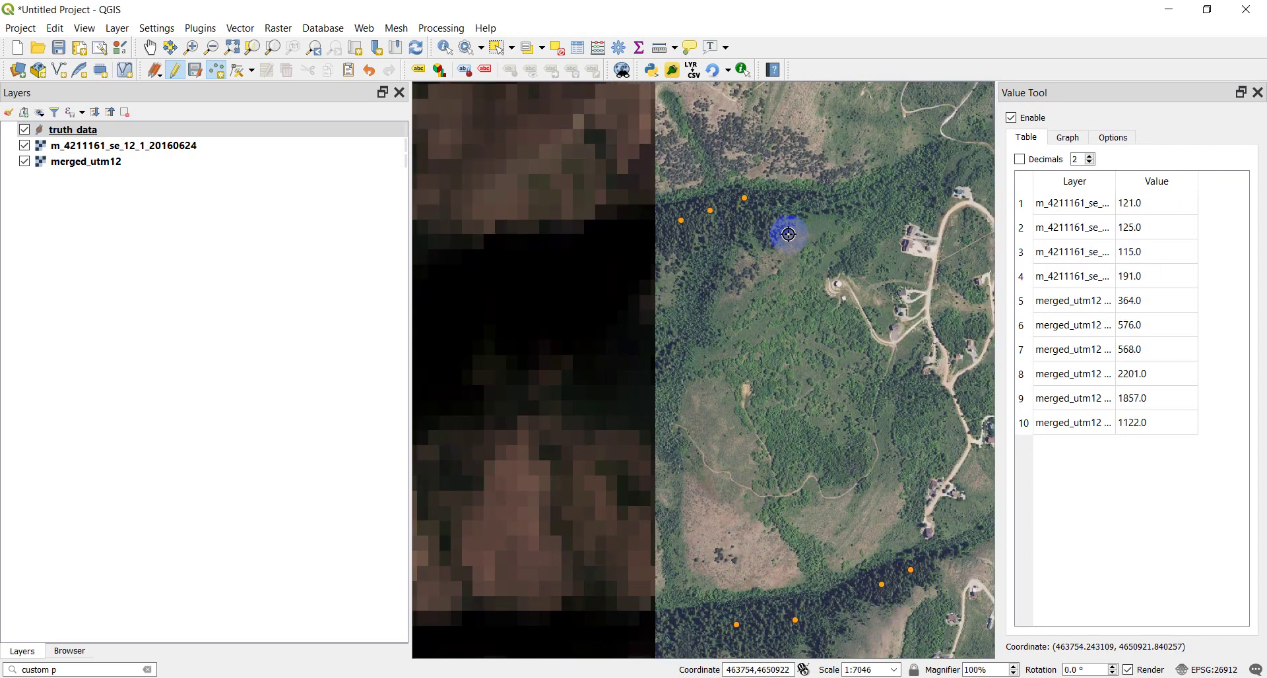
pyautogui.scroll(-1, 785, 238)
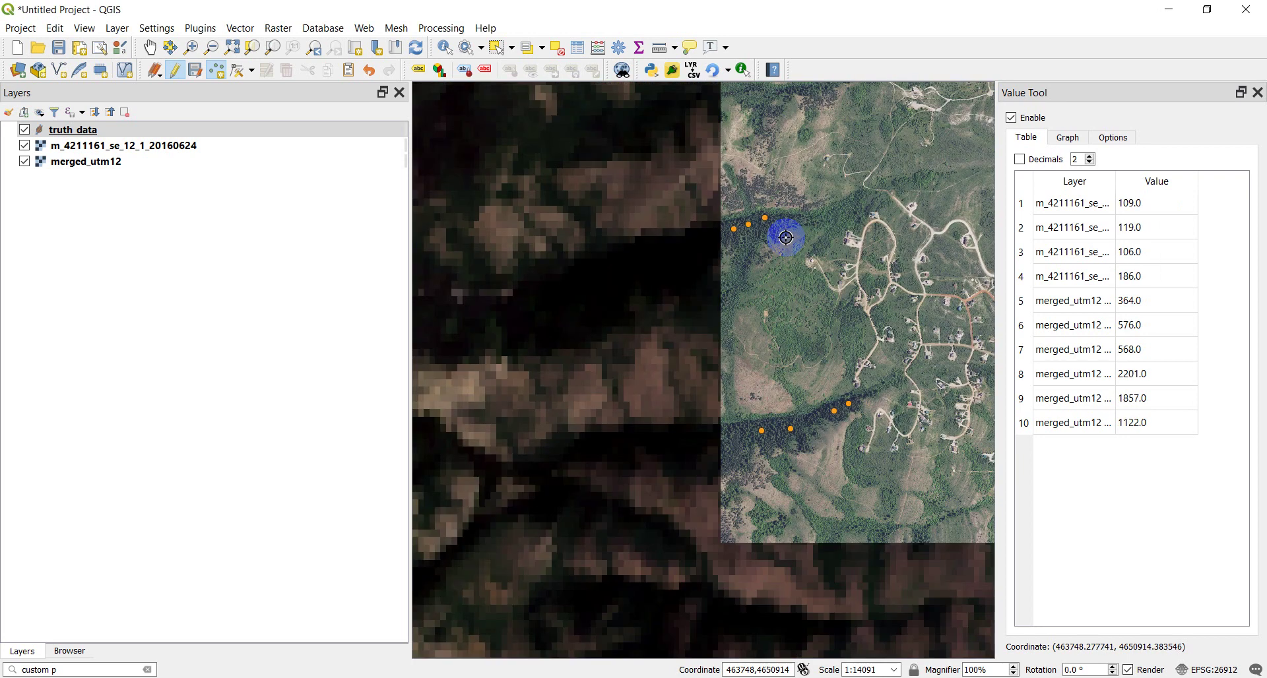
pyautogui.moveTo(766, 172); pyautogui.dragTo(679, 599)
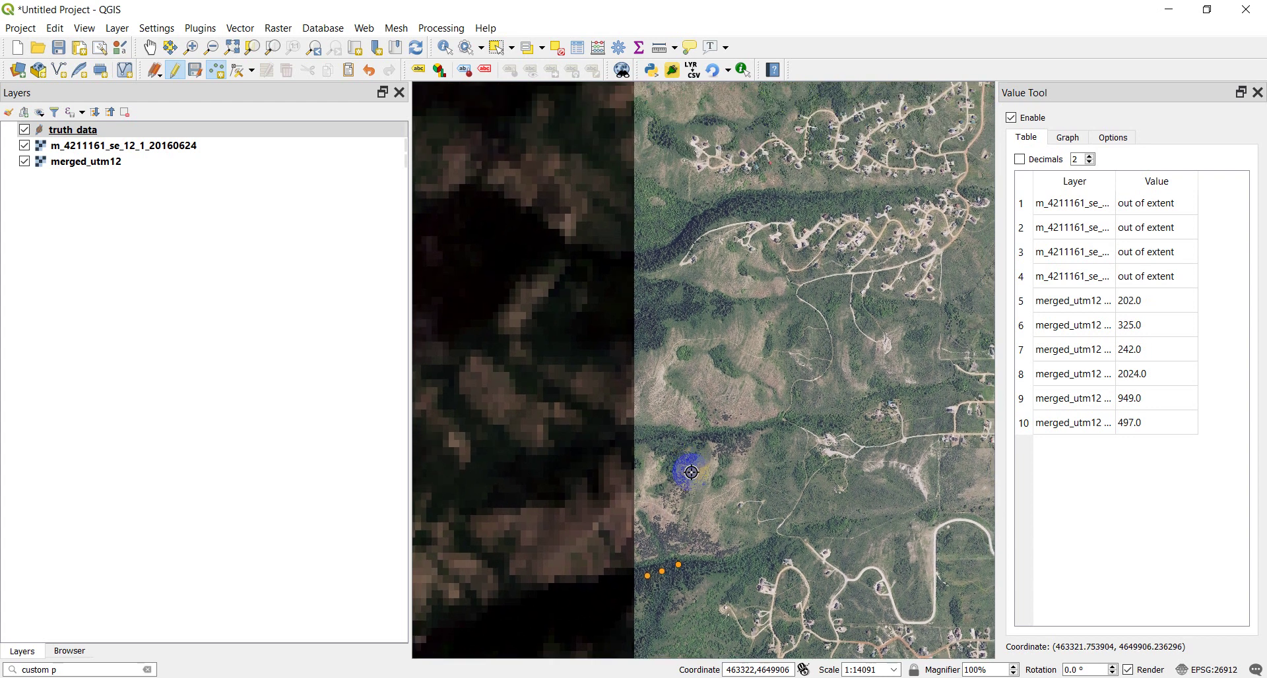
pyautogui.scroll(1, 676, 284)
pyautogui.scroll(1, 676, 284)
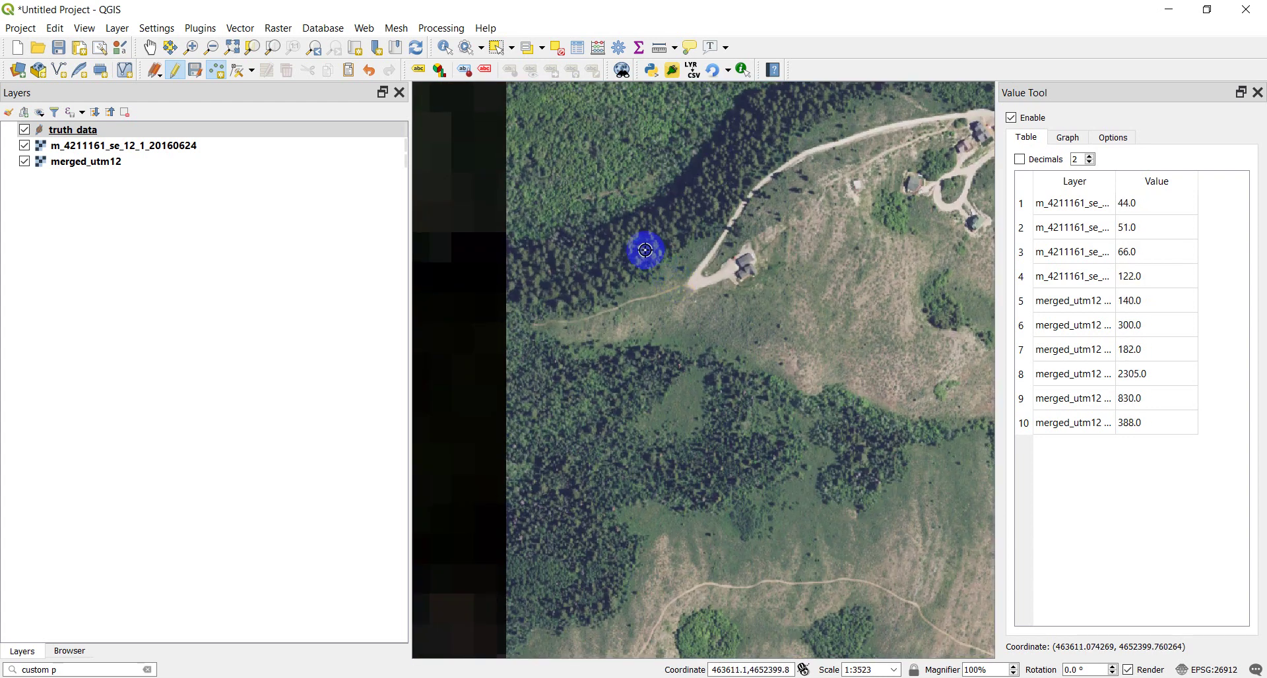
pyautogui.click(630, 245)
pyautogui.click(558, 322)
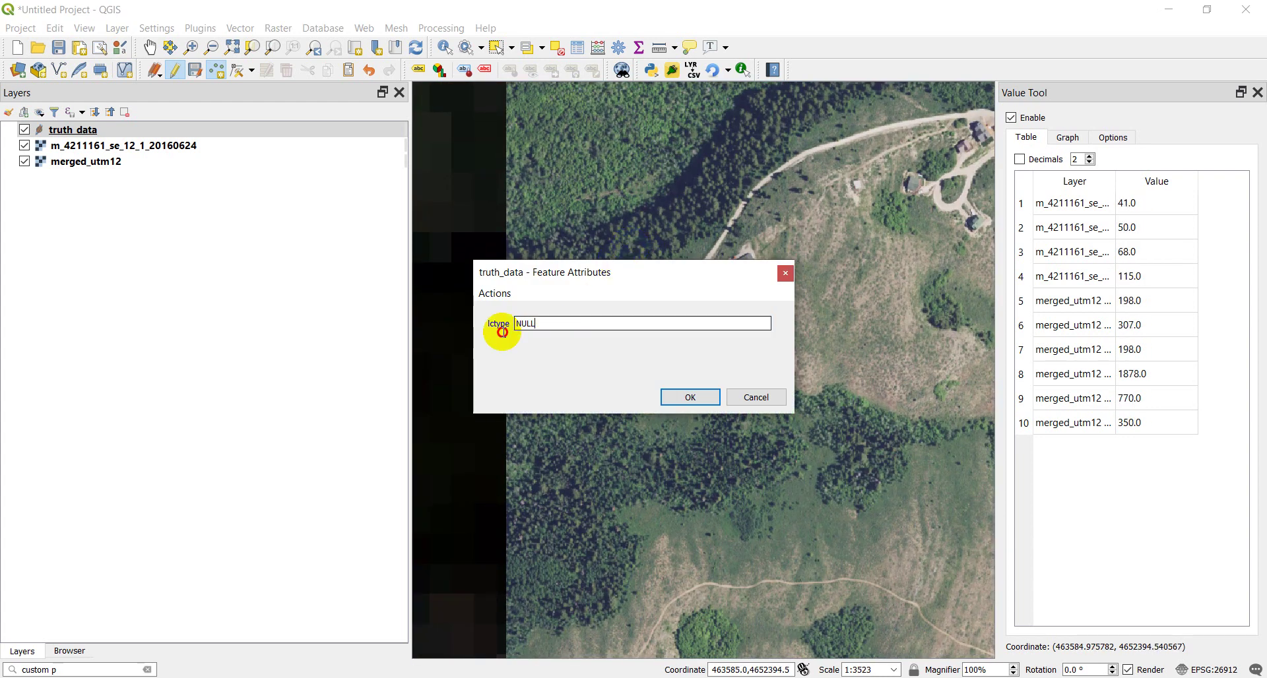
pyautogui.write('conifer')
pyautogui.click(691, 396)
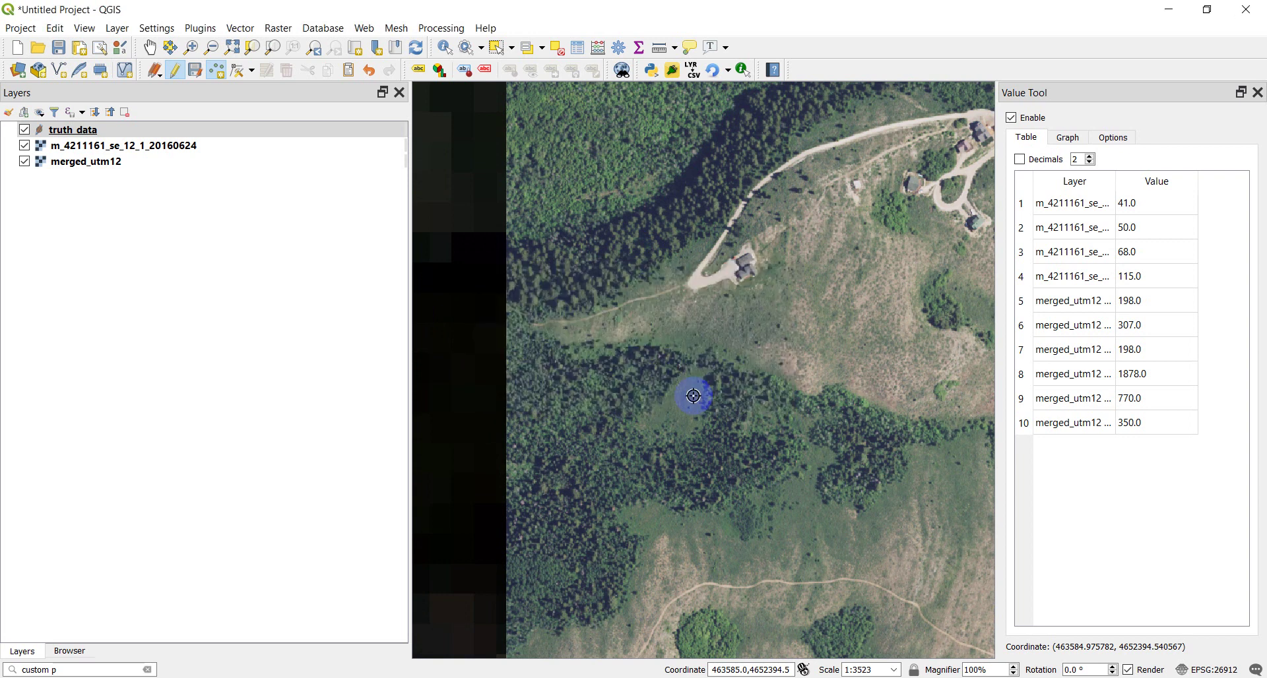
pyautogui.click(706, 189)
pyautogui.click(560, 322)
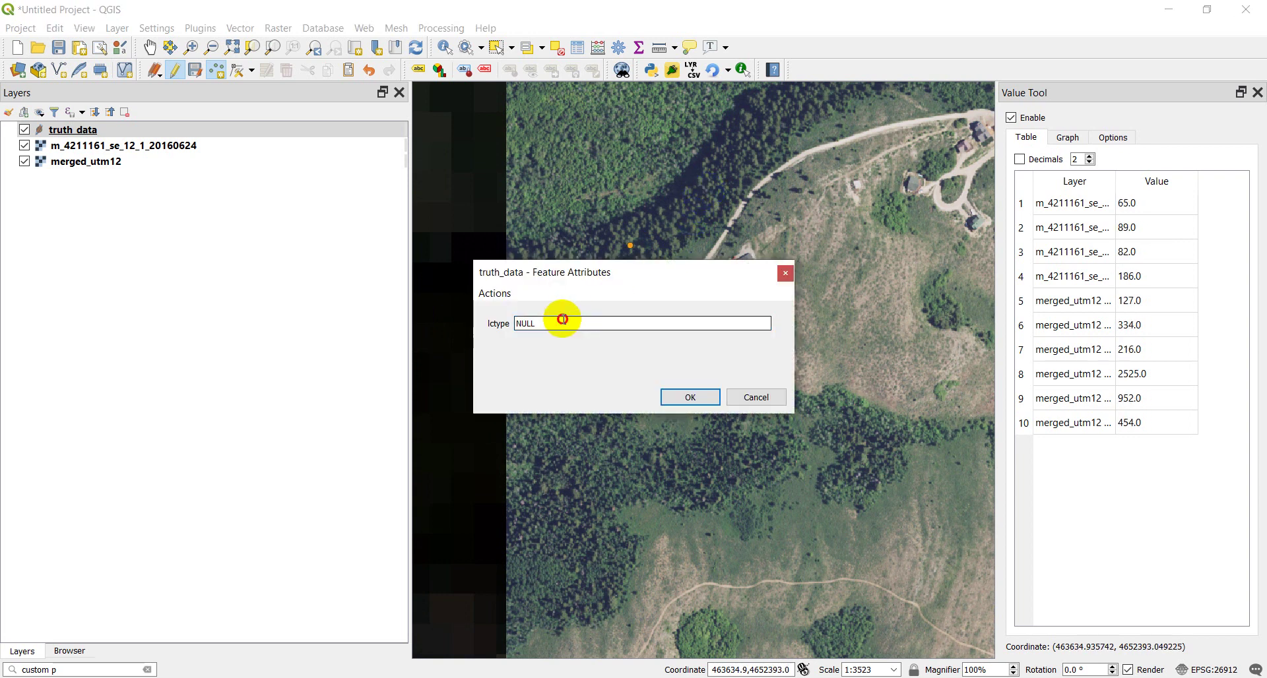
pyautogui.write('conifer')
pyautogui.click(690, 396)
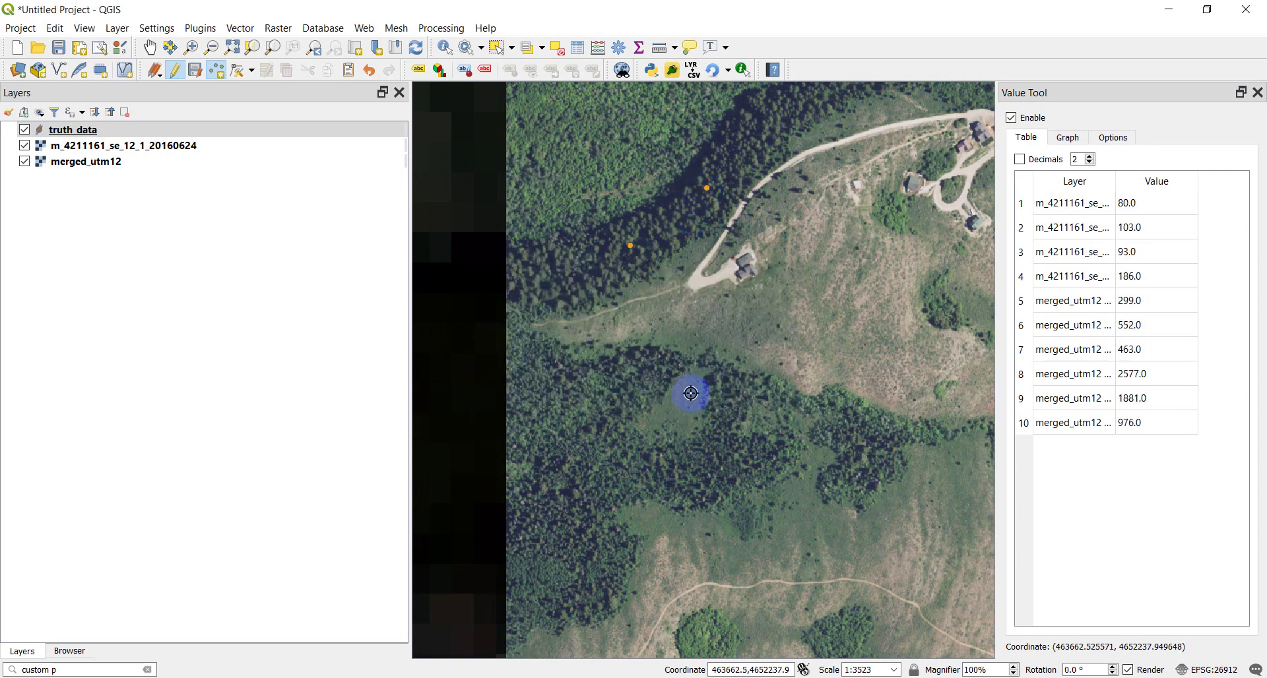
# - Add a conifer point in the dark forest above the road
pyautogui.moveTo(757, 137); pyautogui.dragTo(645, 269)
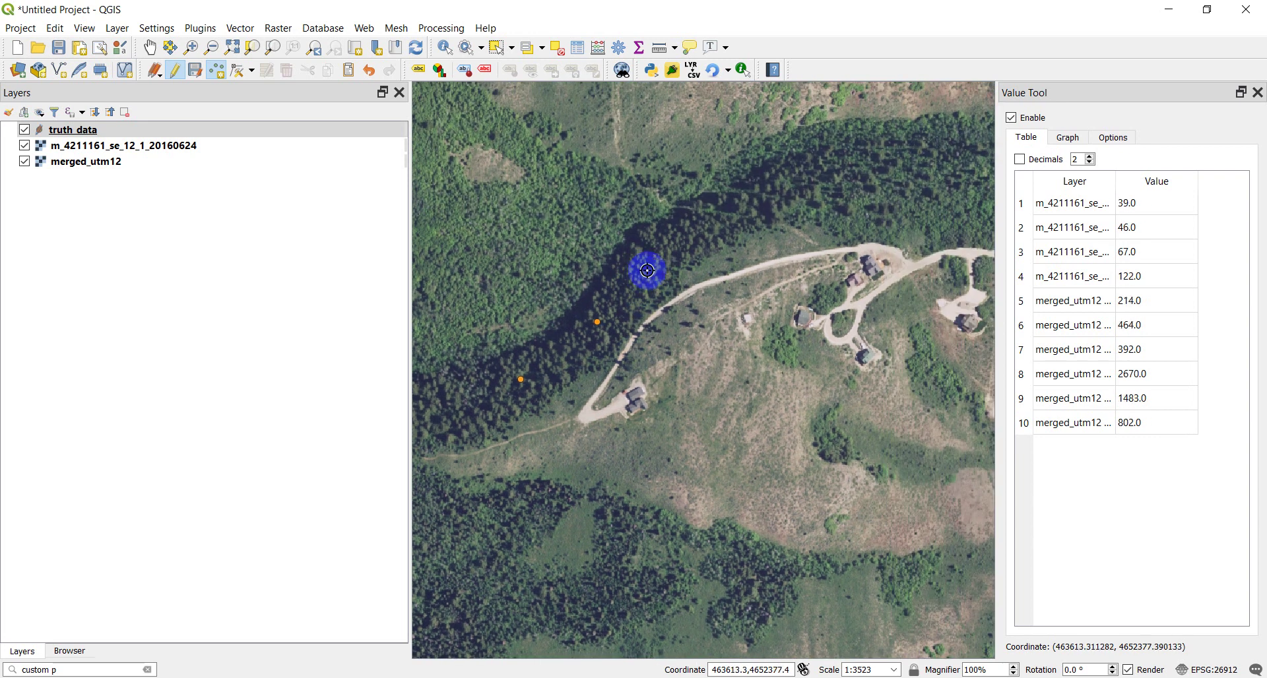
pyautogui.click(665, 232)
pyautogui.click(527, 323)
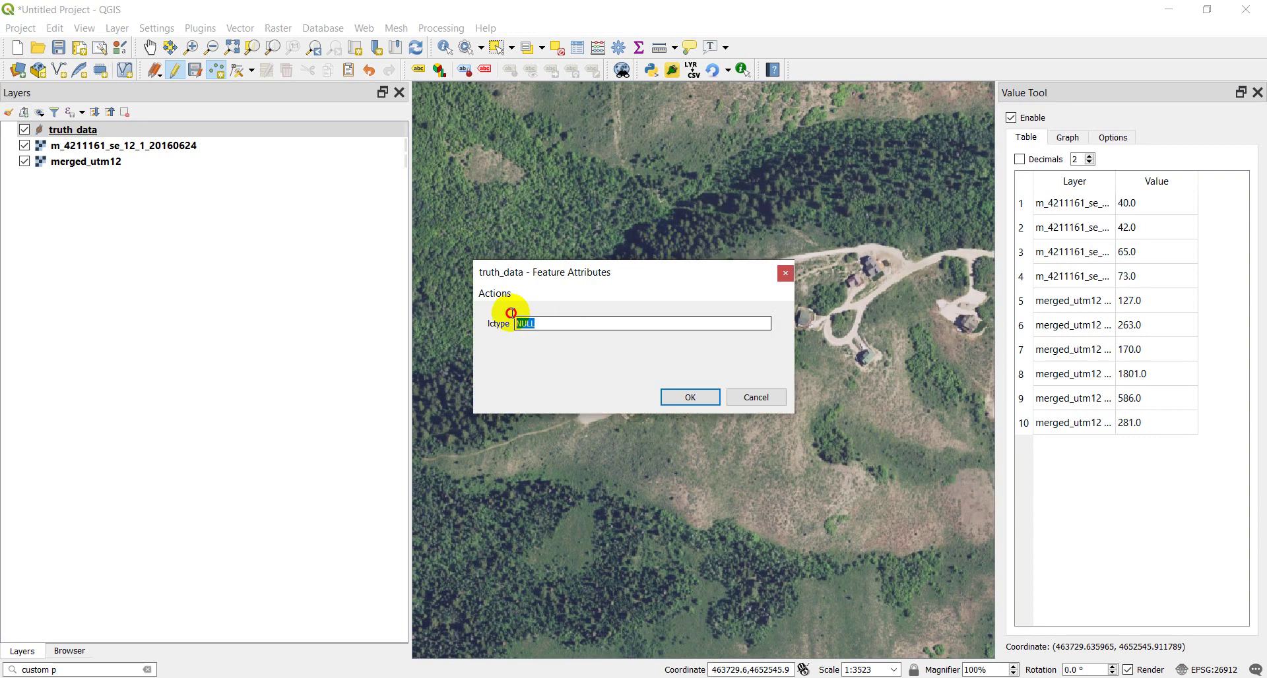
pyautogui.write('conifer')
pyautogui.click(701, 401)
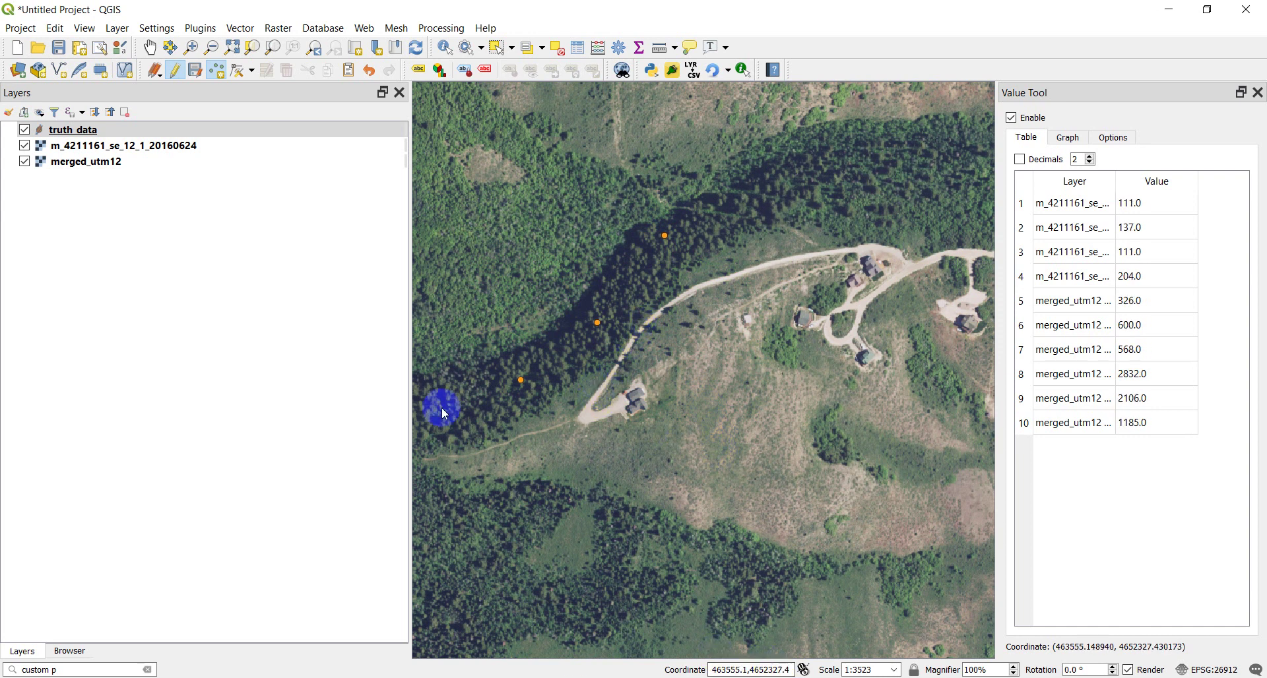
# - Save edits, then place a point on the grassy hillside with lctype 'open'
pyautogui.click(200, 76)
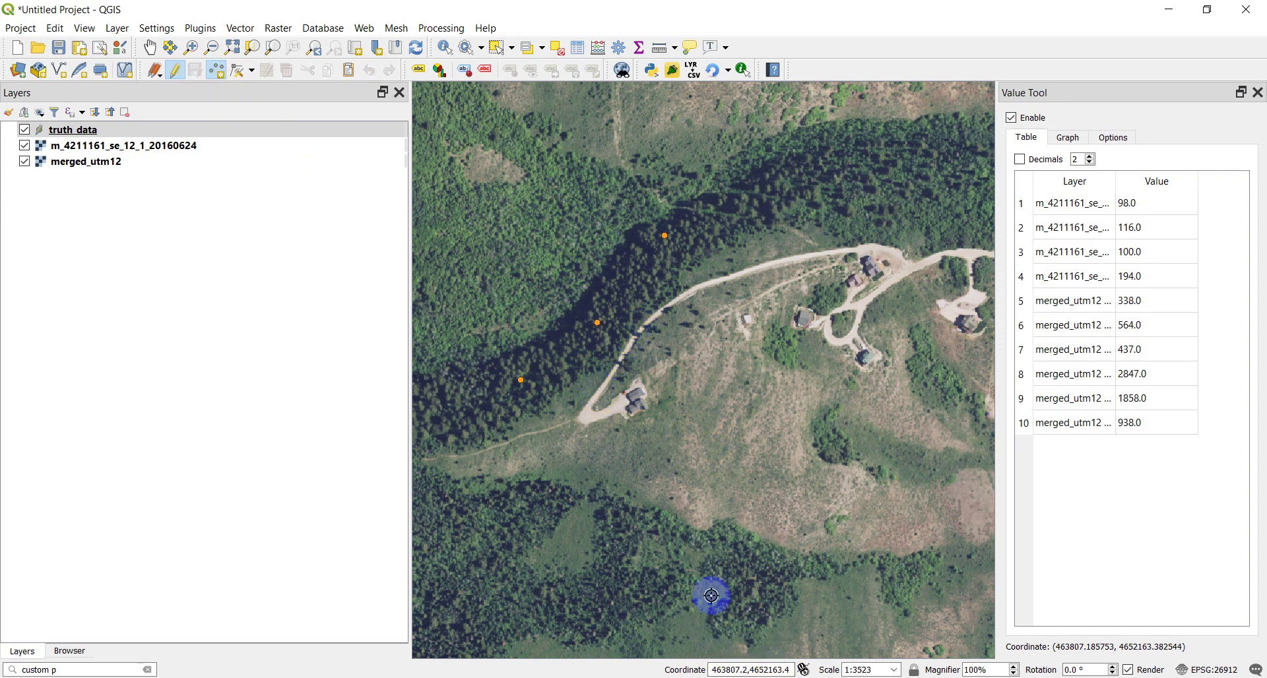
pyautogui.moveTo(779, 460); pyautogui.dragTo(669, 311)
pyautogui.scroll(1, 654, 311)
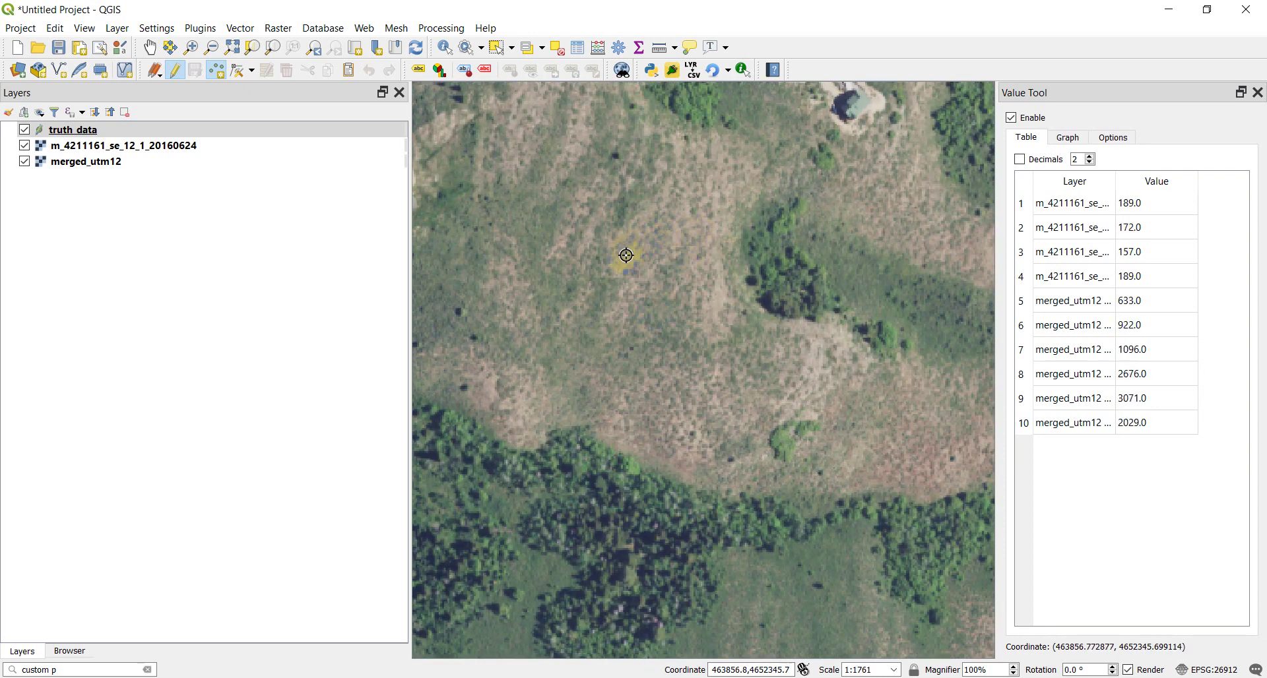
pyautogui.moveTo(634, 247); pyautogui.dragTo(606, 349)
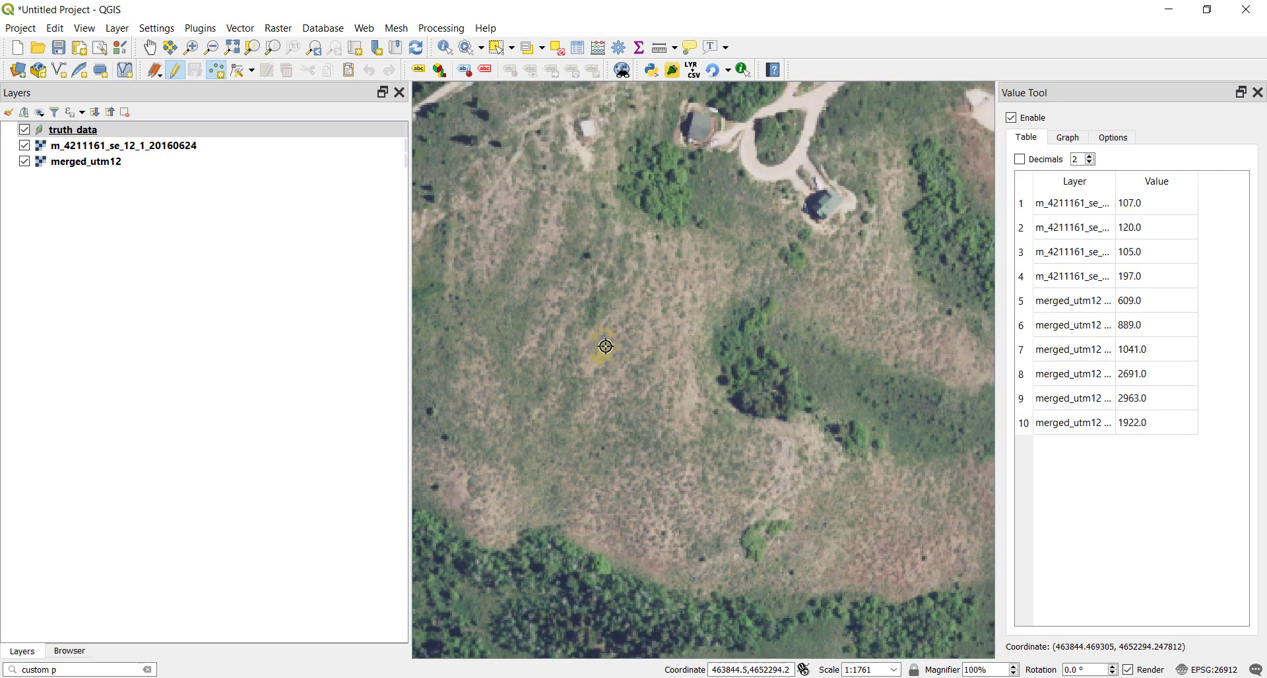
pyautogui.click(597, 359)
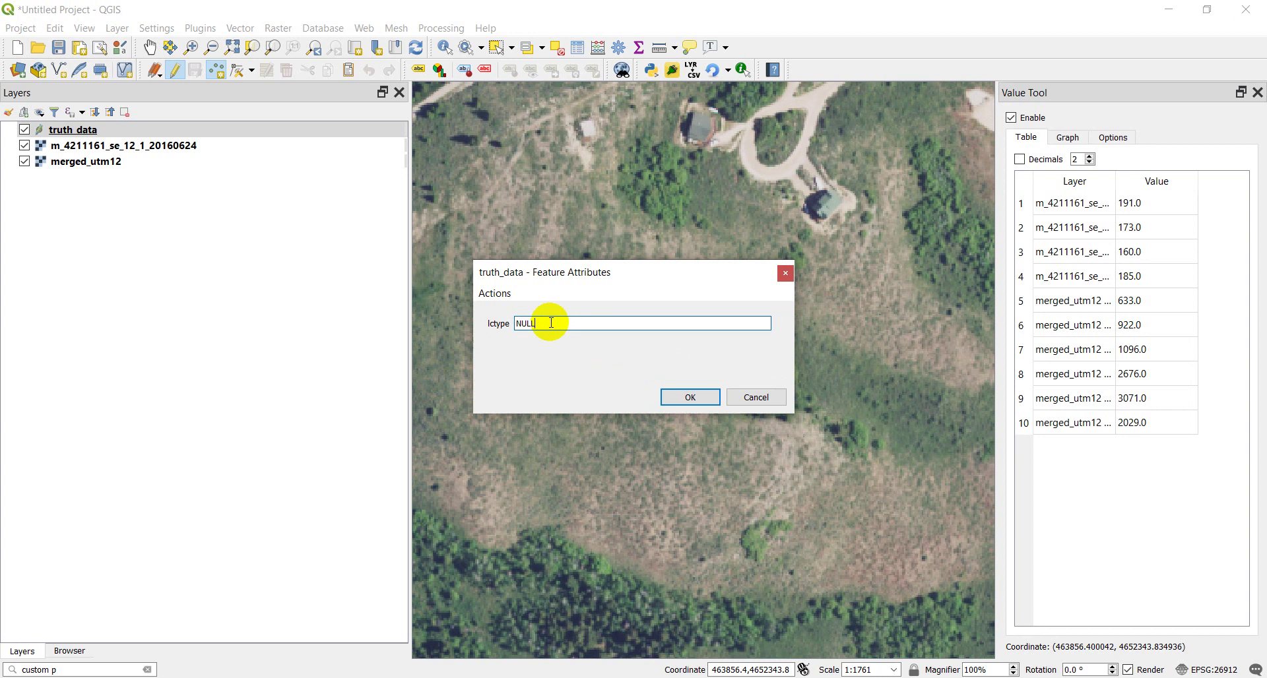
pyautogui.moveTo(555, 321); pyautogui.dragTo(482, 322)
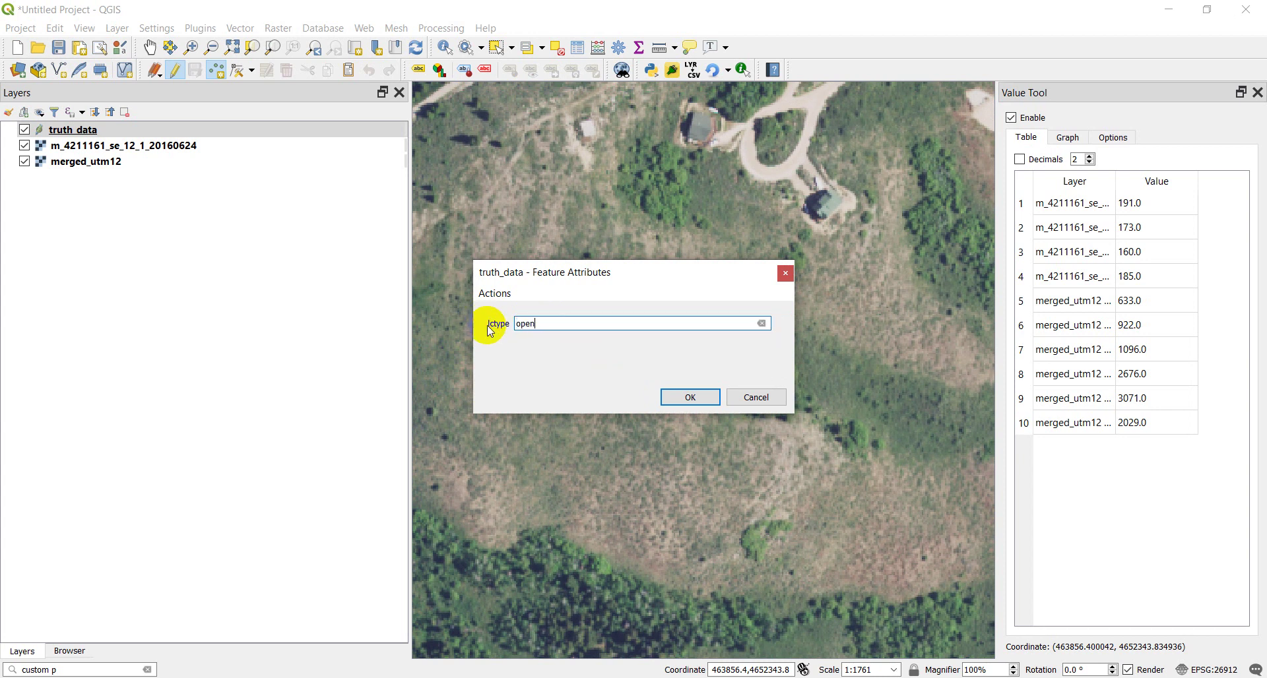
pyautogui.write('open')
pyautogui.click(691, 397)
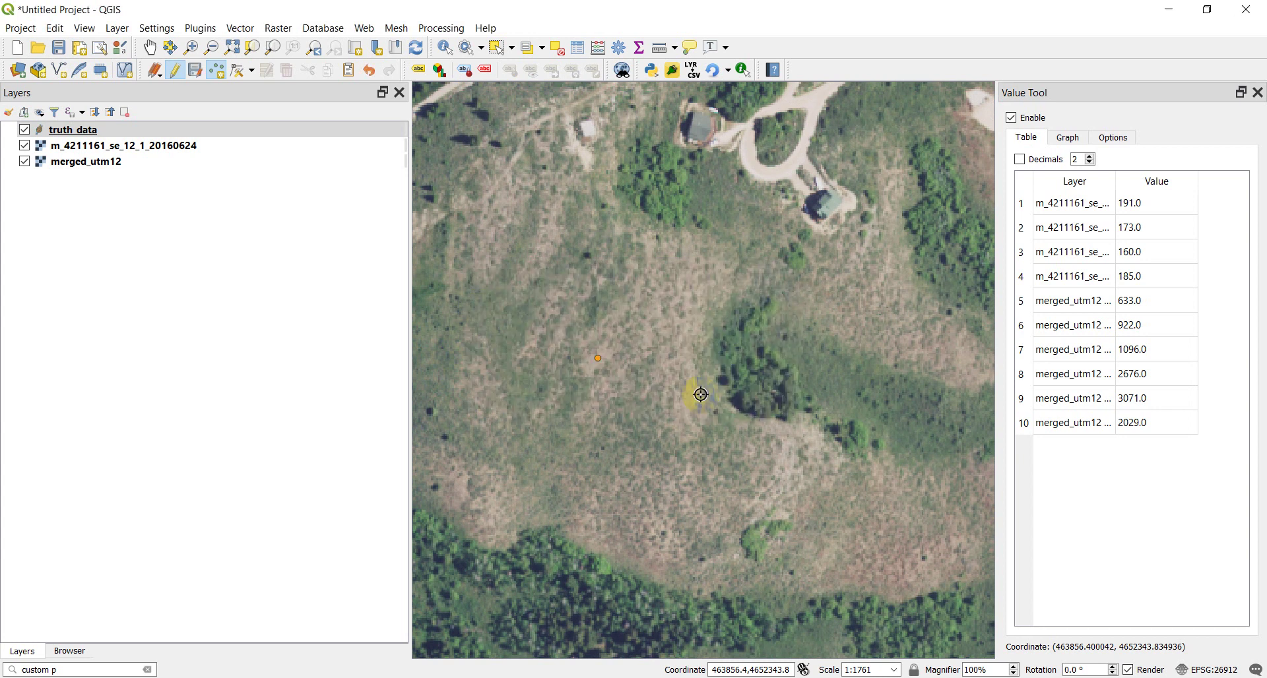
# - Place a point on the dirt road beside the houses with lctype 'dirt road'
pyautogui.moveTo(758, 175); pyautogui.dragTo(683, 306)
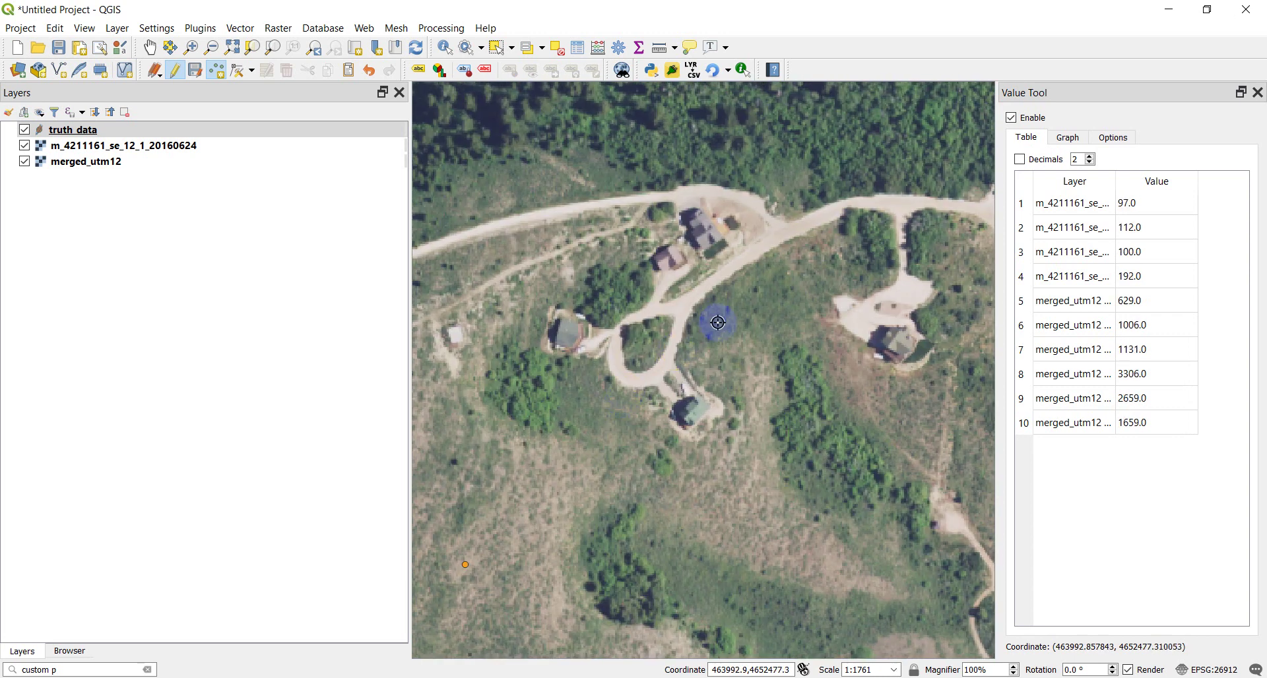
pyautogui.click(25, 146)
pyautogui.click(25, 146)
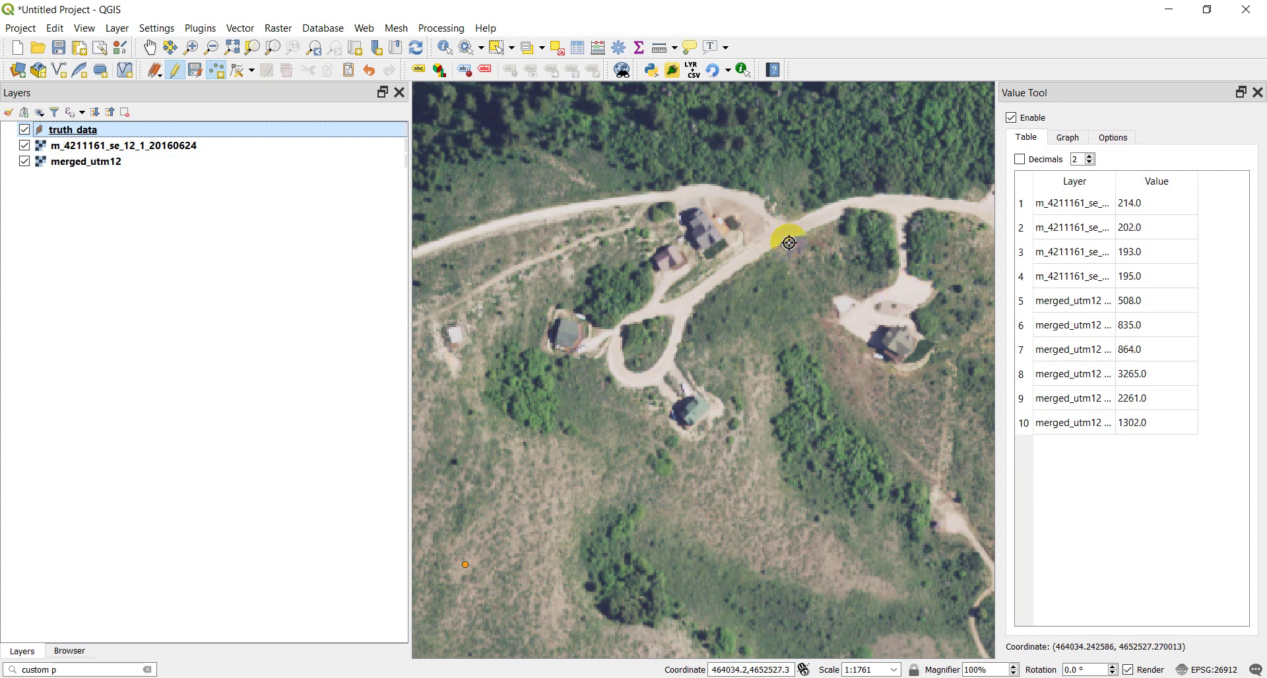
pyautogui.click(746, 257)
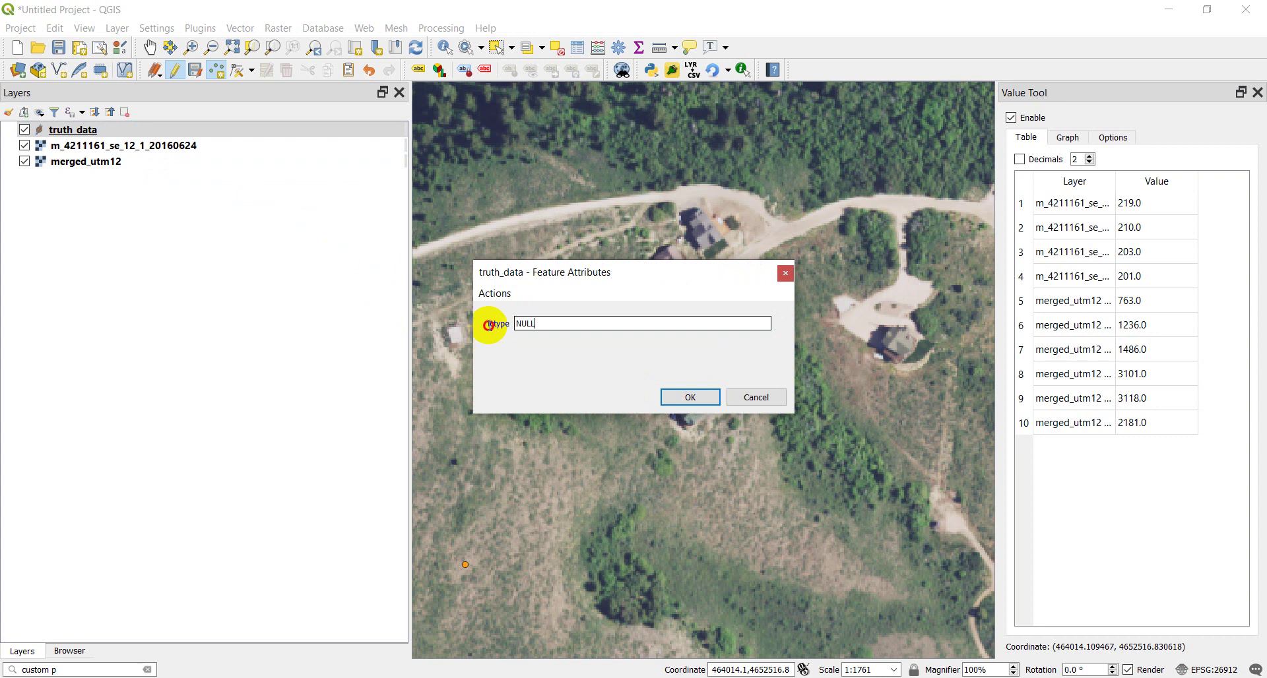
pyautogui.click(488, 325)
pyautogui.write('dirt road')
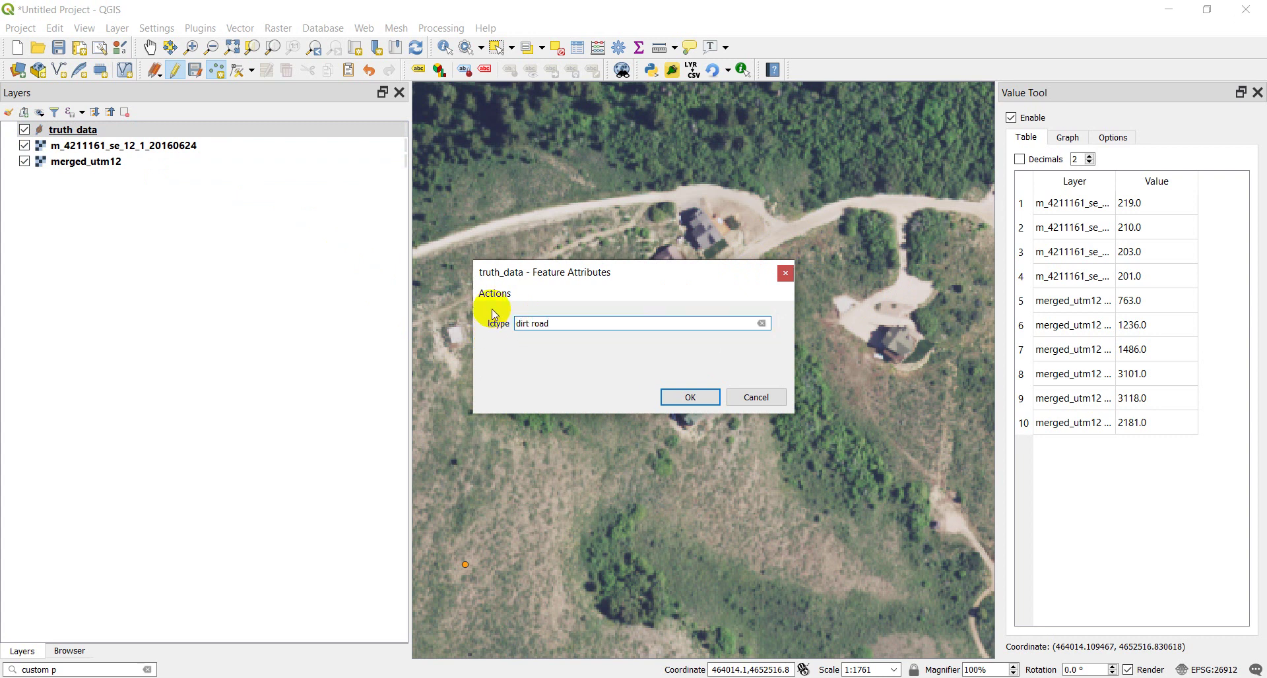
pyautogui.click(688, 395)
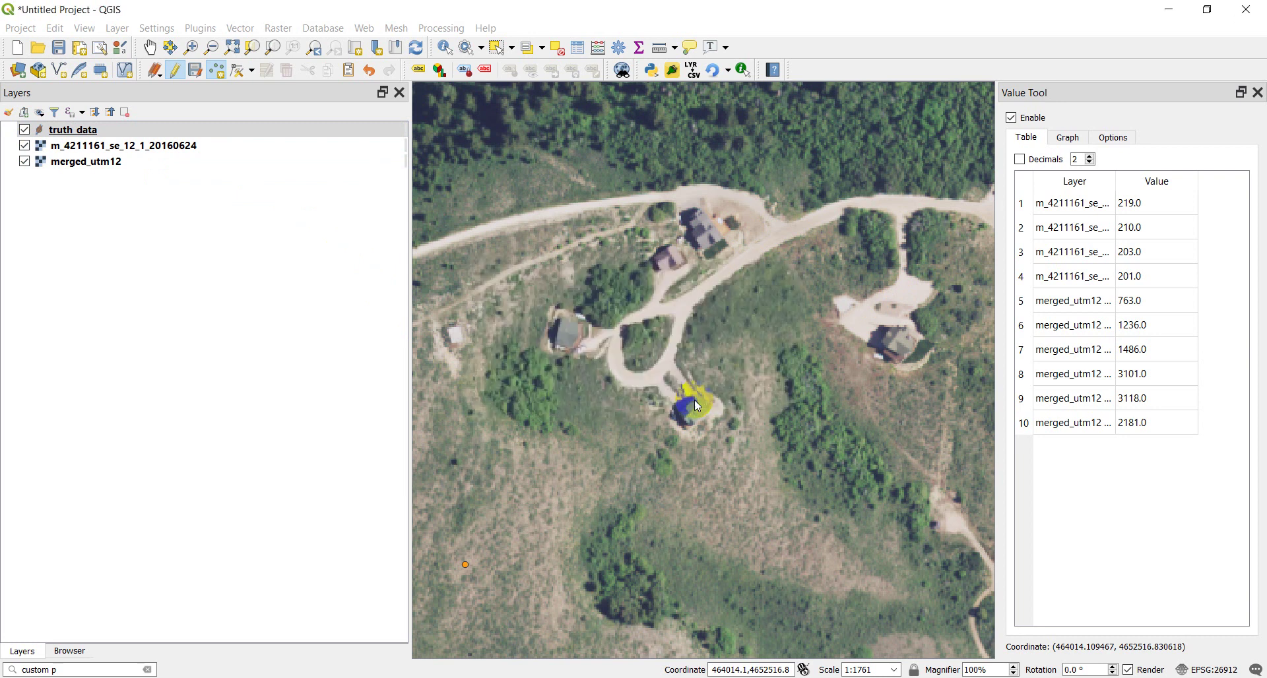
pyautogui.scroll(-1, 866, 355)
# - Add a truth_data point in the round tree clump with lctype 'aspen'
pyautogui.moveTo(872, 381); pyautogui.dragTo(917, 268)
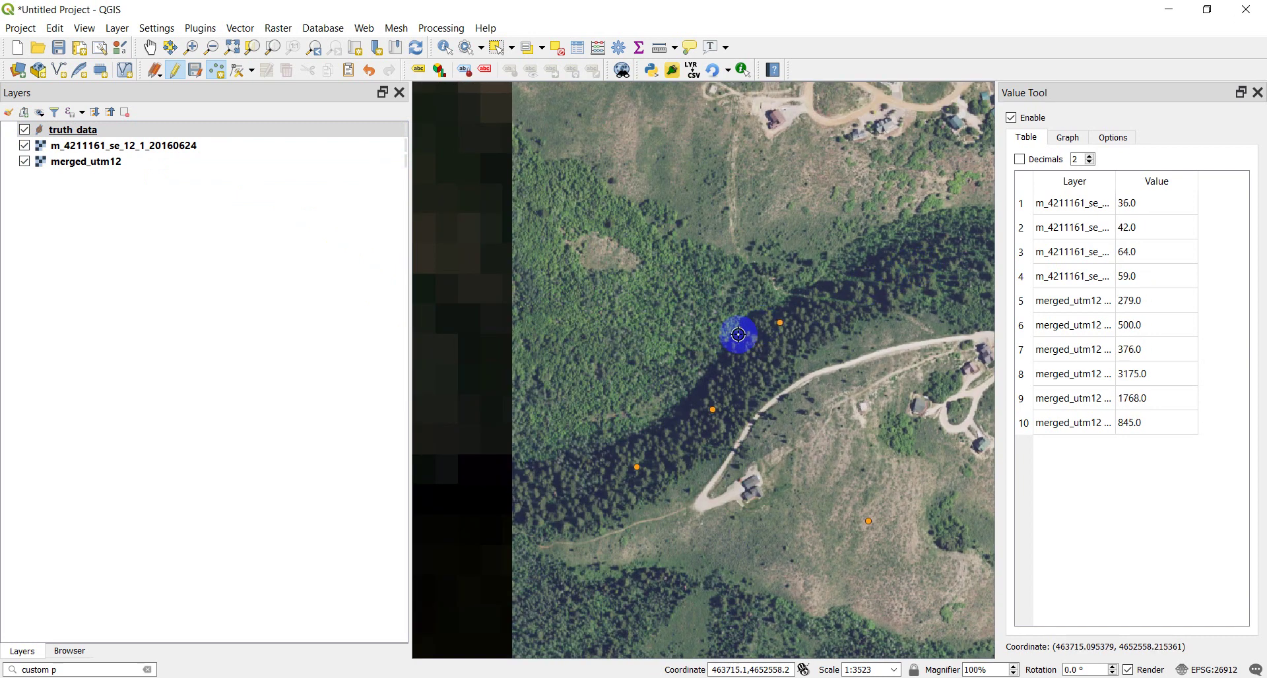
pyautogui.scroll(-1, 618, 360)
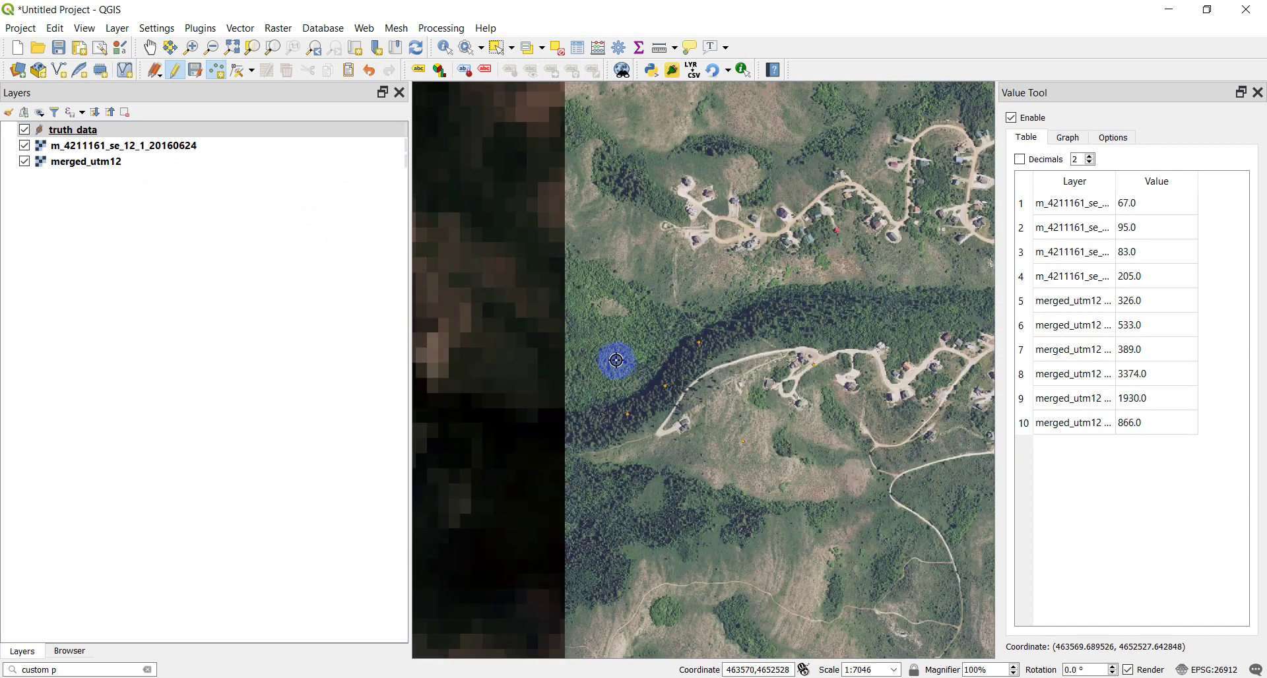
pyautogui.moveTo(750, 518); pyautogui.dragTo(771, 218)
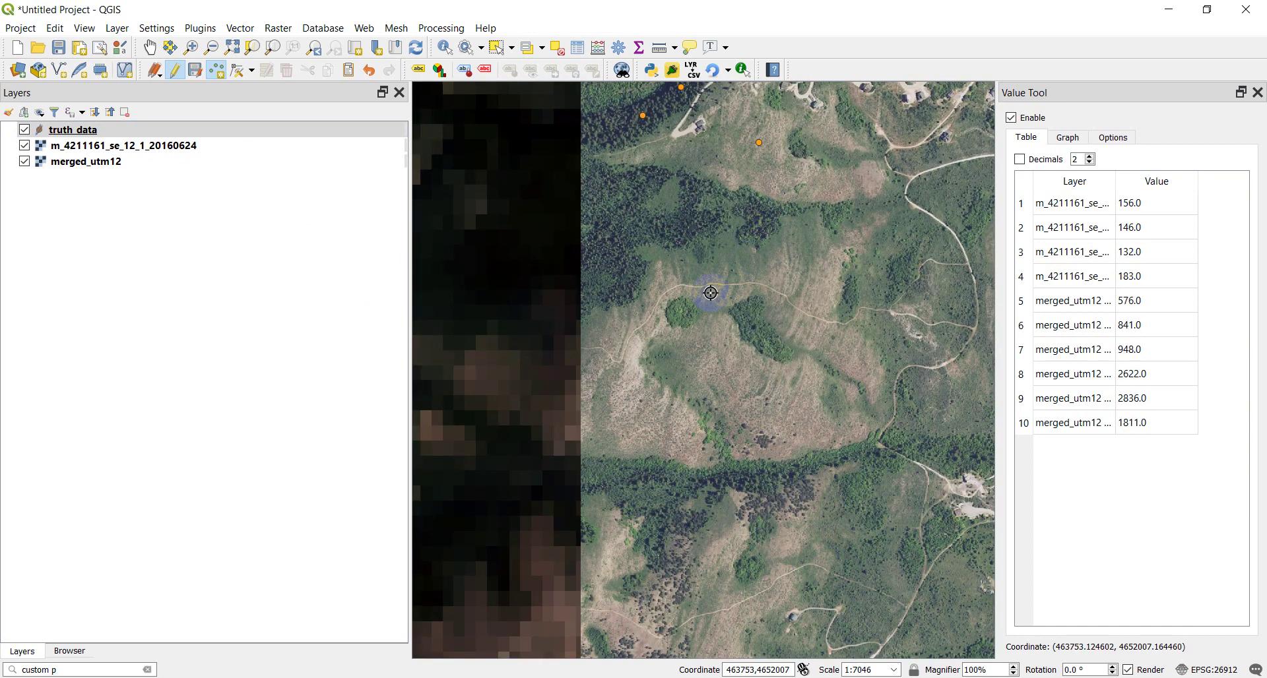
pyautogui.scroll(2, 726, 505)
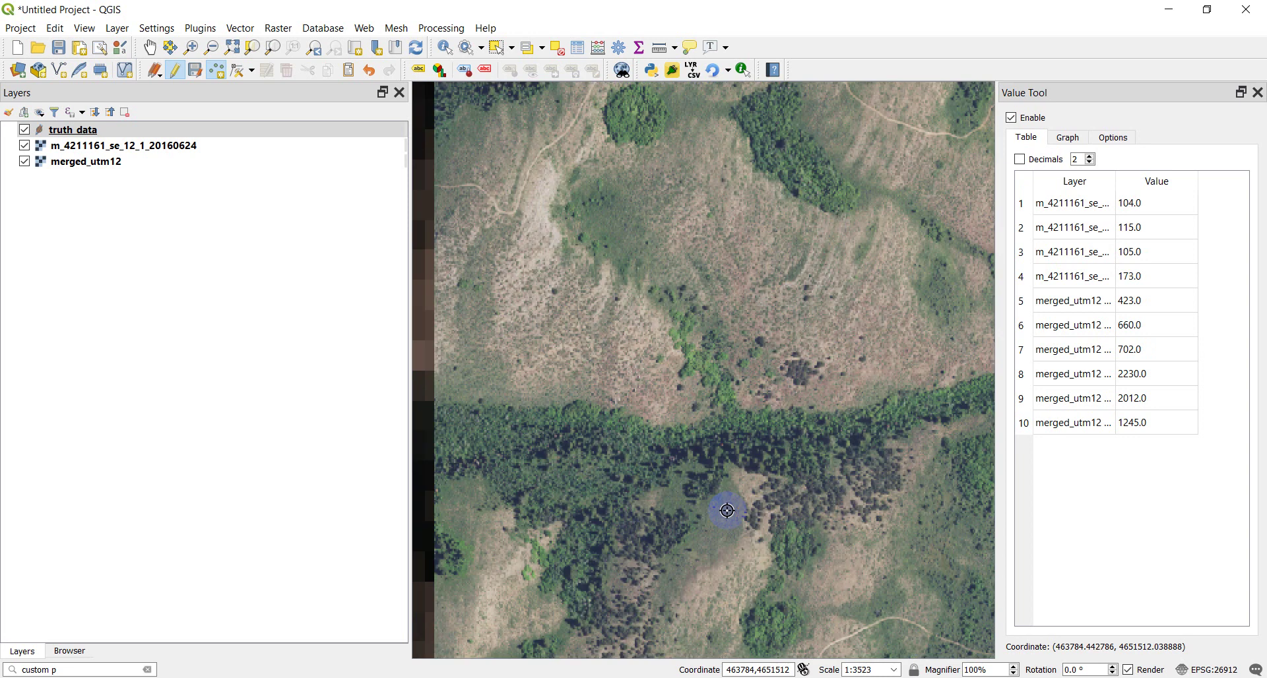
pyautogui.moveTo(684, 226); pyautogui.dragTo(730, 537)
pyautogui.moveTo(739, 198); pyautogui.dragTo(703, 390)
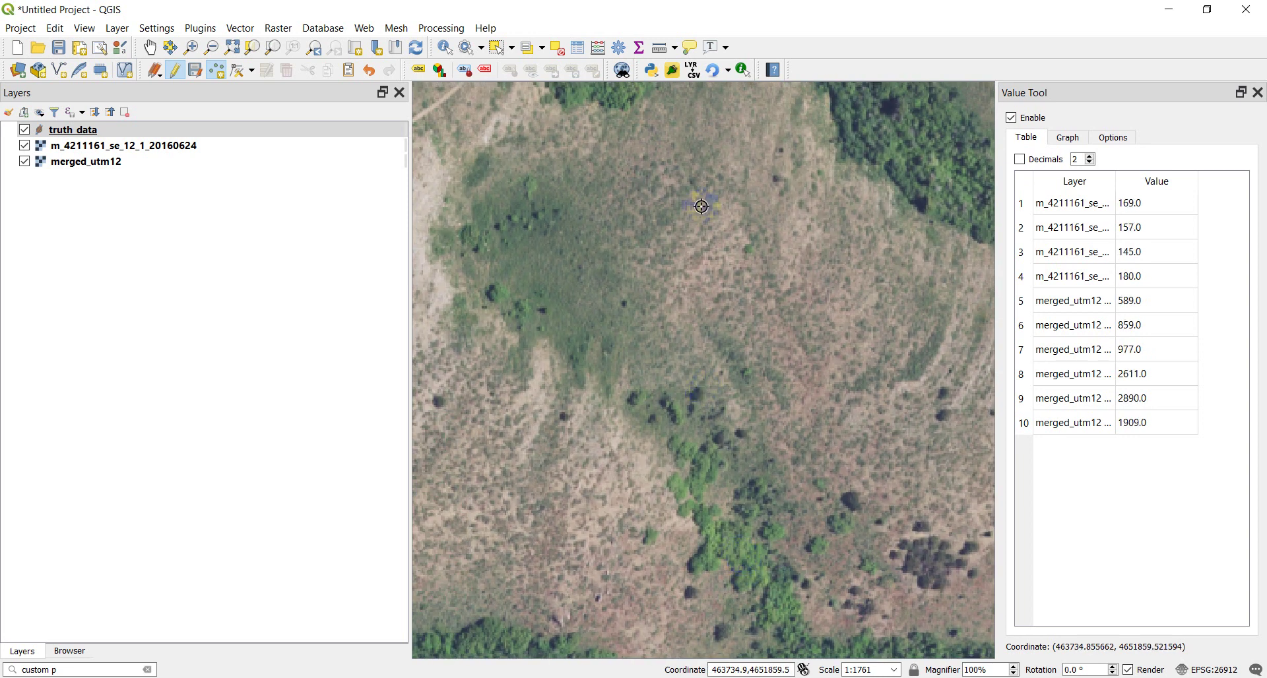
pyautogui.moveTo(774, 172); pyautogui.dragTo(710, 372)
pyautogui.click(547, 277)
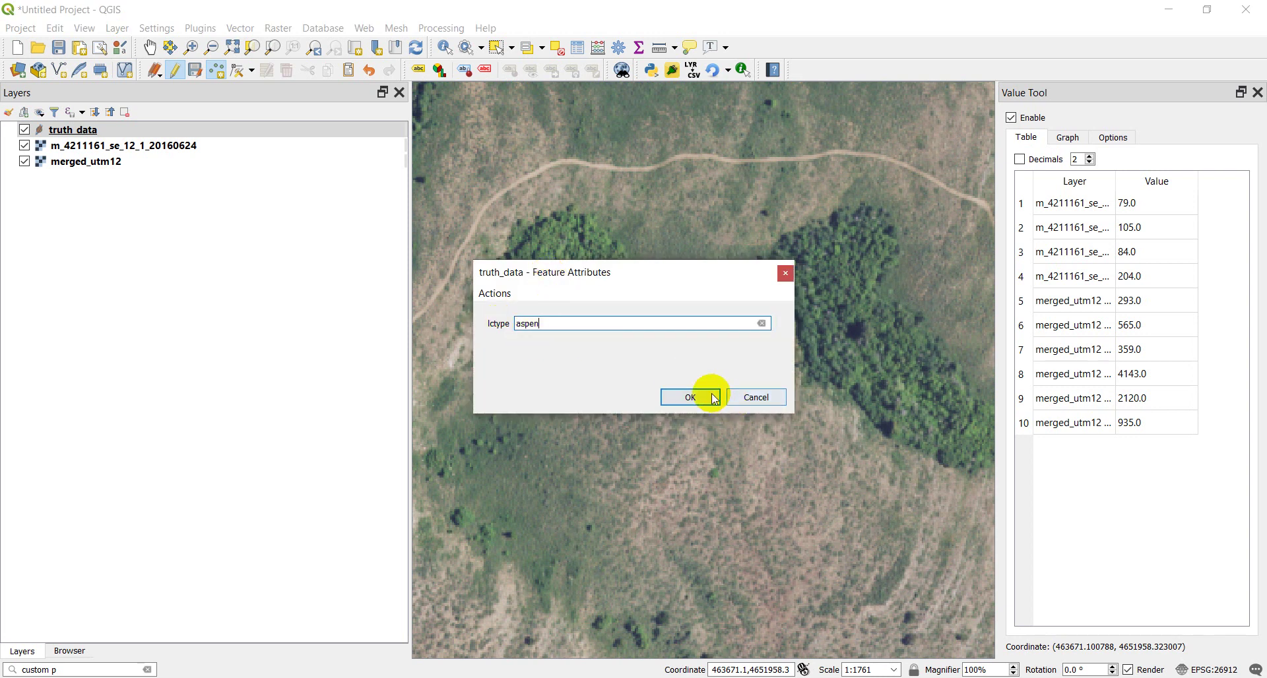
pyautogui.click(690, 397)
# - Add a truth_data point in the forest clearing with lctype 'meadow'
pyautogui.scroll(-1, 701, 401)
pyautogui.scroll(1, 702, 400)
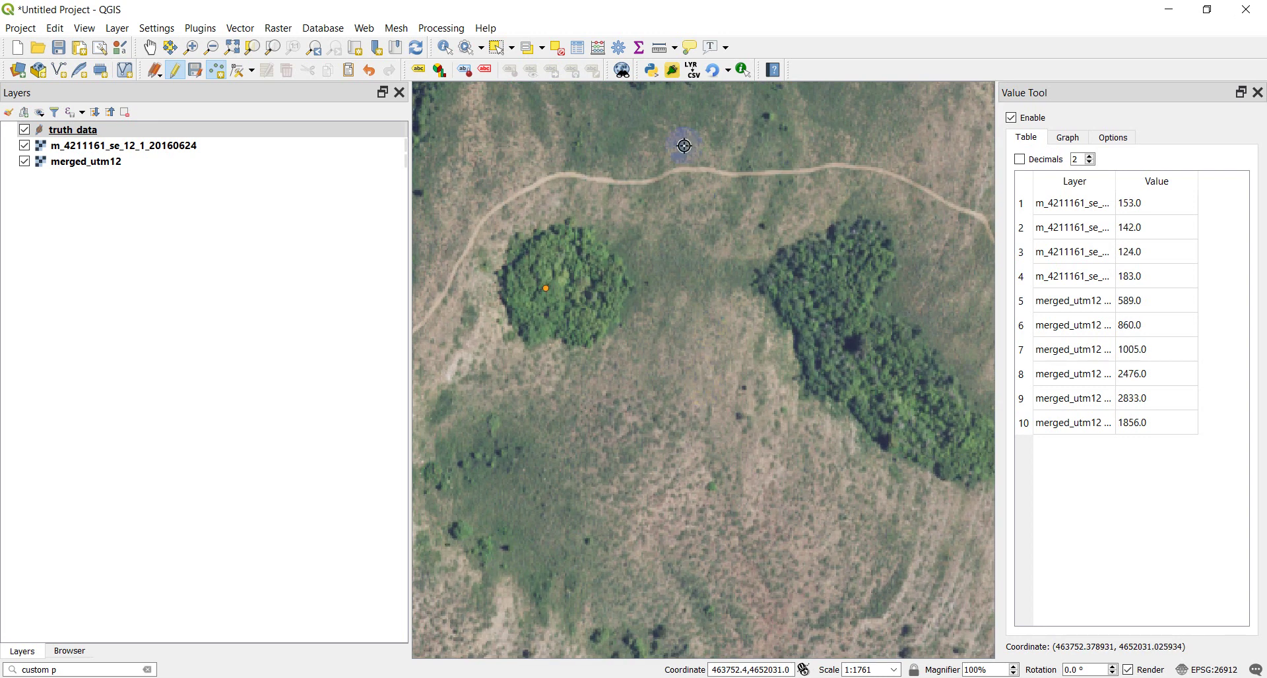
pyautogui.moveTo(682, 141); pyautogui.dragTo(761, 428)
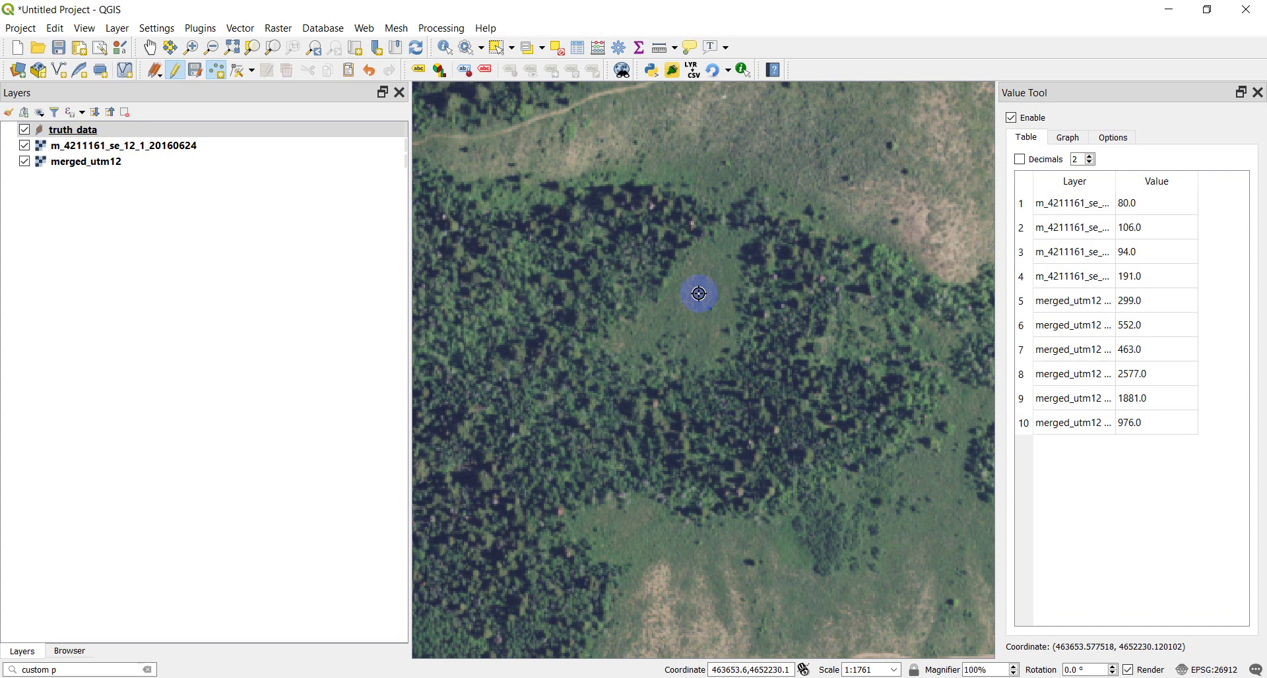
pyautogui.click(698, 296)
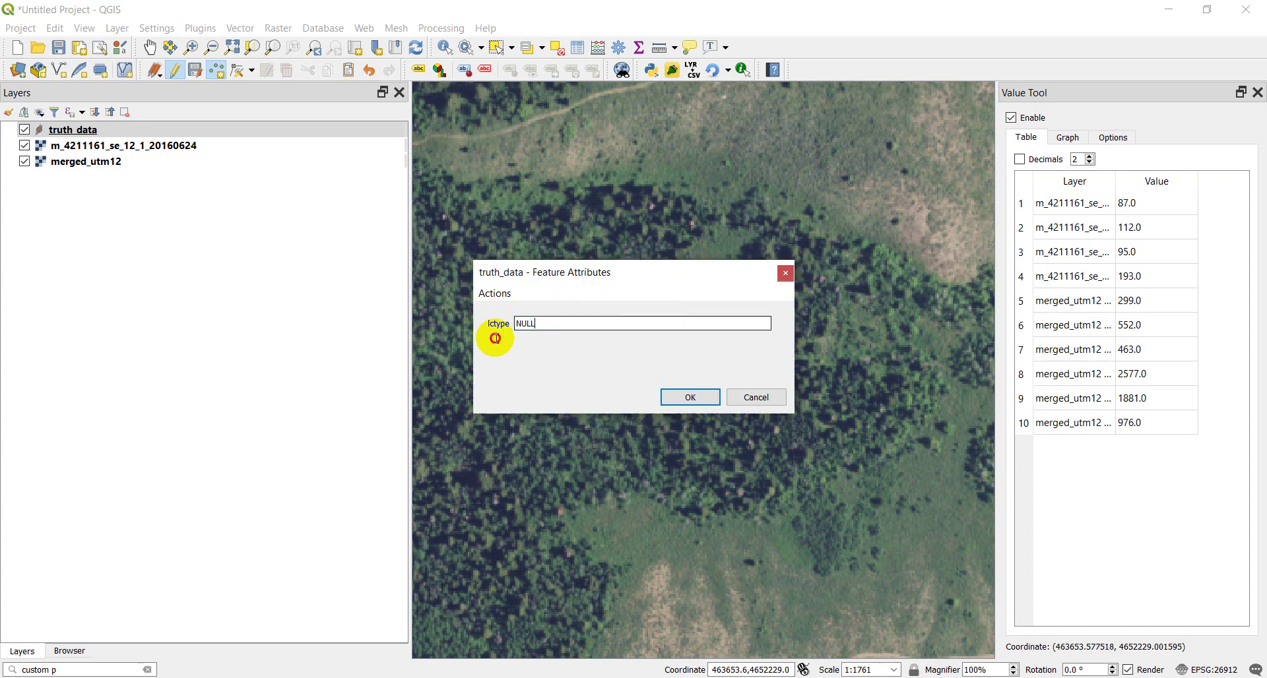
pyautogui.click(480, 326)
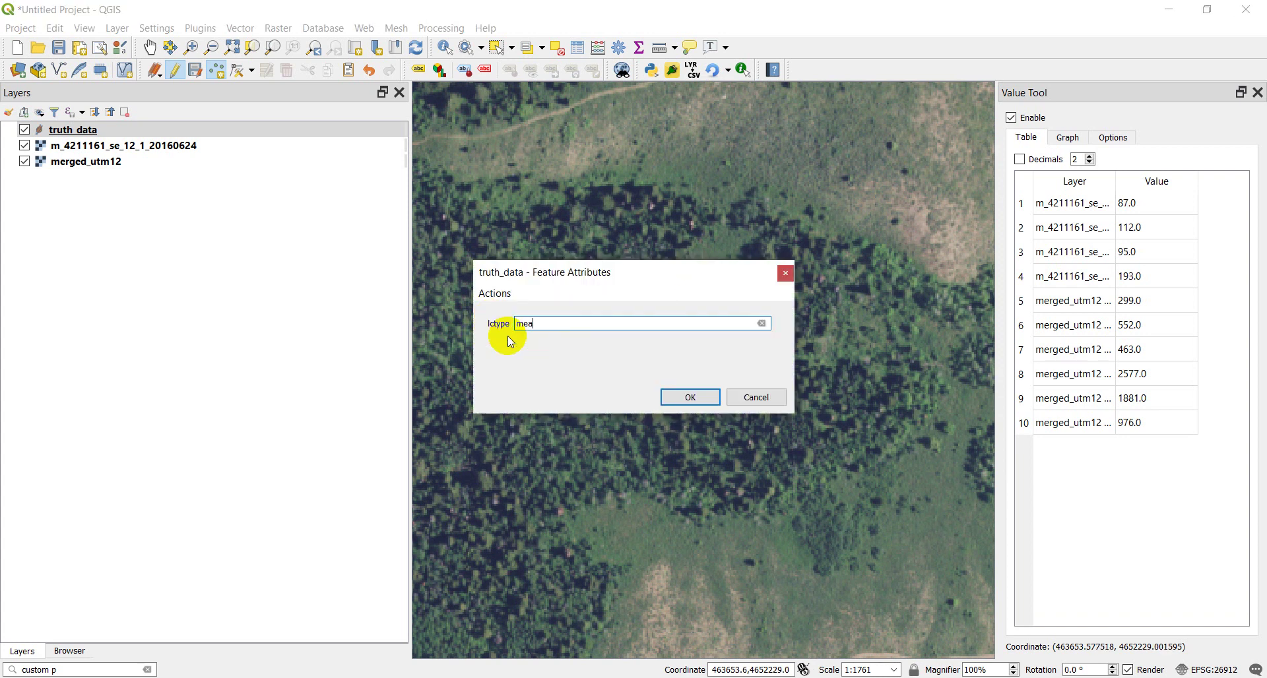
pyautogui.click(704, 393)
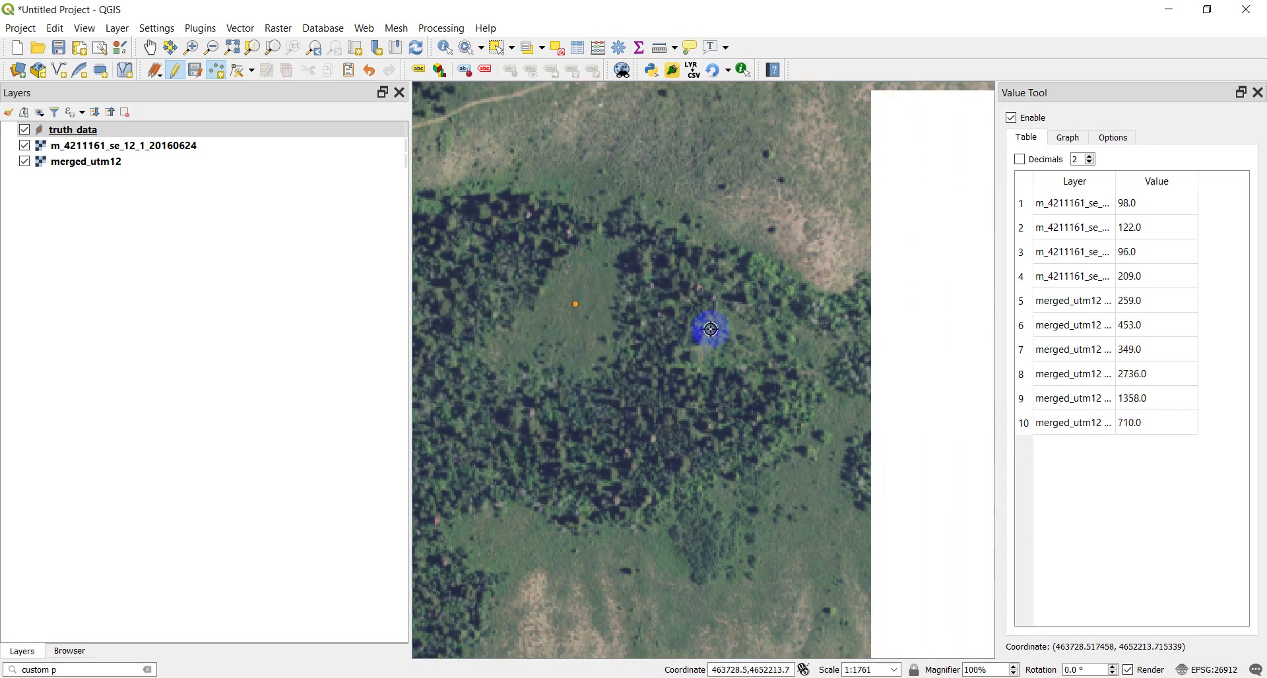
# - Add two 'shrub' truth_data points, one in shrubby ground and one below the houses
pyautogui.scroll(-1, 747, 310)
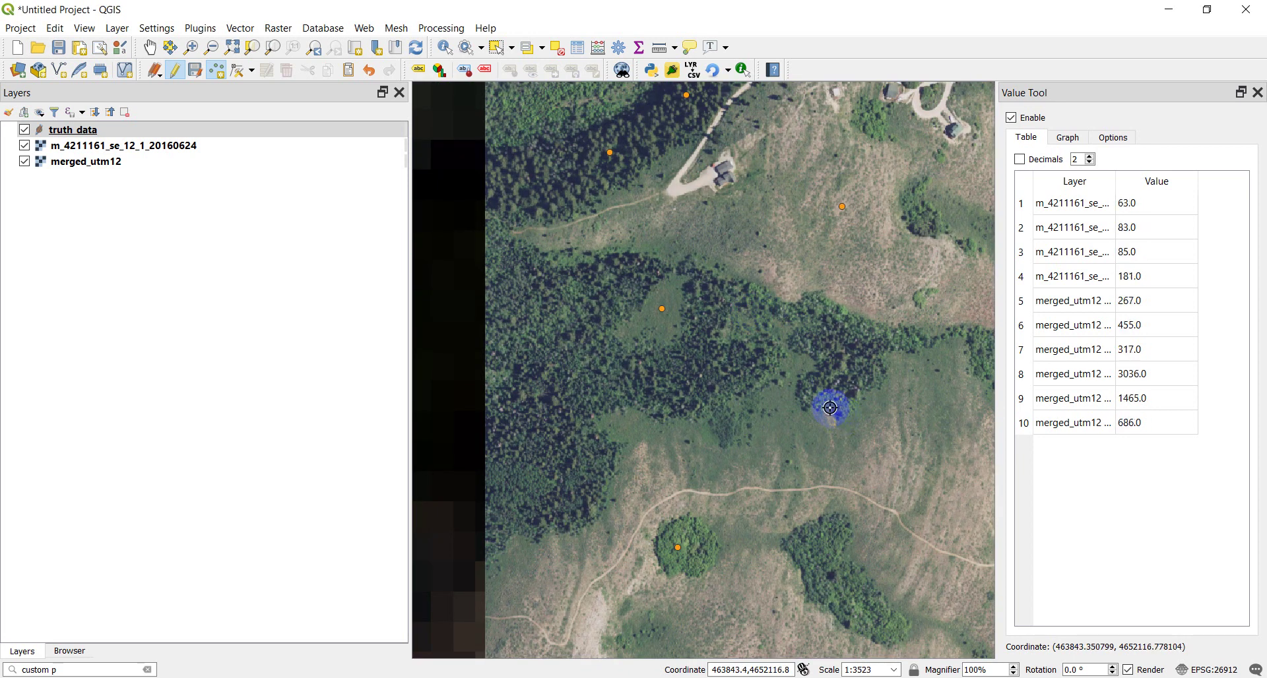
pyautogui.scroll(-1, 830, 408)
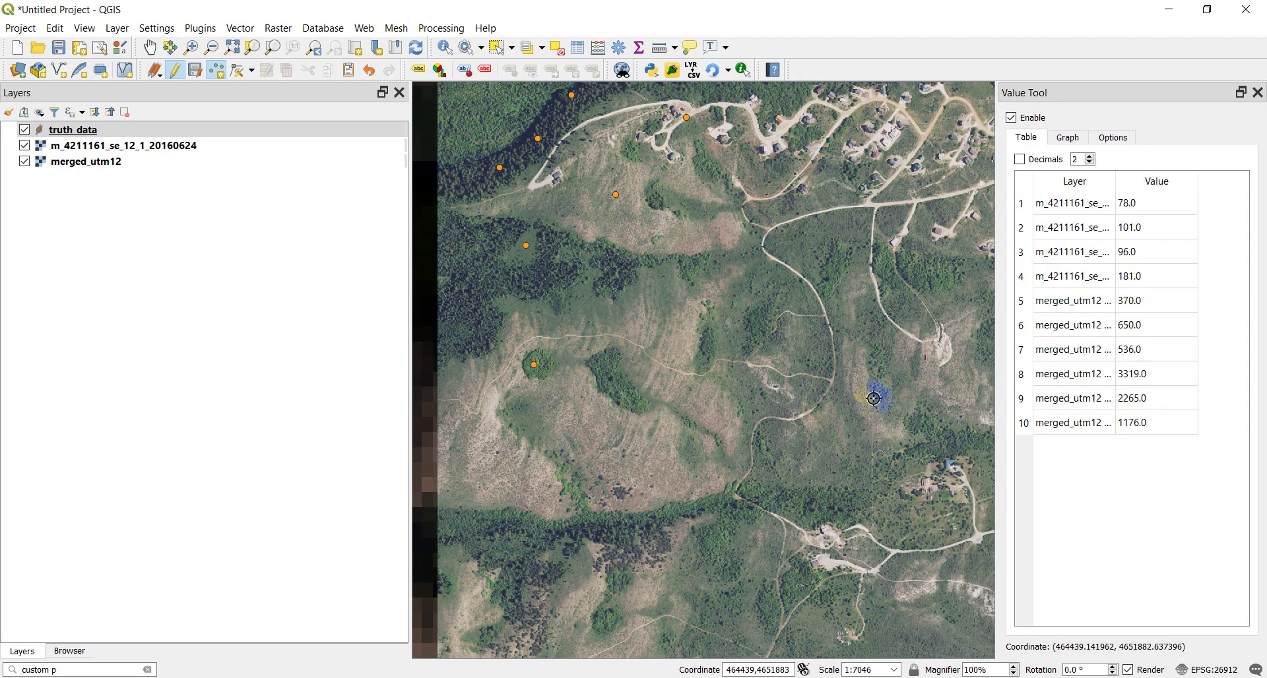
pyautogui.scroll(2, 786, 354)
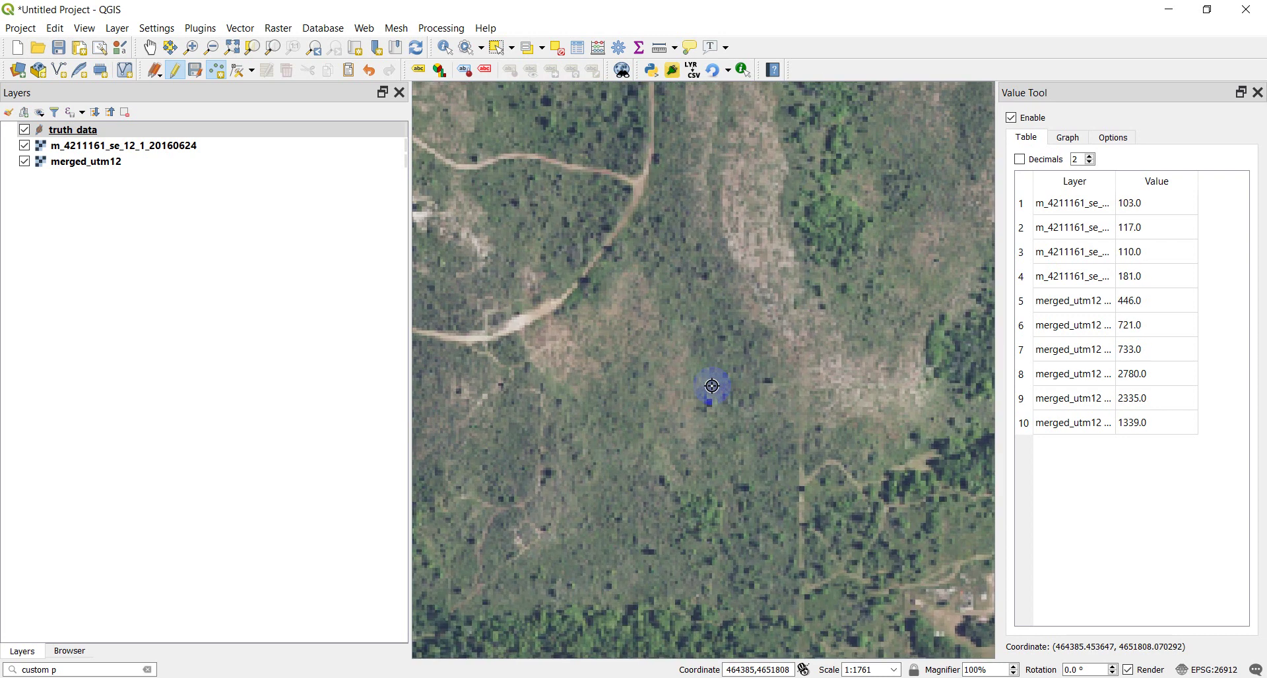
pyautogui.click(625, 425)
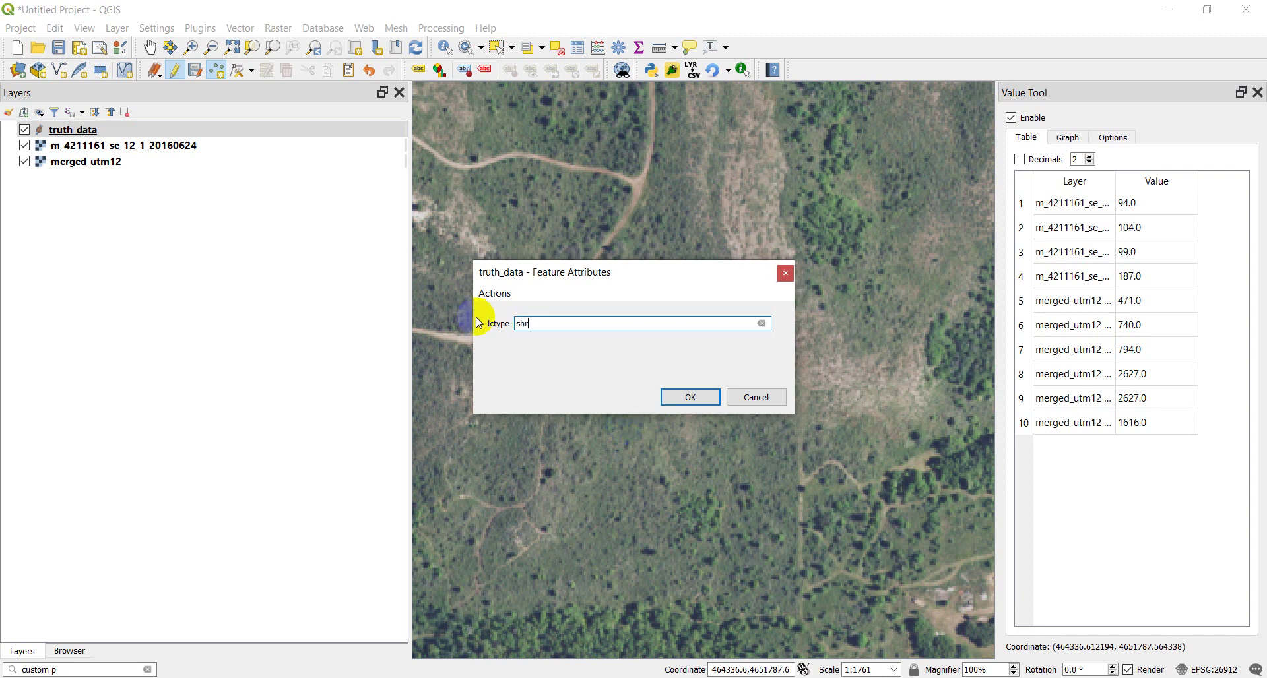
pyautogui.click(687, 390)
pyautogui.scroll(-2, 689, 394)
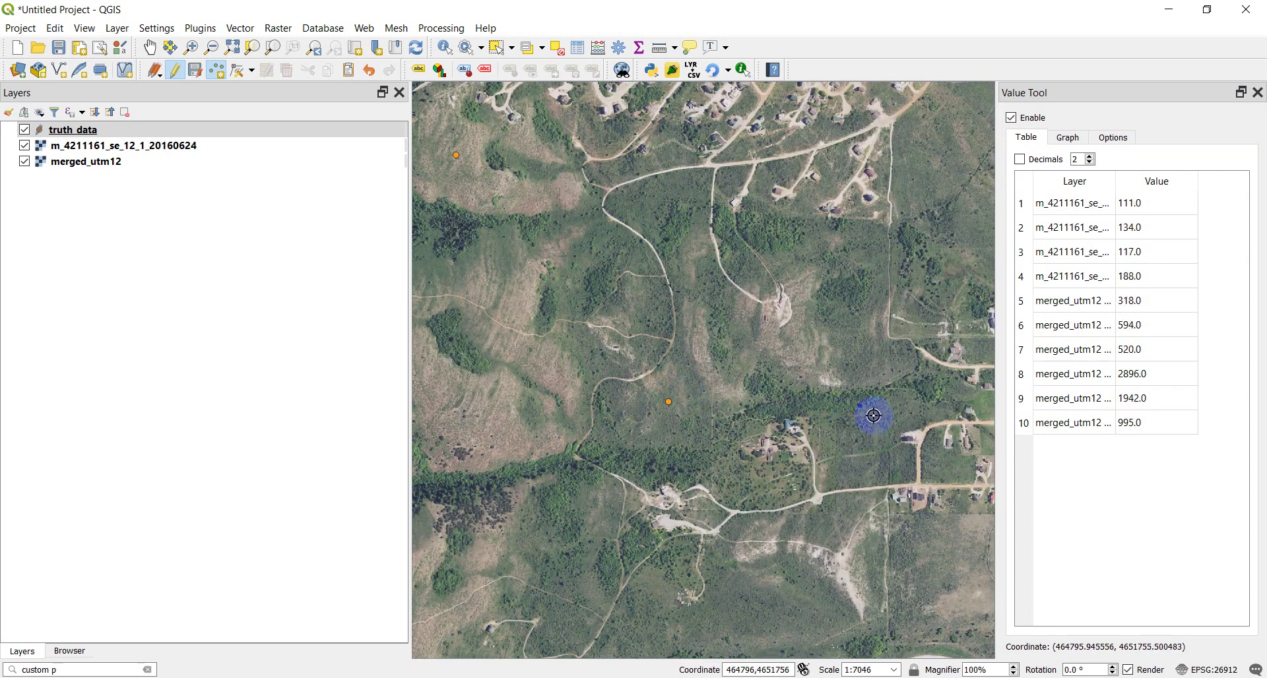
pyautogui.moveTo(871, 416); pyautogui.dragTo(721, 363)
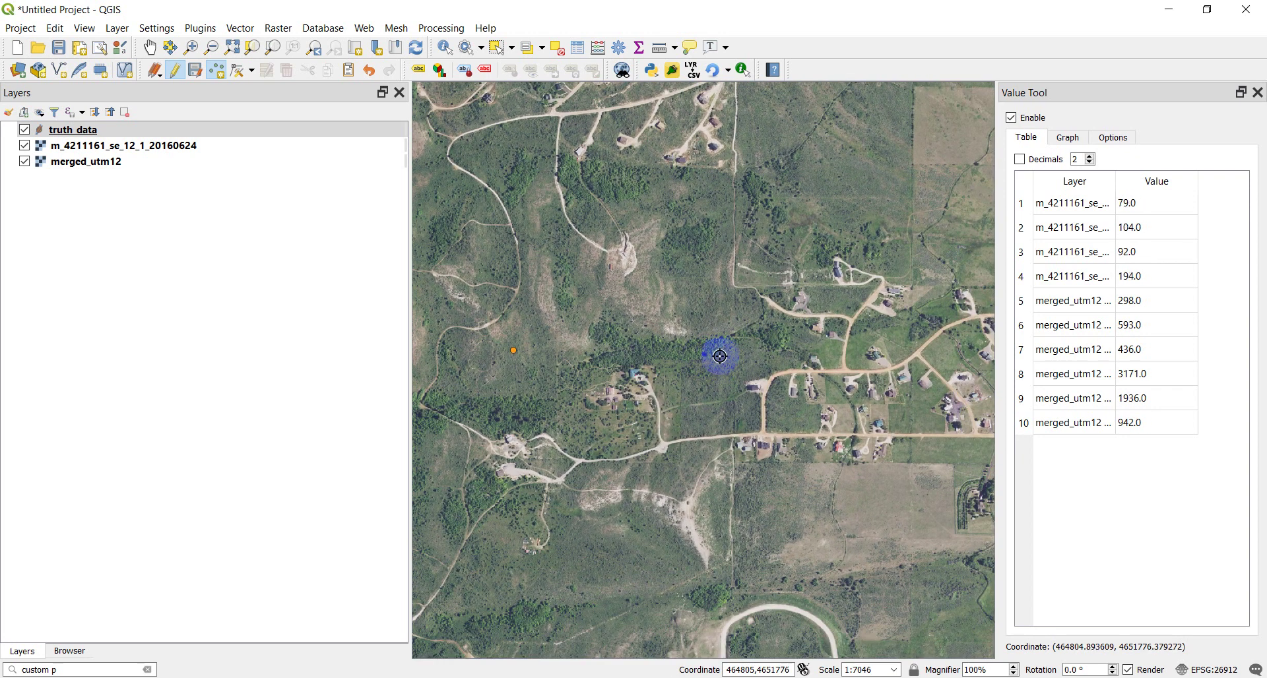
pyautogui.scroll(2, 673, 472)
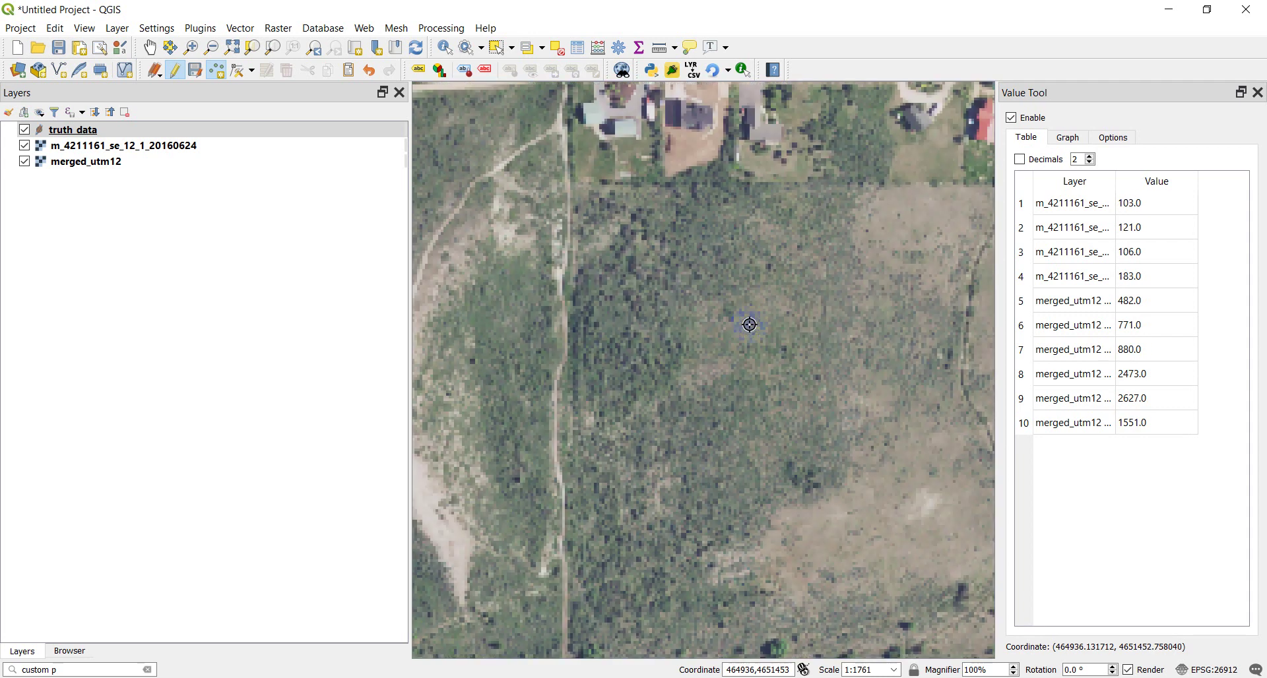
pyautogui.click(633, 337)
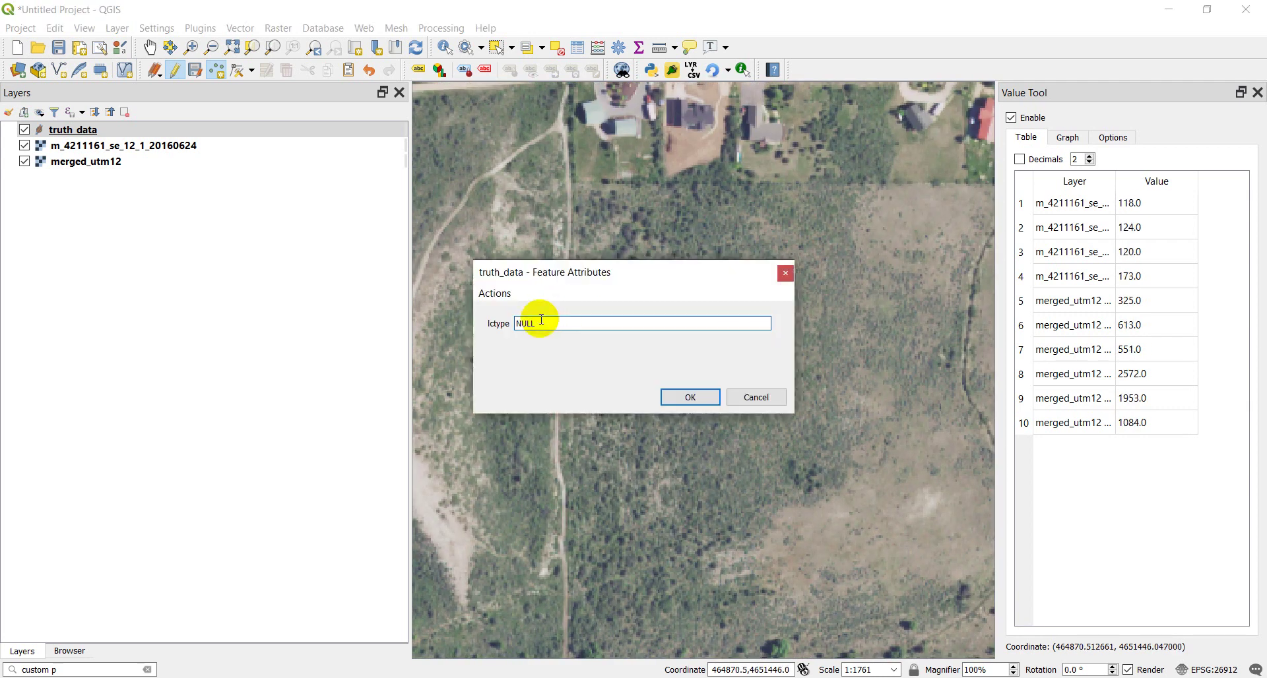
pyautogui.write('shrub')
pyautogui.press('Return')
# - Zoom and pan along the lakeshore, past the golf course to the coastal road
pyautogui.scroll(-1, 660, 300)
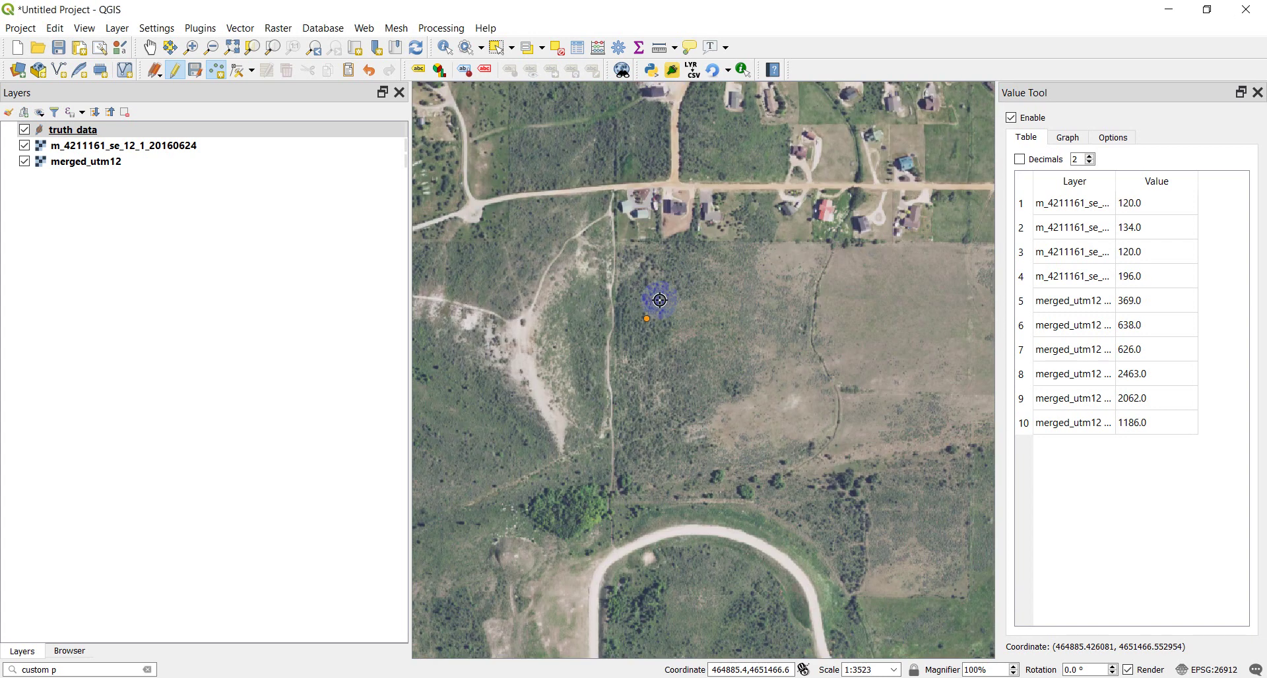
pyautogui.scroll(1, 692, 246)
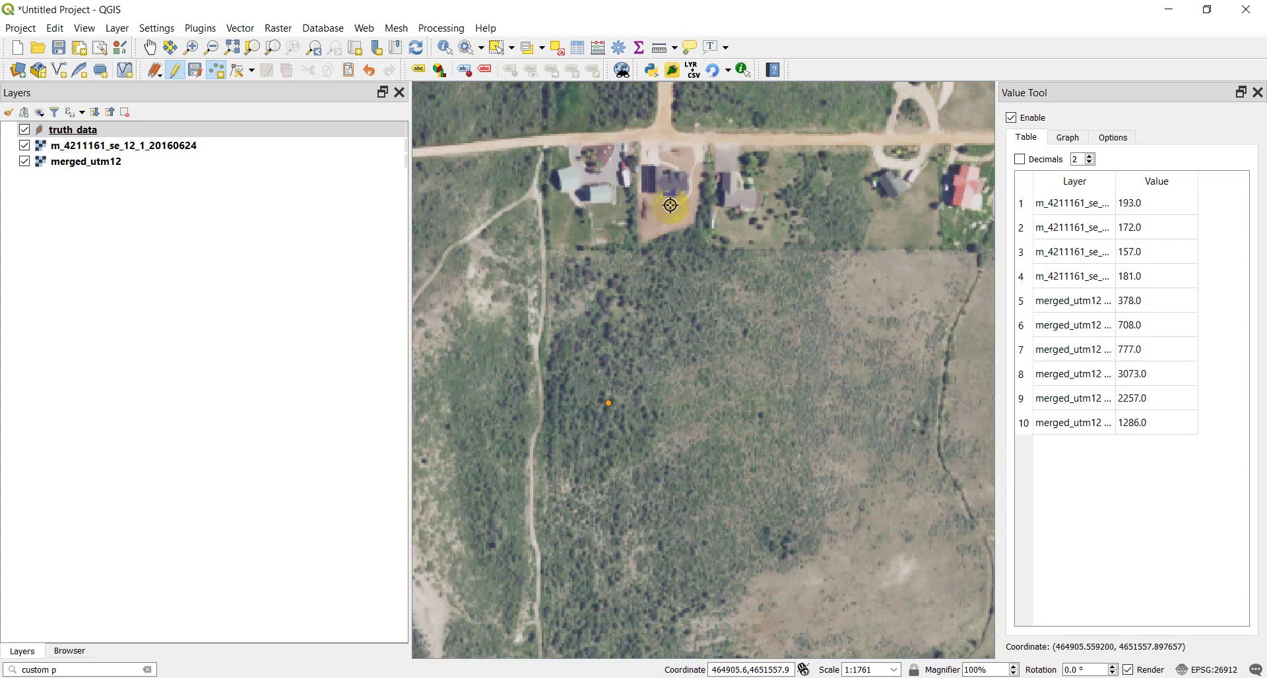
pyautogui.scroll(-1, 680, 207)
pyautogui.scroll(-1, 928, 258)
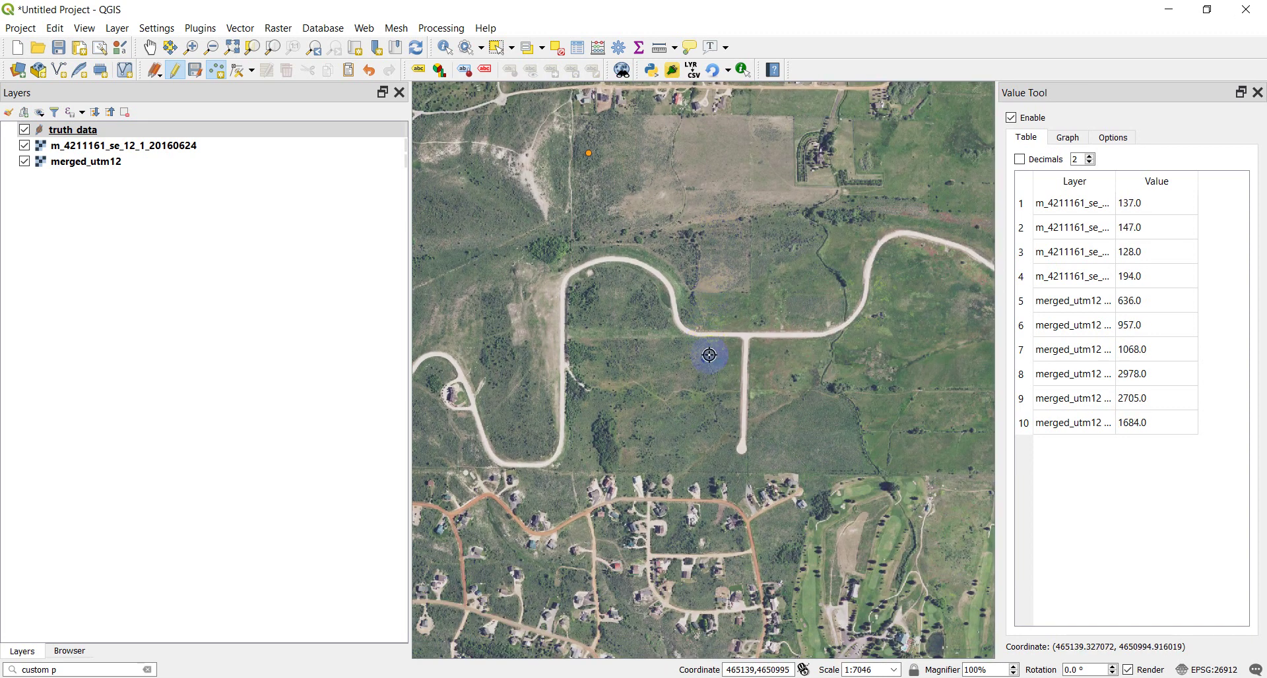
pyautogui.moveTo(806, 394); pyautogui.dragTo(529, 306)
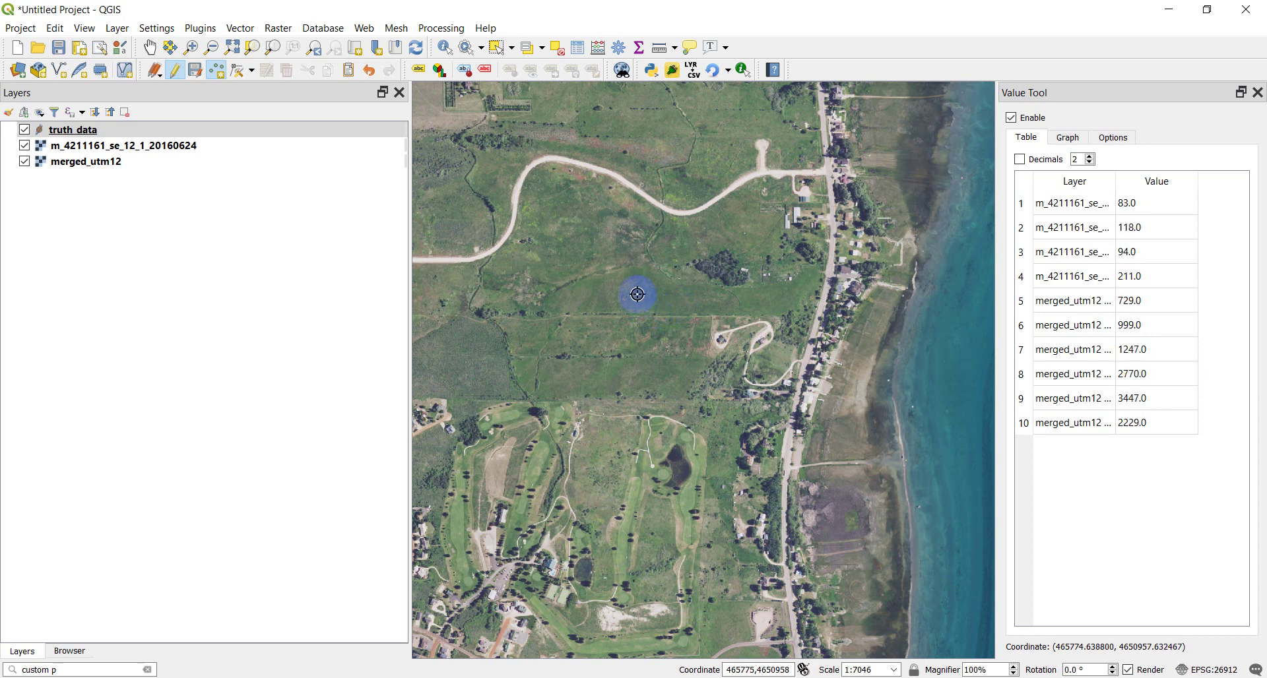
pyautogui.moveTo(656, 367); pyautogui.dragTo(662, 198)
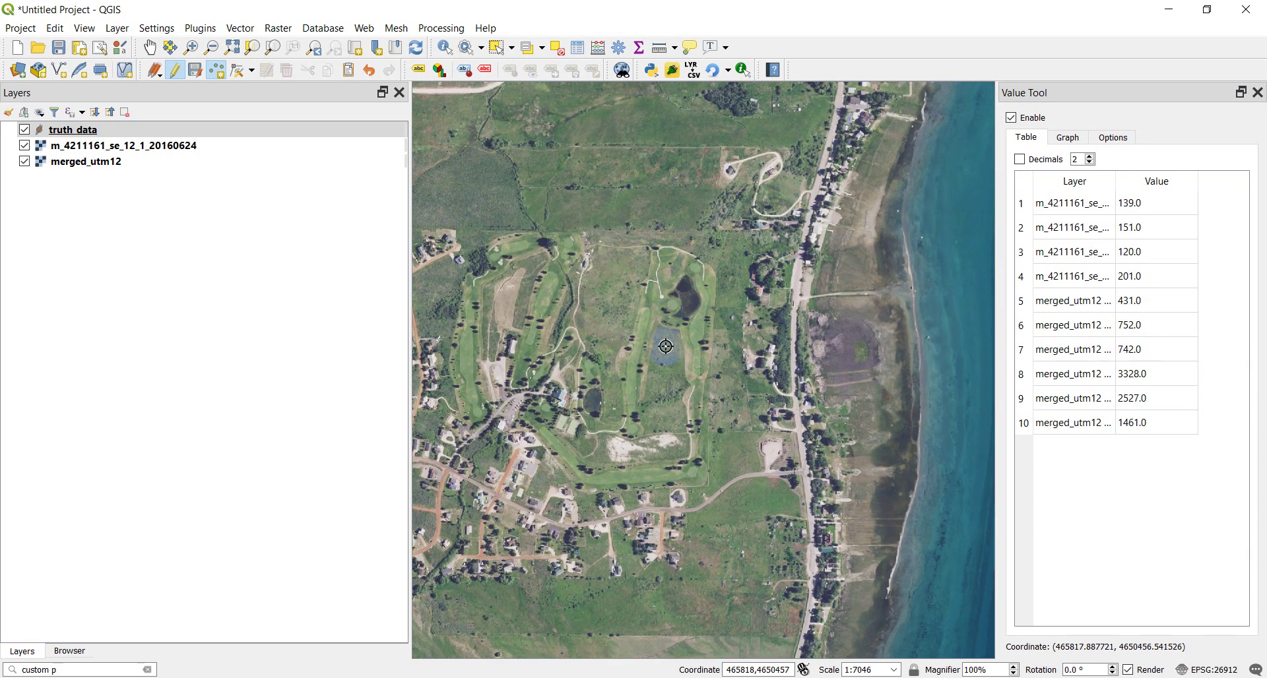
pyautogui.moveTo(751, 222); pyautogui.dragTo(636, 439)
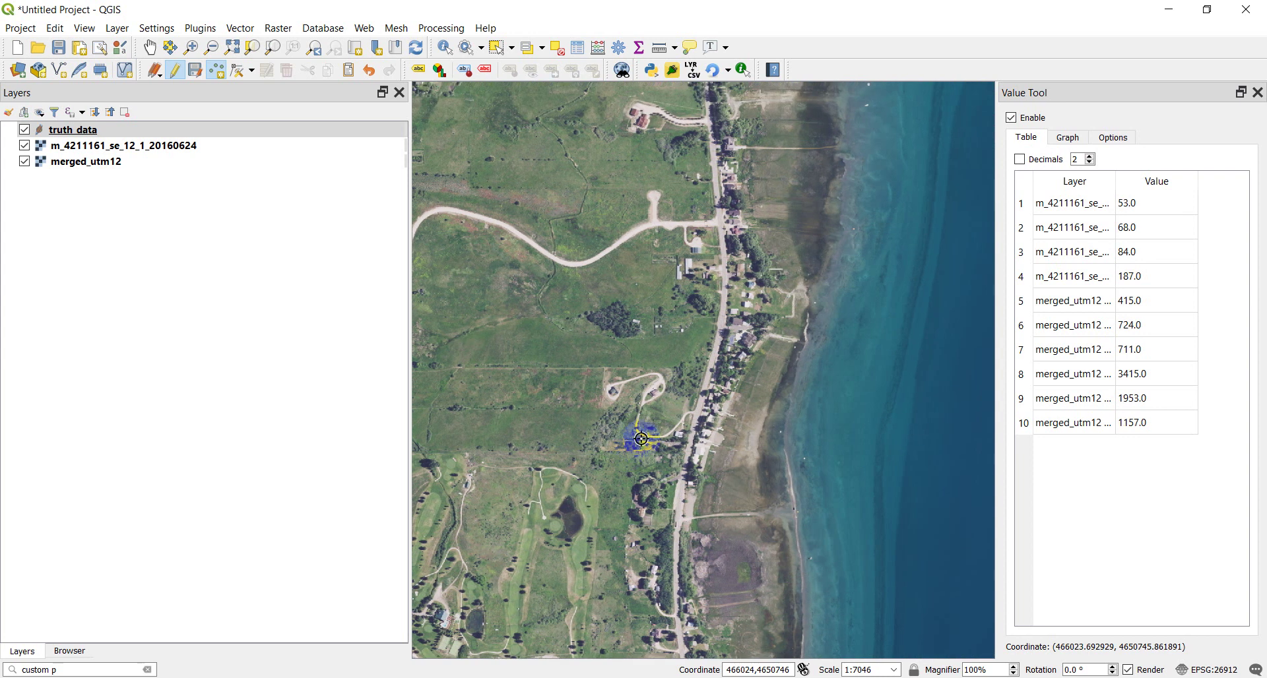
pyautogui.scroll(-1, 608, 230)
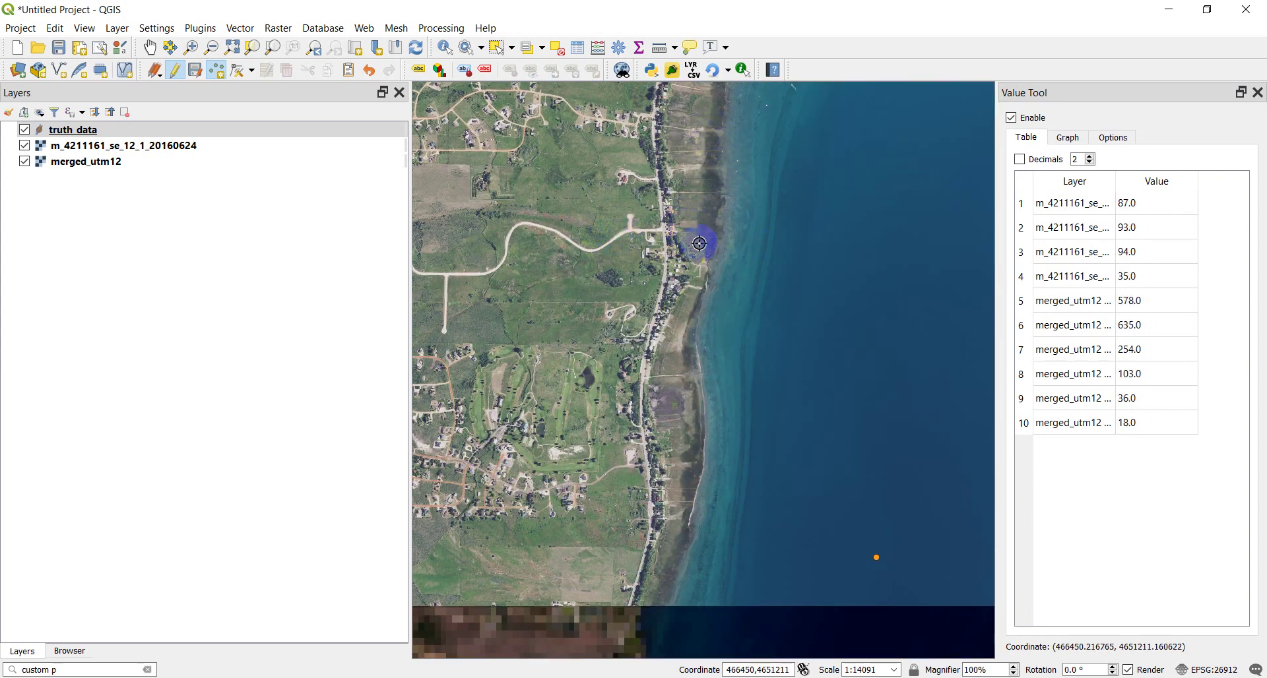
pyautogui.scroll(-1, 671, 280)
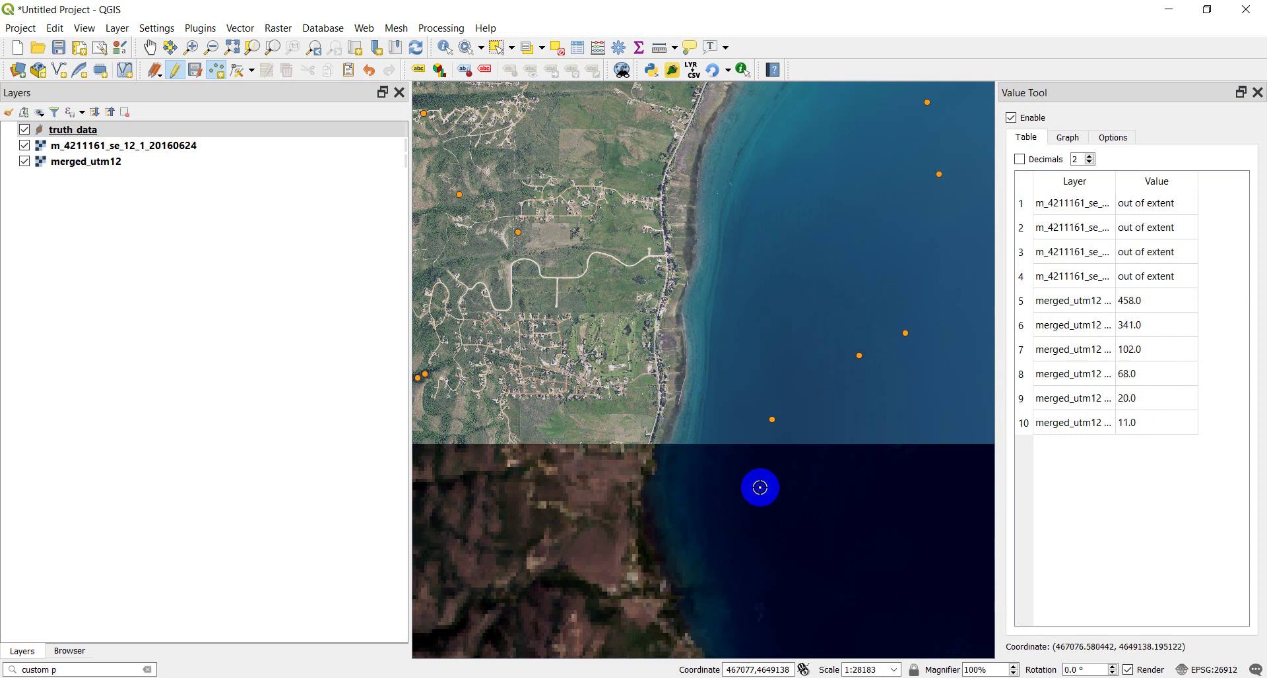
# - Pan over the hills west of the coast and zoom out to about 1:56366
pyautogui.moveTo(553, 307); pyautogui.dragTo(809, 423)
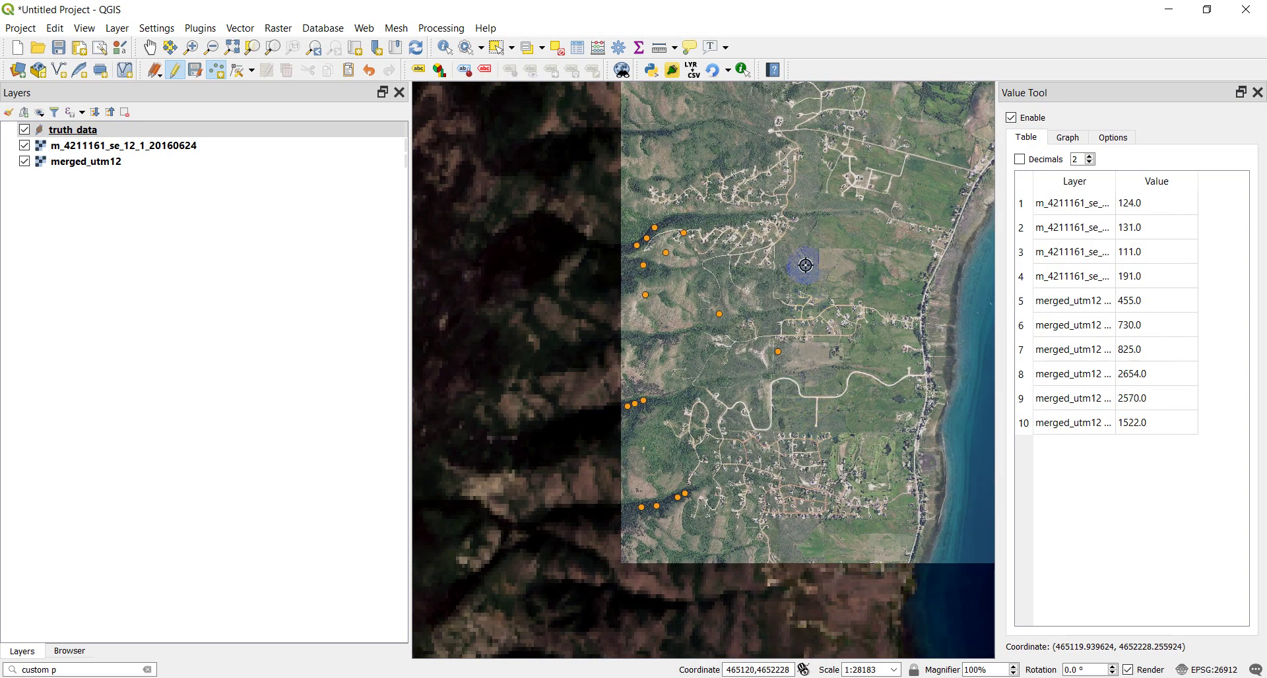
pyautogui.moveTo(803, 264); pyautogui.dragTo(781, 308)
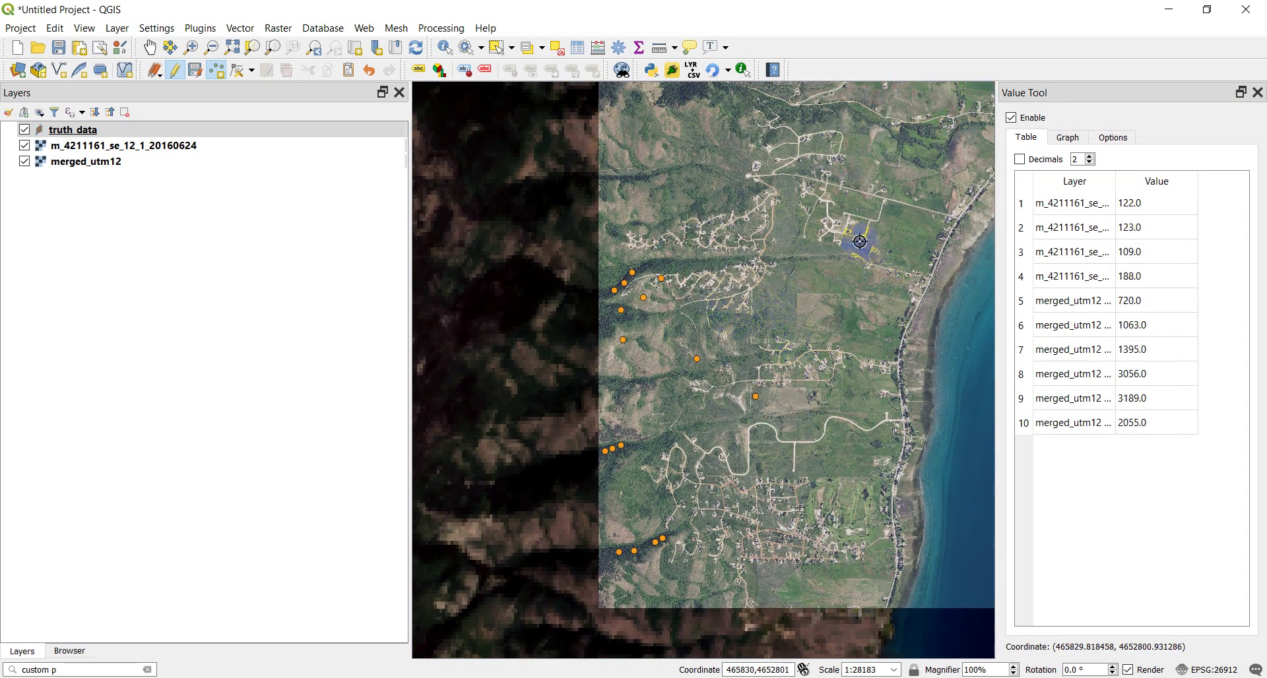
pyautogui.moveTo(859, 242); pyautogui.dragTo(764, 368)
pyautogui.moveTo(792, 189); pyautogui.dragTo(755, 331)
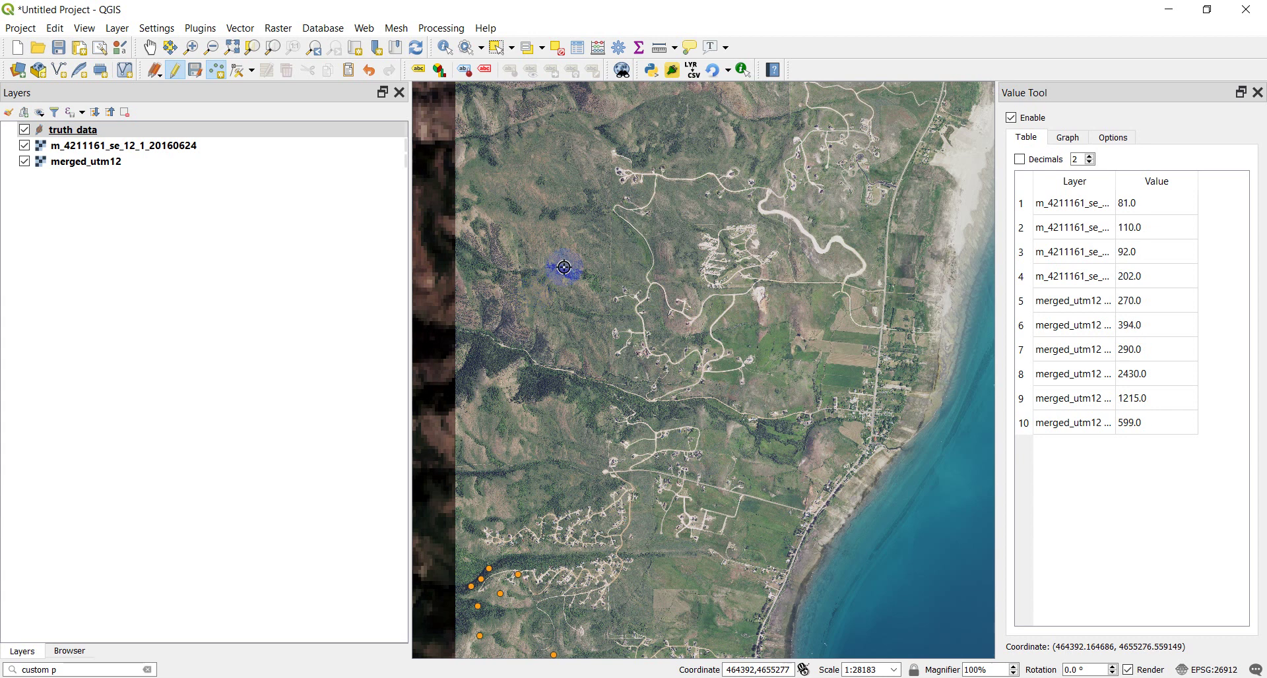
pyautogui.moveTo(546, 443); pyautogui.dragTo(622, 268)
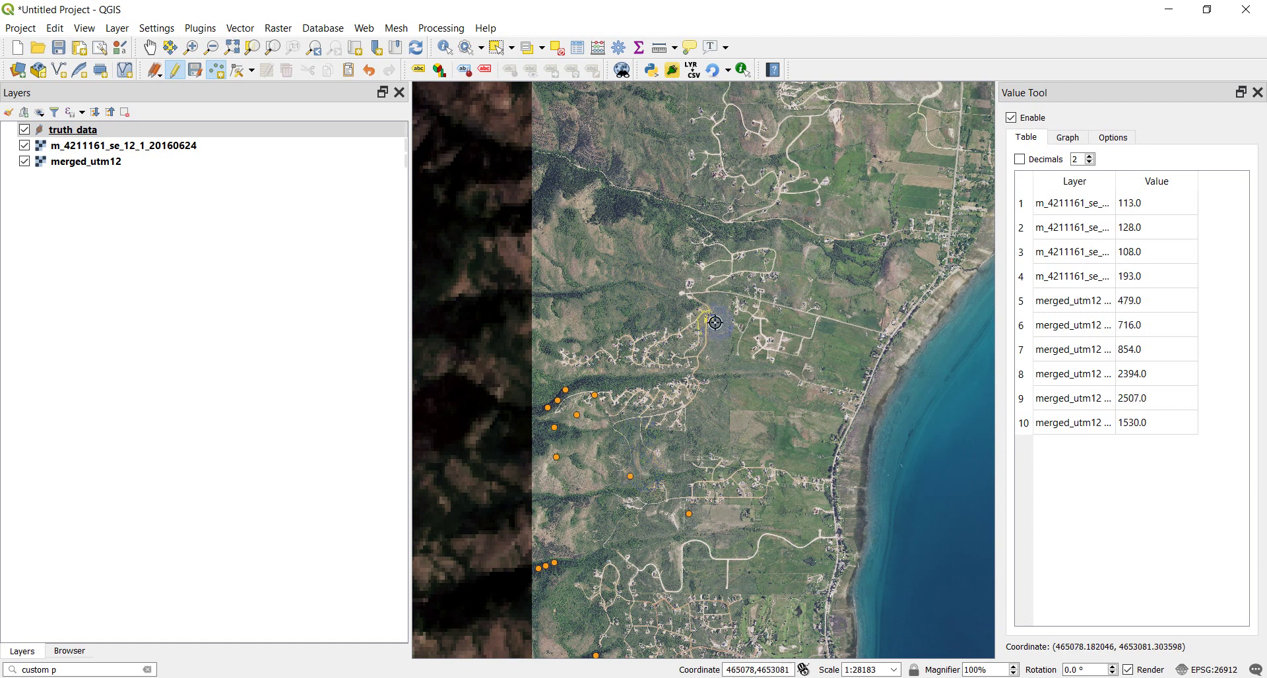
pyautogui.moveTo(740, 246); pyautogui.dragTo(699, 401)
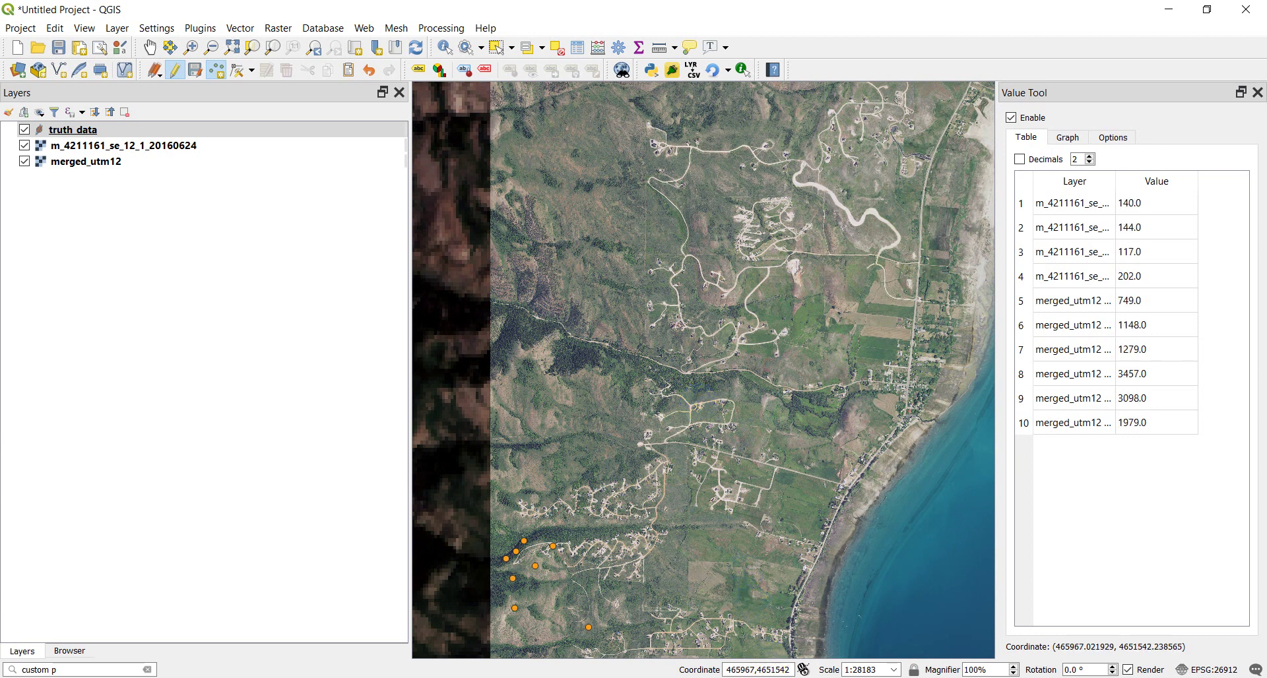
pyautogui.scroll(-1, 508, 433)
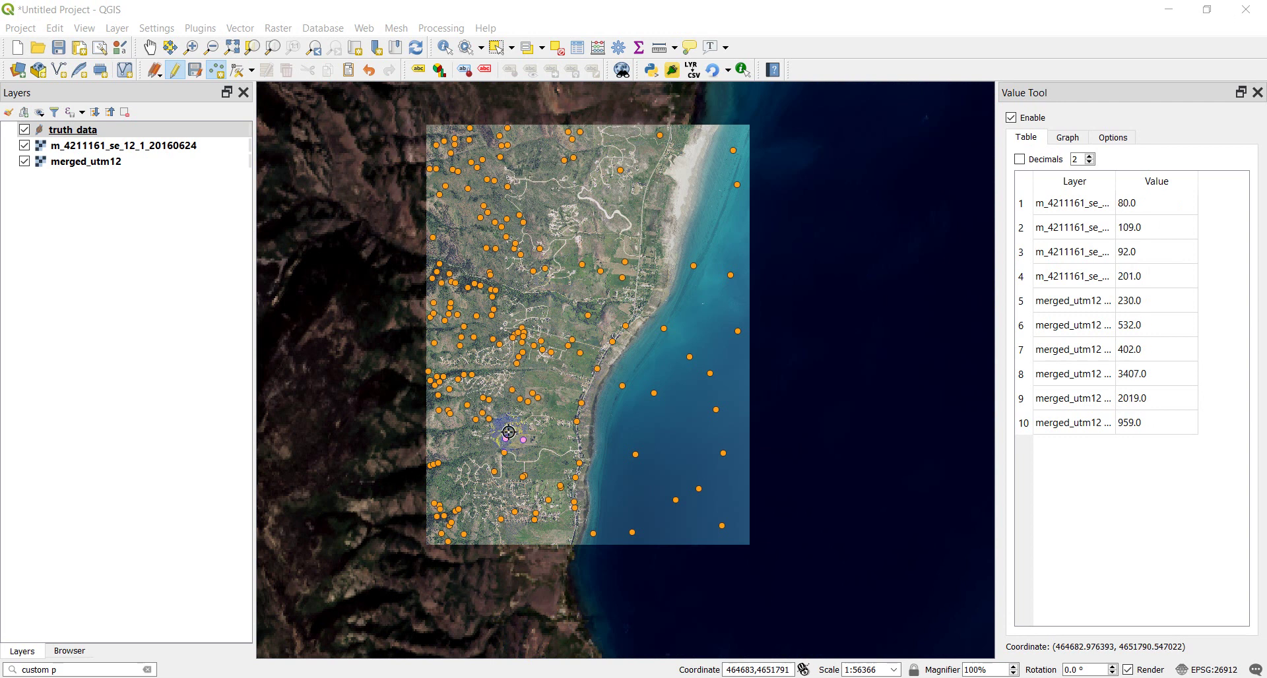
# - Stop editing truth_data and open its layer Symbology properties
pyautogui.click(177, 70)
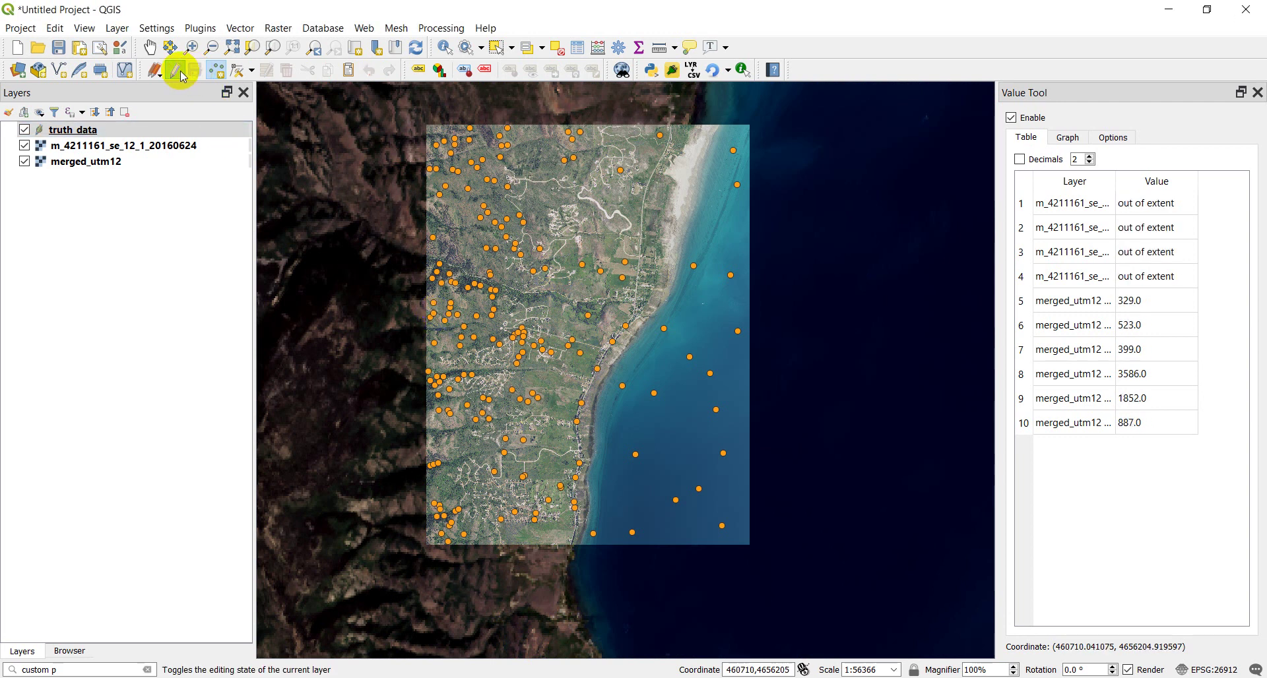
pyautogui.click(177, 73)
pyautogui.click(85, 133)
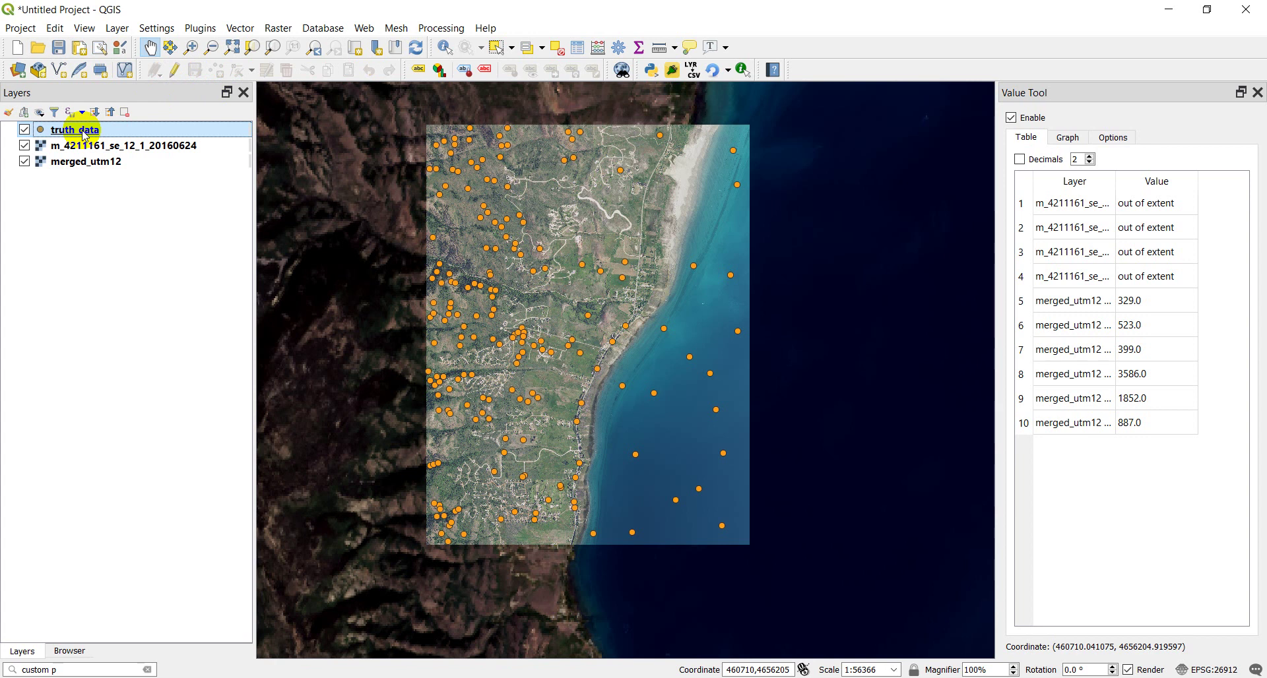
pyautogui.doubleClick(85, 134)
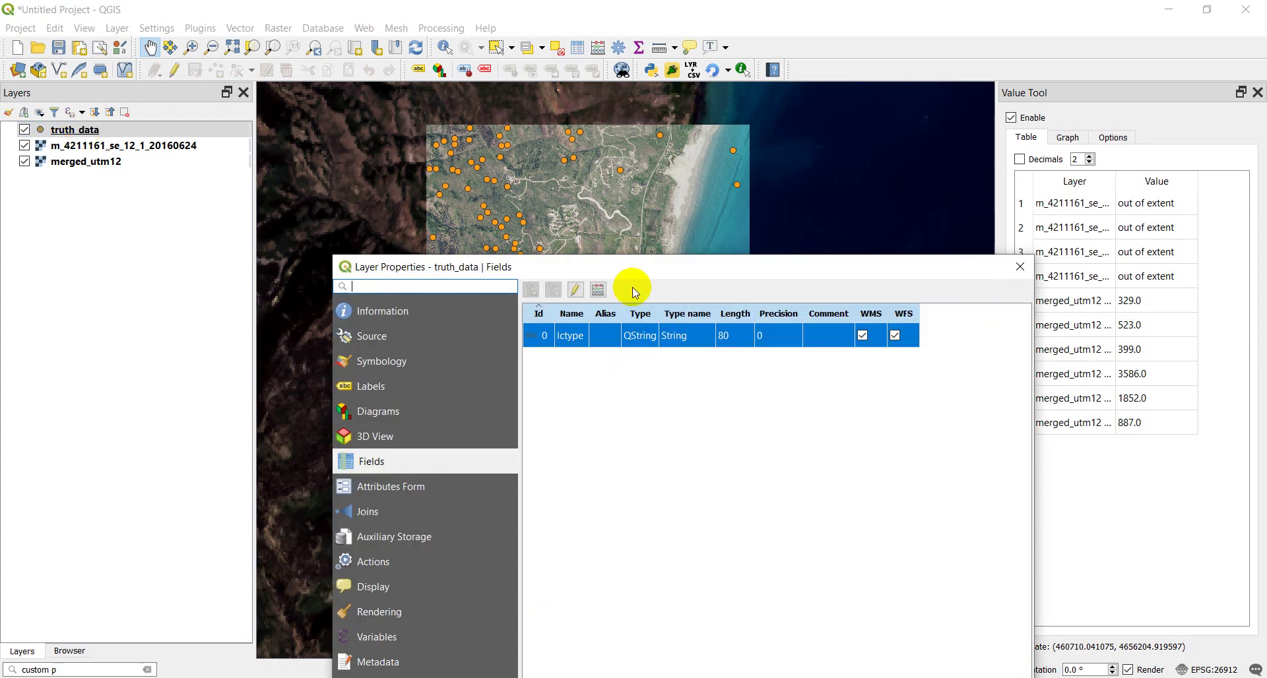
pyautogui.moveTo(630, 271); pyautogui.dragTo(638, 194)
pyautogui.click(408, 294)
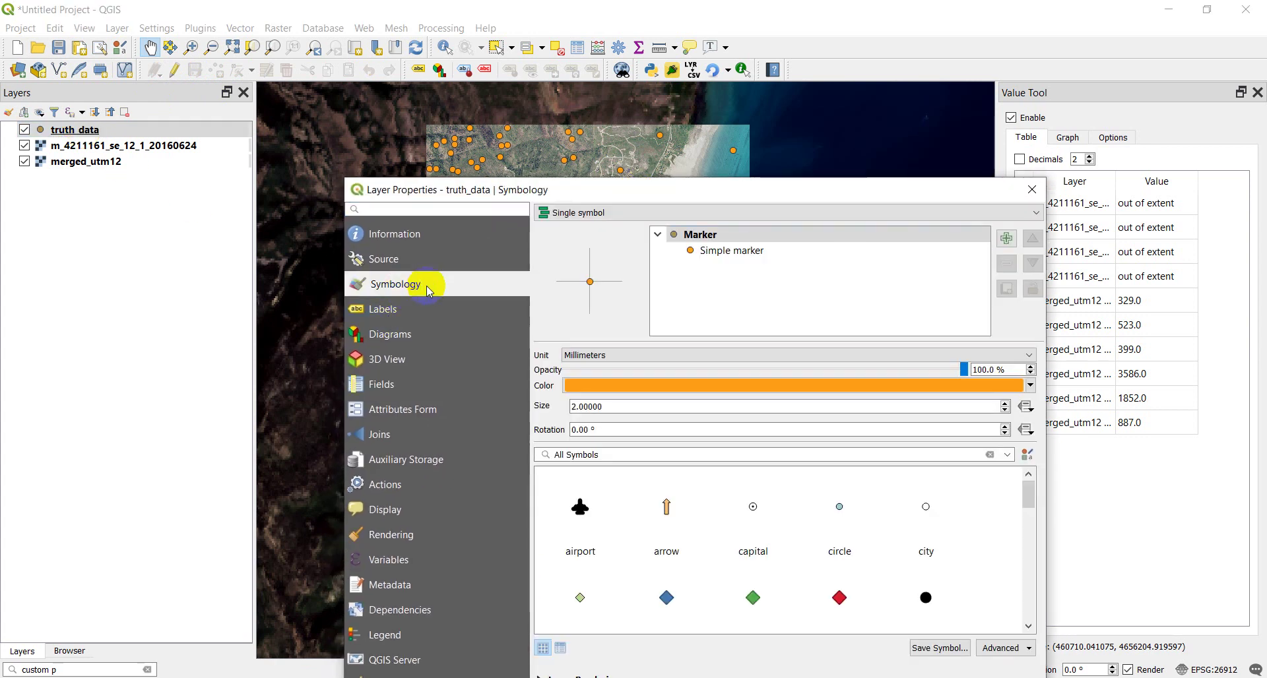
# - Apply Categorized symbology on lctype, dropping the 'all other values' class
pyautogui.click(626, 213)
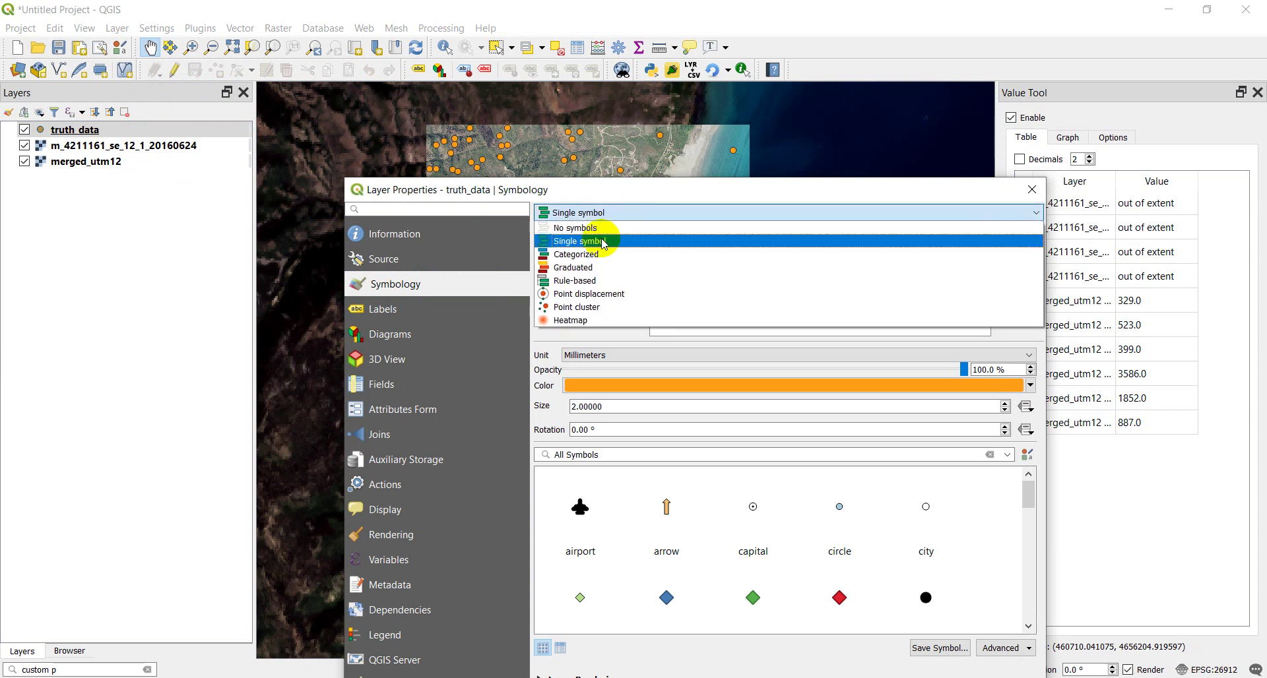
pyautogui.click(576, 254)
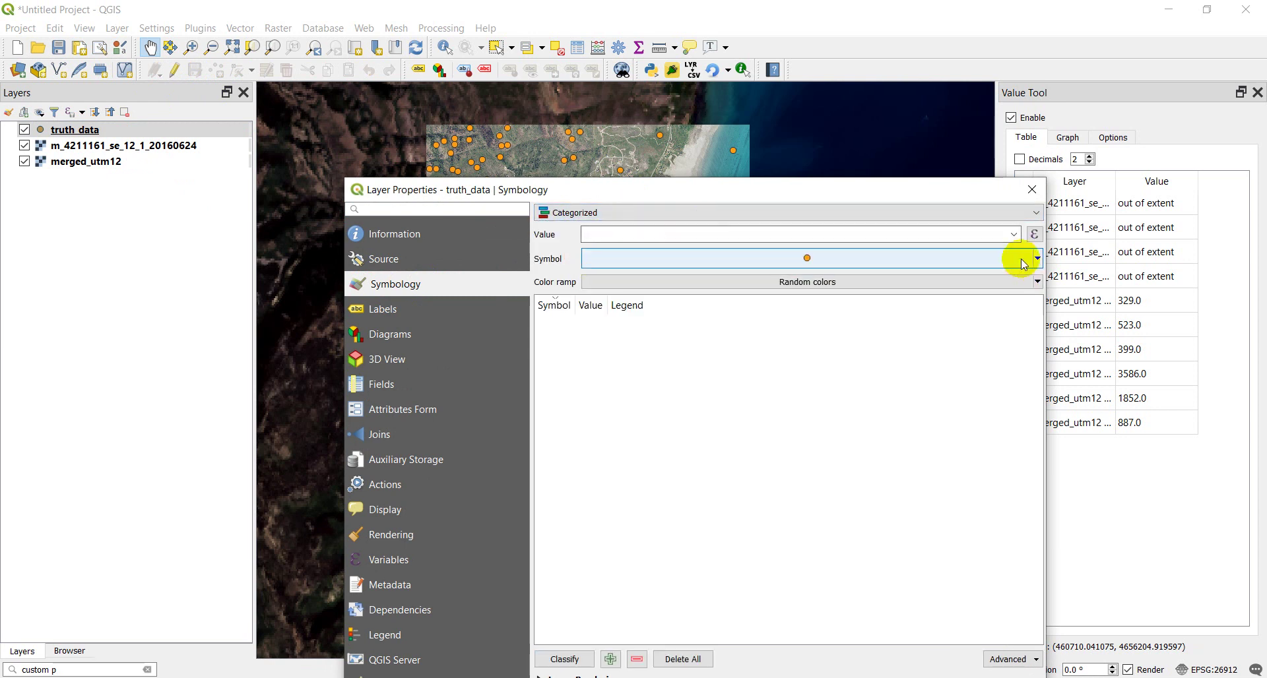
pyautogui.click(1013, 235)
pyautogui.click(633, 251)
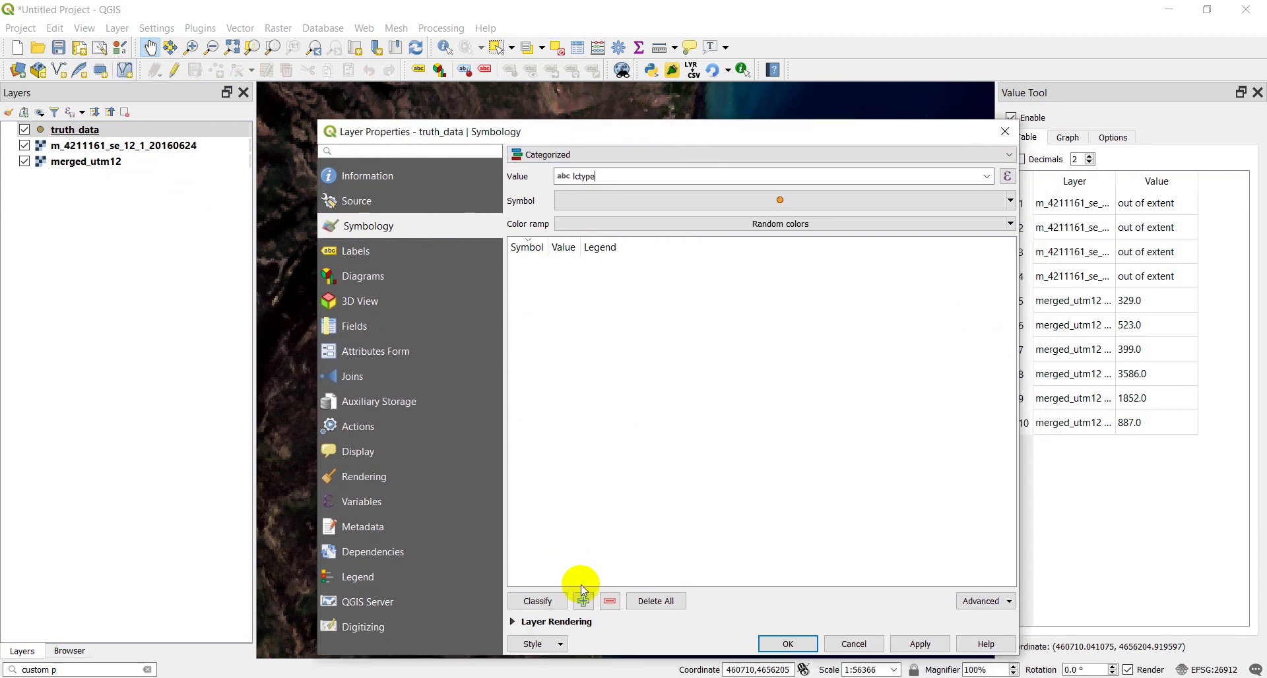
pyautogui.click(538, 602)
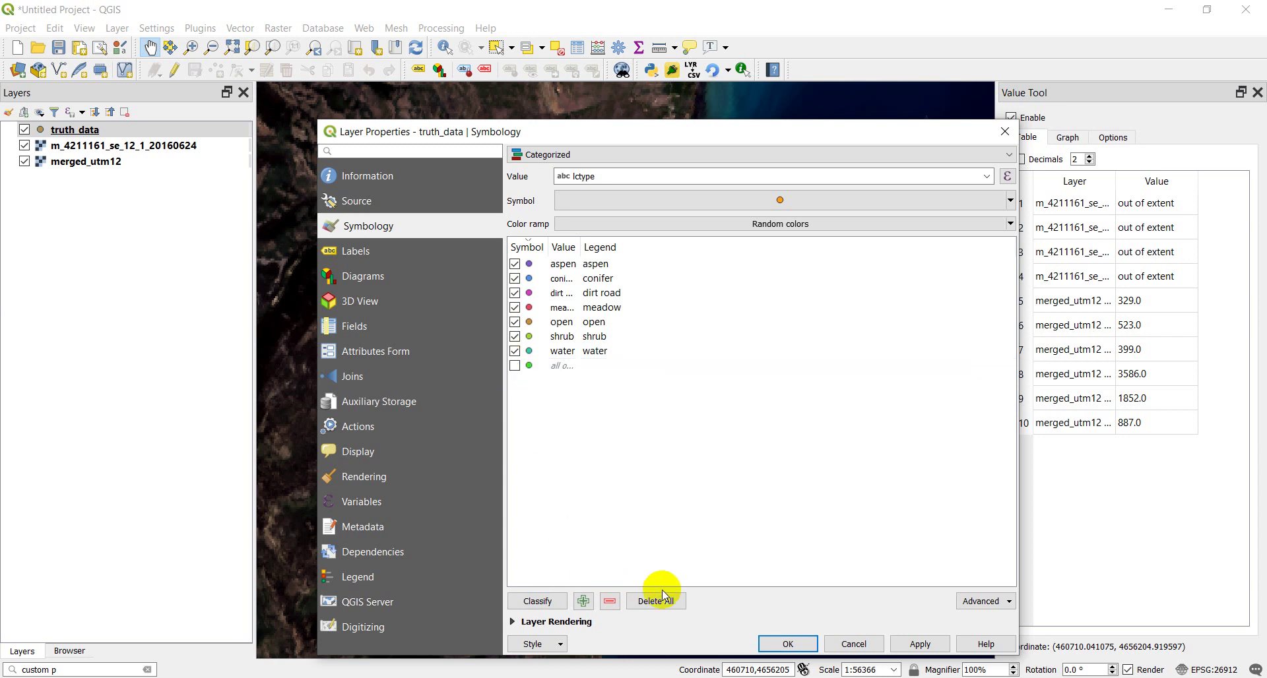
pyautogui.click(670, 613)
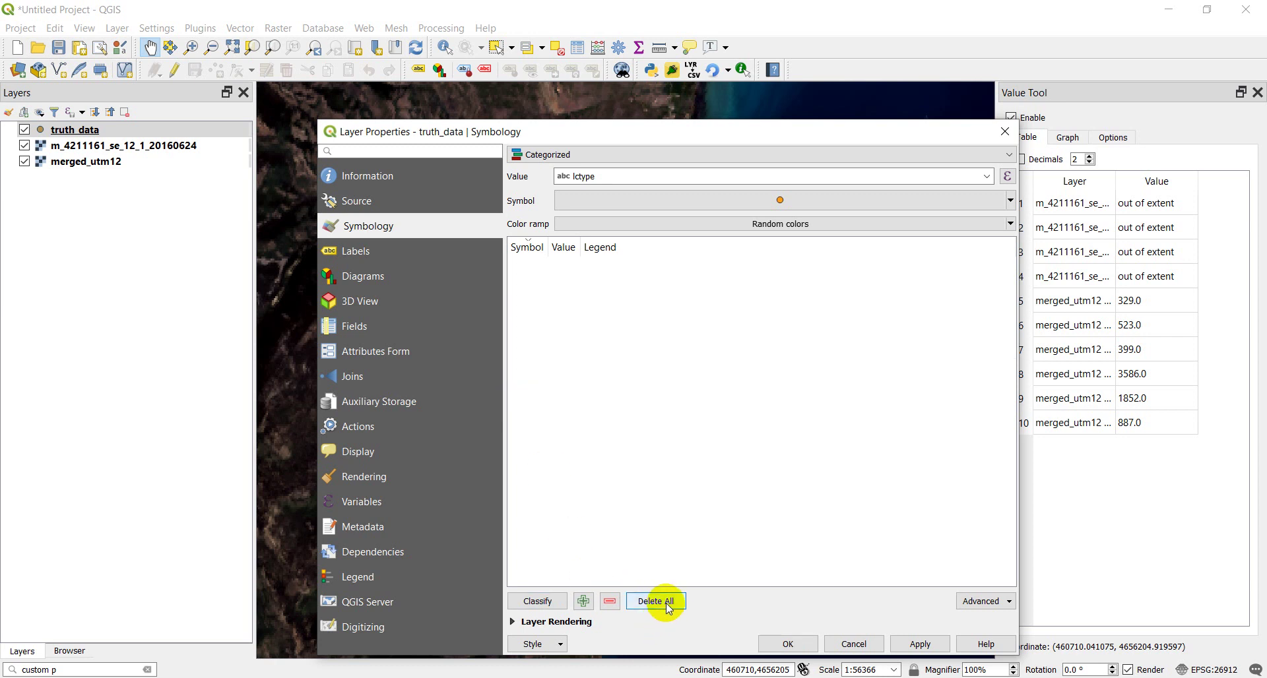
pyautogui.click(535, 601)
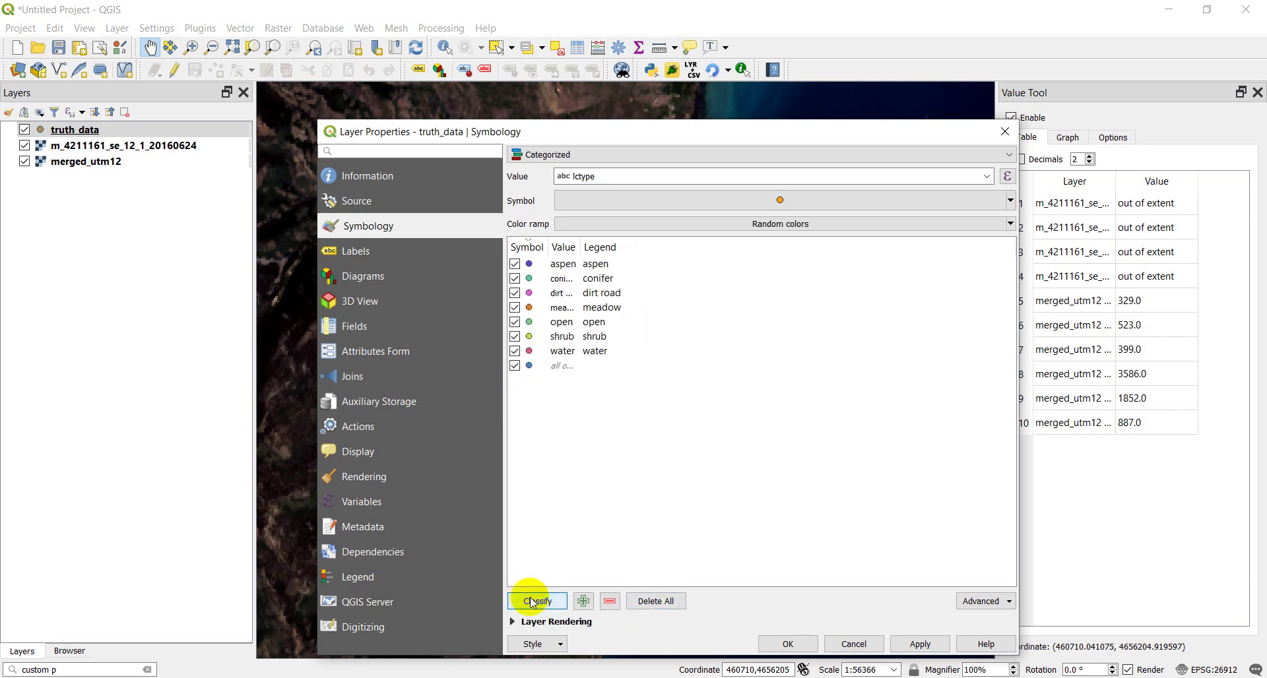
pyautogui.click(561, 368)
pyautogui.click(610, 601)
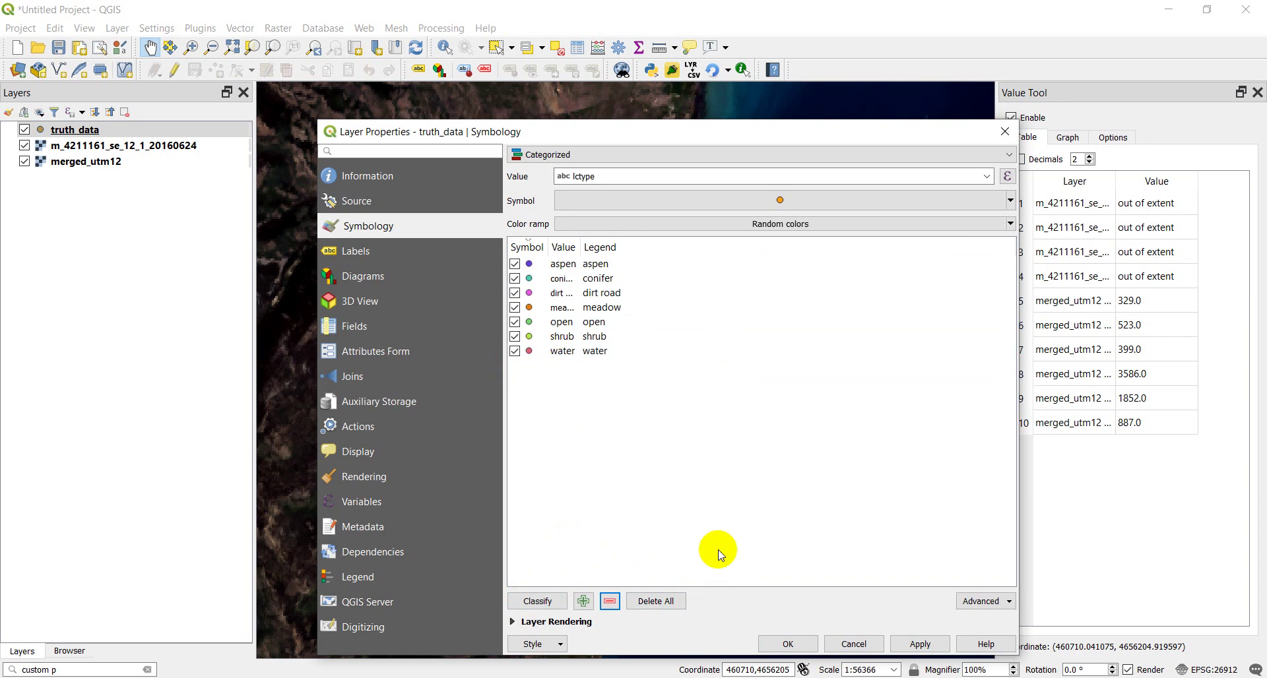
pyautogui.click(795, 645)
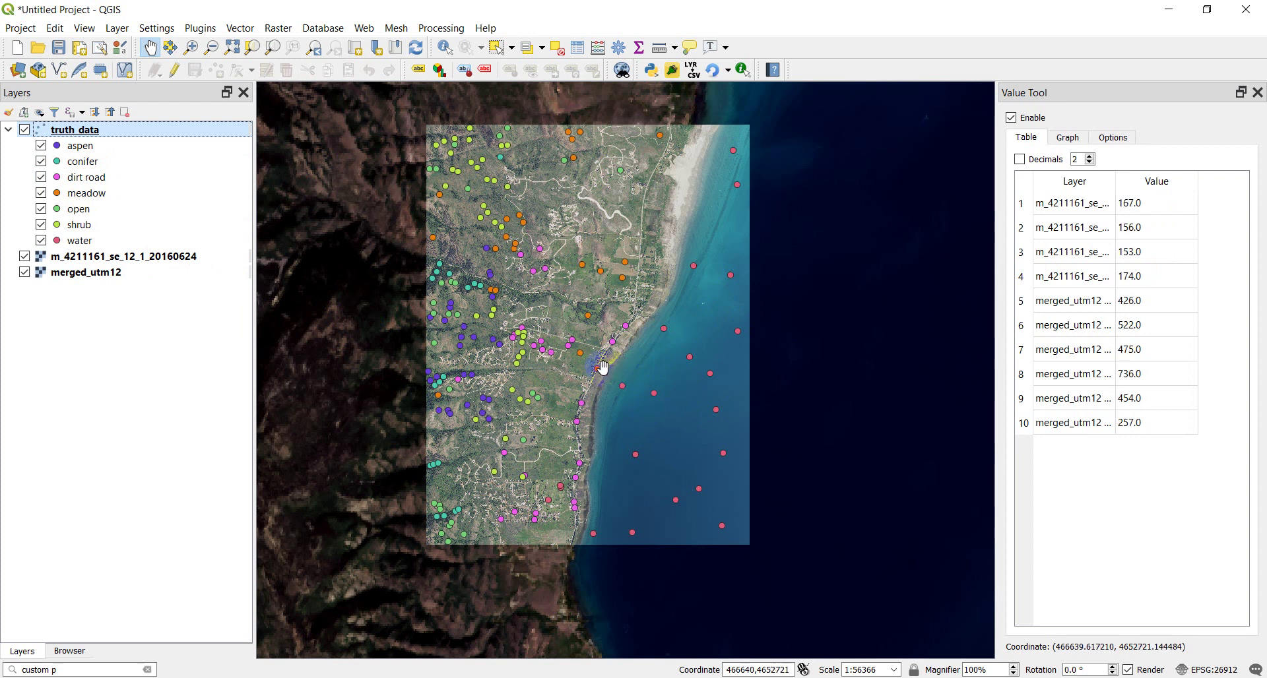
# - Zoom in to about 1:28183 and pan to inspect the class-coloured points
pyautogui.scroll(1, 612, 369)
pyautogui.moveTo(581, 359); pyautogui.dragTo(681, 358)
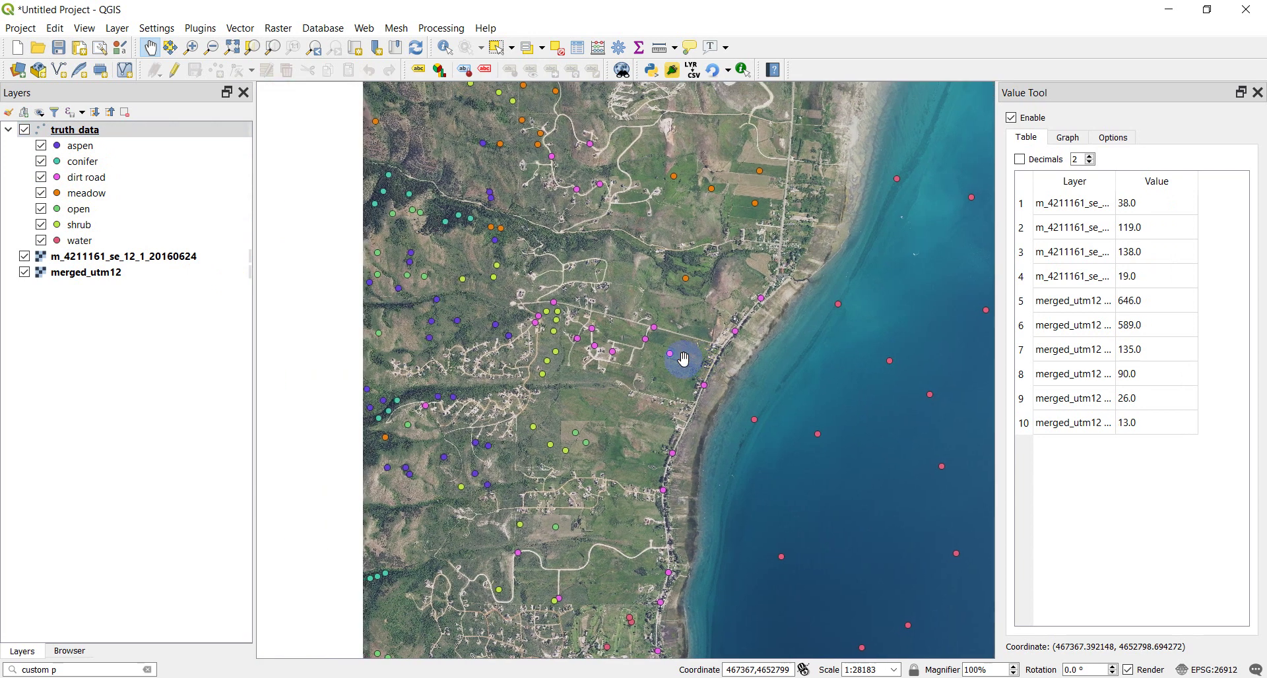